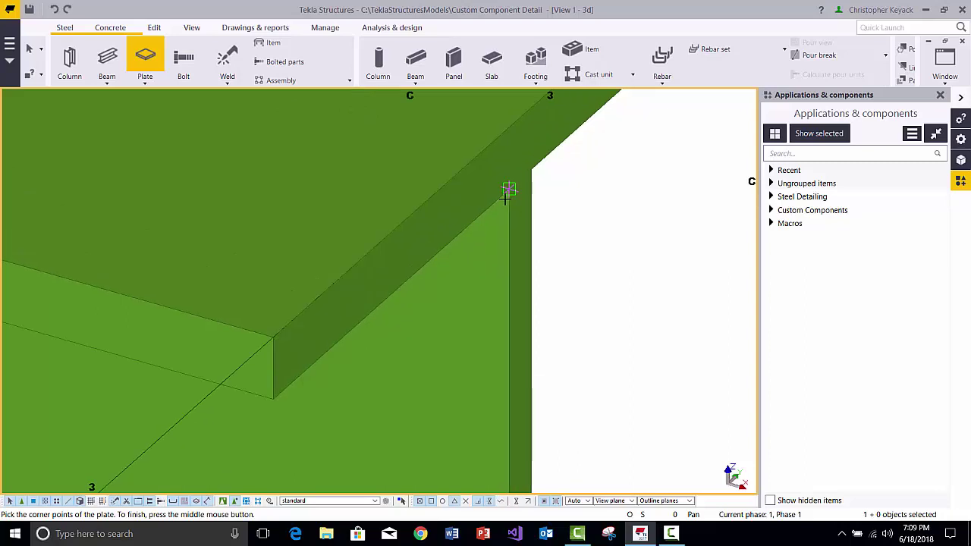
Step: Model a four-corner stiffener plate at the beam's end, fitting between the two flanges from the web to the near flange edge
left_click(506, 200)
scroll(489, 294, "down", 5)
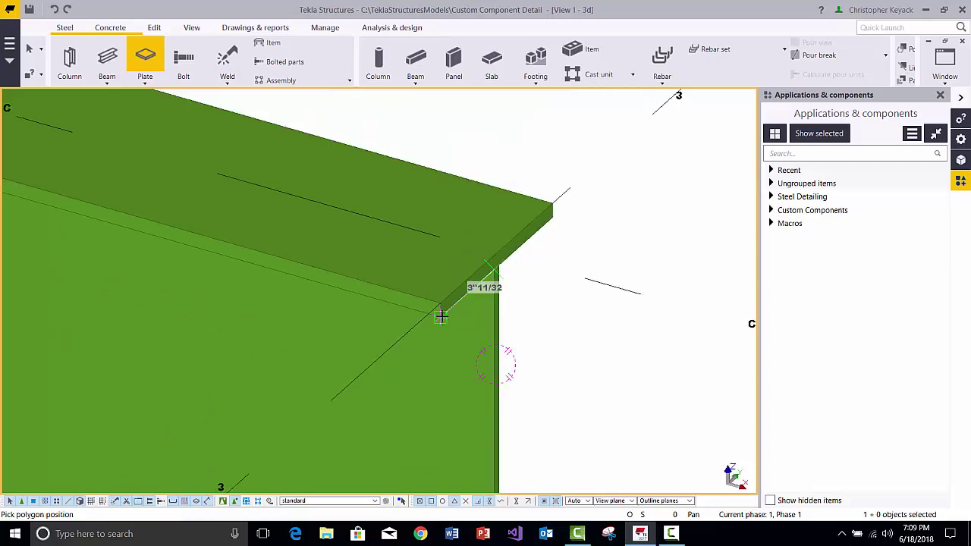
left_click(442, 317)
middle_click_drag(472, 325, 493, 167)
scroll(493, 166, "down", 2)
scroll(469, 364, "up", 2)
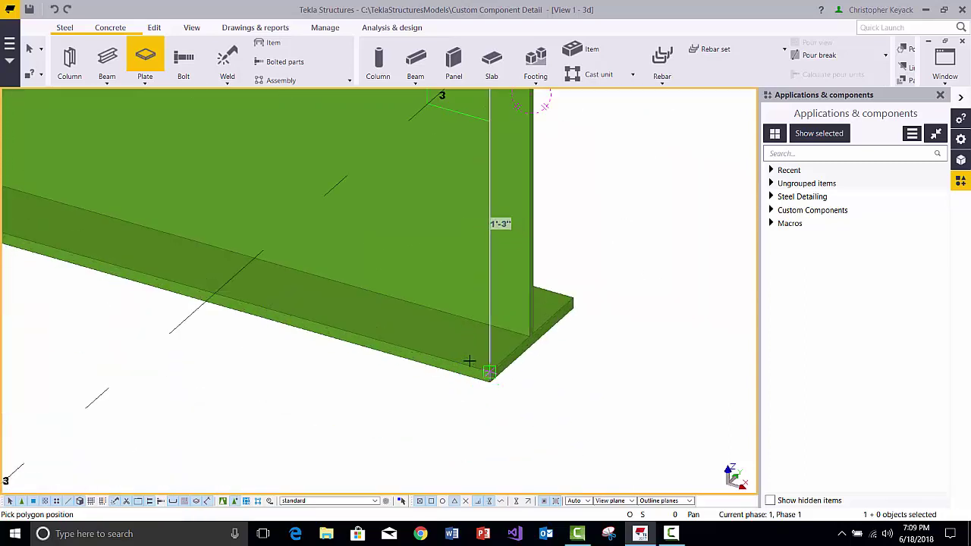
left_click(492, 377)
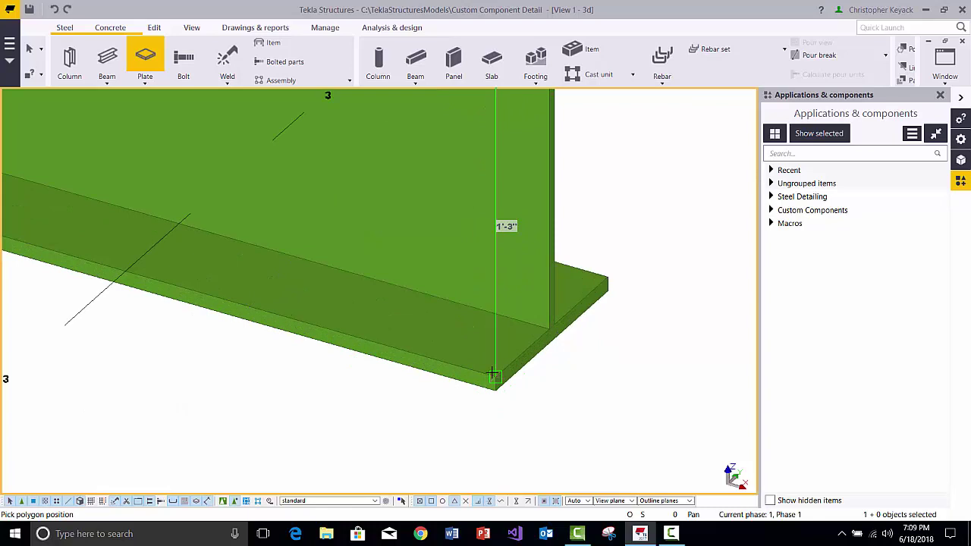
left_click(548, 327)
scroll(611, 234, "down", 2)
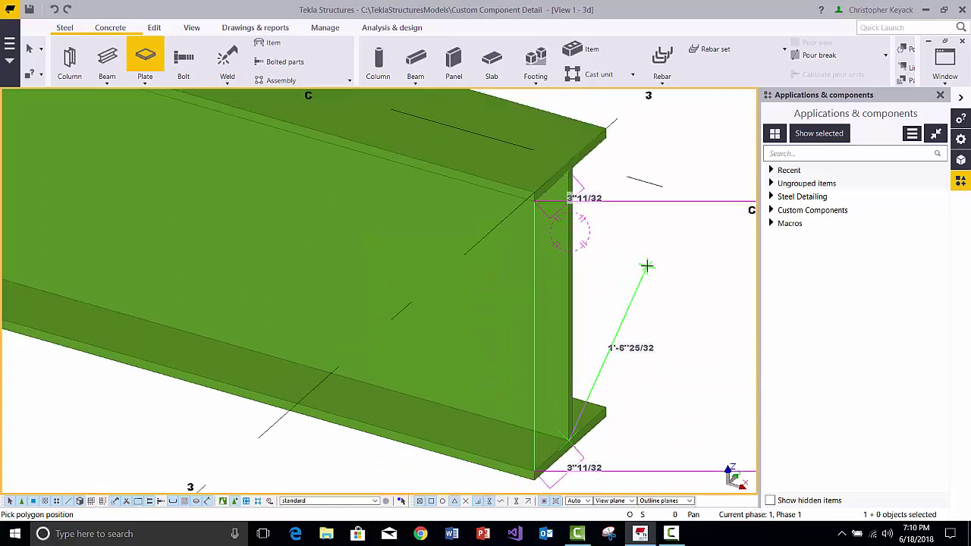
middle_click(633, 255)
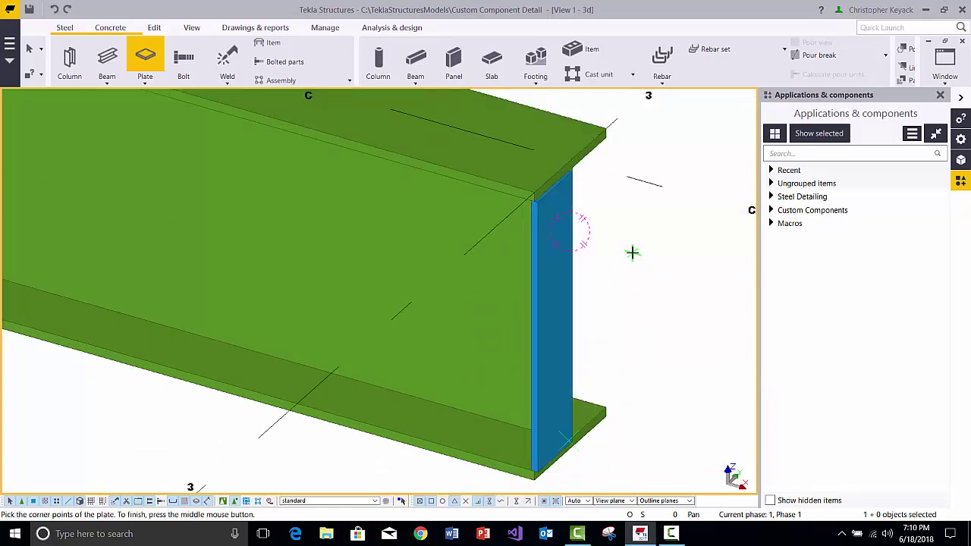
right_click(627, 209)
left_click(659, 216)
Step: Chamfer the plate's upper corner at the web with the angled chamfer type, setting x and y to 3/4
scroll(624, 258, "down", 2)
left_click(584, 263)
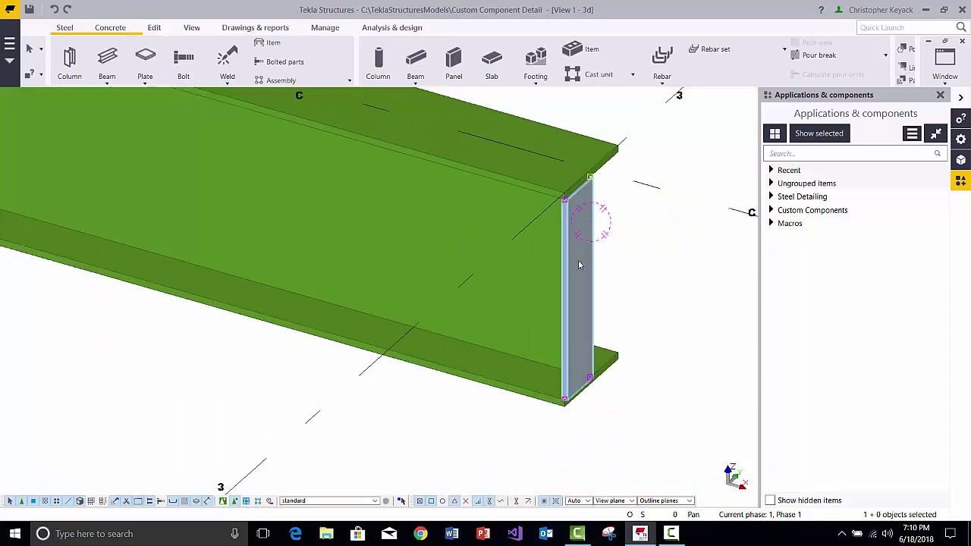
double_click(590, 180)
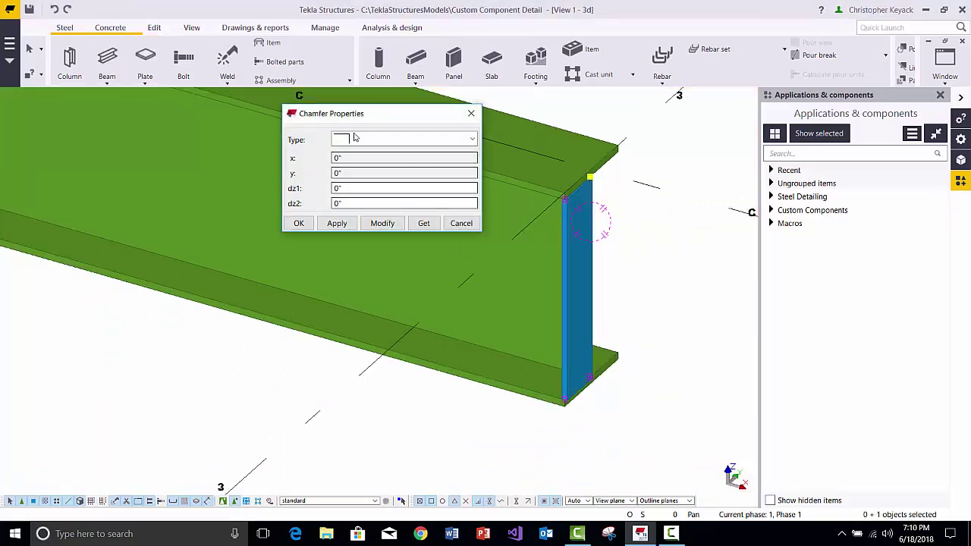
left_click(353, 140)
left_click(352, 163)
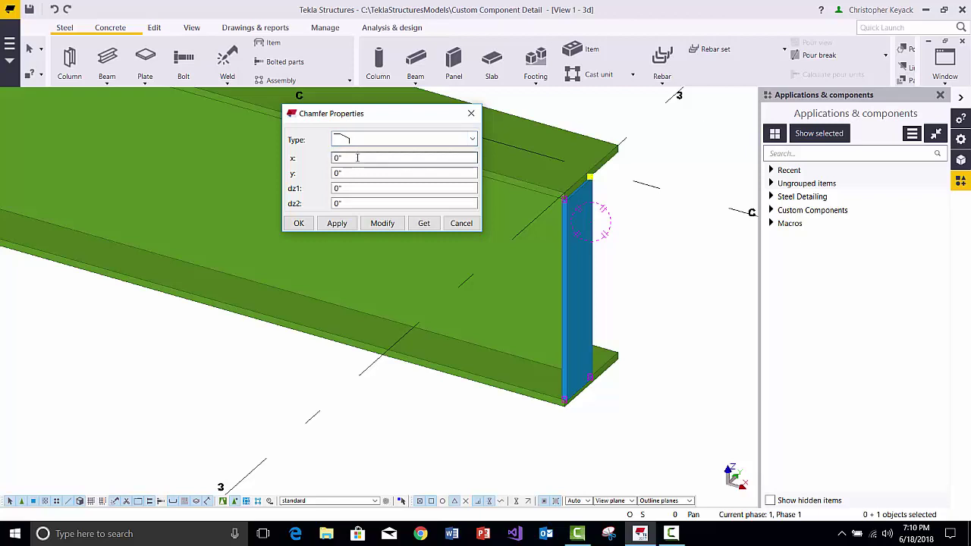
double_click(356, 158)
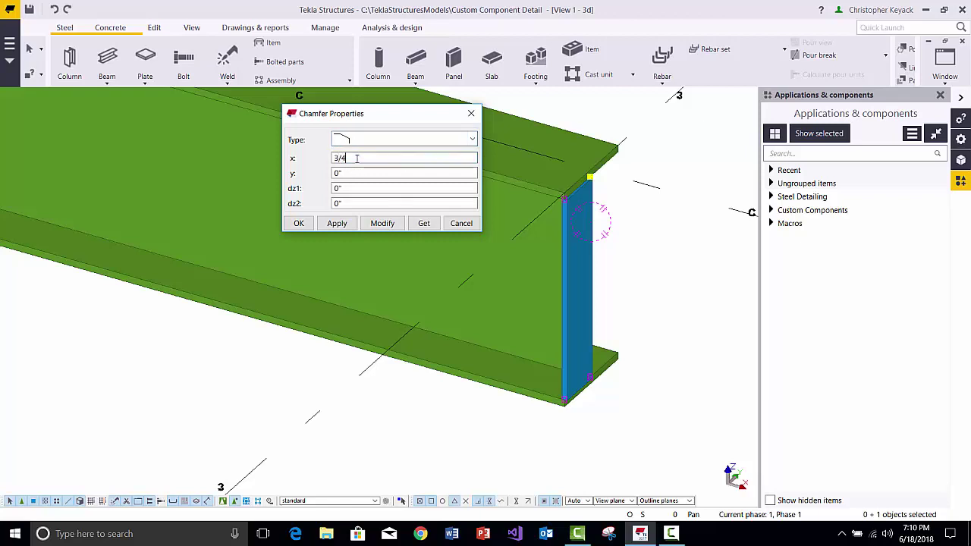
double_click(364, 174)
type("3/4")
left_click(385, 225)
Step: Apply the same 3/4 by 3/4 chamfer to the plate's lower corner at the web and close the chamfer properties
left_click(591, 378)
left_click(401, 224)
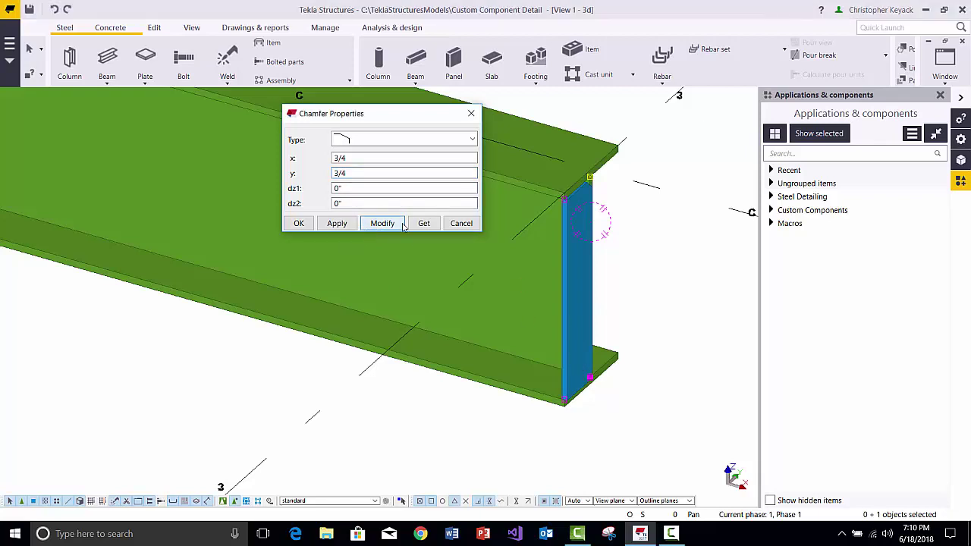
left_click(470, 113)
Step: Move the stiffener plate 24" inward from the beam's end along the top flange edge, using its upper outer corner as origin
scroll(549, 378, "up", 5)
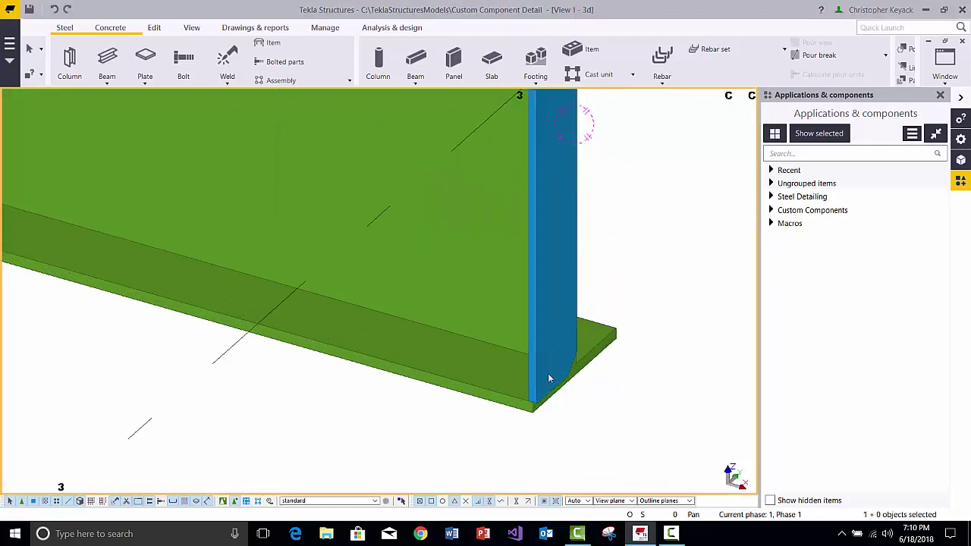
middle_click_drag(549, 378, 511, 479)
scroll(511, 479, "down", 3)
middle_click_drag(513, 401, 560, 331)
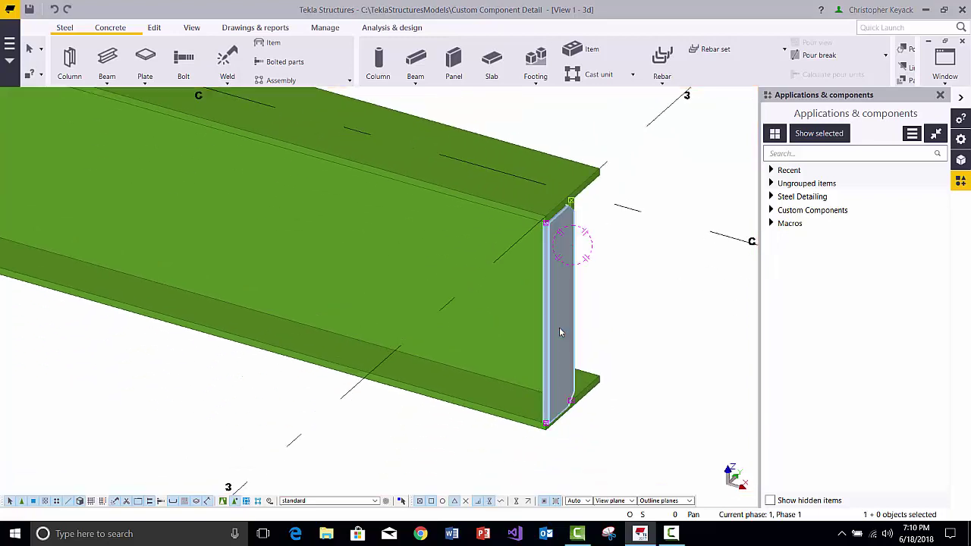
right_click(560, 331)
left_click(595, 136)
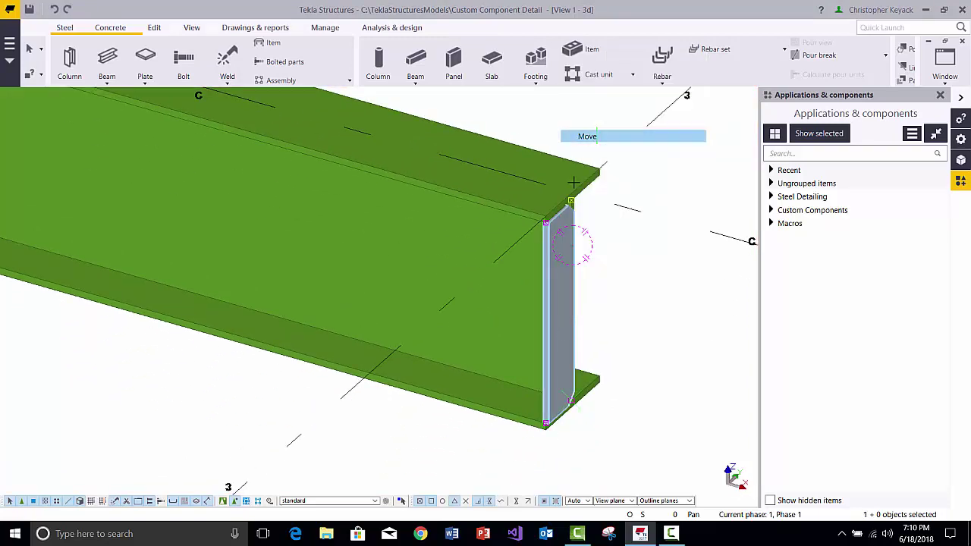
scroll(542, 219, "up", 4)
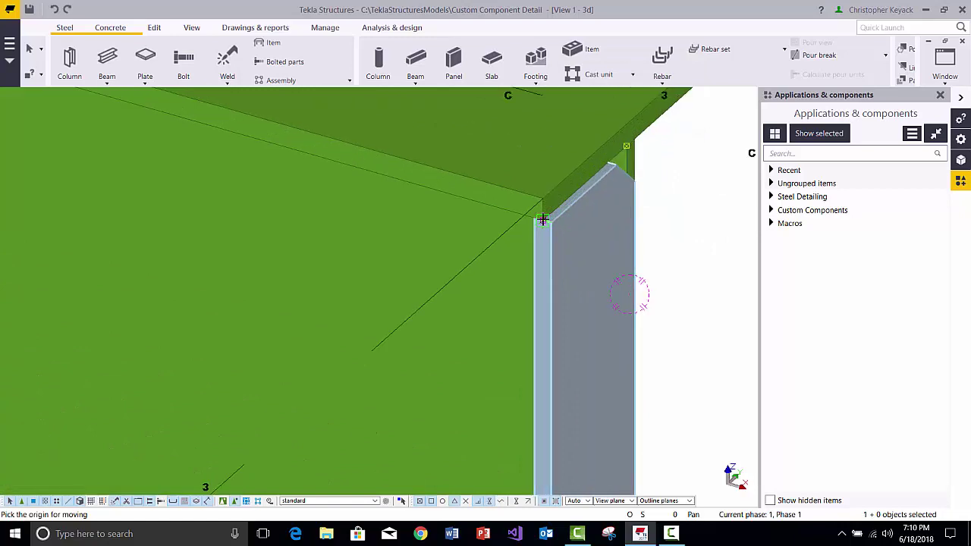
left_click(542, 220)
scroll(202, 217, "down", 2)
right_click(141, 235)
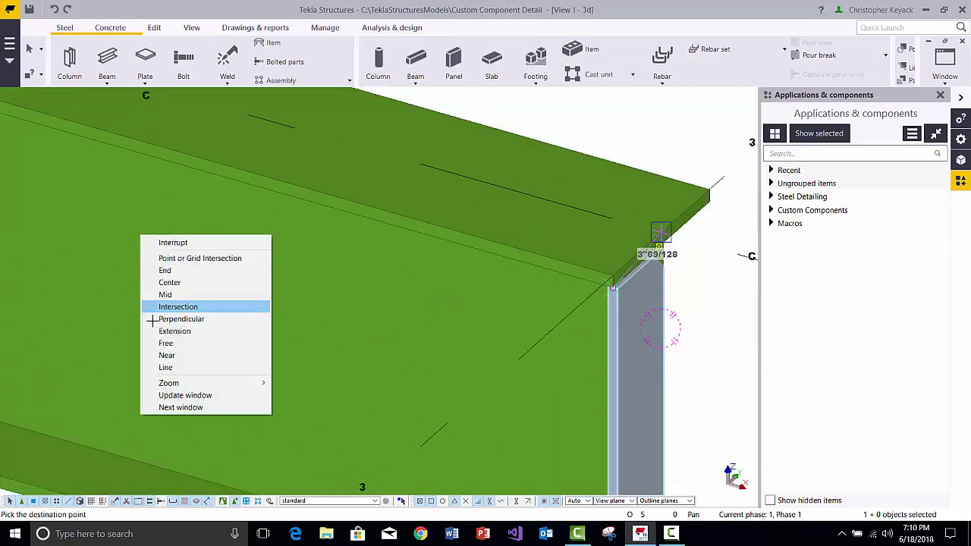
left_click(158, 355)
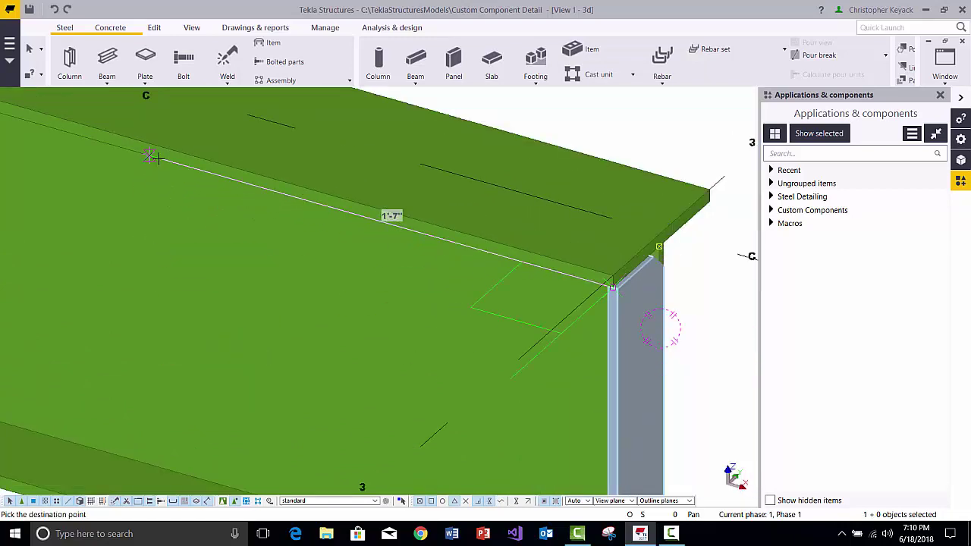
type("24")
key("Return")
middle_click_drag(308, 280, 410, 306)
scroll(396, 302, "down", 4)
left_click(401, 181)
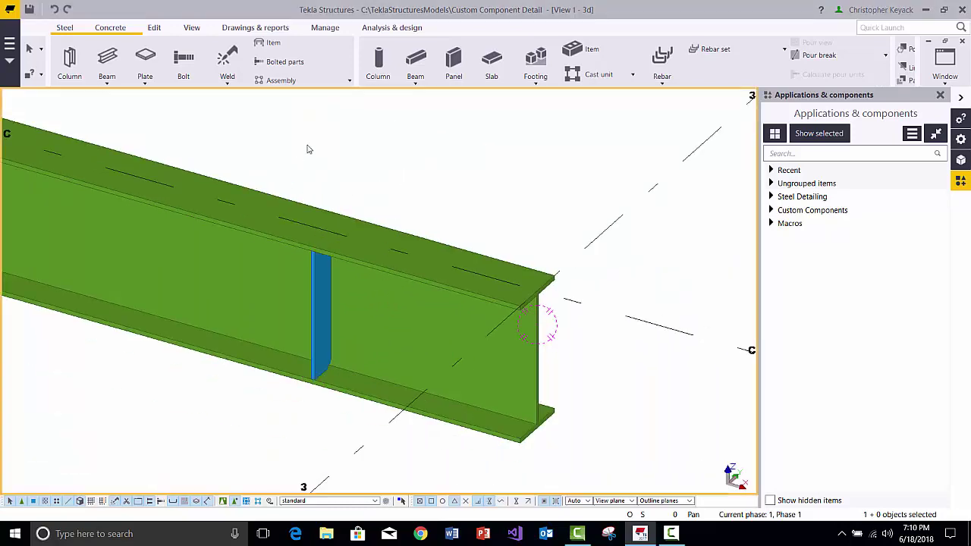
Step: Switch the model to plan view and show the parts as transparent around the moved stiffener plate
middle_click_drag(251, 229, 317, 199, "ctrl")
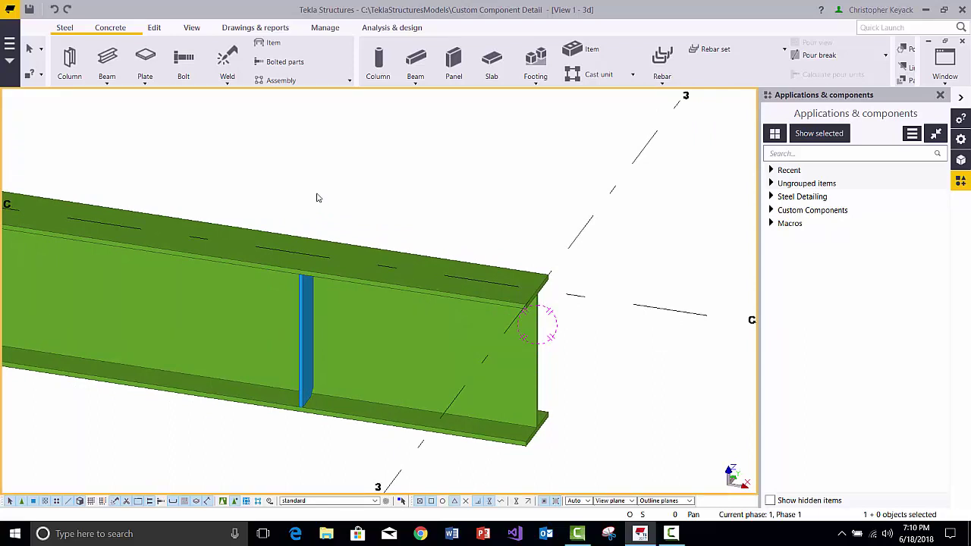
key("ctrl+p")
scroll(325, 234, "up", 8)
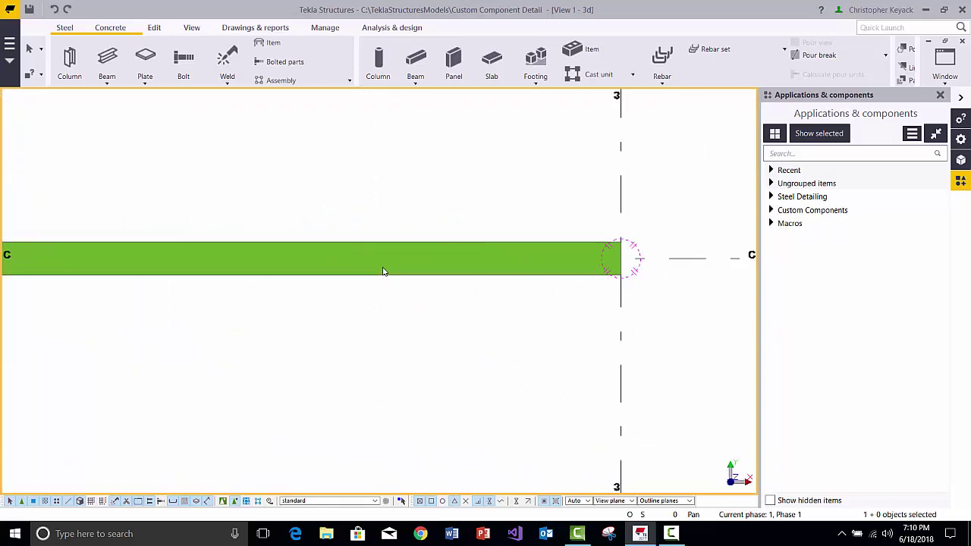
scroll(548, 223, "up", 4)
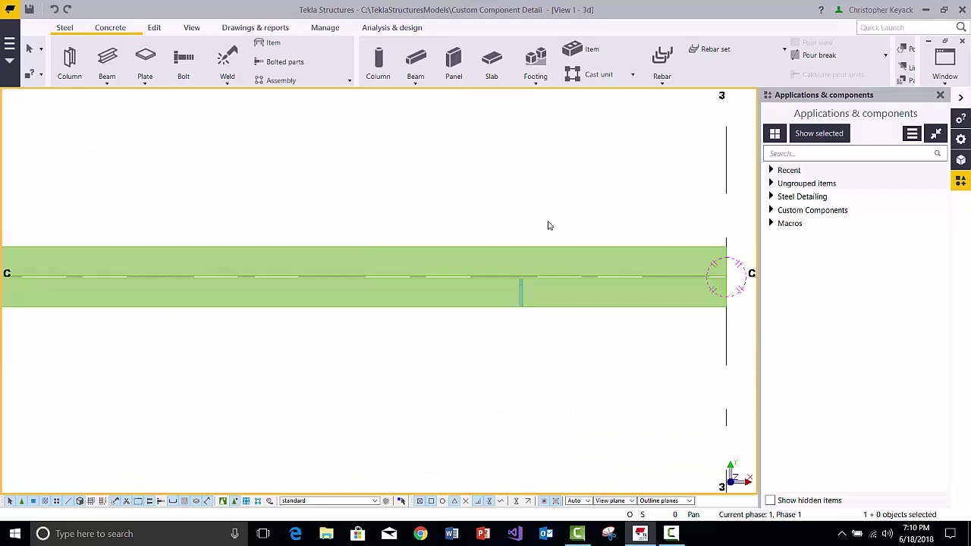
middle_click_drag(574, 256, 507, 225)
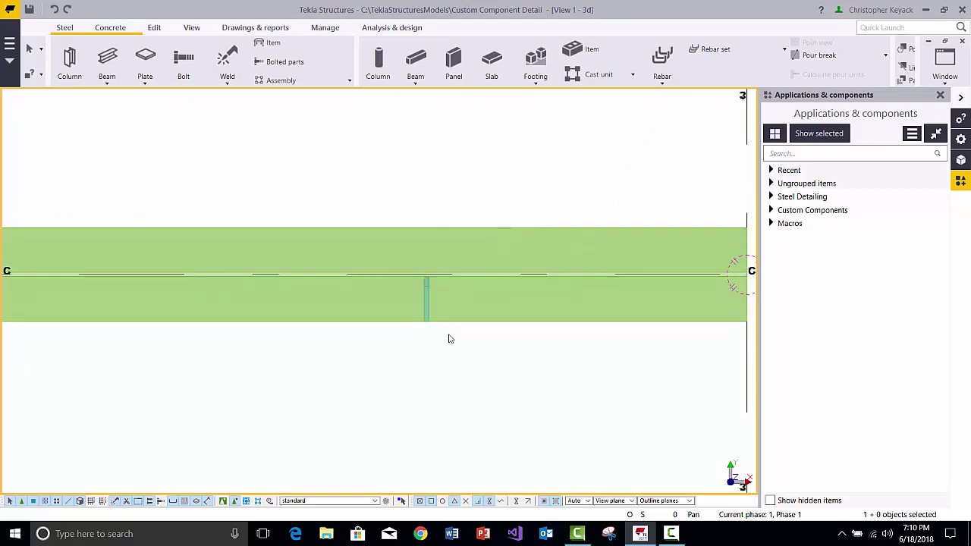
scroll(439, 281, "up", 2)
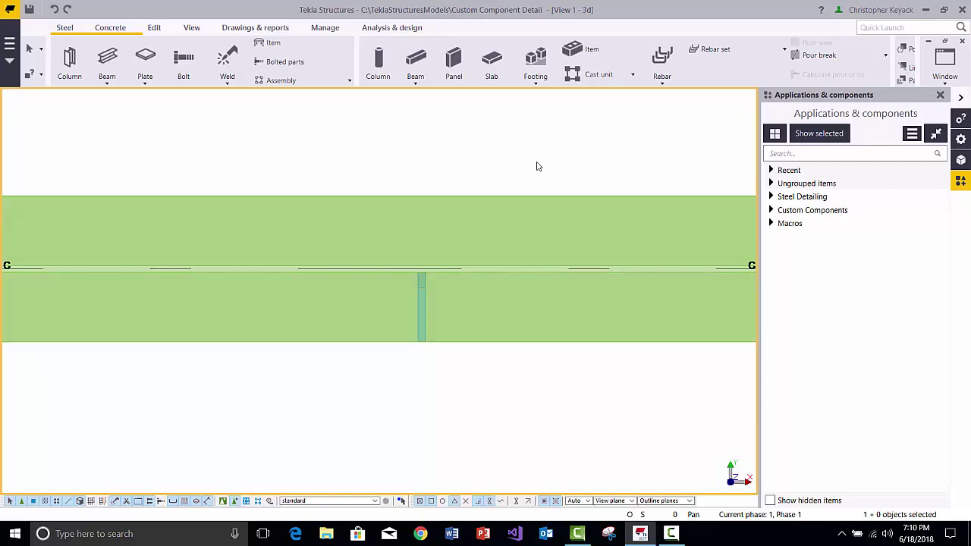
Step: Add a point at any position on the beam's centerline, aligned with the middle of the stiffener plate's thickness
left_click(154, 28)
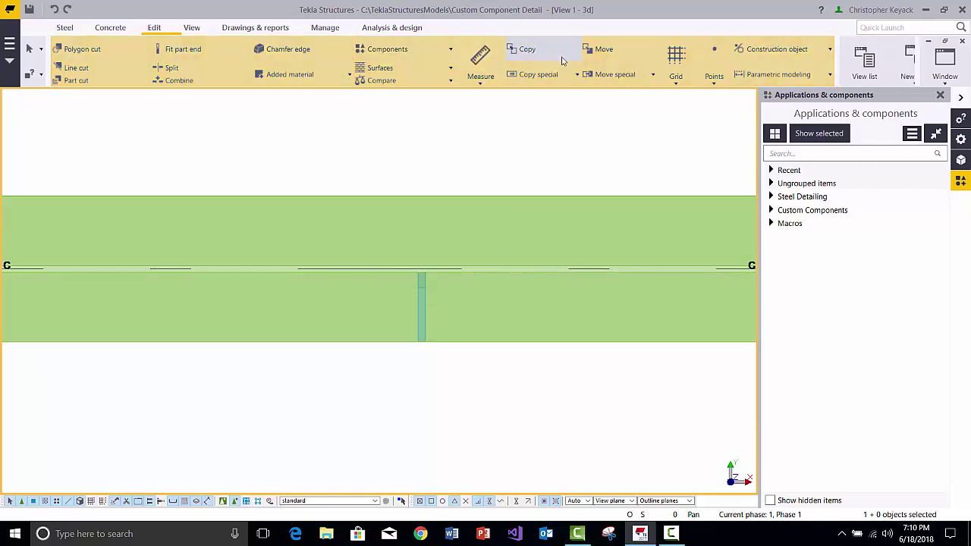
left_click(714, 76)
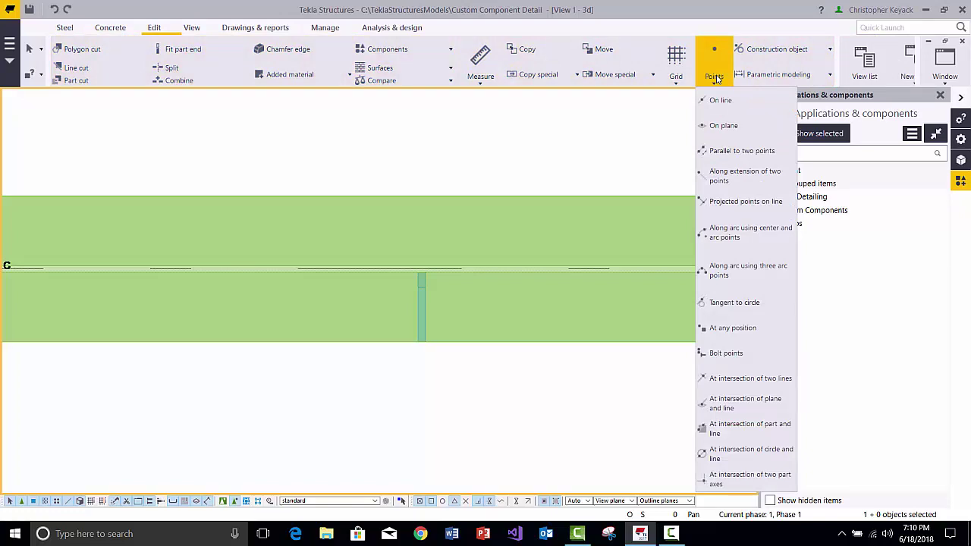
left_click(728, 328)
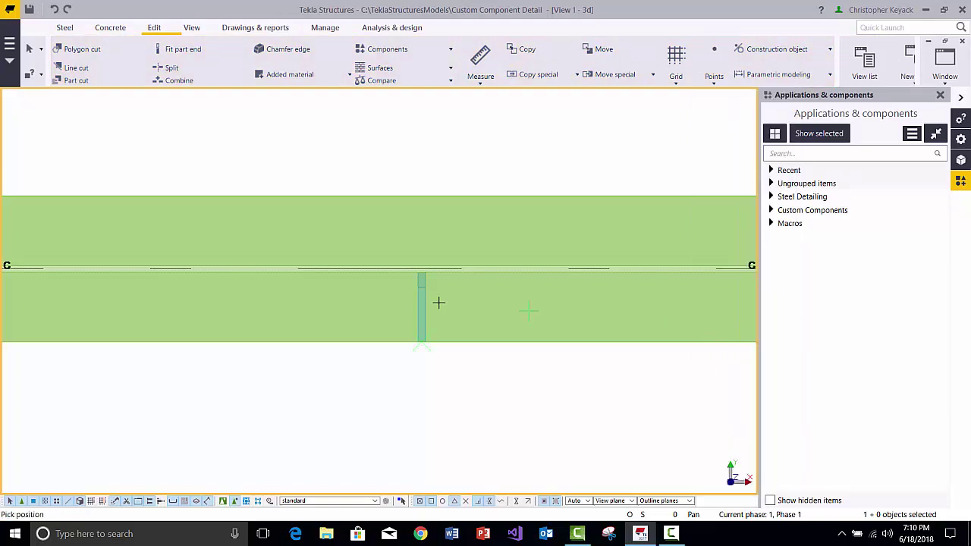
scroll(412, 263, "up", 5)
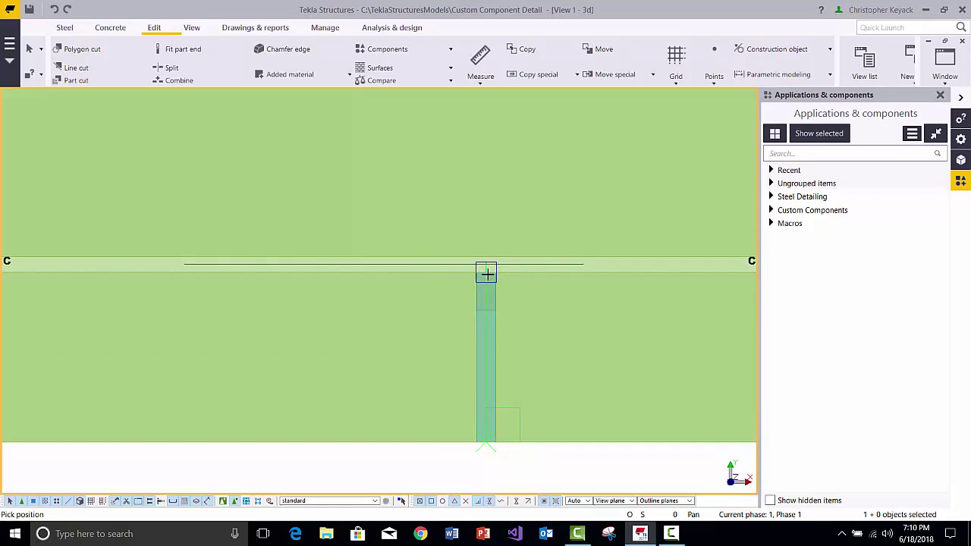
scroll(486, 270, "up", 2)
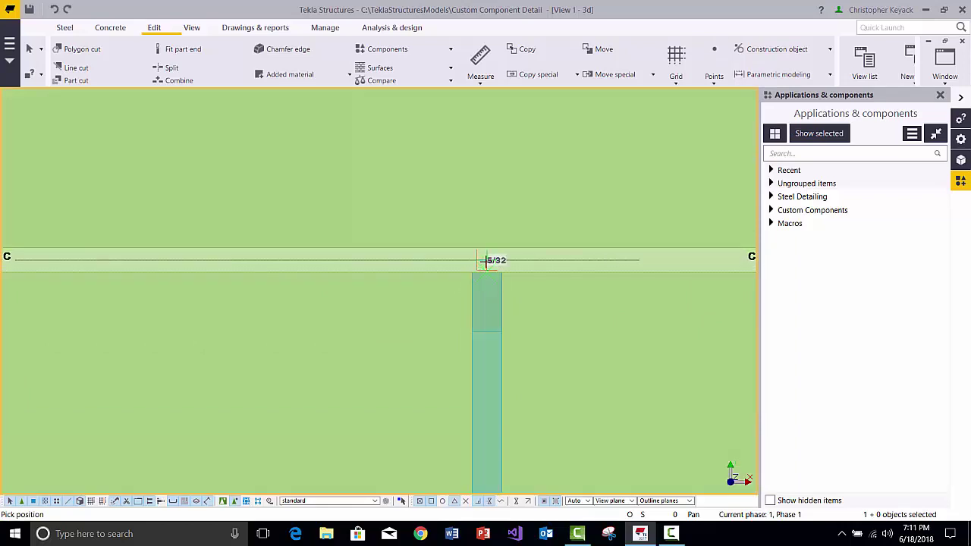
scroll(409, 296, "down", 2)
right_click(383, 196)
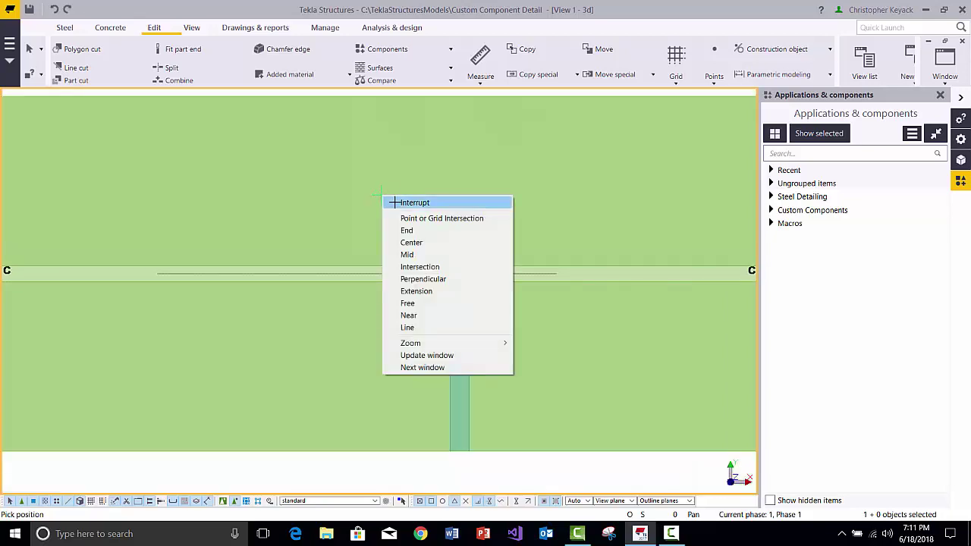
left_click(415, 202)
Step: Start defining a new custom component for the stiffener plate and set its type to Detail
scroll(293, 318, "down", 4)
middle_click_drag(249, 230, 324, 209)
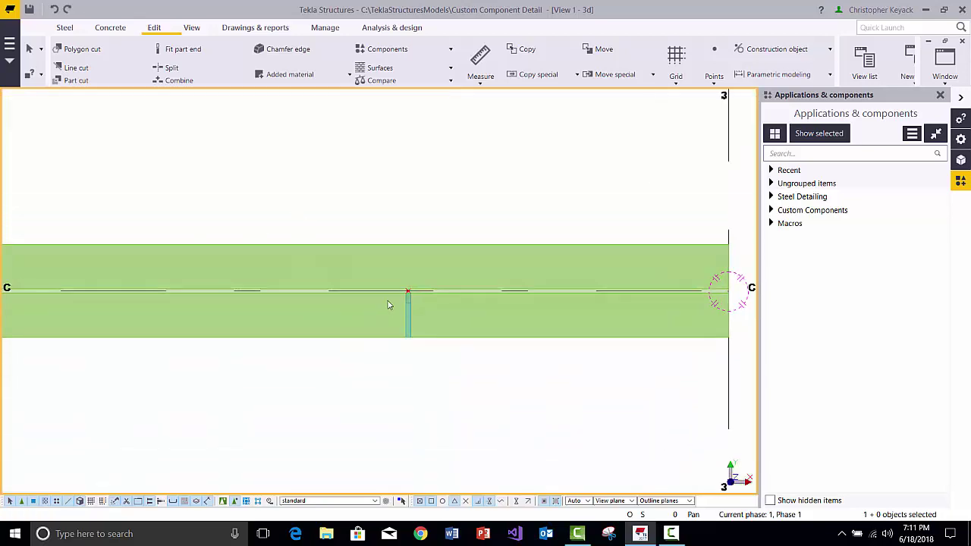
middle_click_drag(404, 361, 280, 190, "ctrl")
scroll(367, 313, "up", 5)
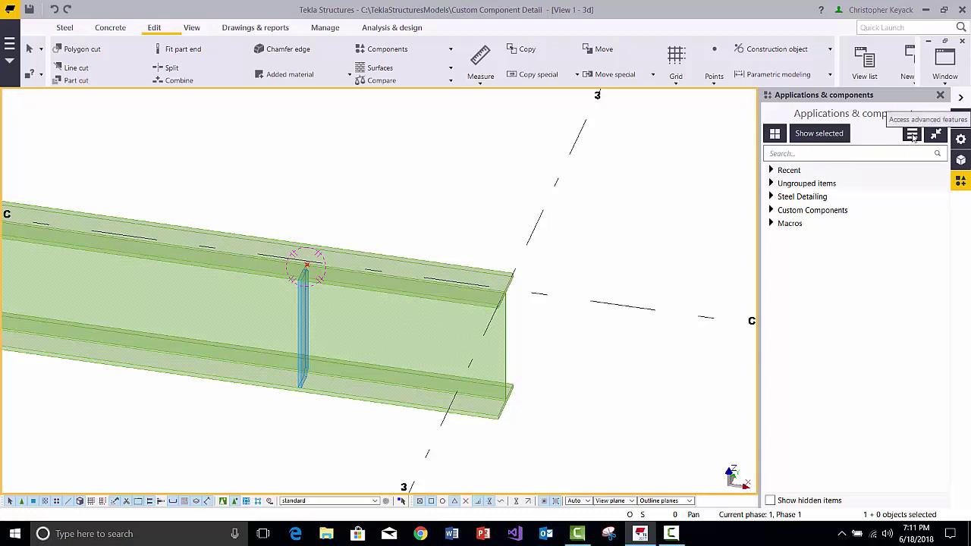
left_click(911, 134)
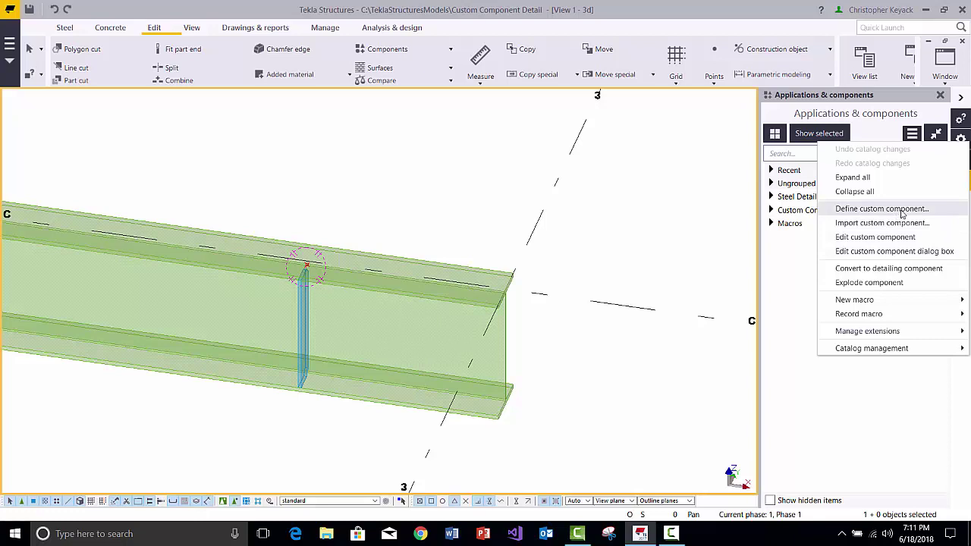
left_click(902, 209)
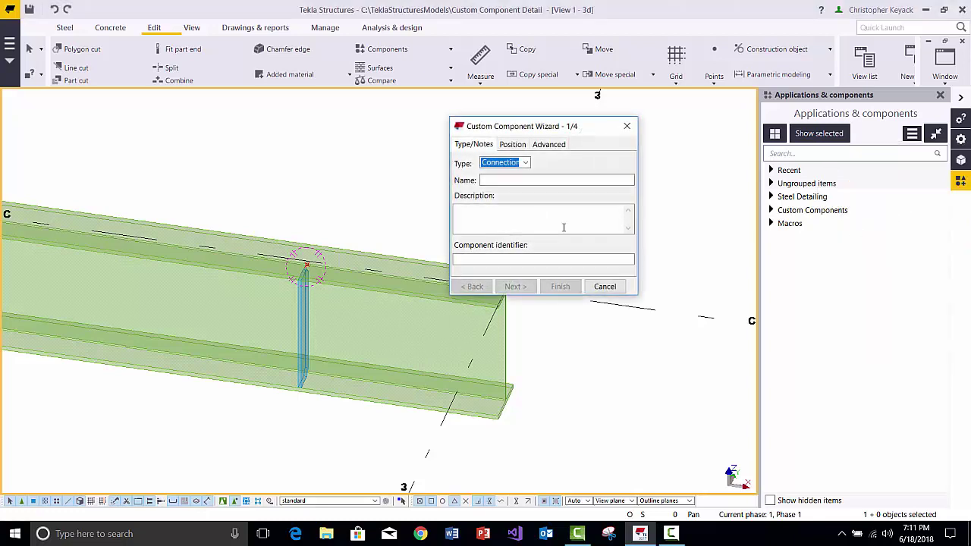
left_click(513, 164)
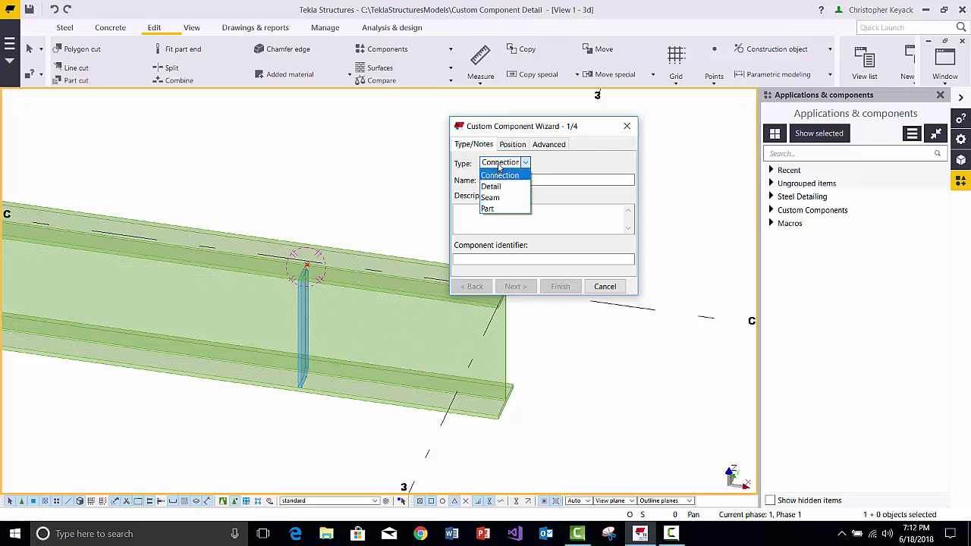
left_click(498, 187)
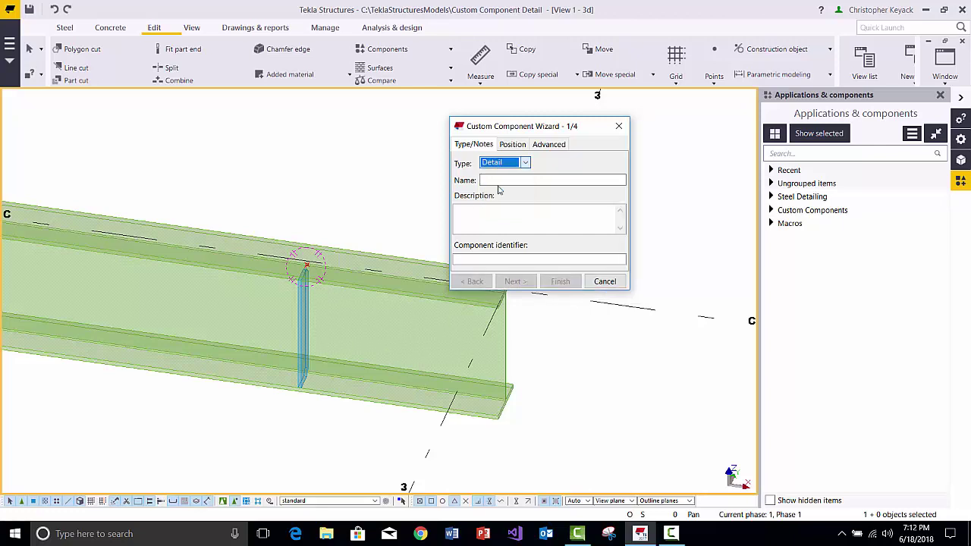
Step: Name the custom component MyStiffener2
left_click(500, 180)
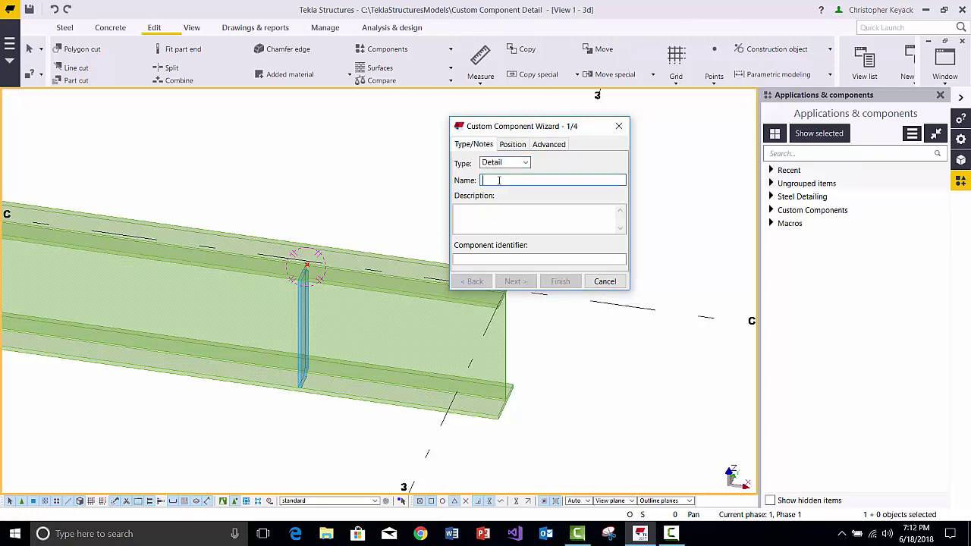
type("My")
key("BackSpace")
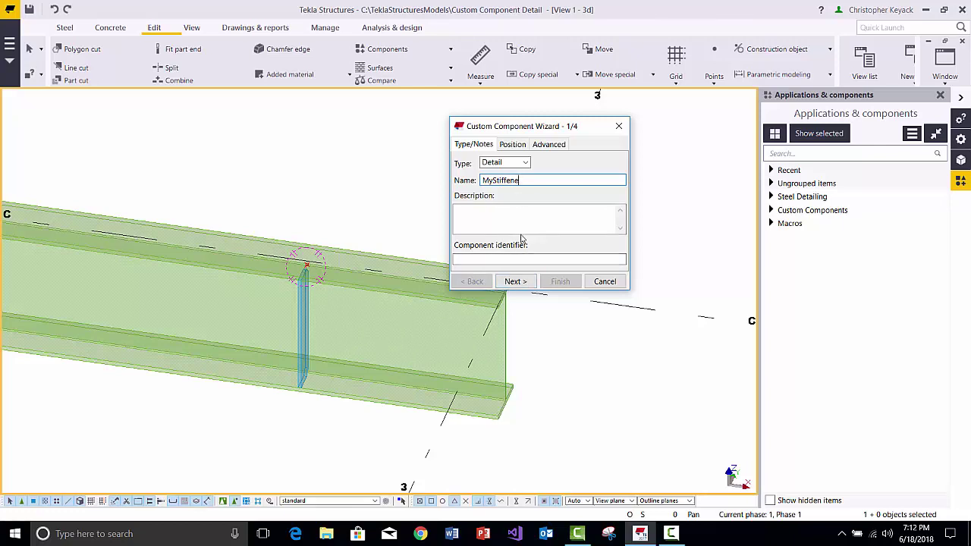
type("r")
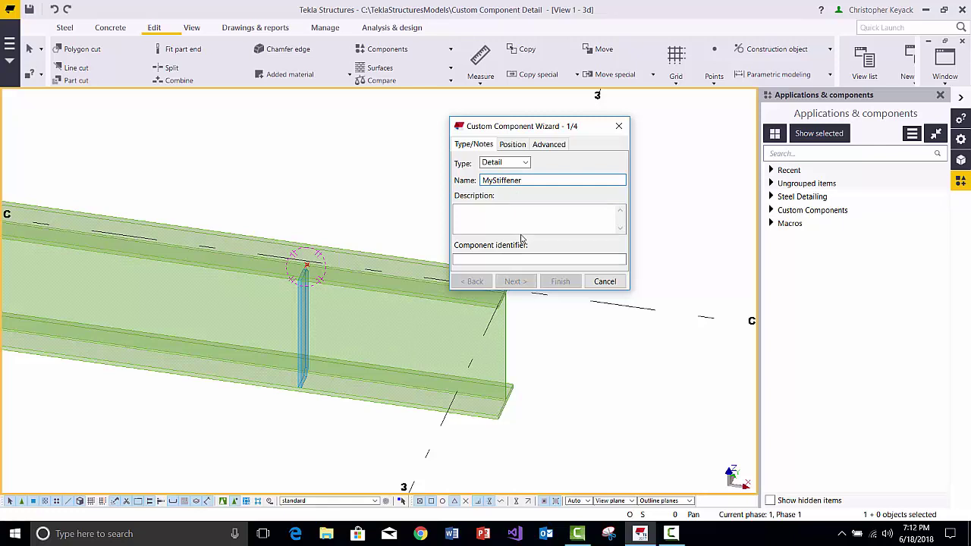
type("2")
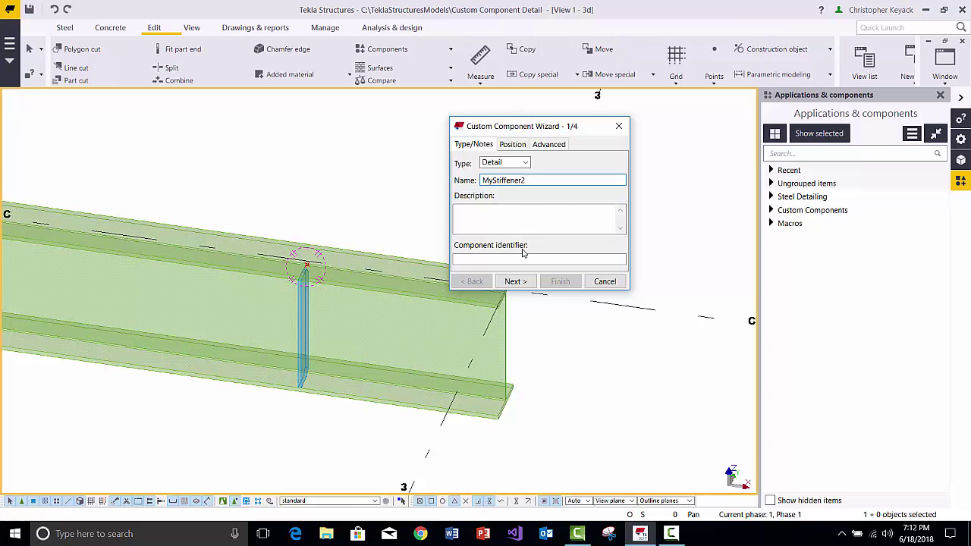
Step: Set the detail type to Intermediate detail and continue to the choice of component objects
left_click(515, 146)
left_click(542, 146)
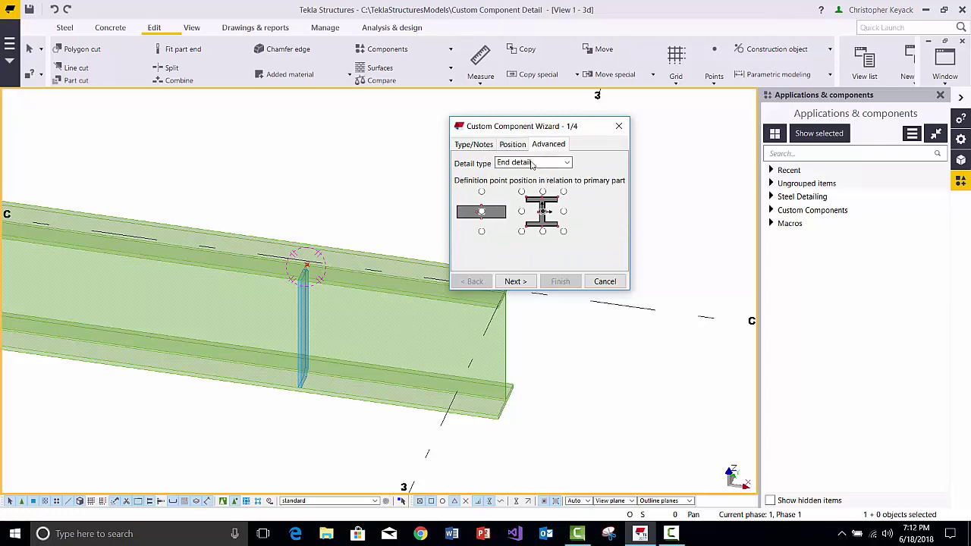
left_click(532, 162)
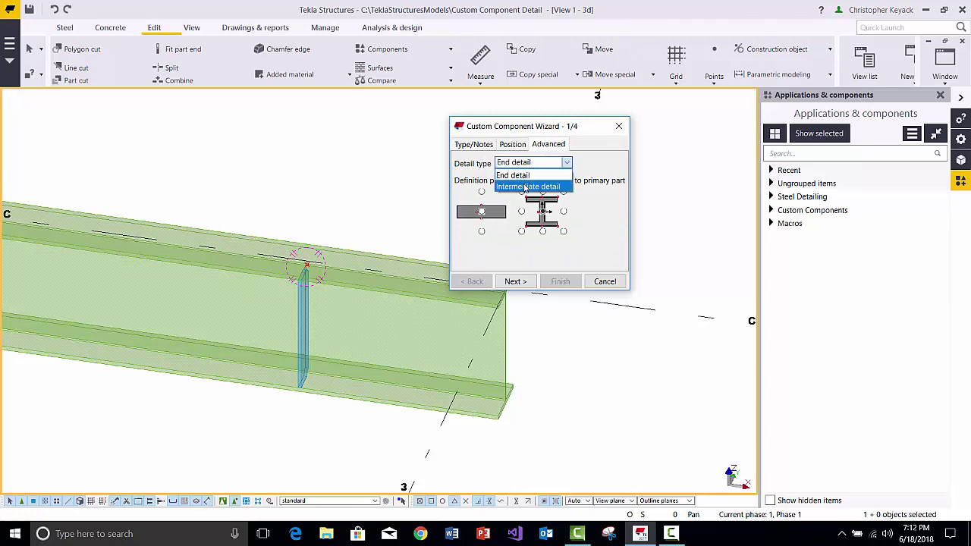
left_click(522, 185)
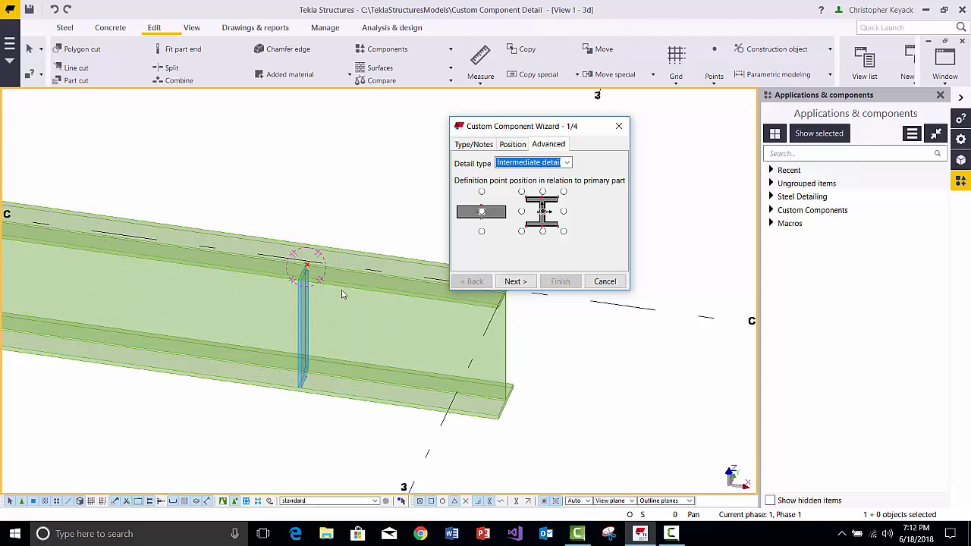
left_click(507, 169)
left_click(510, 187)
left_click(522, 287)
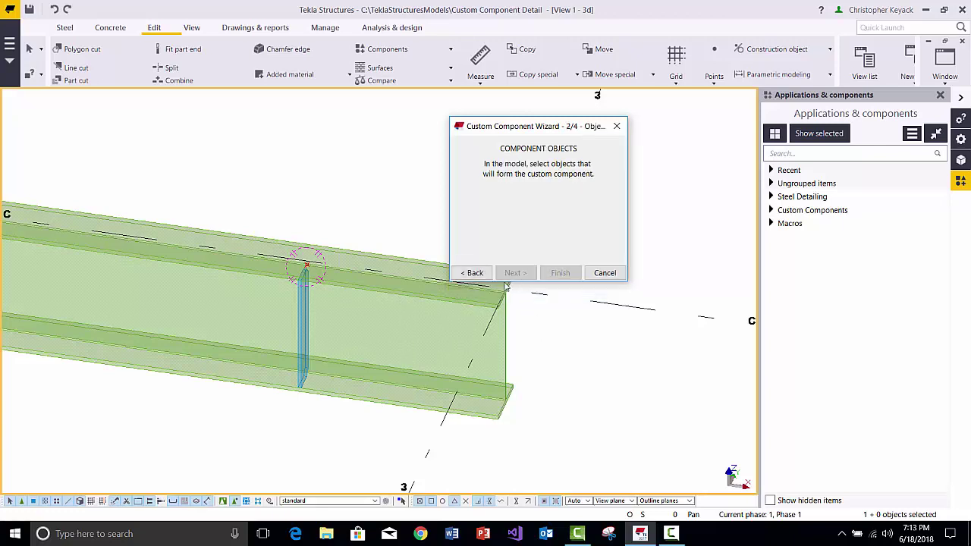
Step: Choose the stiffener plate as the component object and the beam as the main part of the detail
left_click(304, 326)
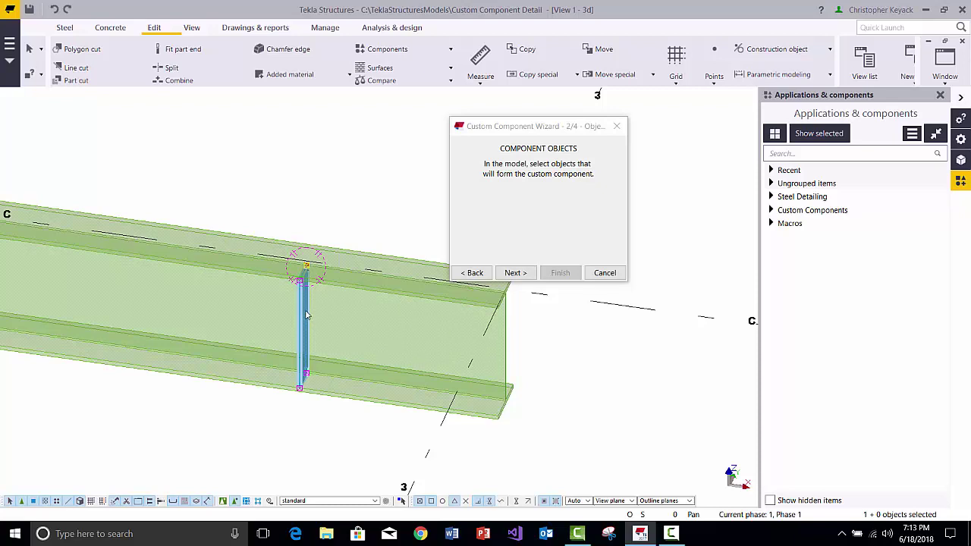
left_click(522, 273)
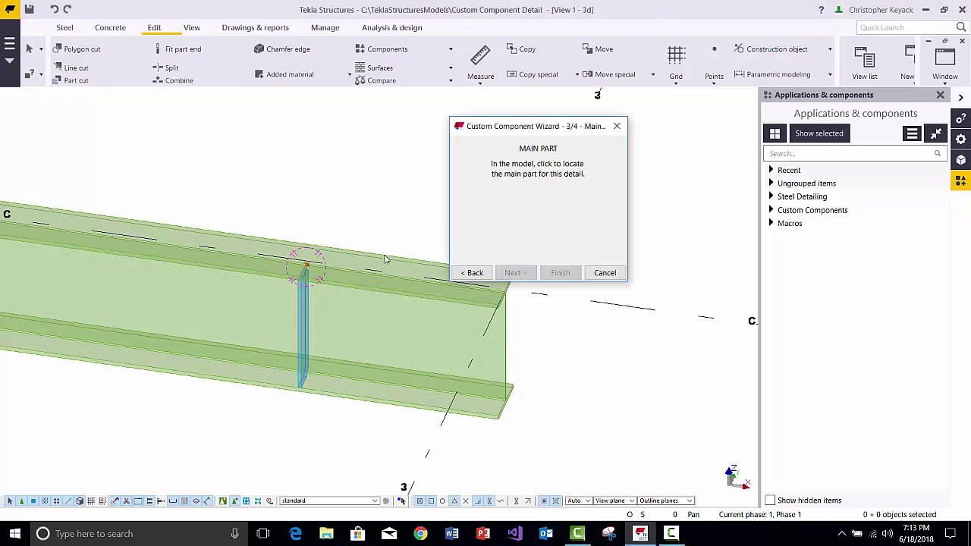
left_click(384, 260)
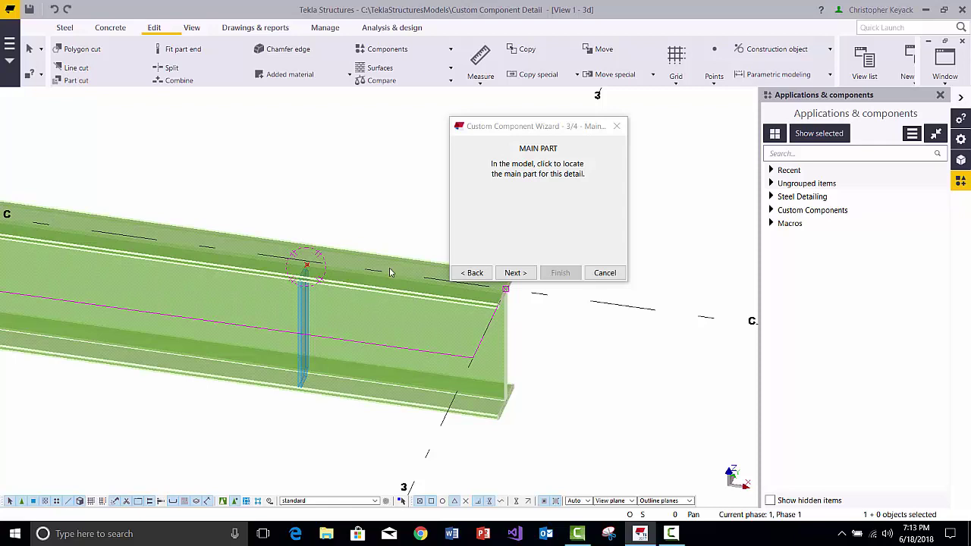
left_click(514, 273)
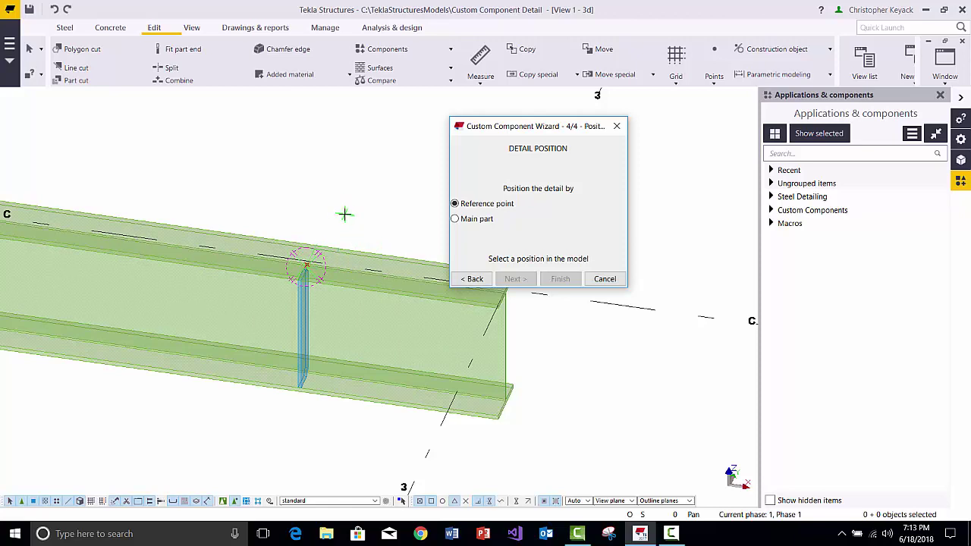
Step: Try positioning the detail by the main part and examine the beam's start and end handles
middle_click_drag(319, 251, 334, 284)
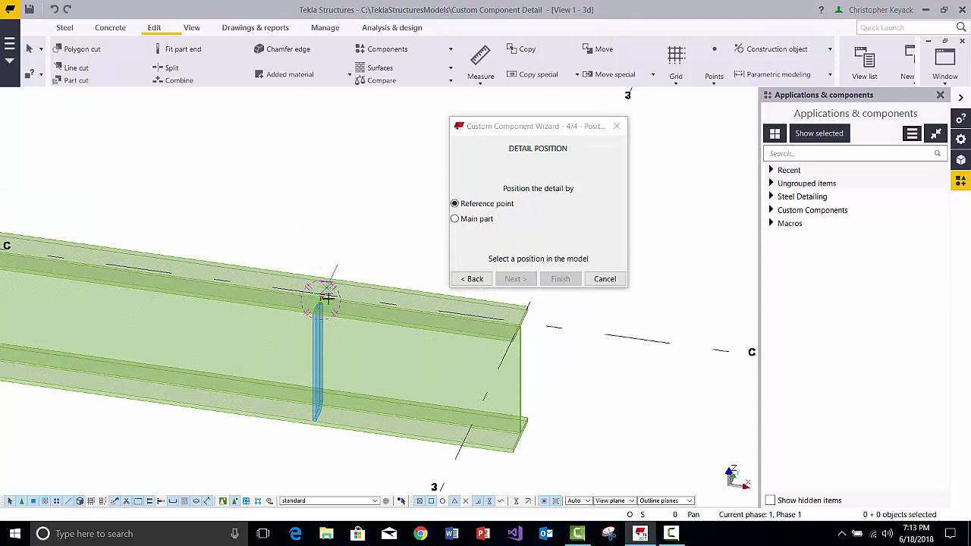
left_click(455, 220)
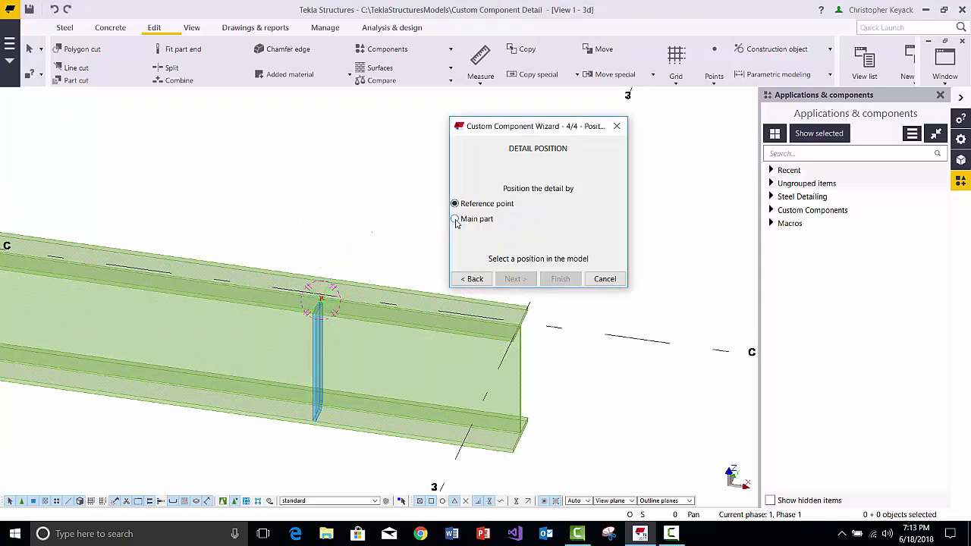
middle_click_drag(284, 266, 301, 291)
scroll(341, 315, "down", 2)
middle_click_drag(204, 331, 249, 360)
scroll(339, 382, "down", 3)
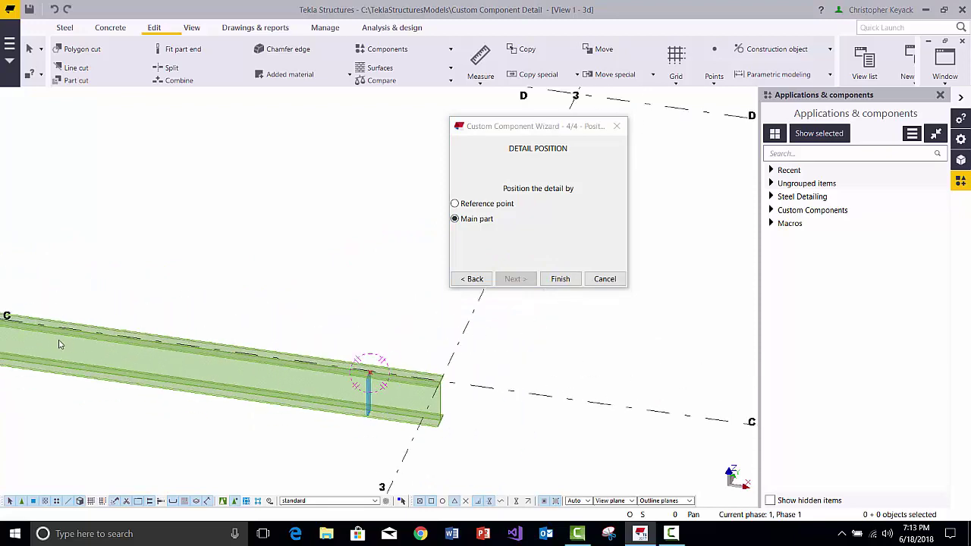
middle_click_drag(59, 344, 188, 350)
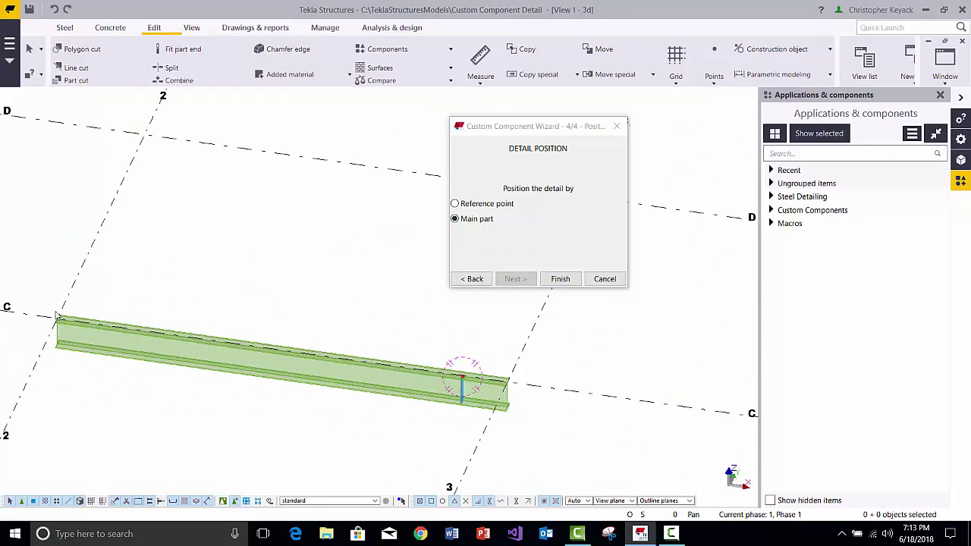
left_click(68, 354)
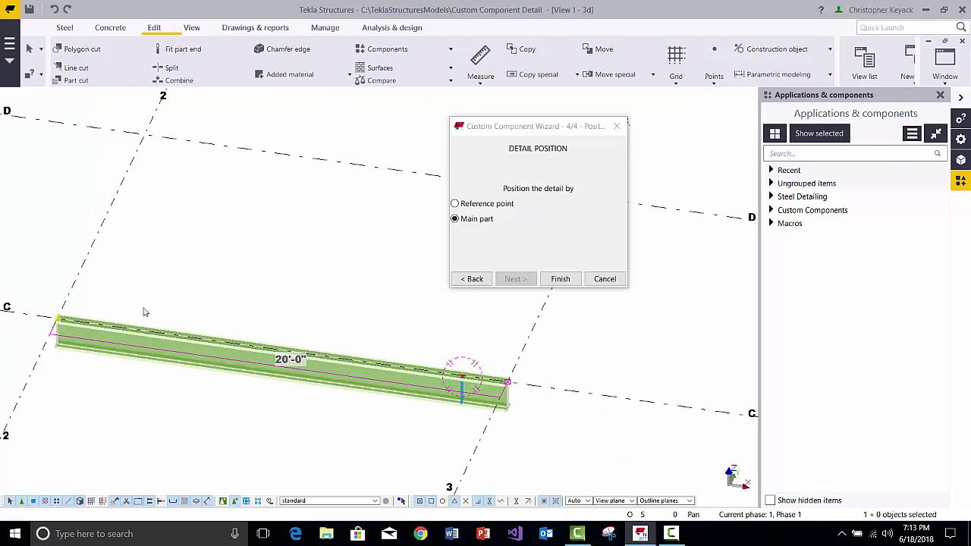
left_click(229, 298)
middle_click_drag(425, 349, 321, 324)
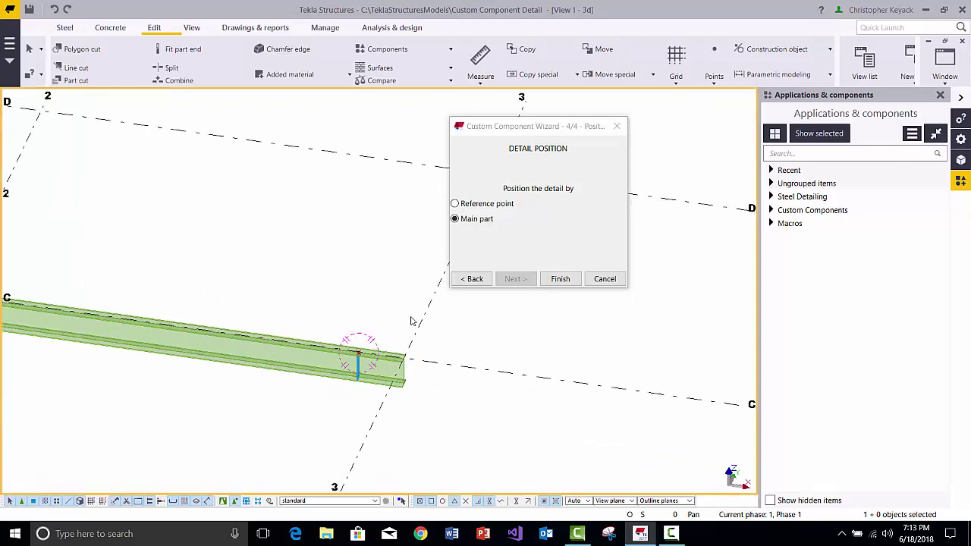
Step: Position the detail by reference point, using the point on the beam's centerline at the stiffener in plan view, and finish the component definition
left_click(455, 203)
scroll(351, 341, "up", 4)
scroll(372, 387, "up", 1)
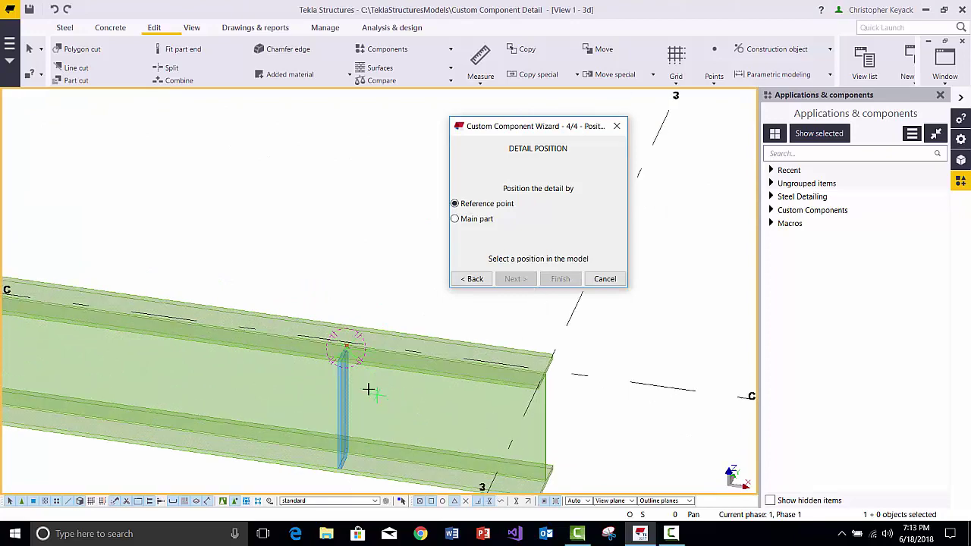
scroll(345, 349, "up", 2)
scroll(346, 351, "up", 2)
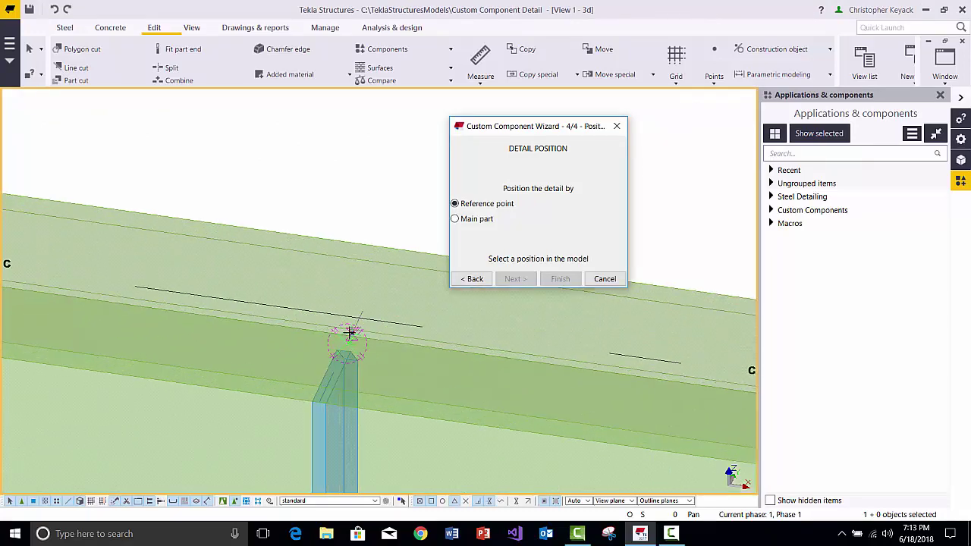
middle_click_drag(357, 208, 336, 230)
scroll(336, 230, "down", 1)
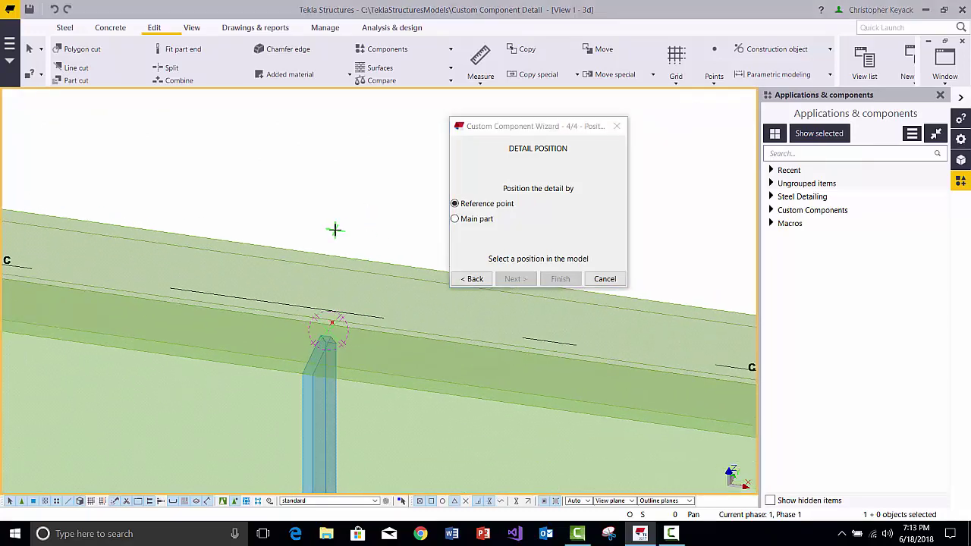
key("ctrl+p")
scroll(335, 230, "up", 2)
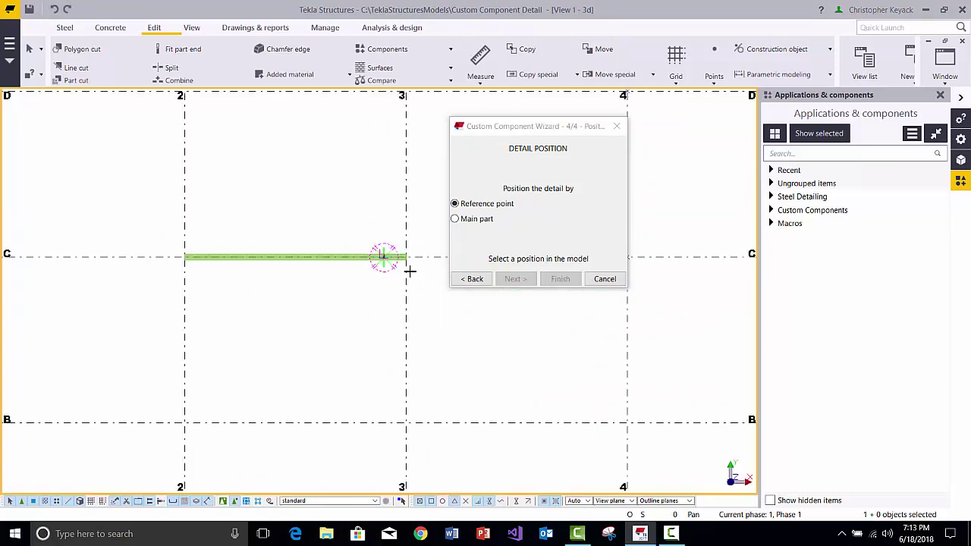
scroll(393, 247, "up", 4)
scroll(331, 320, "up", 5)
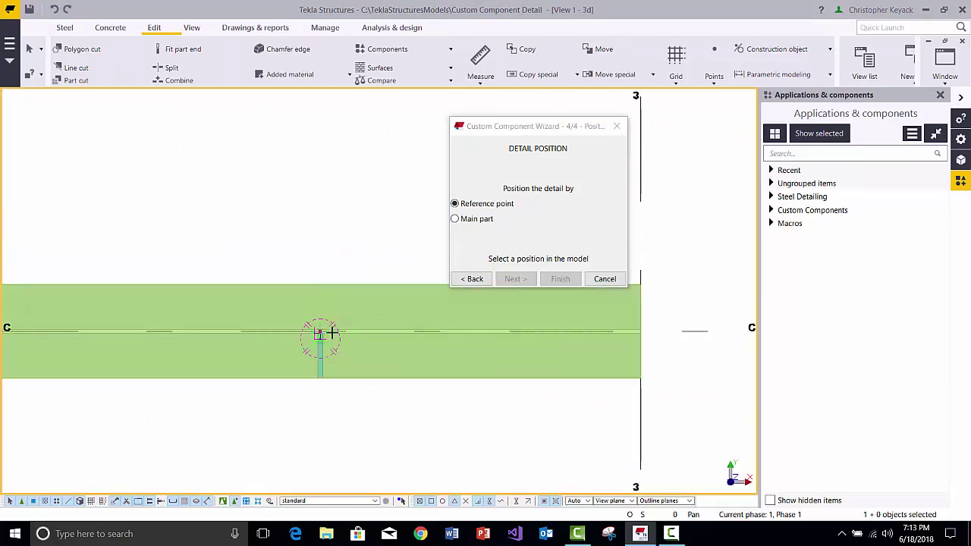
left_click(319, 330)
left_click(556, 279)
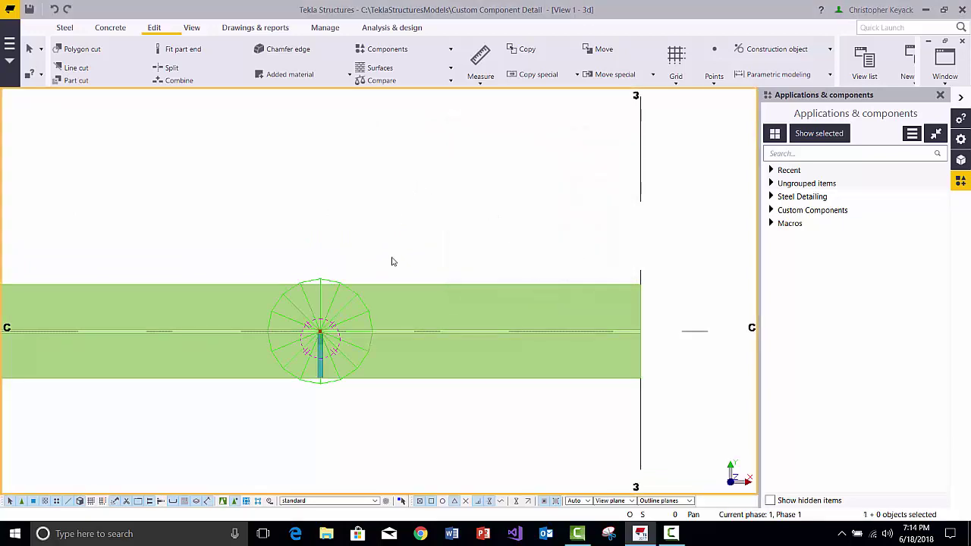
Step: Select the new stiffener component by its cone symbol and examine it in 3D on the beam
mouse_move(392, 263)
middle_mouse_down("ctrl")
mouse_move(427, 379)
mouse_move(375, 265)
middle_mouse_up("ctrl")
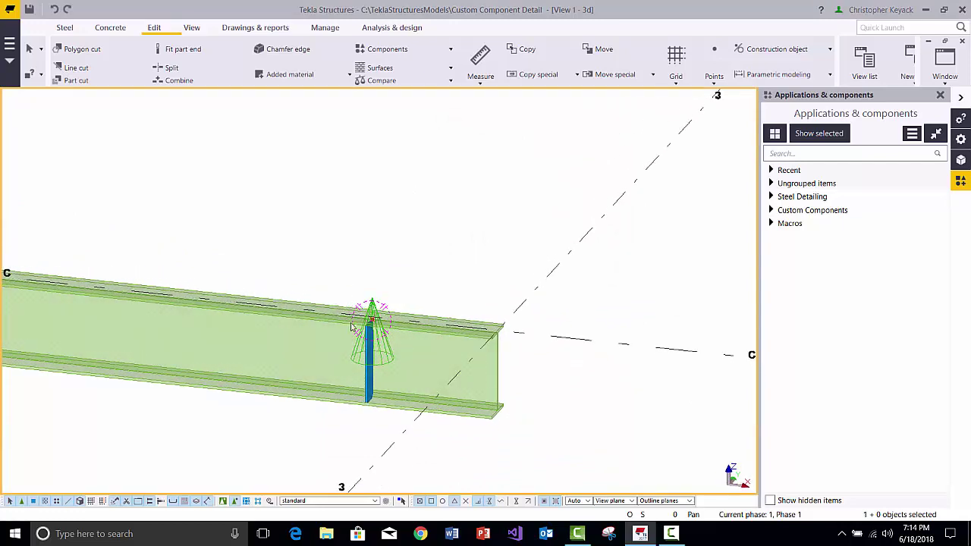
scroll(375, 265, "up", 4)
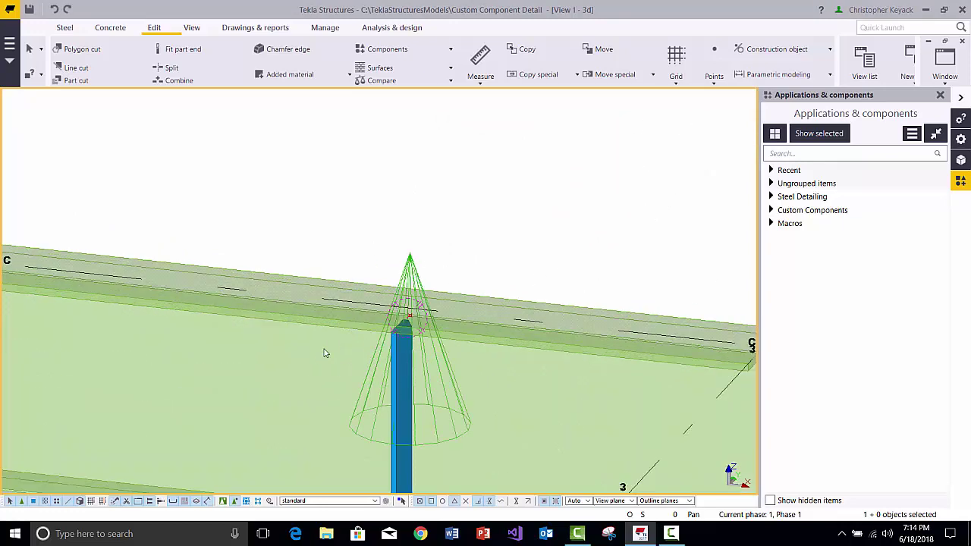
scroll(345, 344, "down", 4)
middle_click_drag(349, 340, 368, 290)
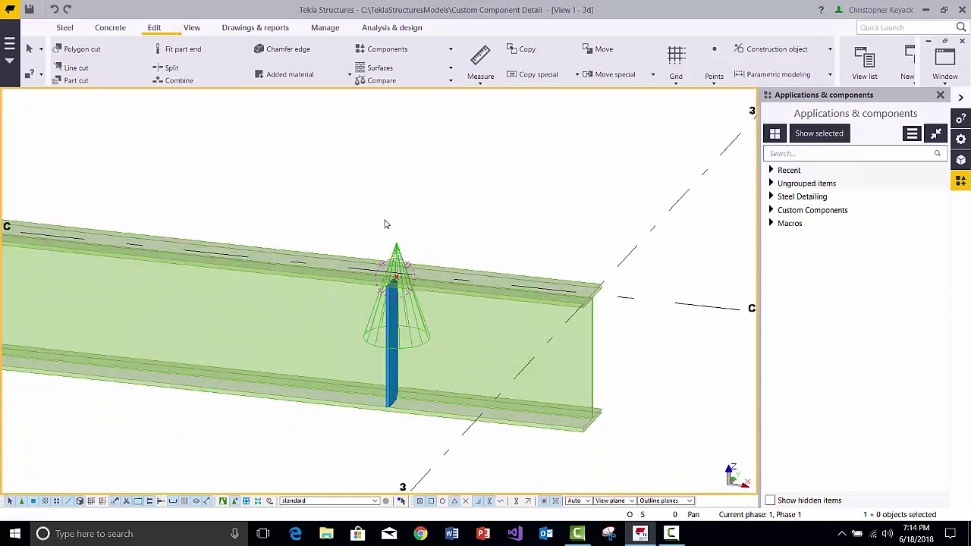
left_click(10, 502)
scroll(402, 255, "down", 2)
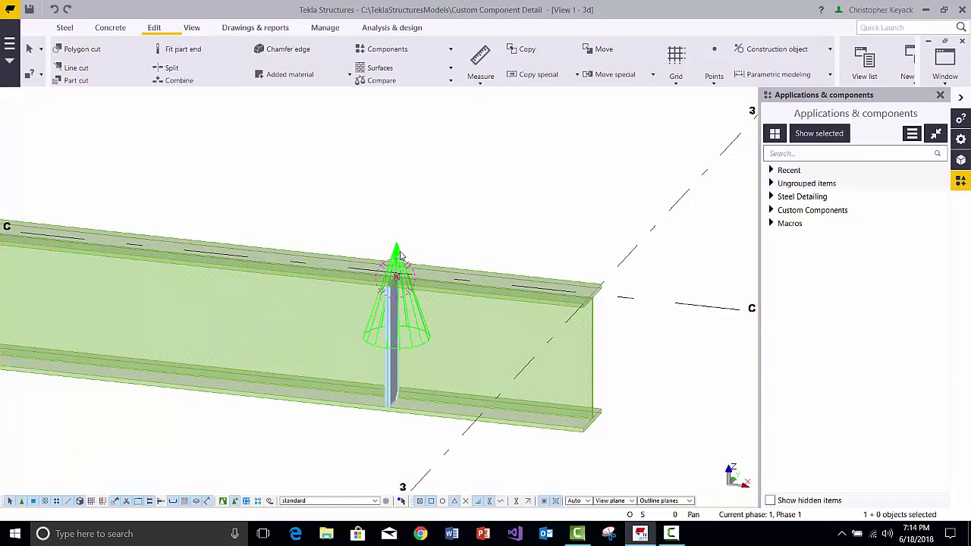
scroll(425, 228, "up", 4)
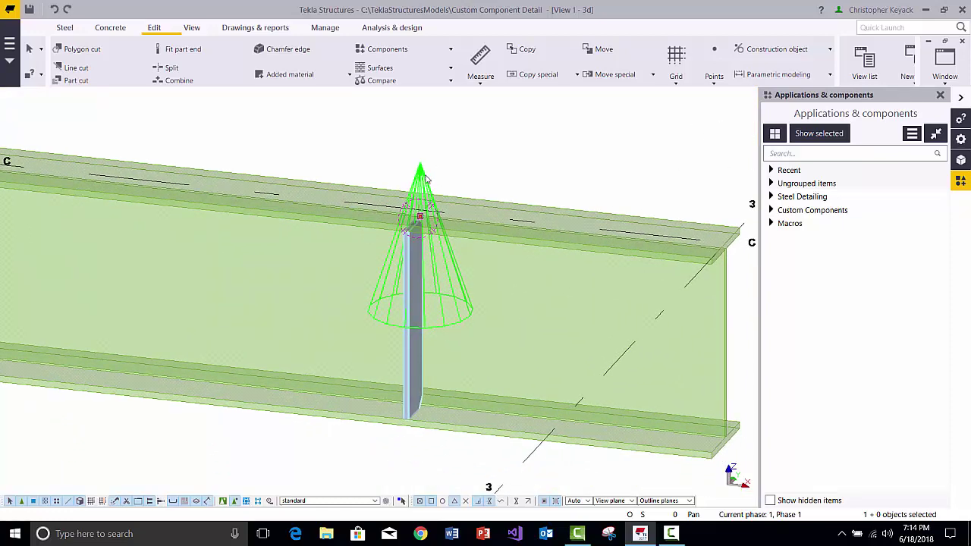
Step: Try deleting the stiffener component as a whole and undo the deletion
key("Delete")
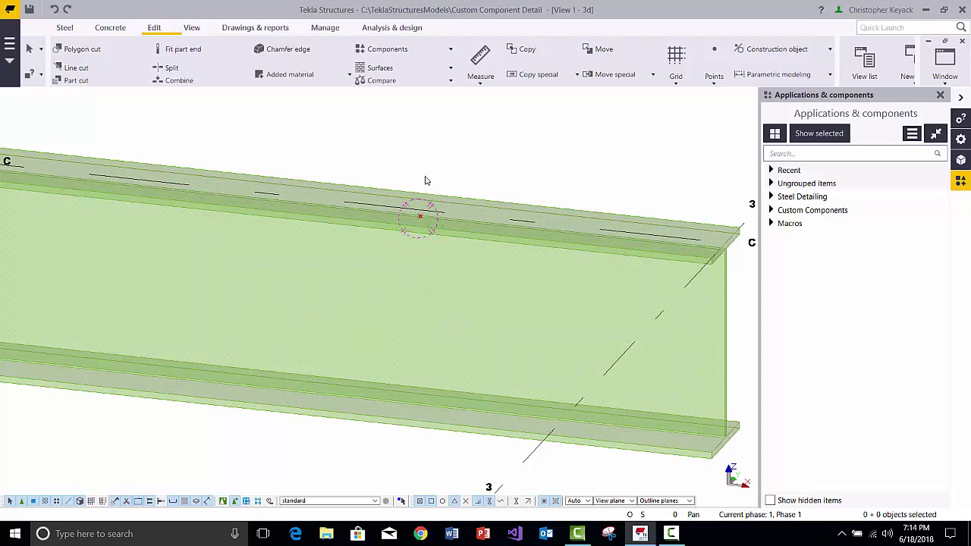
key("ctrl+z")
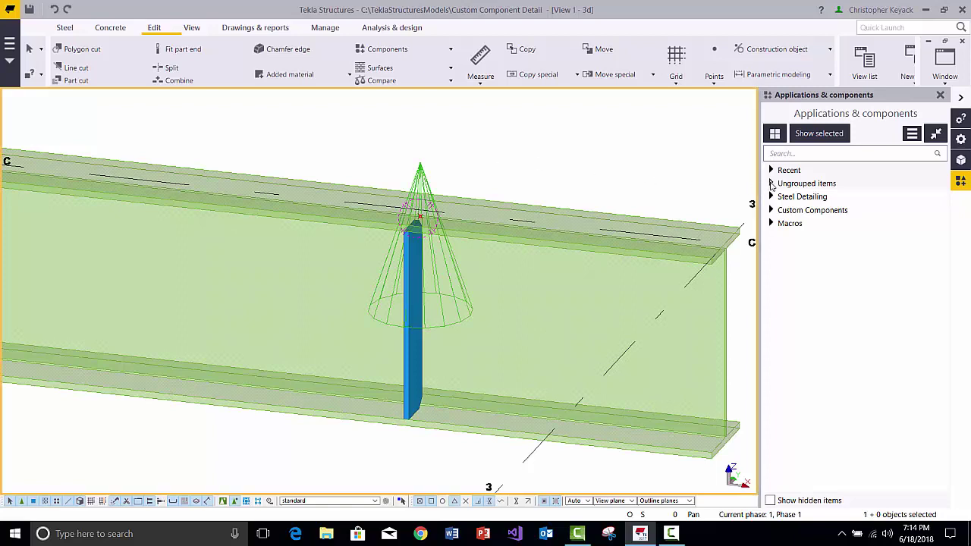
Step: Place a MyStiffener2 detail from the ungrouped components on the beam, between midspan and the existing stiffener, using the Near snap
left_click(771, 184)
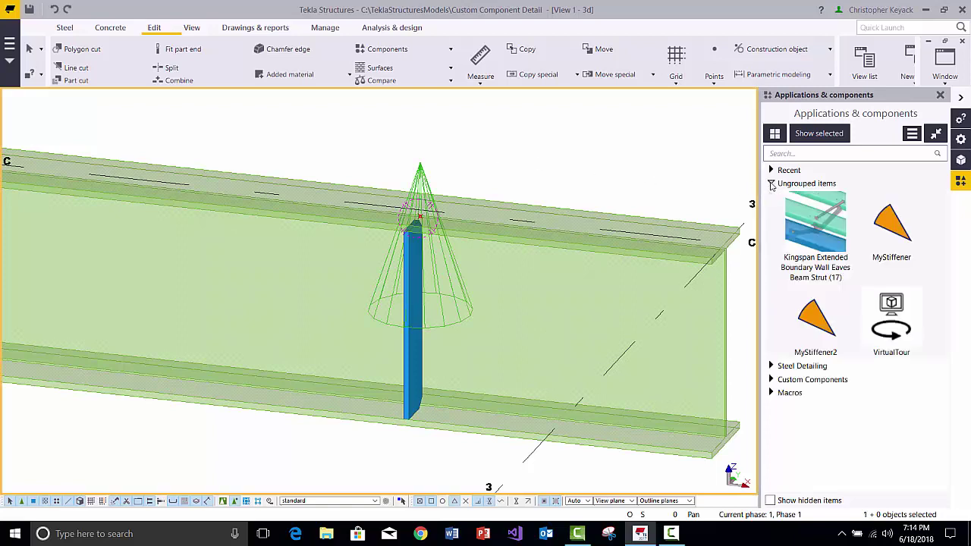
left_click(898, 237)
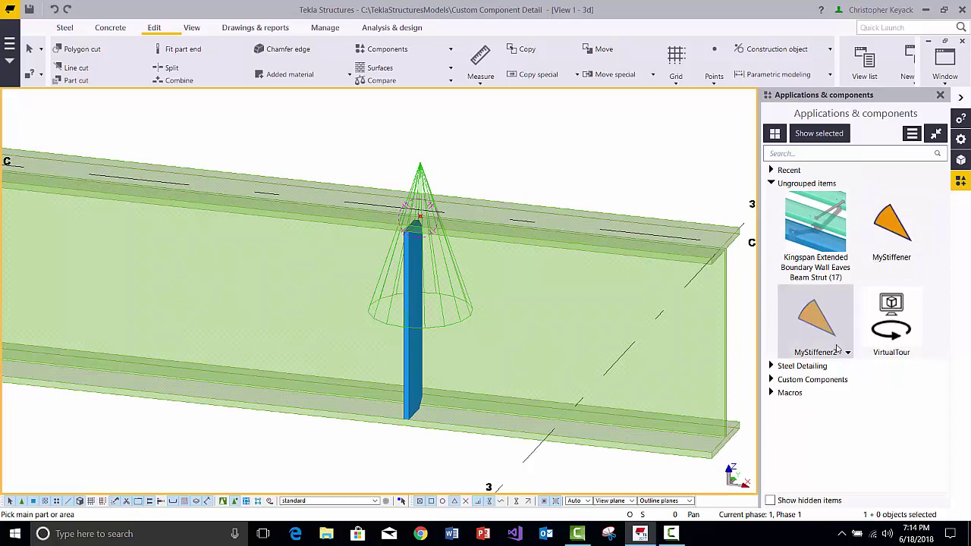
left_click(821, 322)
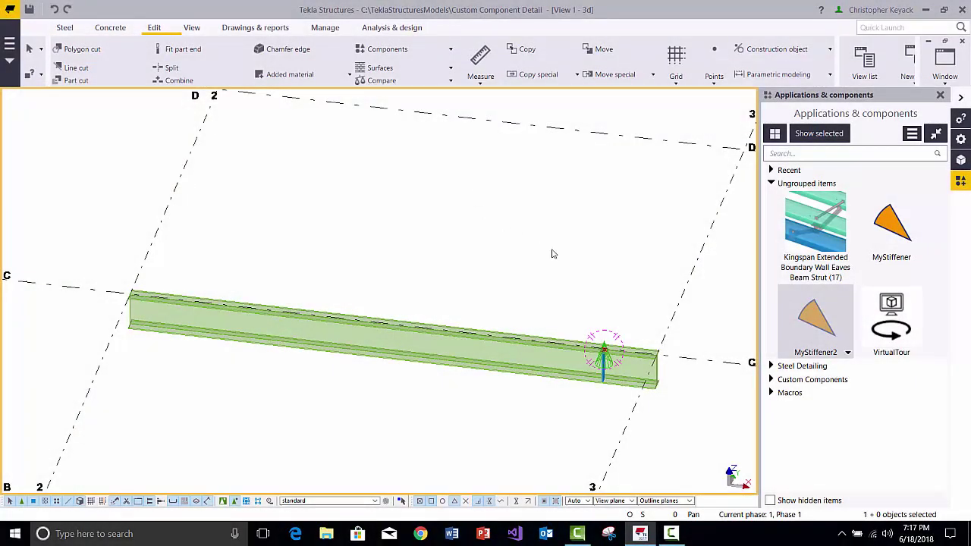
left_click(817, 317)
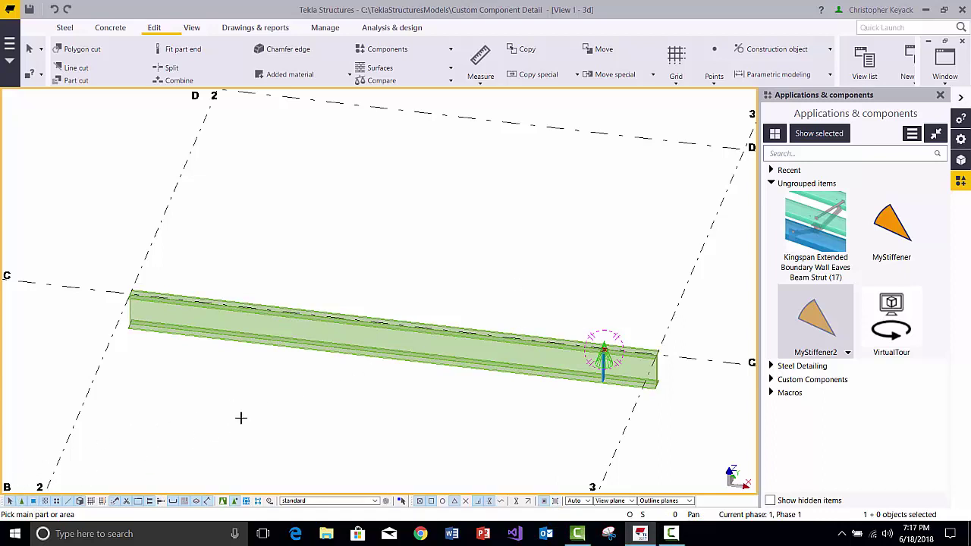
left_click(293, 348)
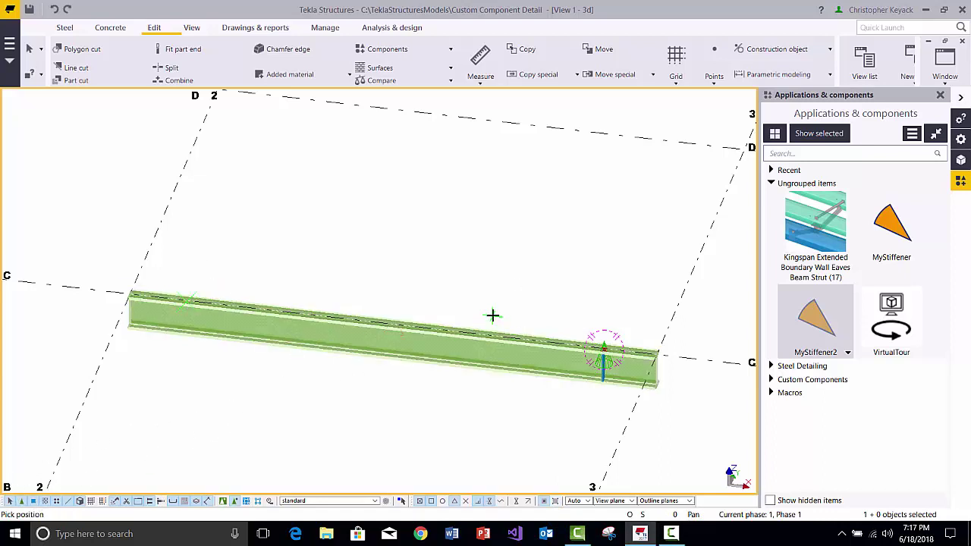
right_click(534, 281)
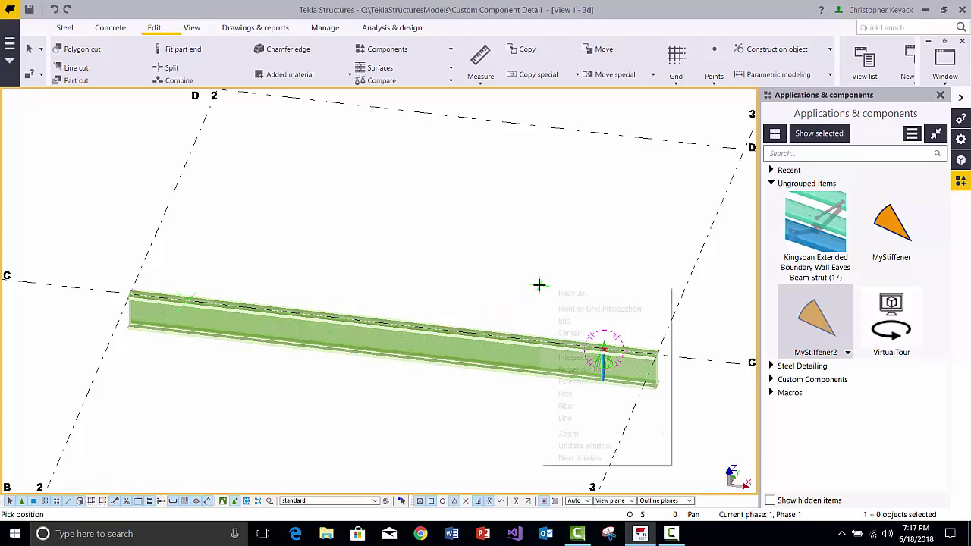
left_click(566, 404)
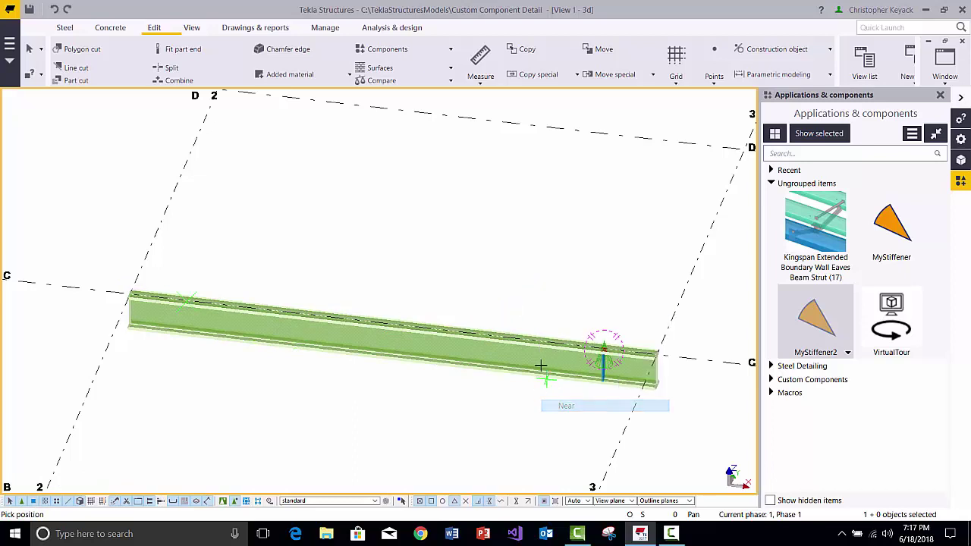
left_click(494, 336)
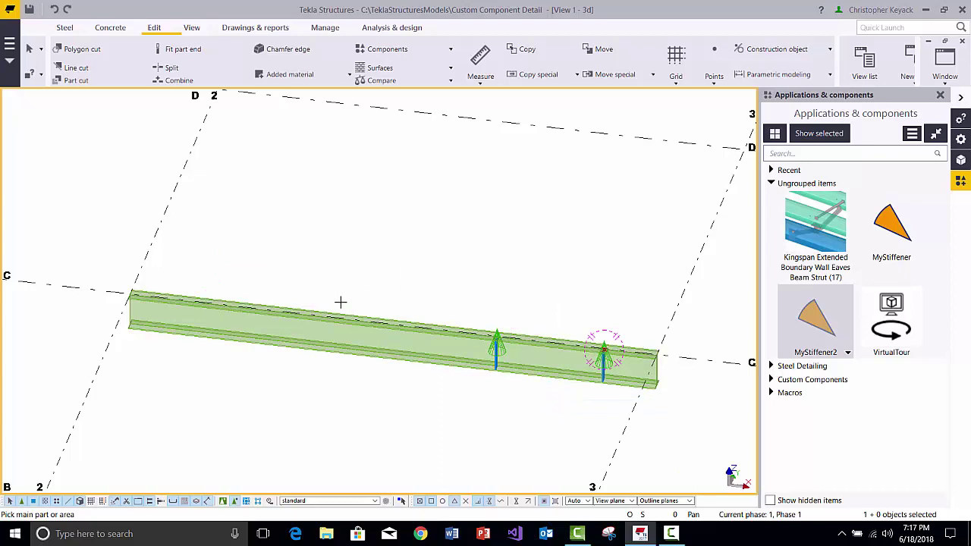
Step: Add two more MyStiffener2 details on the beam's half toward grid line 2, using the Near snap, and end the placement
left_click(284, 342)
right_click(330, 263)
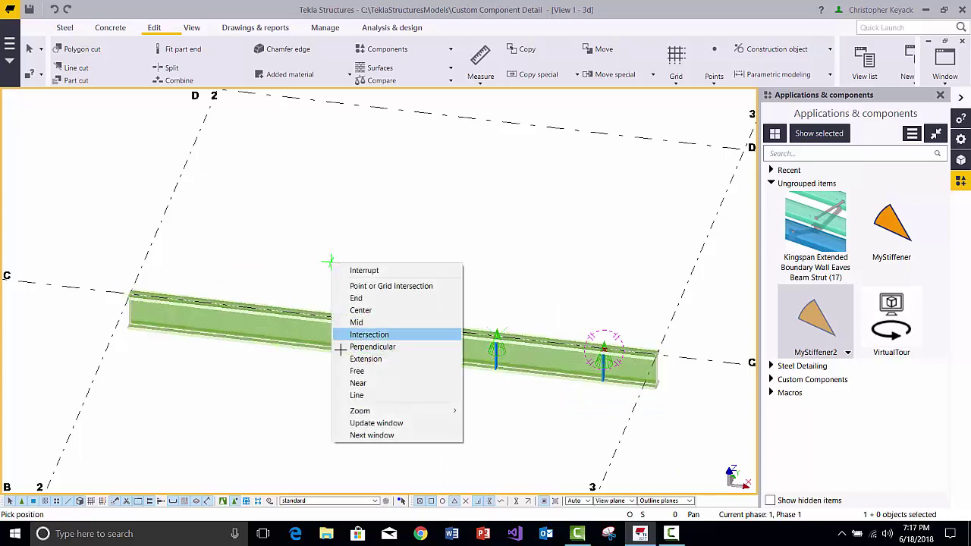
left_click(358, 383)
left_click(315, 312)
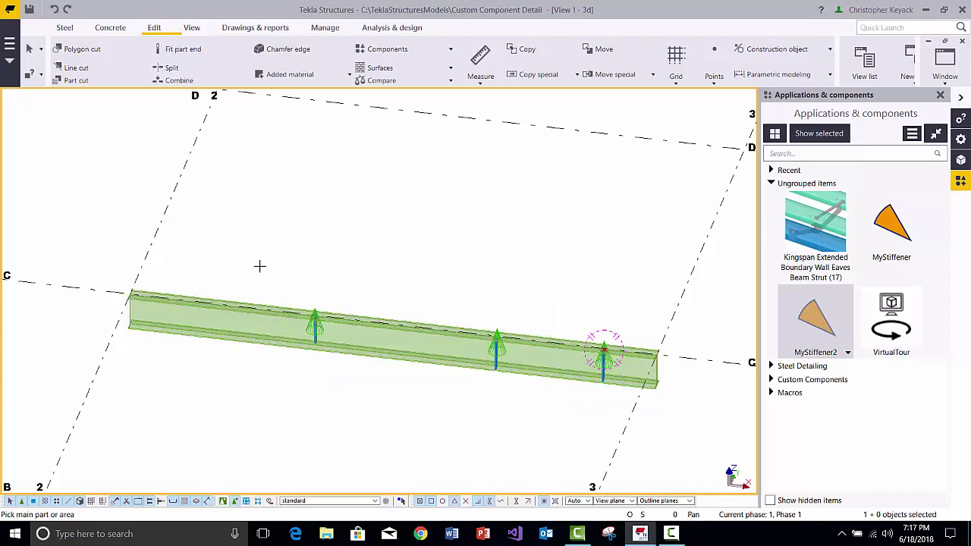
left_click(216, 337)
right_click(217, 268)
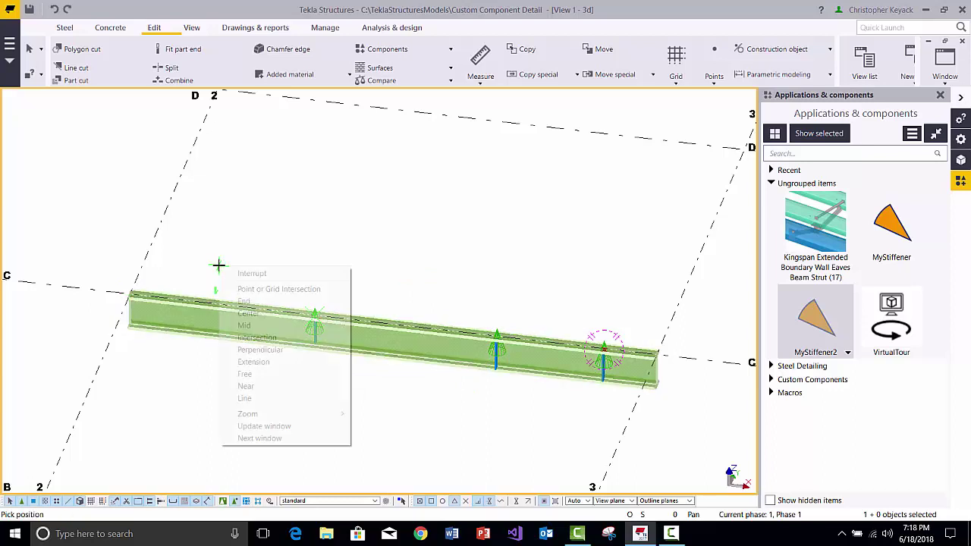
left_click(243, 386)
left_click(211, 318)
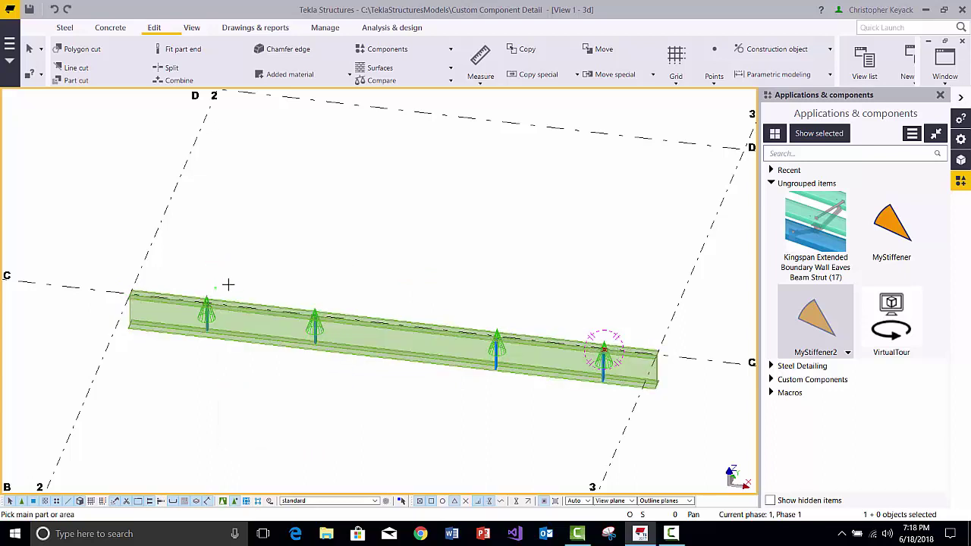
right_click(275, 260)
left_click(311, 268)
Step: Open the MyStiffener2 properties and set the detail type of all four stiffeners on the beam to Intermediate detail
middle_click_drag(412, 332, 370, 371, "ctrl")
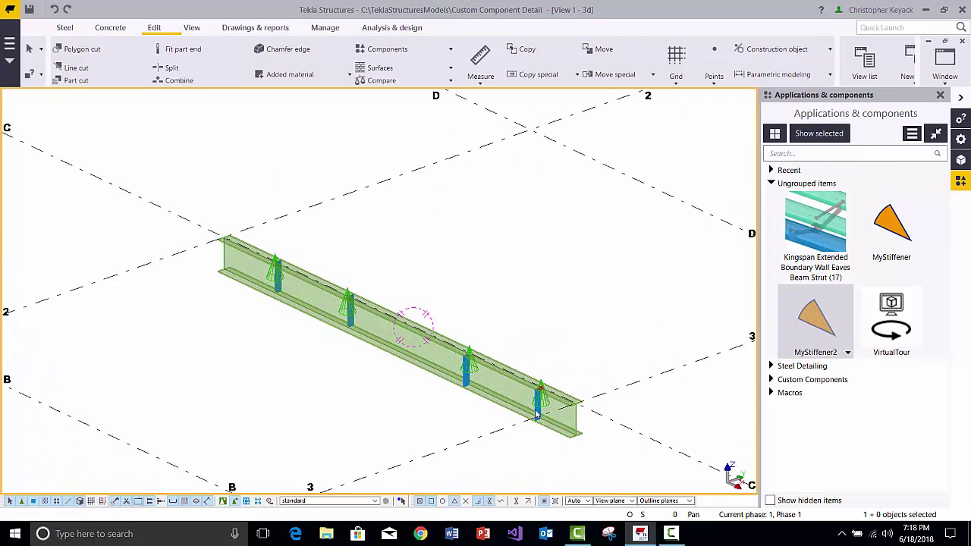
middle_click_drag(259, 273, 354, 353, "ctrl")
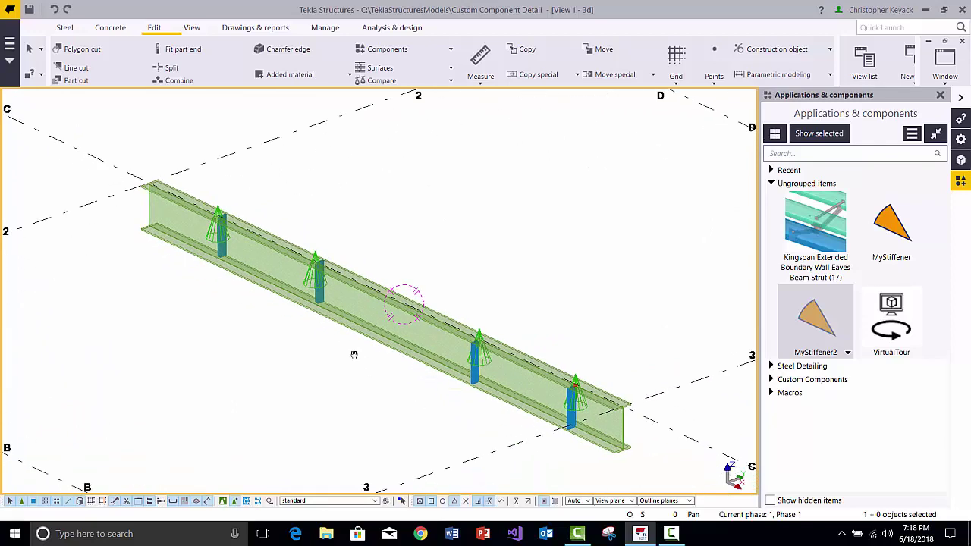
double_click(479, 337)
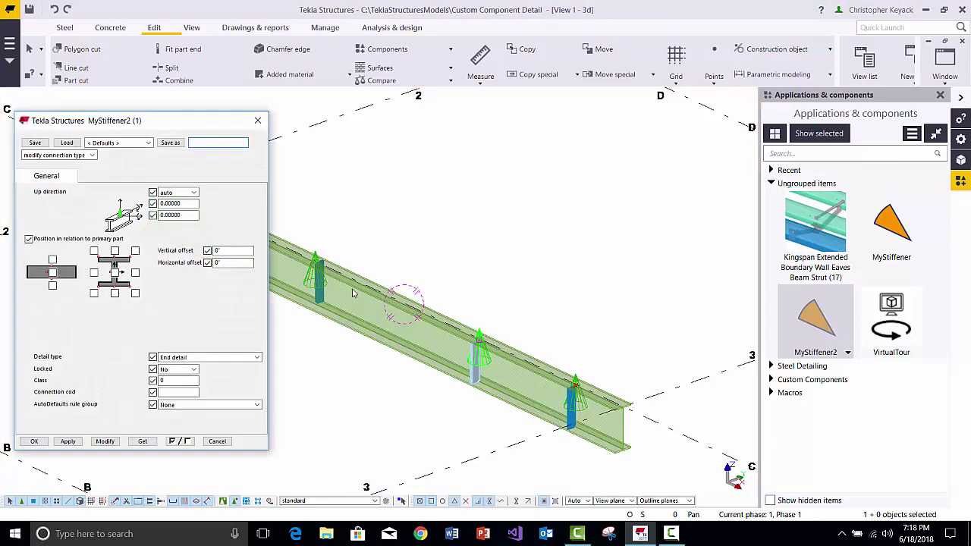
middle_click_drag(353, 292, 500, 393, "ctrl")
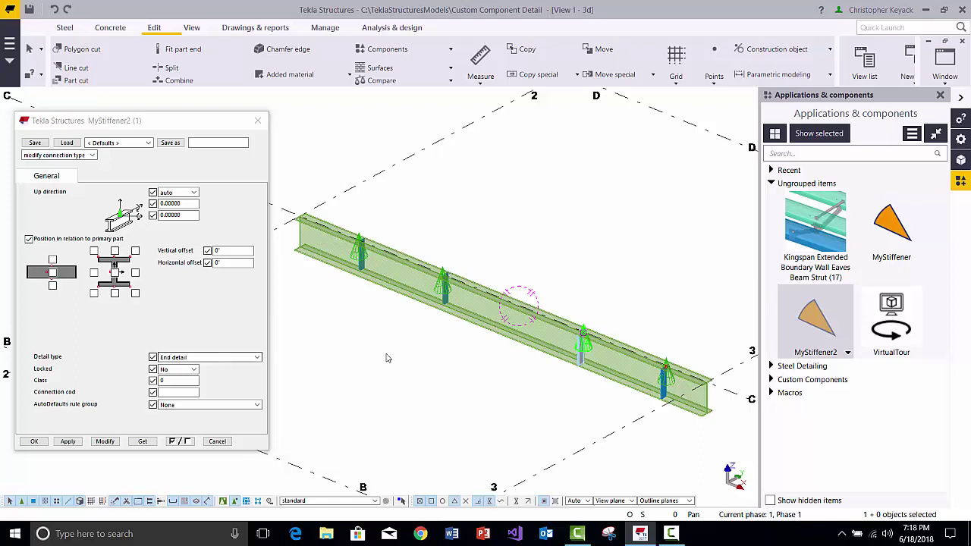
left_click(442, 277, "ctrl")
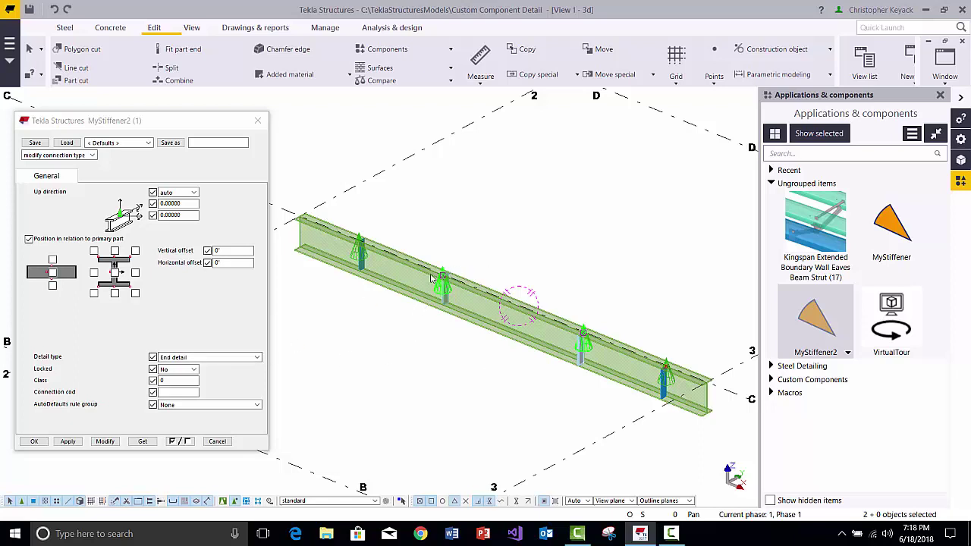
left_click(361, 240, "ctrl")
left_click(668, 361, "ctrl")
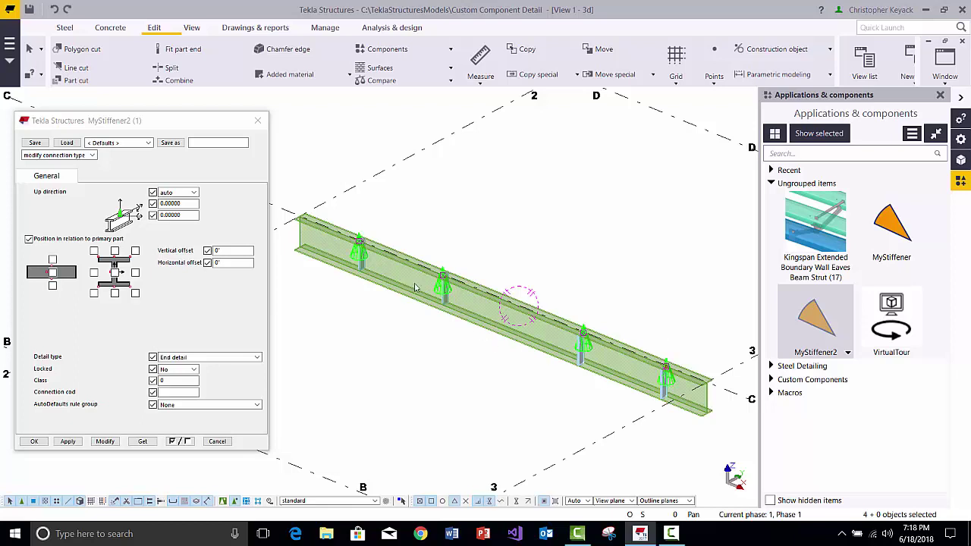
left_click(207, 357)
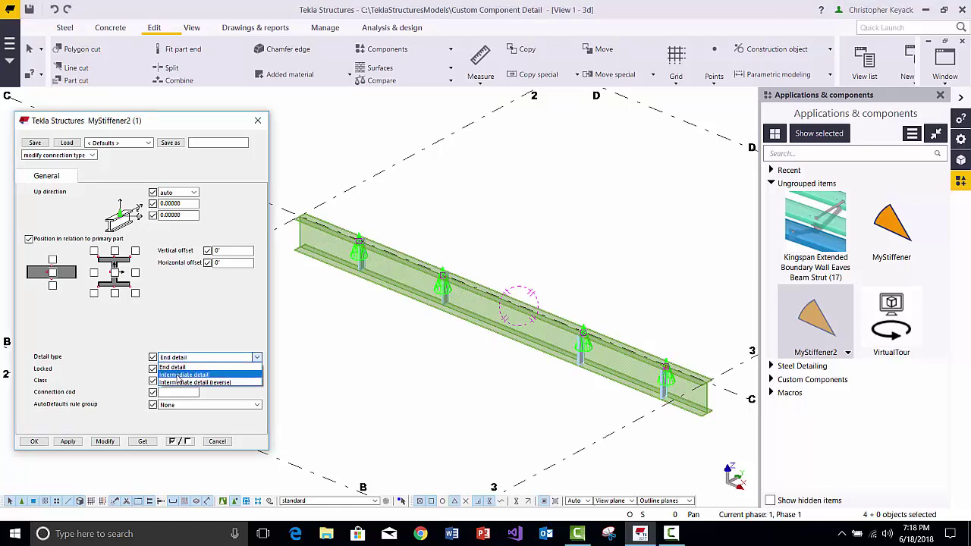
left_click(186, 371)
left_click(105, 441)
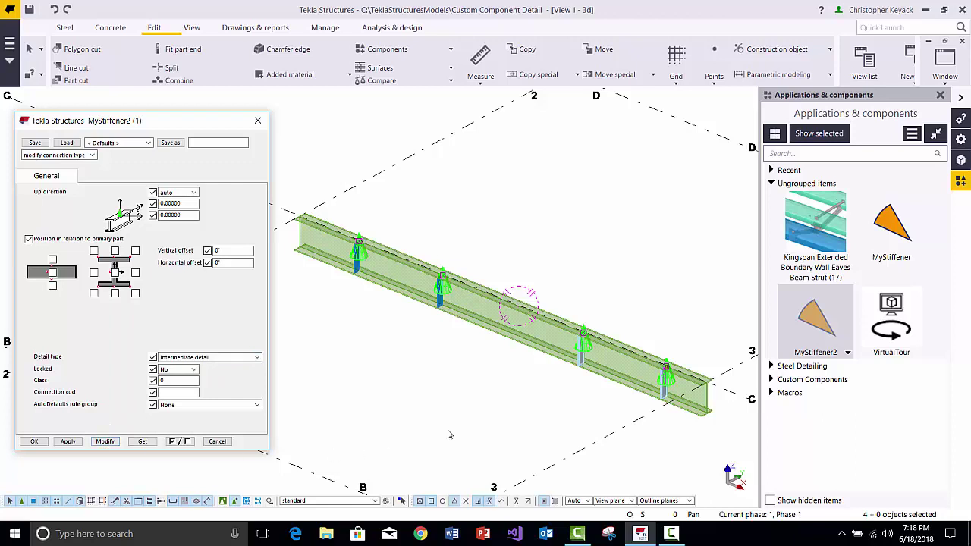
middle_click_drag(478, 429, 458, 425)
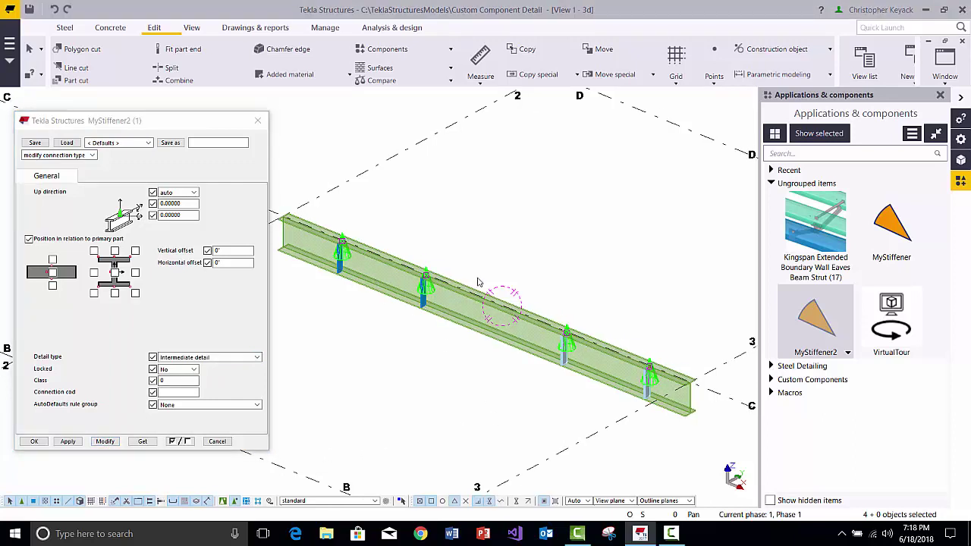
Step: Save the MyStiffener2 property settings as standard and clear the selection in the model
left_click(196, 144)
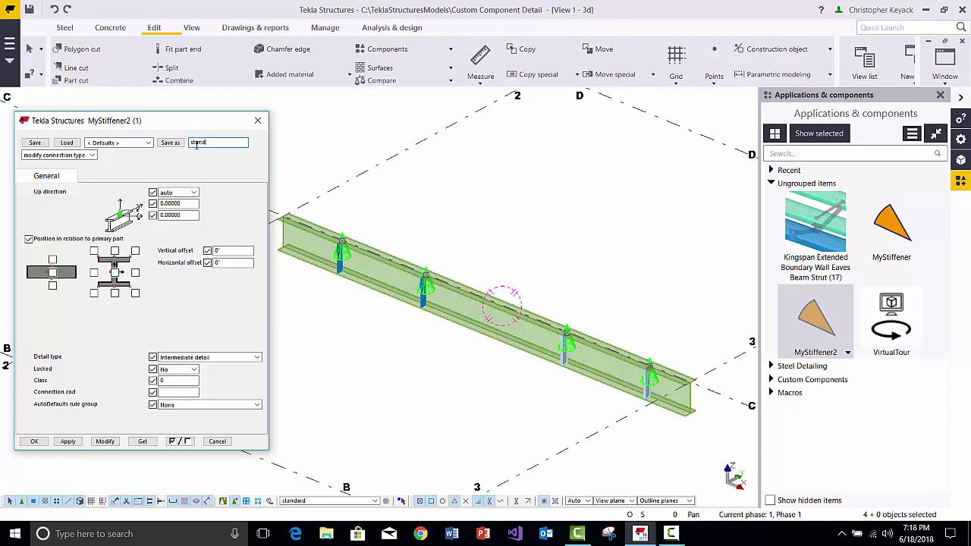
left_click(171, 144)
left_click(520, 260)
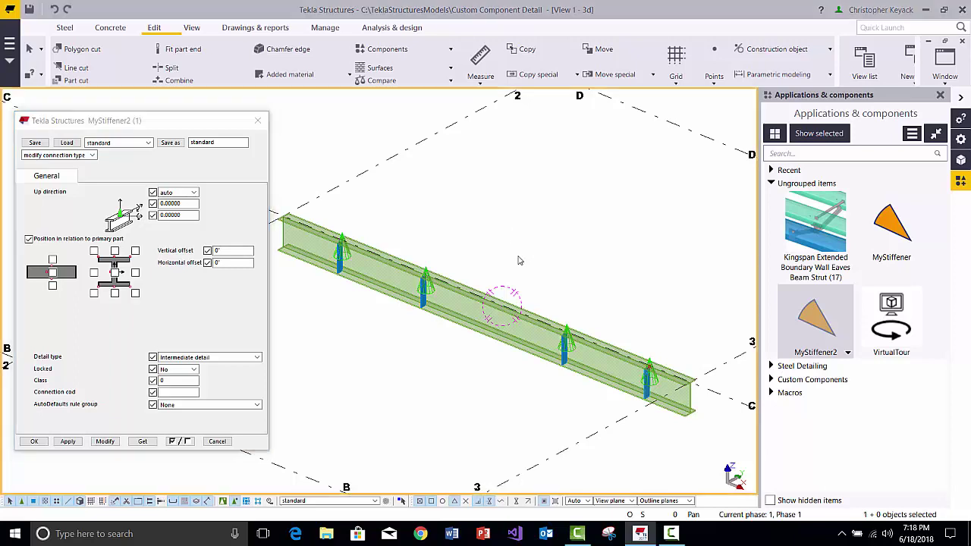
Step: Set the detail type of the two outermost stiffeners to Intermediate detail (reverse)
left_click(427, 271)
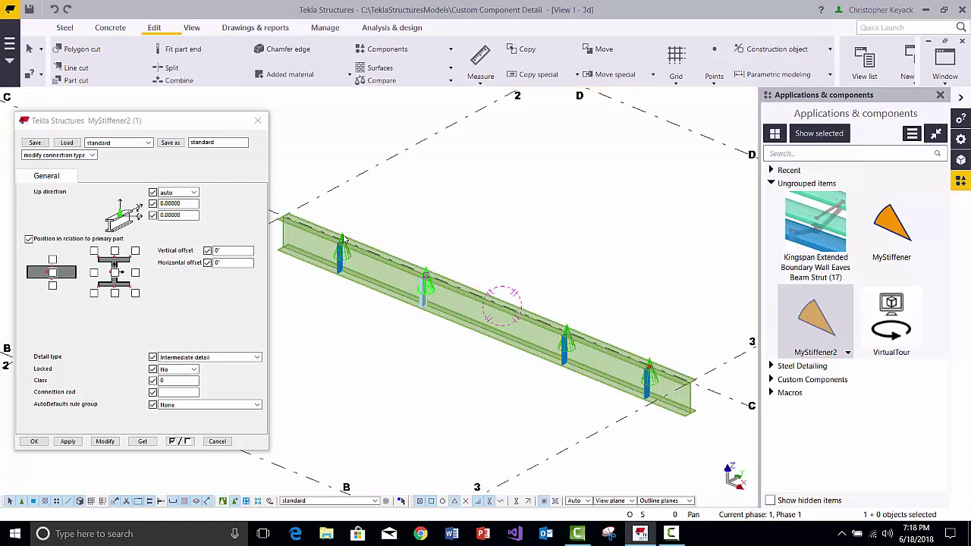
left_click(343, 240, "ctrl")
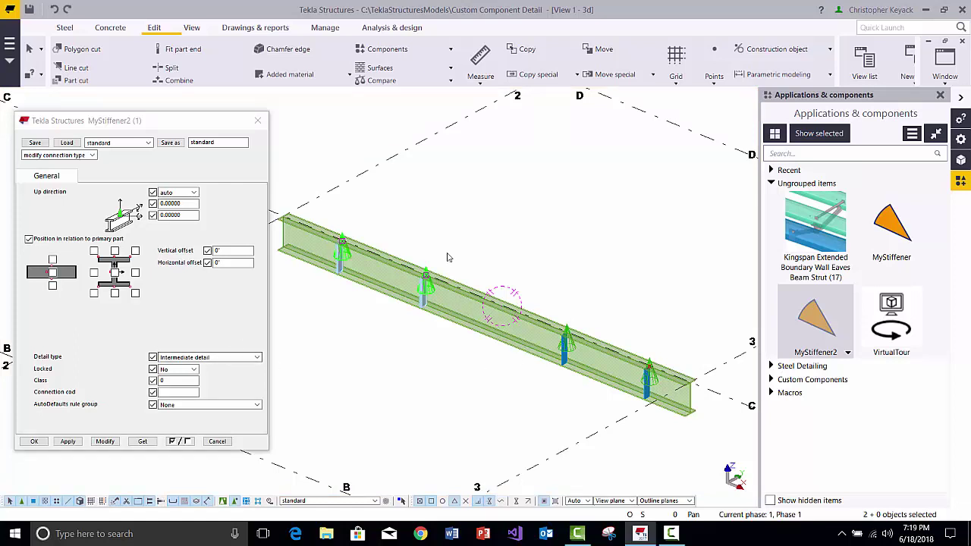
left_click(334, 236)
left_click(342, 236)
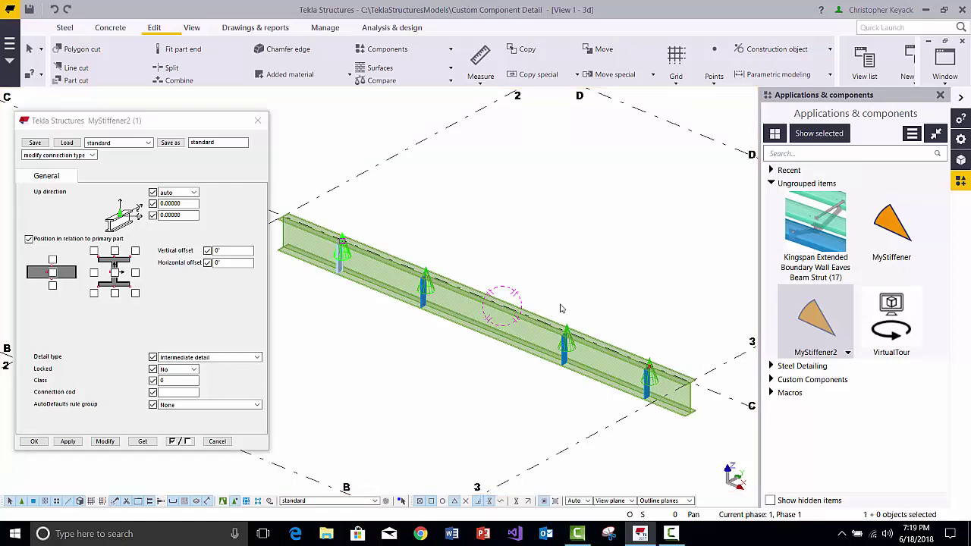
left_click(651, 366, "ctrl")
left_click(655, 381, "ctrl")
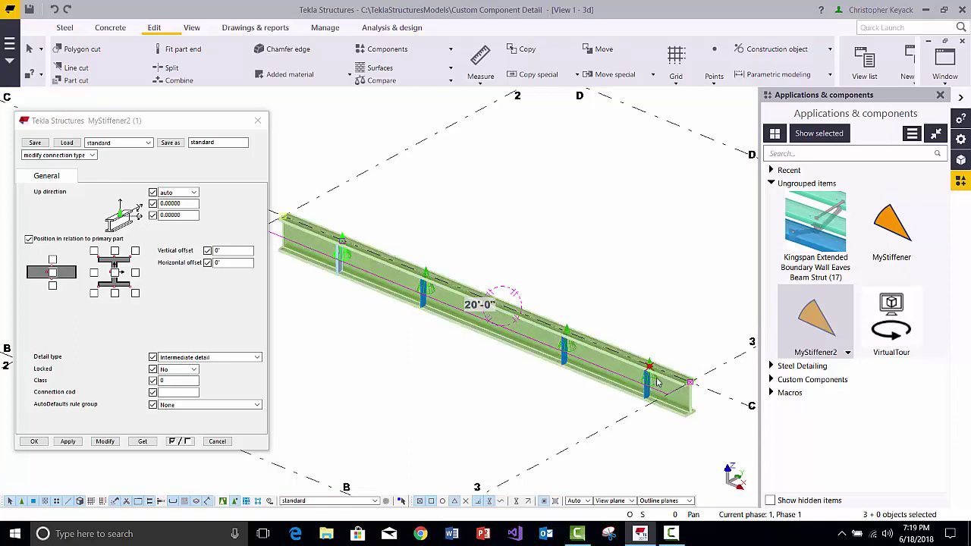
left_click(186, 357)
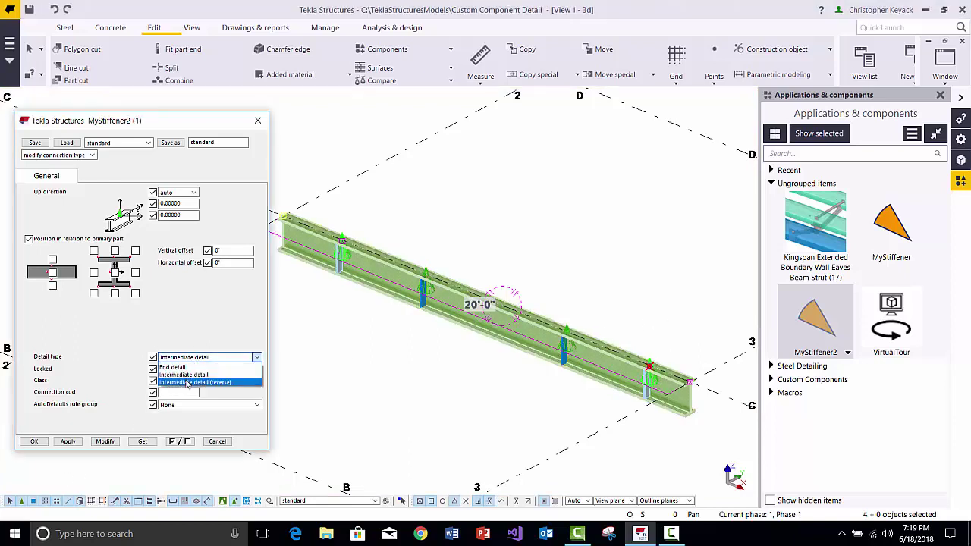
left_click(187, 382)
left_click(105, 441)
left_click(493, 244)
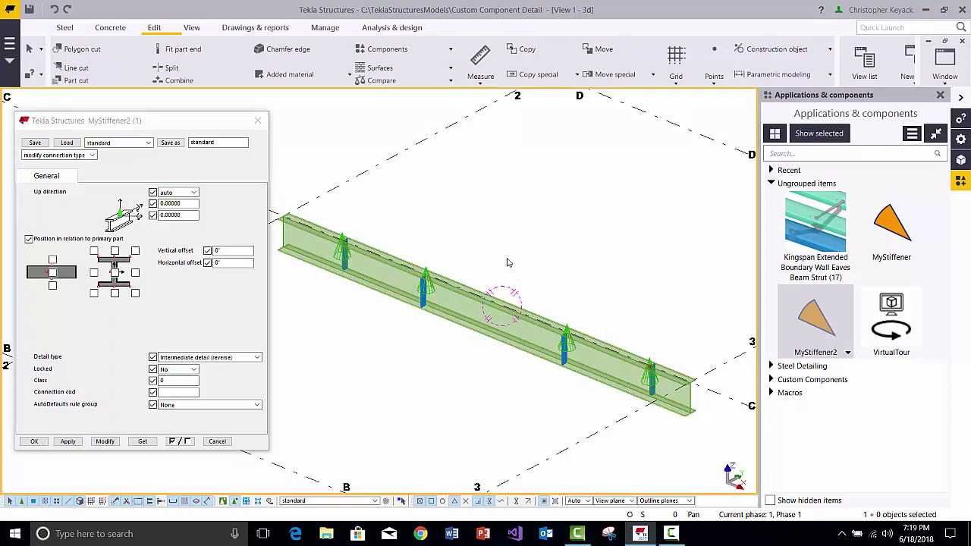
Step: Set the detail type in the MyStiffener2 properties to Intermediate detail, apply it and close the properties
scroll(579, 345, "up", 2)
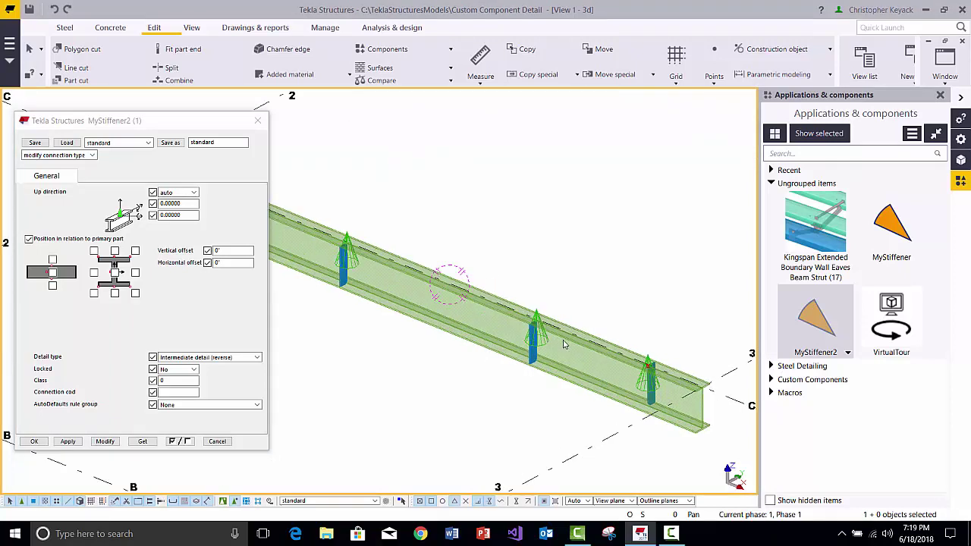
middle_click_drag(561, 344, 544, 339)
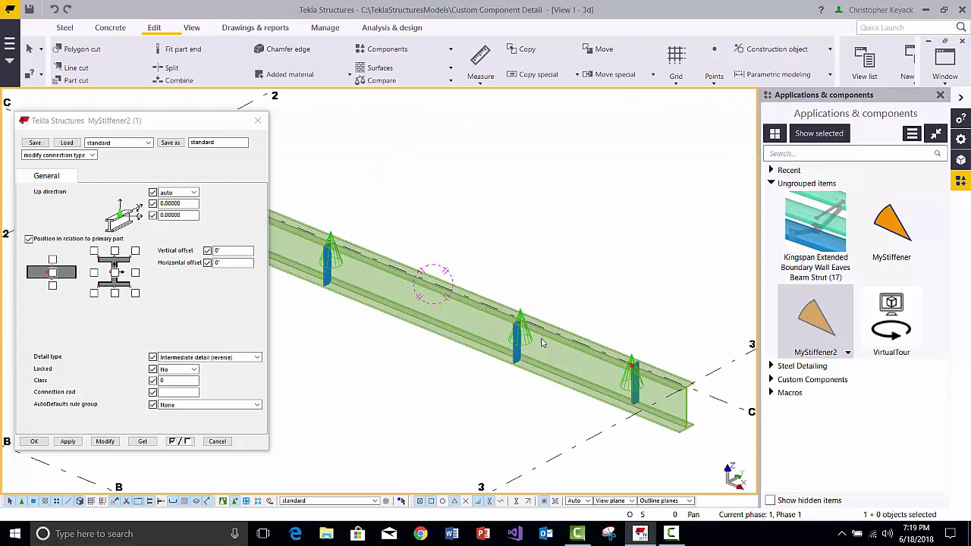
scroll(550, 342, "down", 2)
middle_click_drag(449, 367, 456, 388)
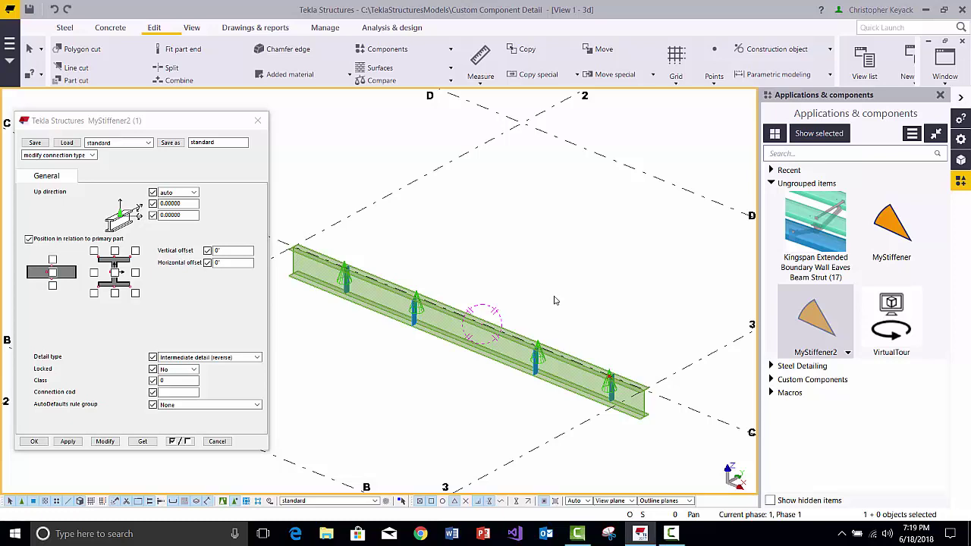
left_click(220, 357)
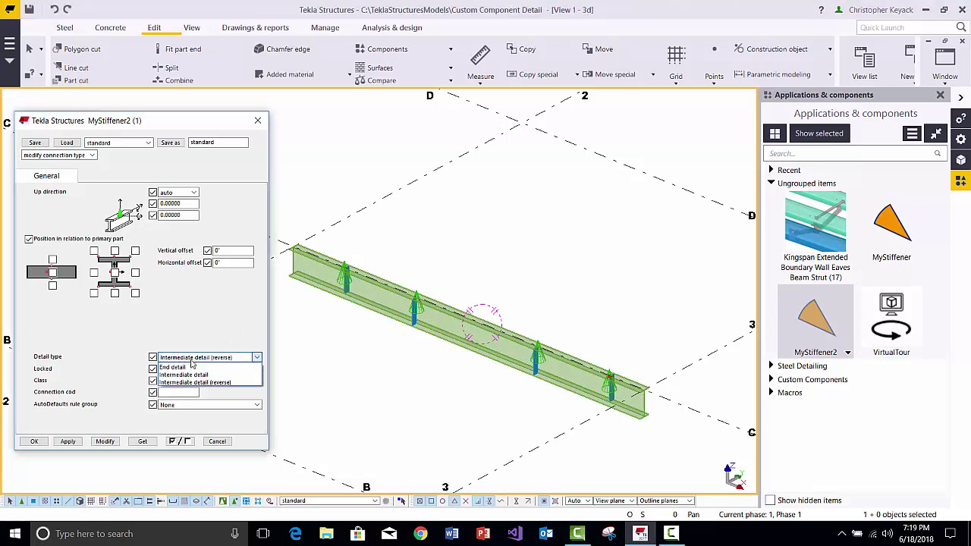
left_click(163, 387)
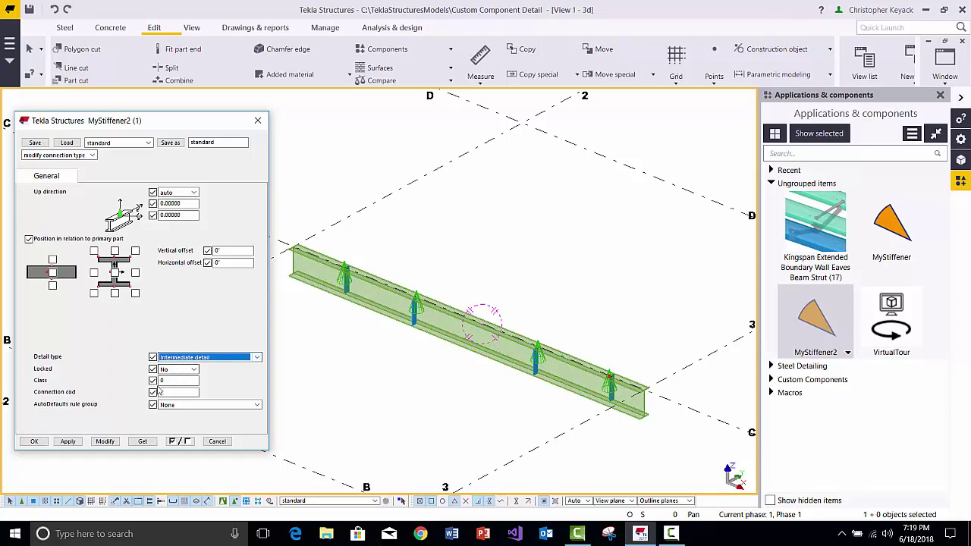
left_click(67, 442)
left_click(36, 442)
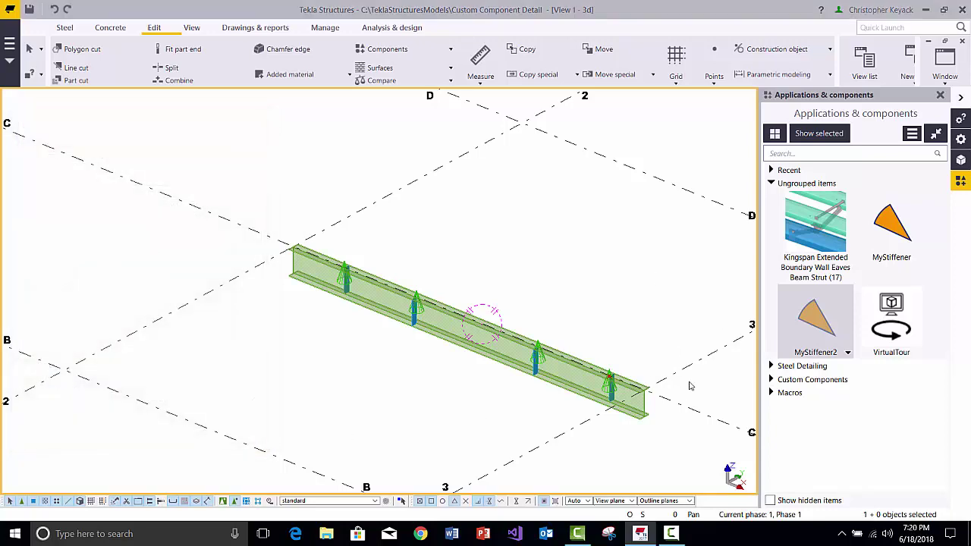
Step: Place another MyStiffener2 detail on the beam at the position of the stiffener nearest grid line 3 and end the placement
scroll(687, 410, "up", 5)
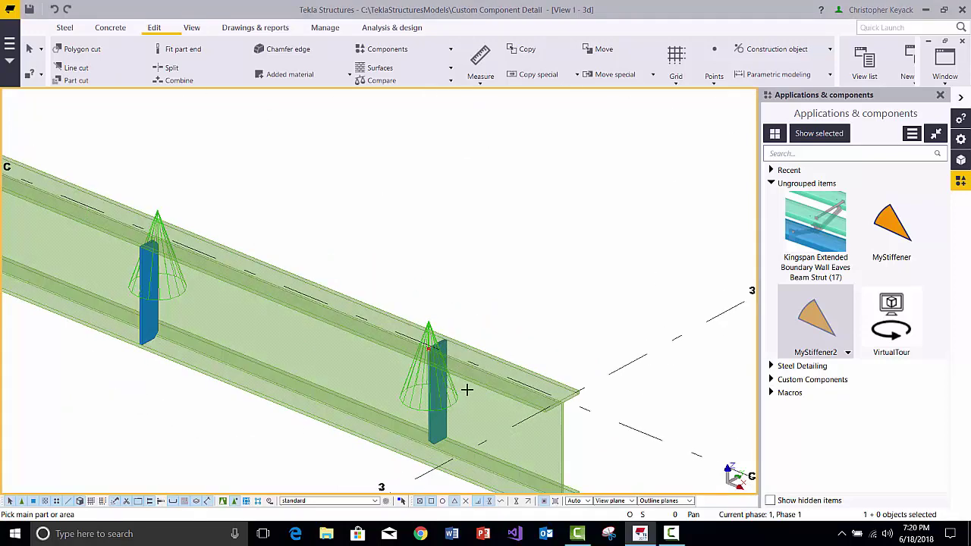
left_click(477, 386)
scroll(477, 386, "up", 2)
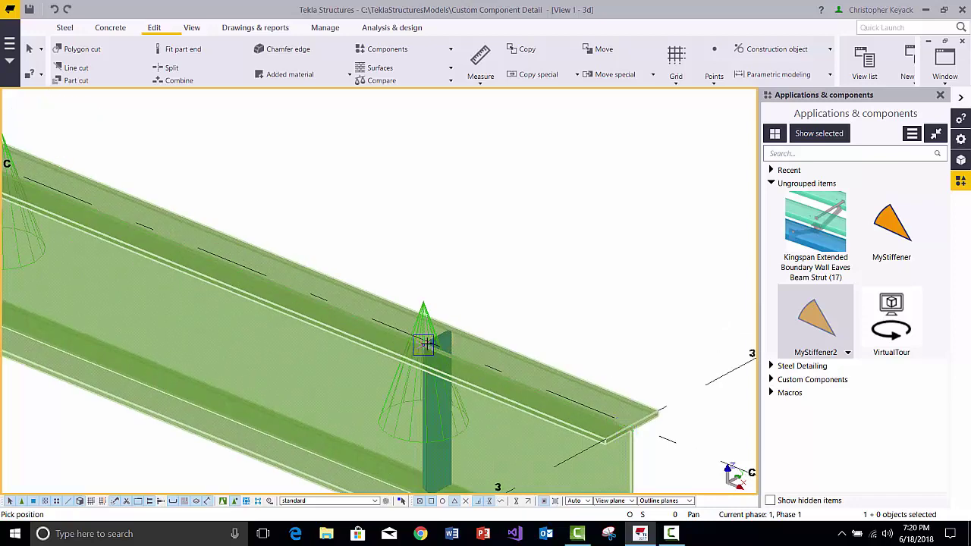
left_click(426, 346)
scroll(528, 361, "down", 2)
right_click(546, 263)
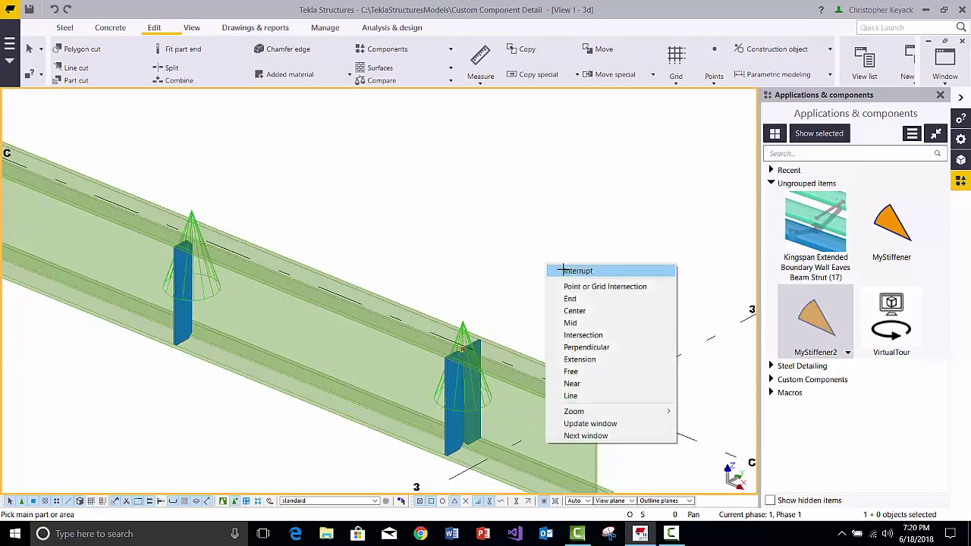
left_click(563, 270)
middle_click_drag(492, 298, 520, 194)
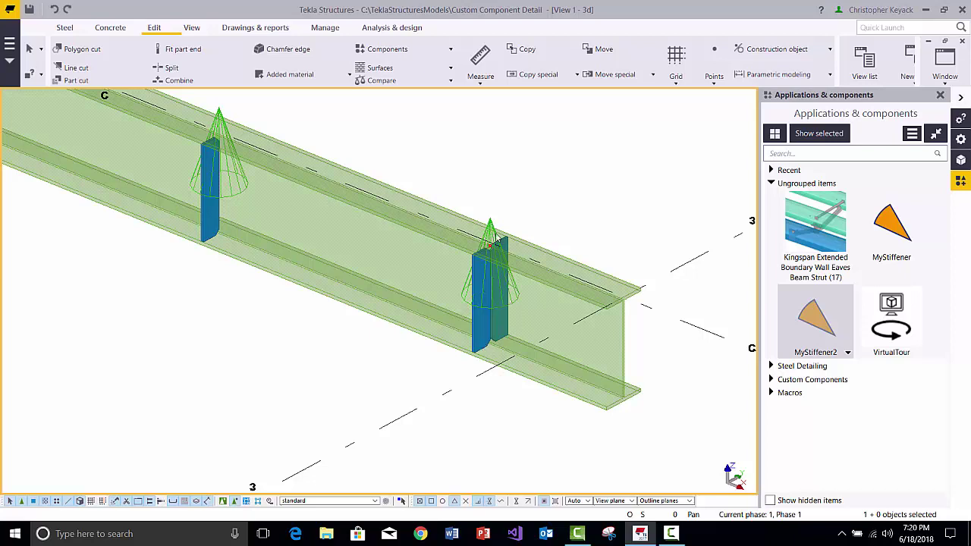
Step: Check the detail type of each of the two MyStiffener2 details sharing the position nearest grid line 3
left_click(475, 332)
left_click(365, 448)
left_click(475, 344)
double_click(475, 343)
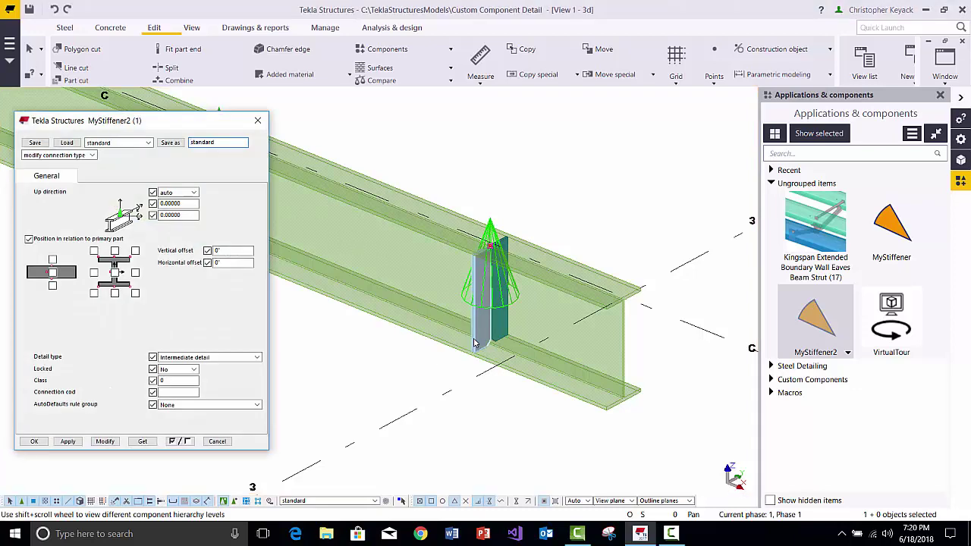
double_click(506, 320)
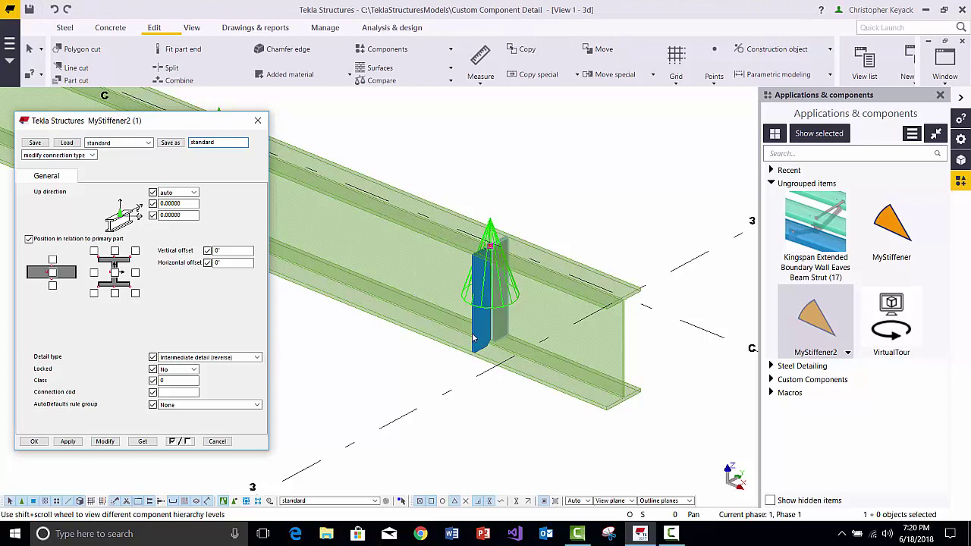
Step: Change the front stiffener of the pair nearest grid line 3 to Intermediate detail (reverse) and inspect the resulting plate position
left_click(206, 356)
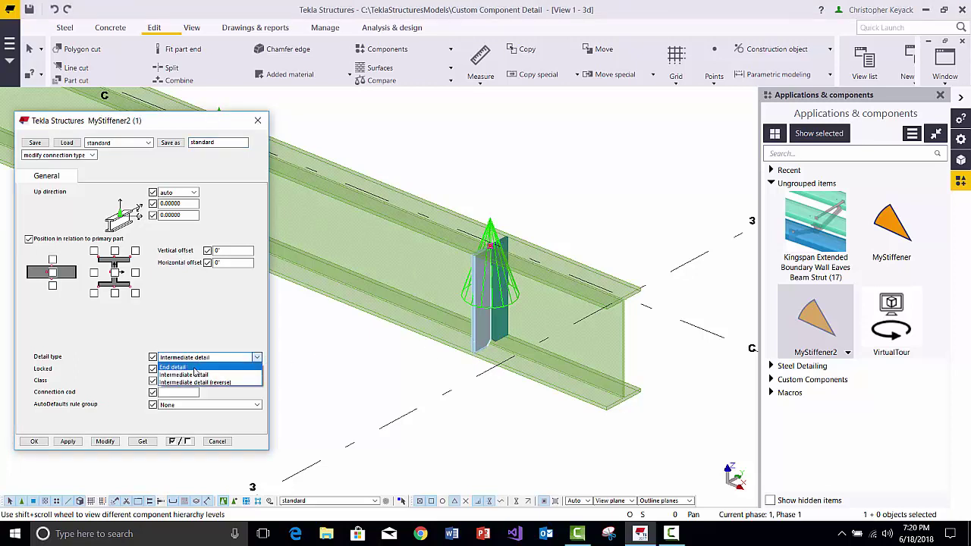
left_click(195, 383)
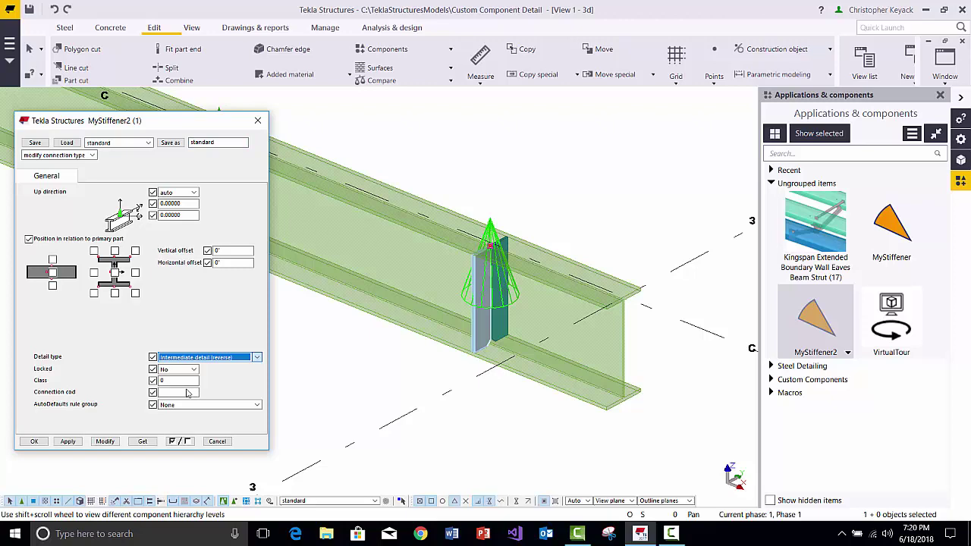
left_click(105, 440)
scroll(483, 242, "up", 3)
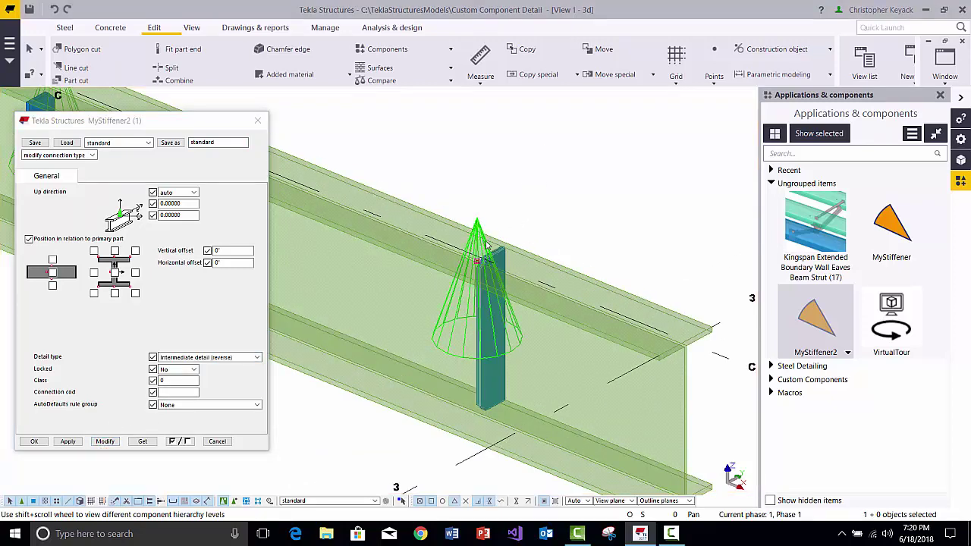
scroll(493, 227, "down", 2)
scroll(497, 179, "up", 1)
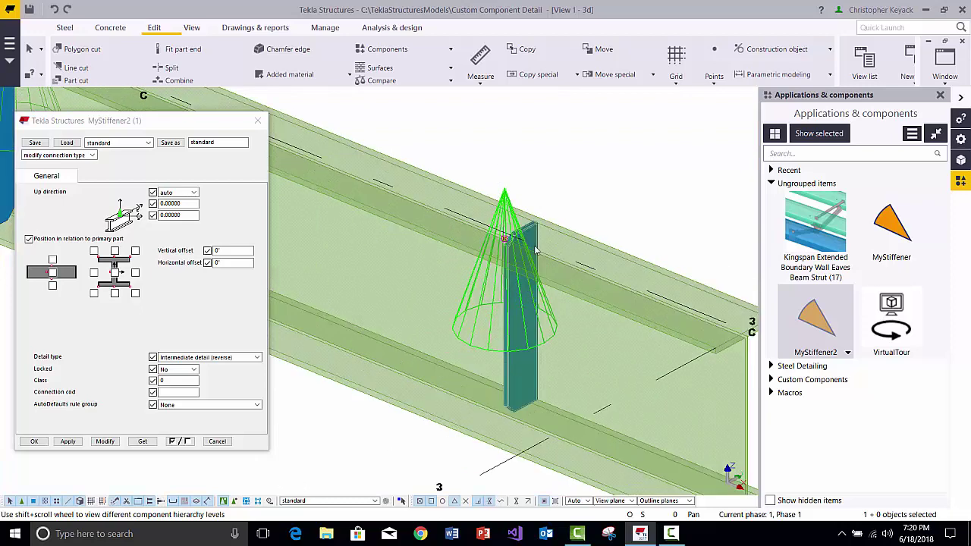
scroll(531, 176, "up", 1)
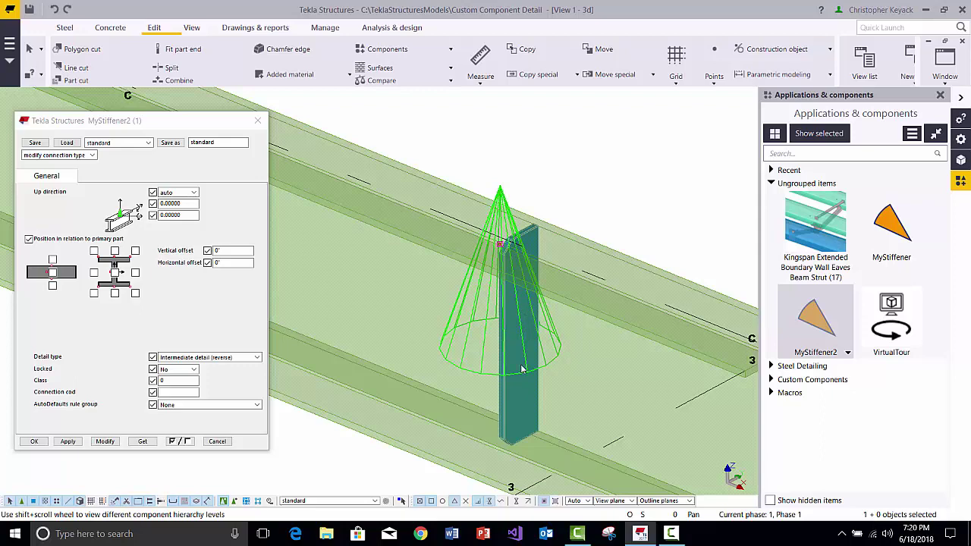
scroll(516, 228, "down", 2)
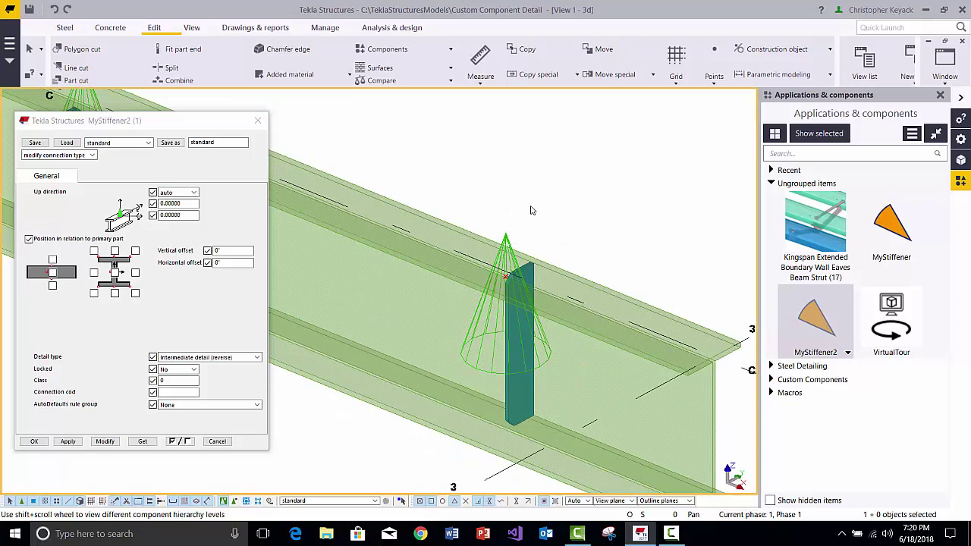
scroll(532, 239, "down", 1)
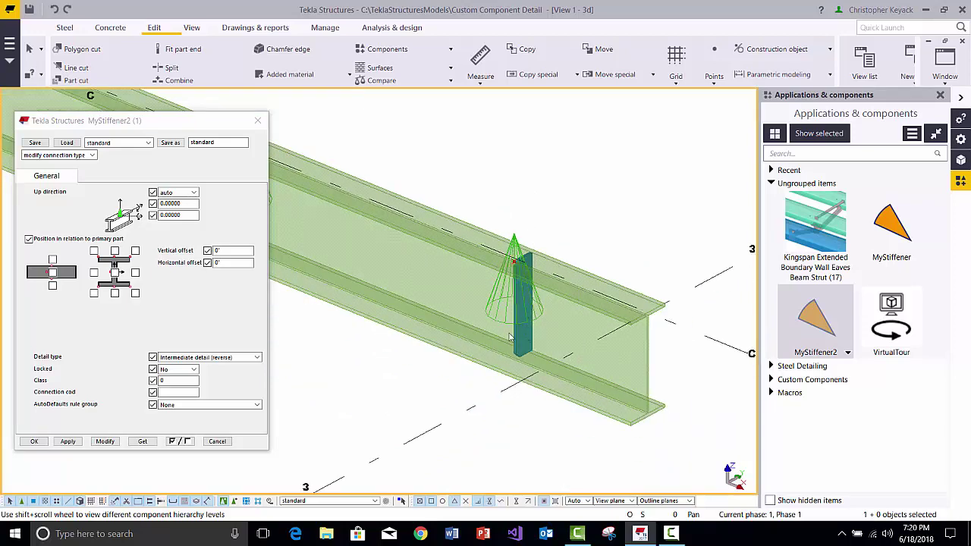
middle_click_drag(510, 337, 494, 386)
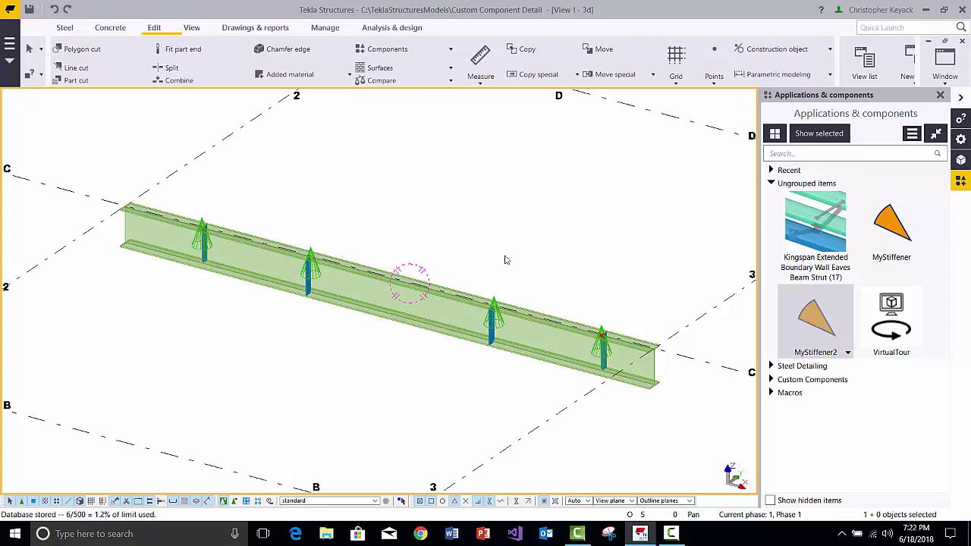
Step: Open the MyStiffener2 component from the component catalog for editing in the custom component editor
right_click(494, 305)
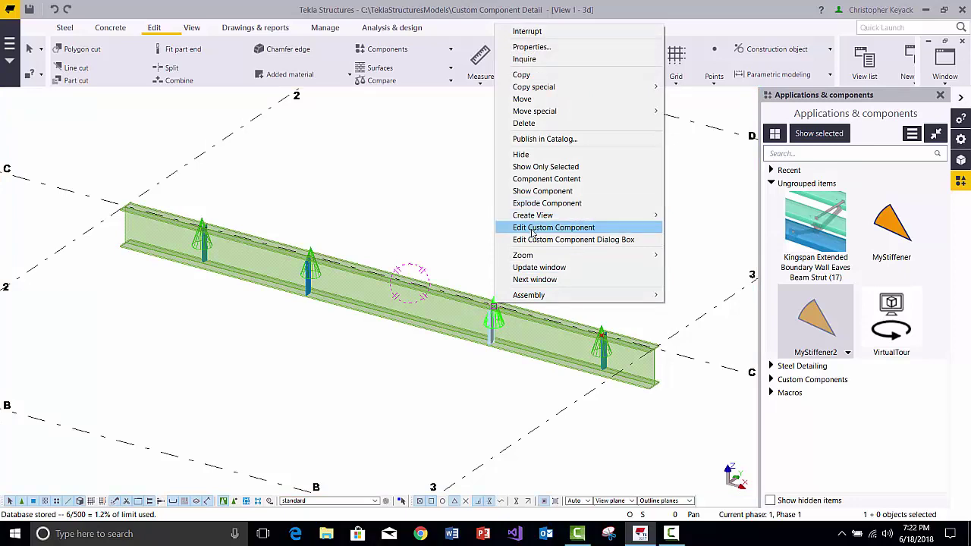
left_click(469, 185)
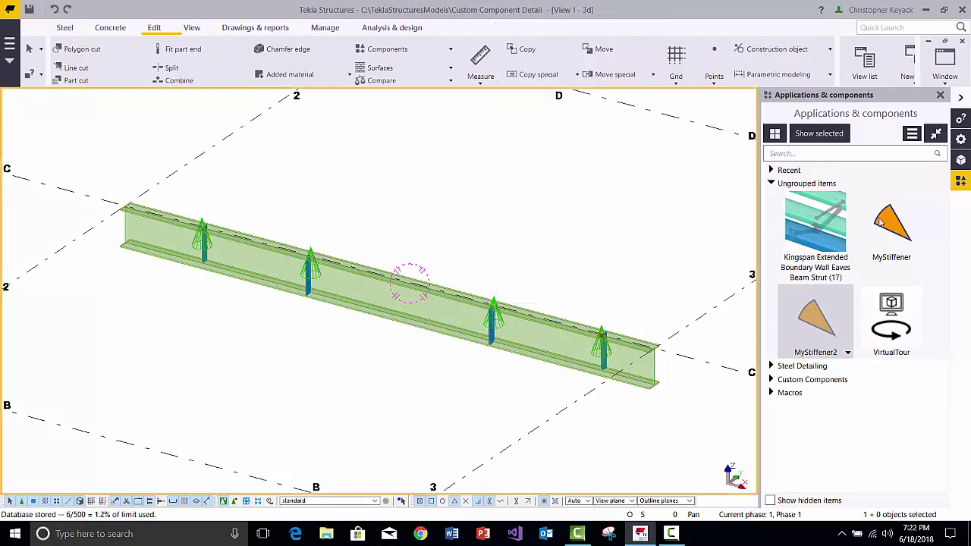
right_click(805, 321)
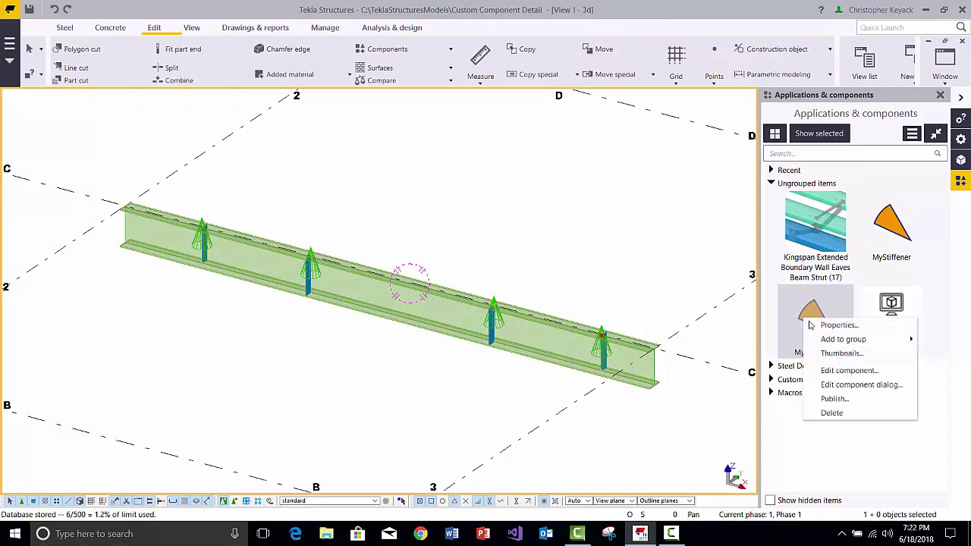
left_click(830, 371)
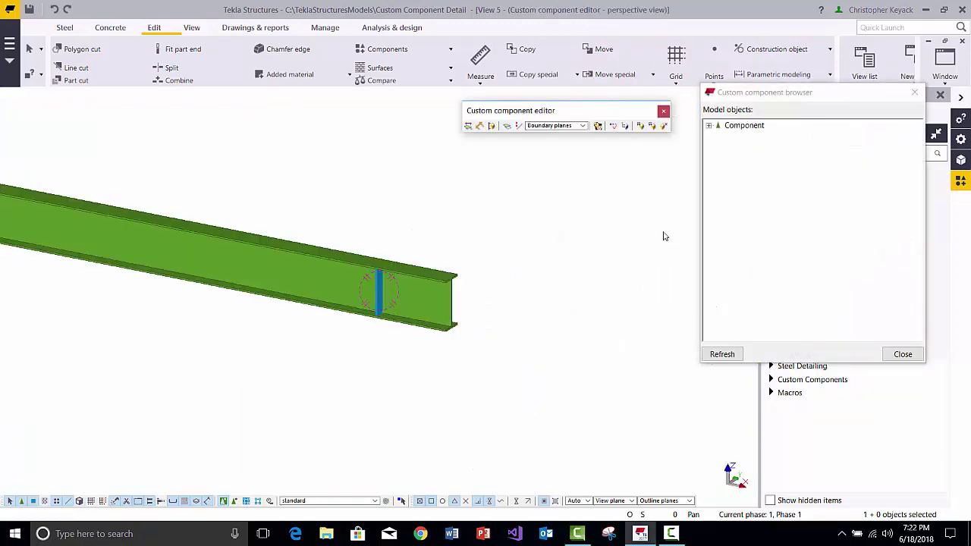
Step: Minimize the View 1 - 3d window and tile the four custom component editor views vertically
left_click(945, 65)
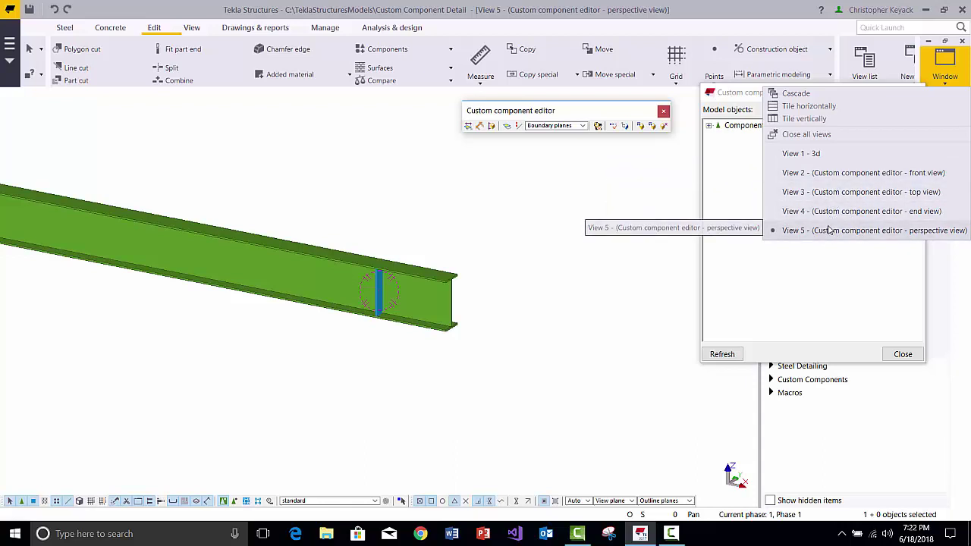
left_click(804, 154)
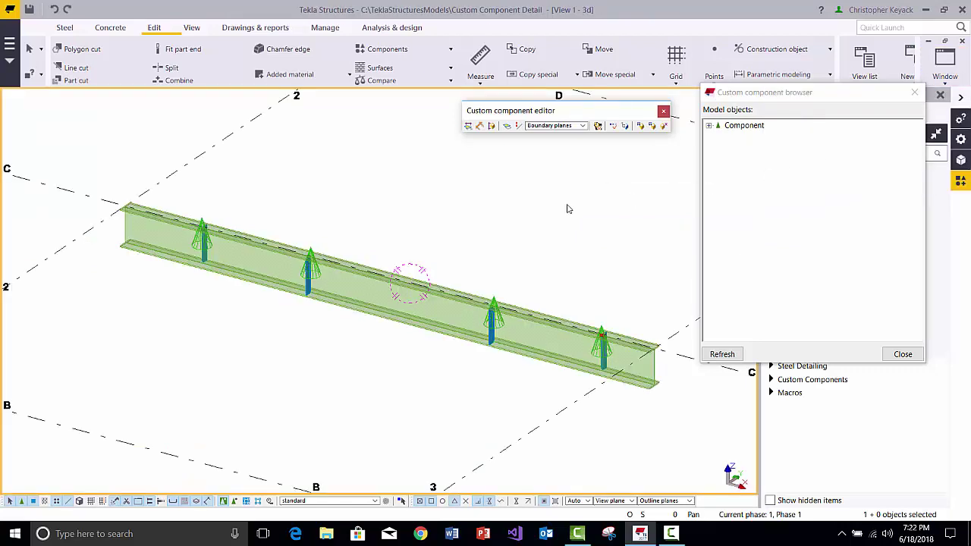
left_click(931, 44)
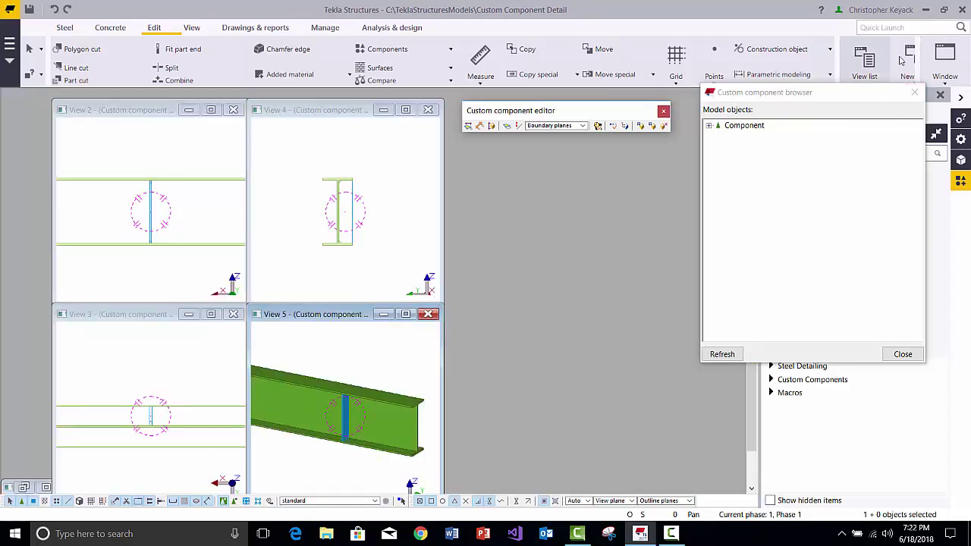
left_click(935, 70)
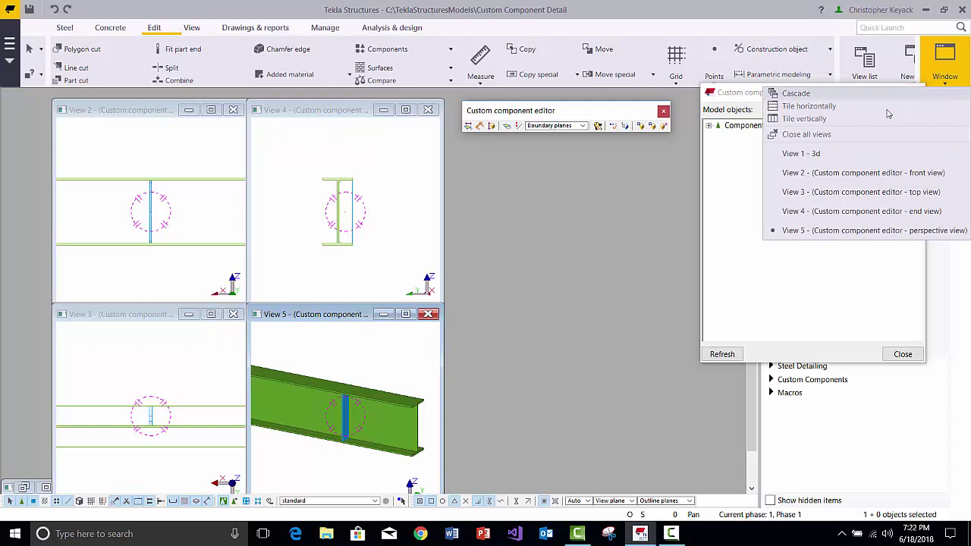
left_click(834, 119)
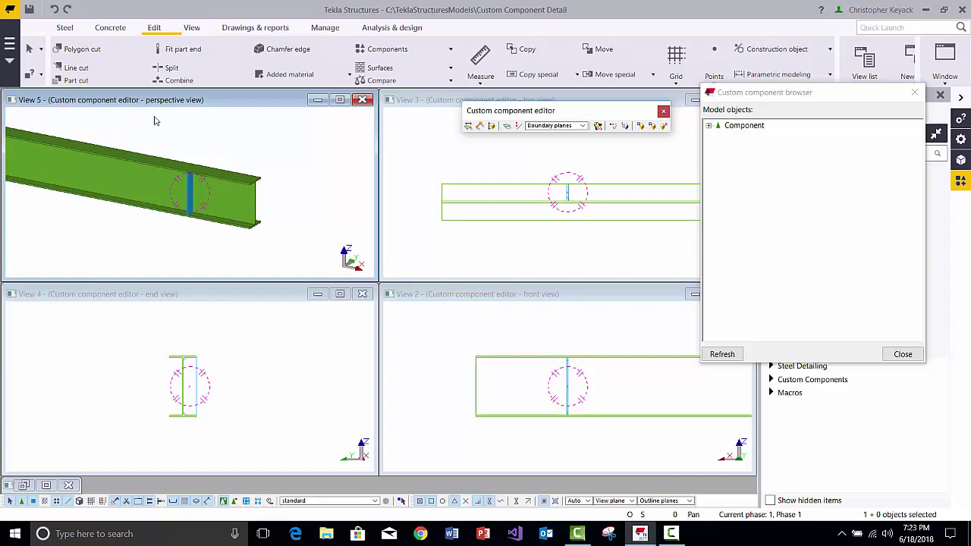
Step: Reposition the Custom component editor toolbar and the Custom component browser over the tiled views
left_click_drag(549, 110, 535, 126)
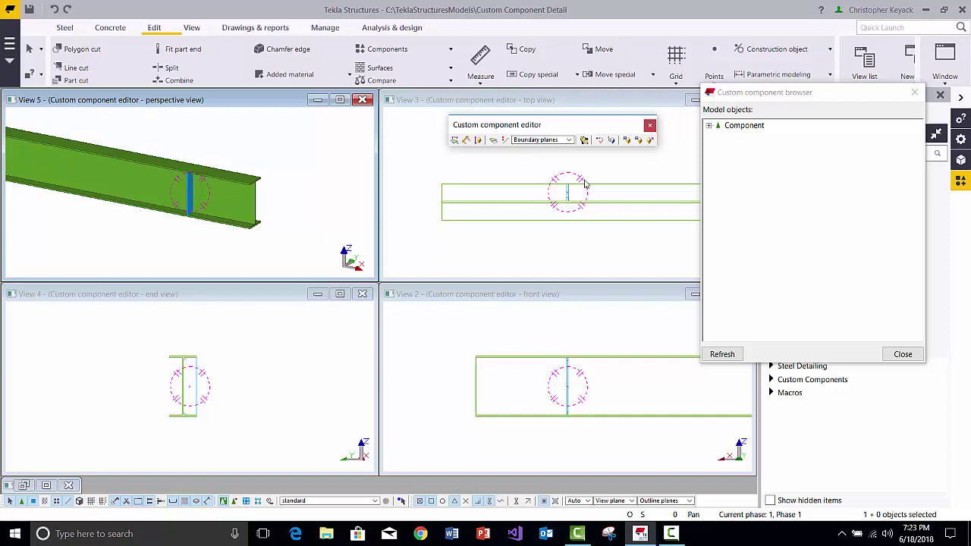
left_click(760, 92)
left_click_drag(757, 93, 722, 123)
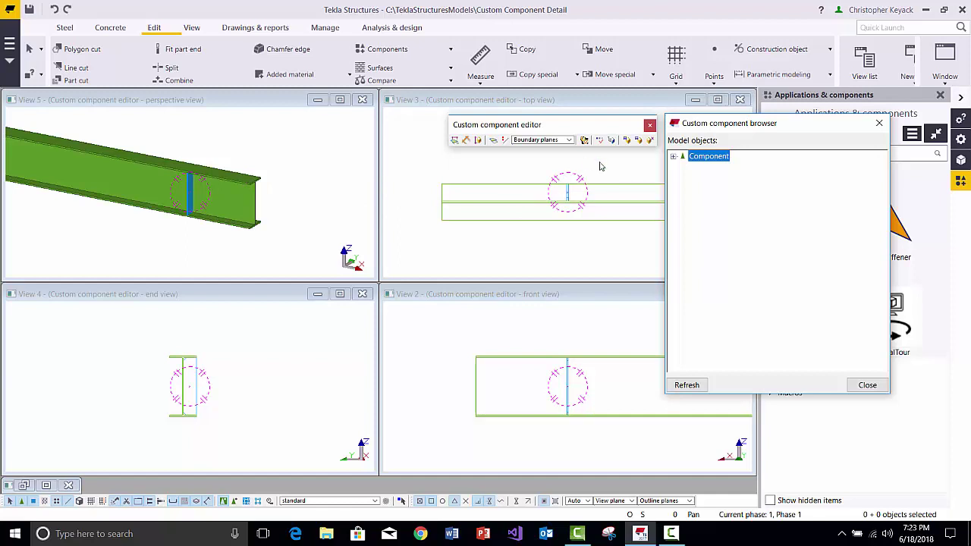
left_click(592, 125)
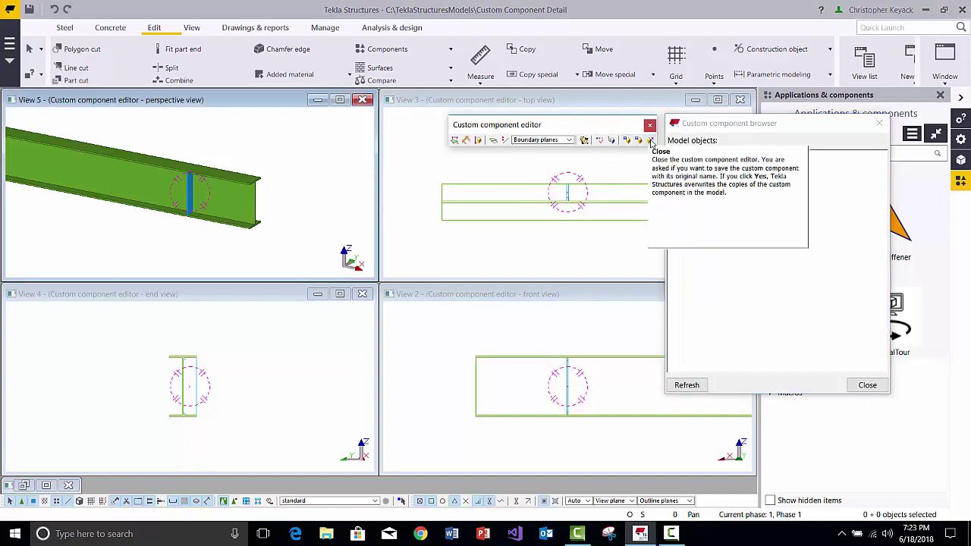
Step: Close the custom component editor, saving MyStiffener2 and replacing all its occurrences in the model, and restore the 3D model view
left_click(651, 142)
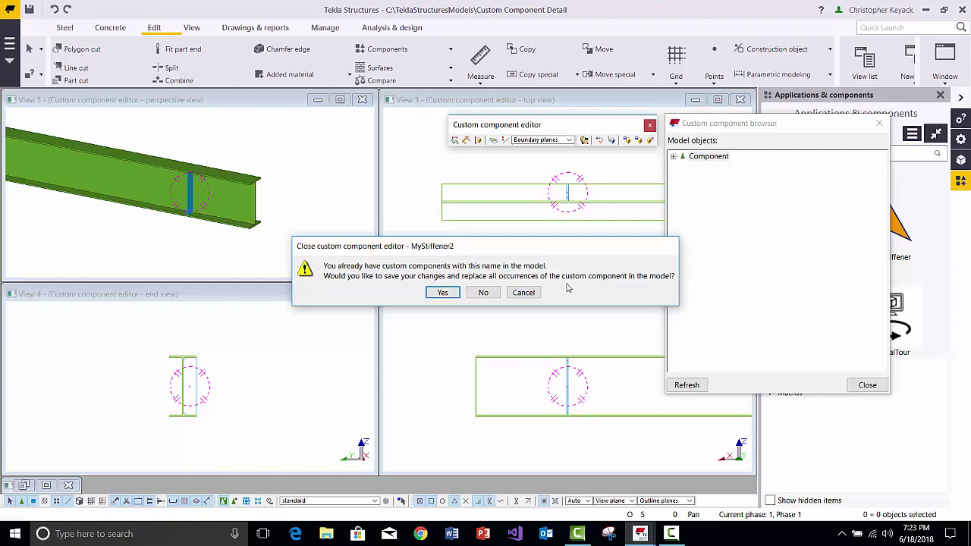
left_click(442, 293)
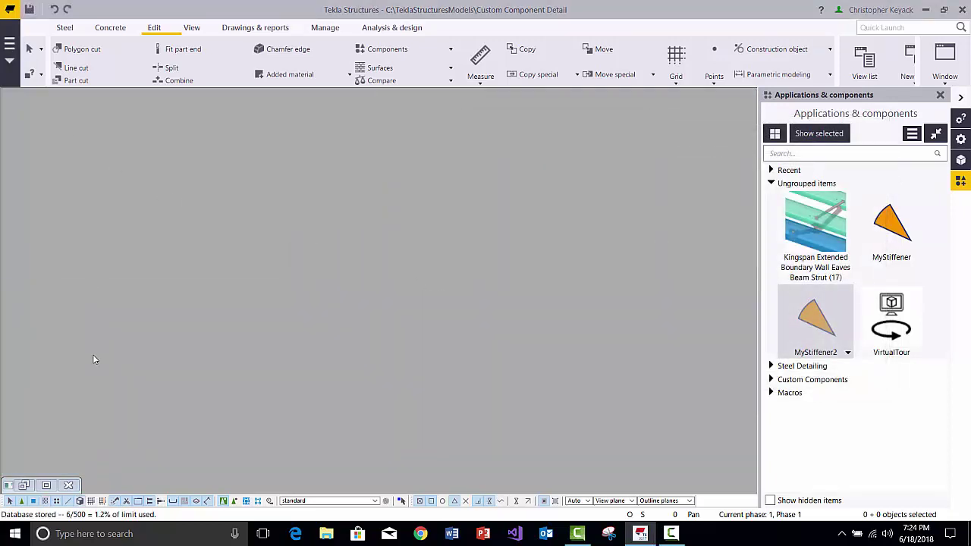
left_click(46, 486)
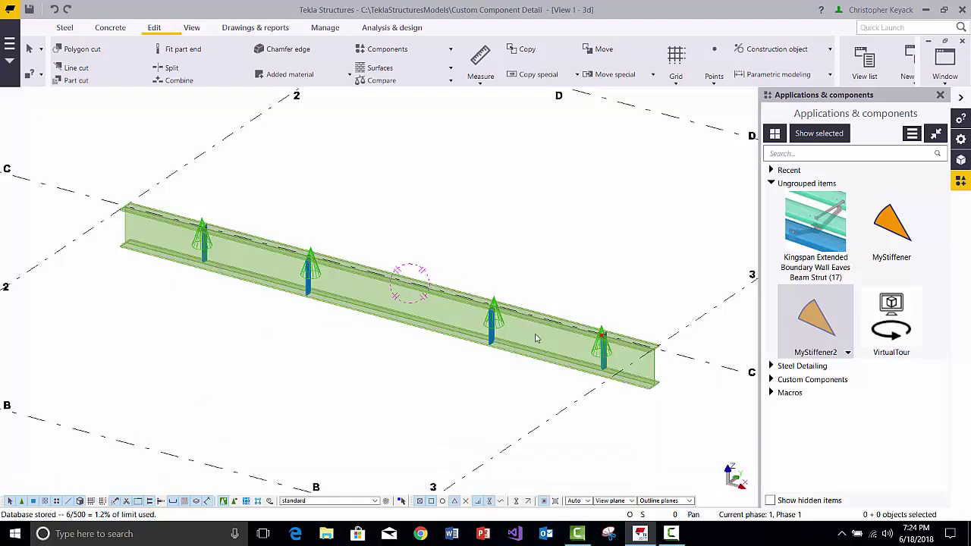
Step: Open the MyStiffener2 component from the component catalog again for editing in the custom component editor
left_click(603, 339)
left_click(494, 305)
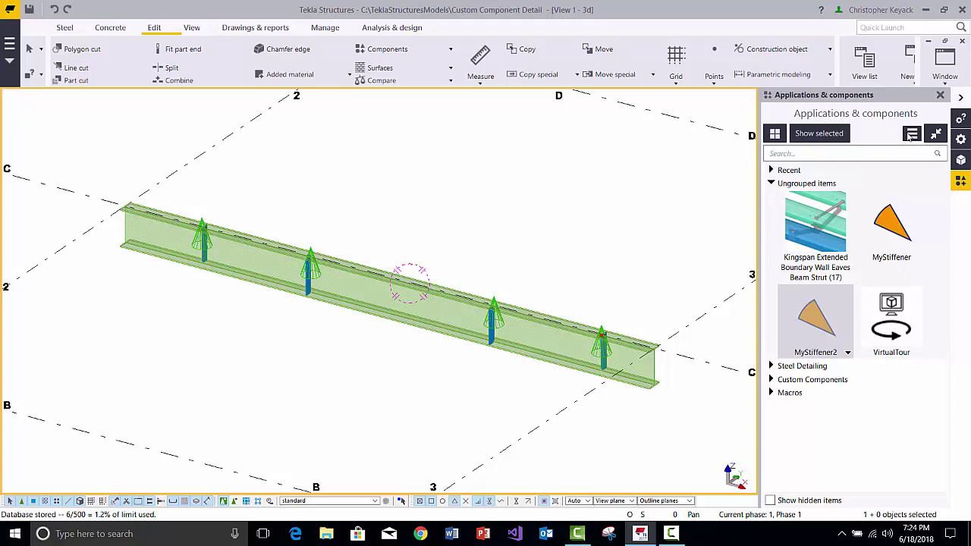
right_click(493, 303)
left_click(423, 200)
right_click(816, 320)
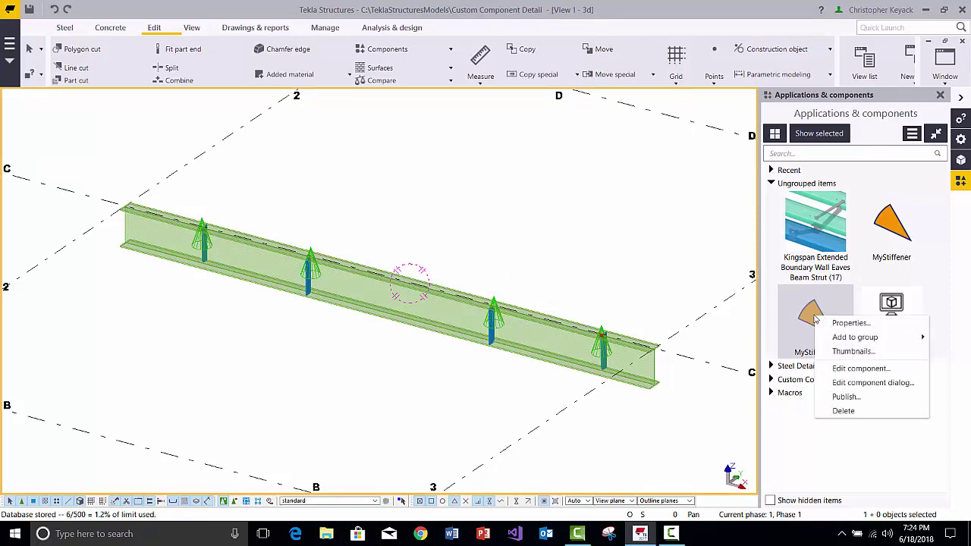
left_click(857, 368)
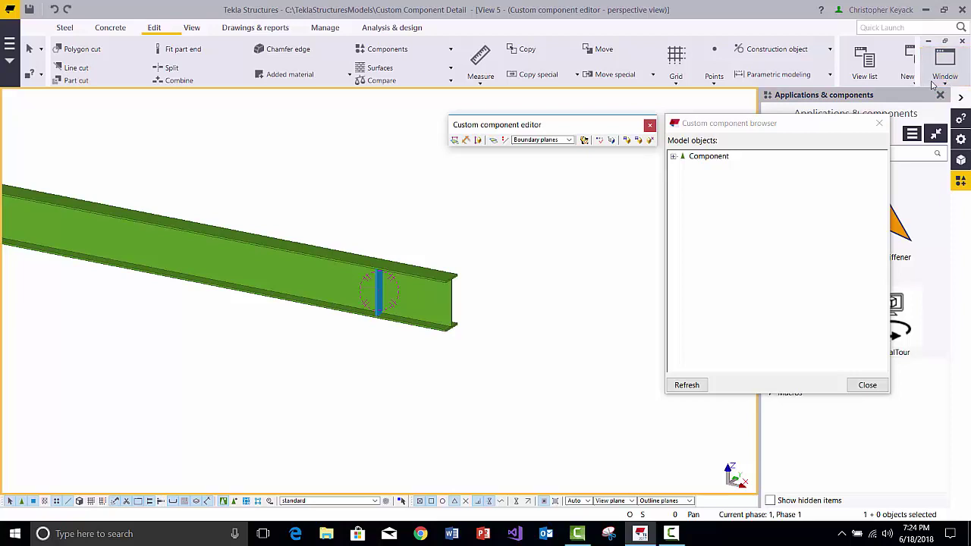
Step: Minimize the View 1 - 3d window and tile the front, top, end and perspective editor views side by side
scroll(468, 375, "down", 3)
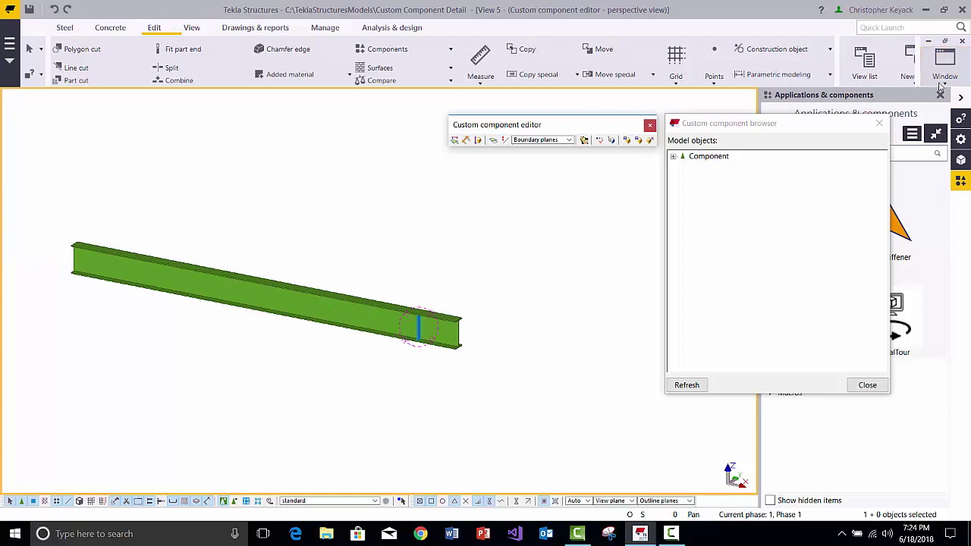
left_click(940, 83)
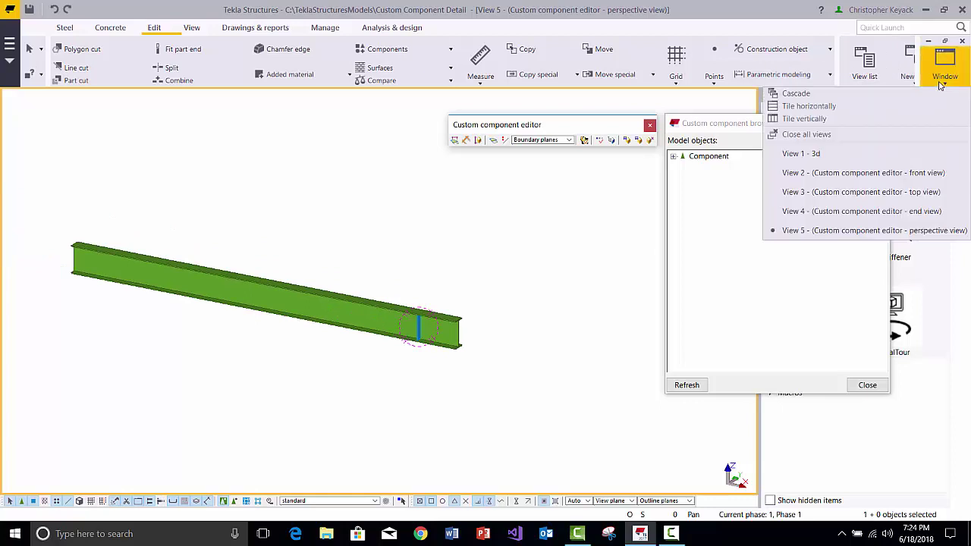
left_click(817, 156)
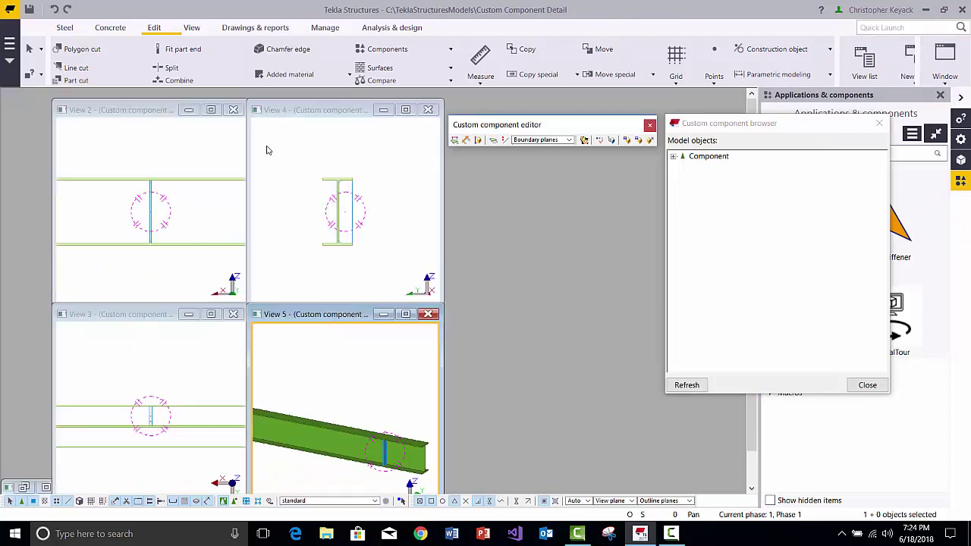
Step: Activate the tiled end, front, top and perspective views in turn, and clear the object selection
left_click(309, 110)
left_click(127, 145)
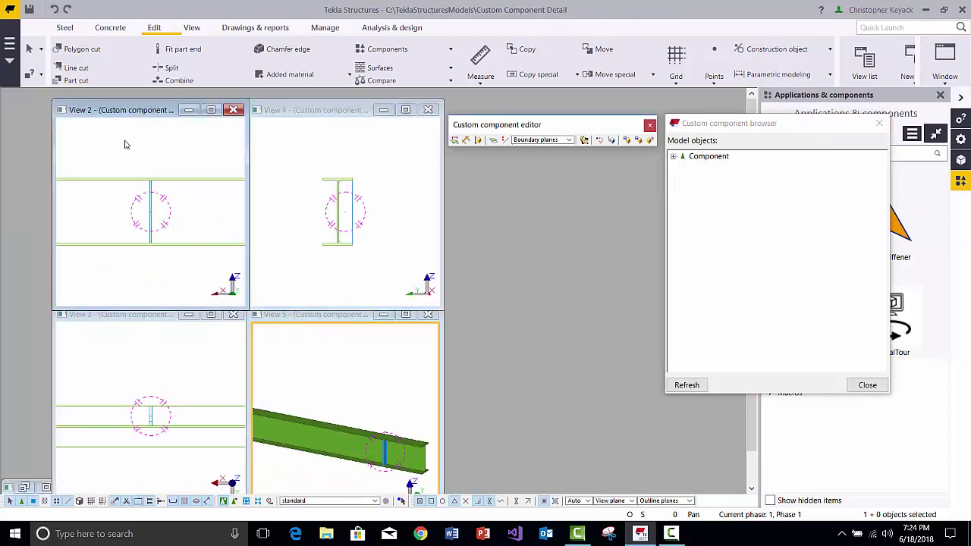
left_click(126, 320)
left_click(331, 316)
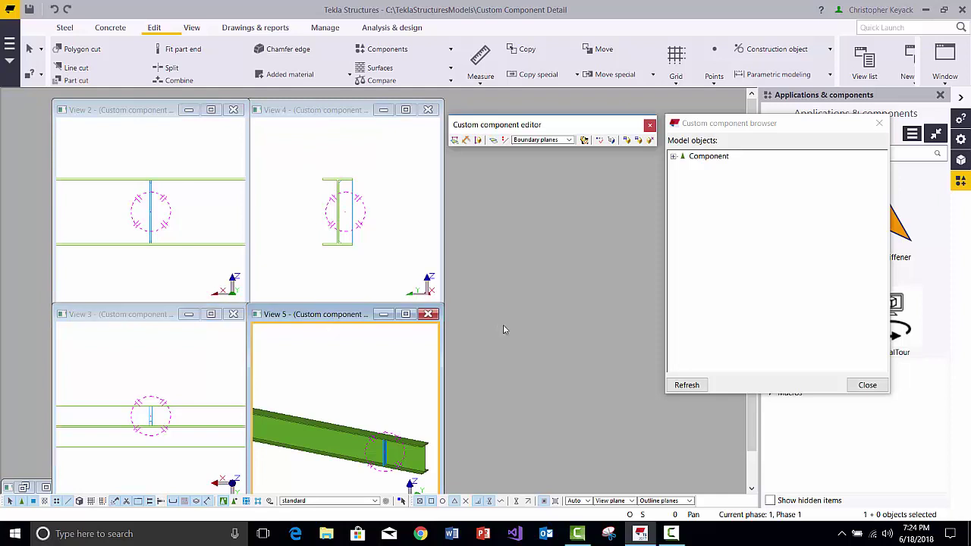
key("Escape")
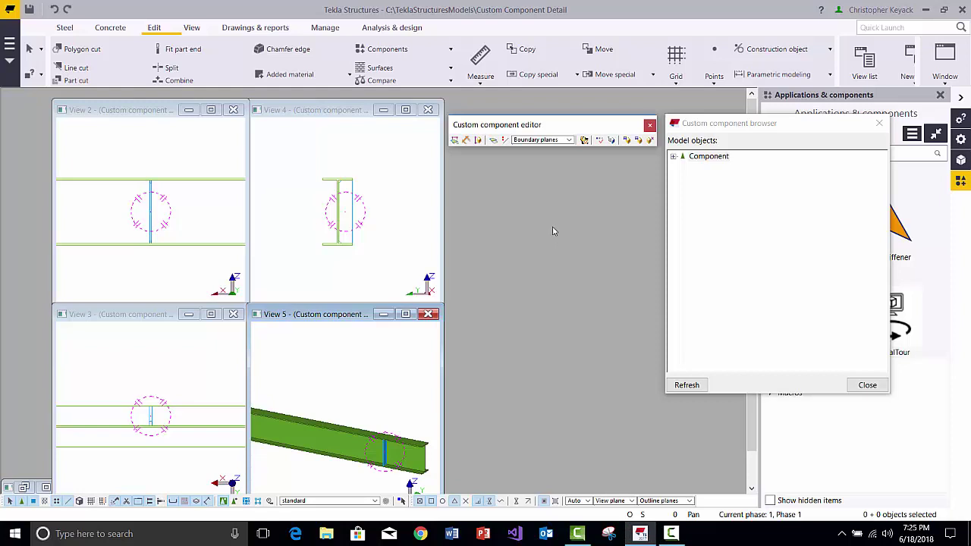
Step: Close and reopen the Custom component browser, and expand its Component tree
left_click(880, 123)
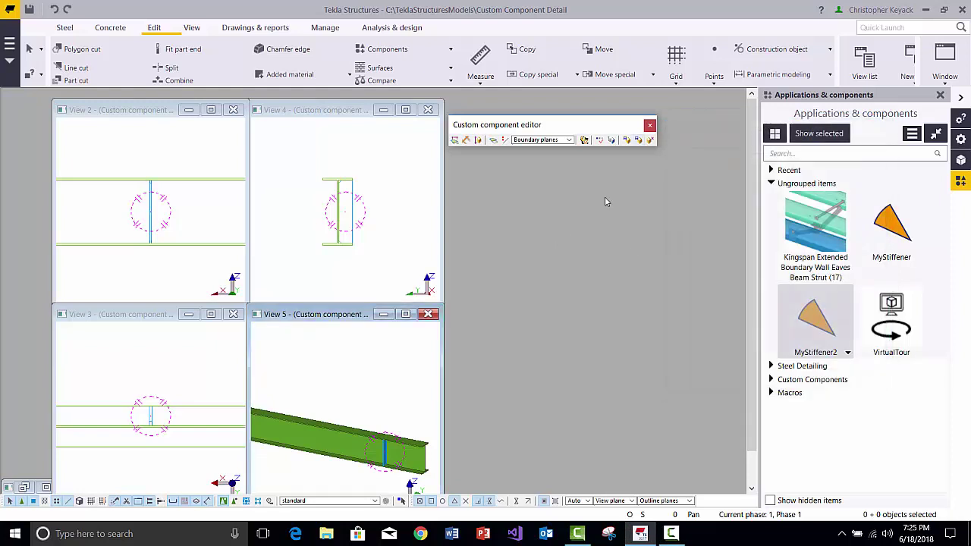
left_click(612, 141)
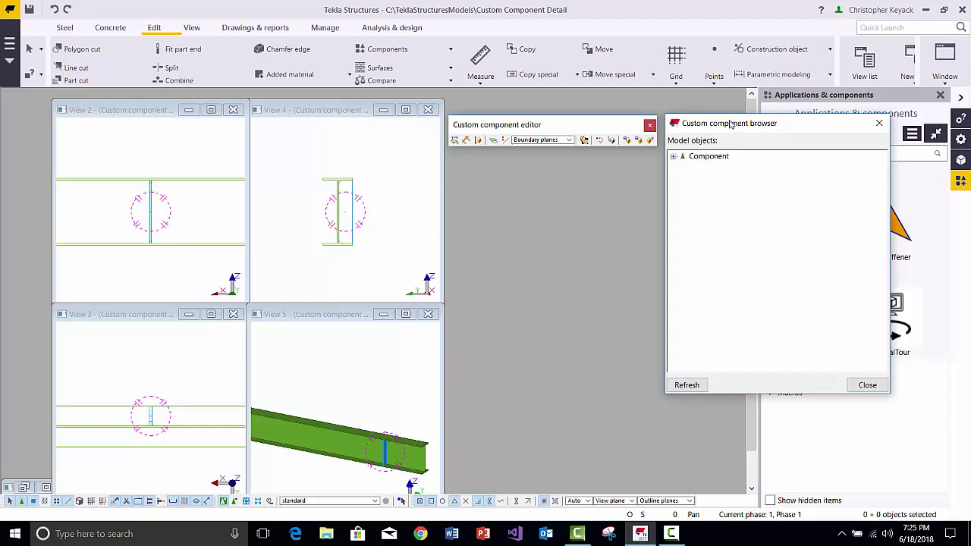
left_click(673, 156)
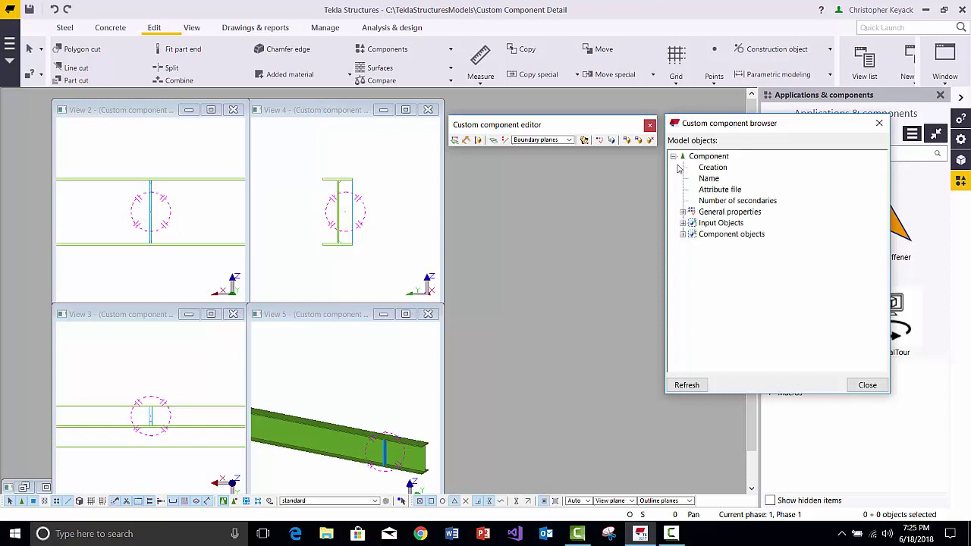
Step: Expand Input Objects down to the primary part's contents and highlight that part in the editor views
left_click(683, 223)
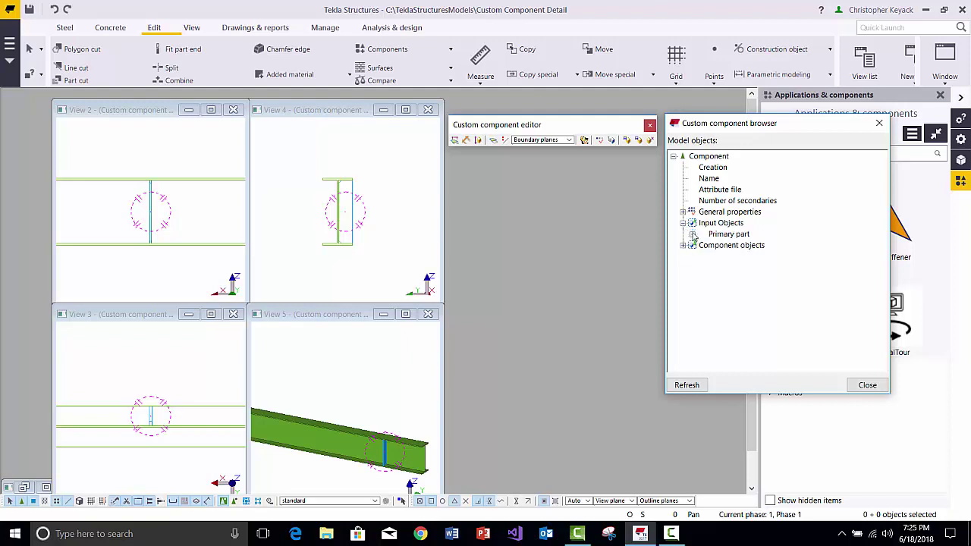
left_click(692, 234)
left_click(711, 245)
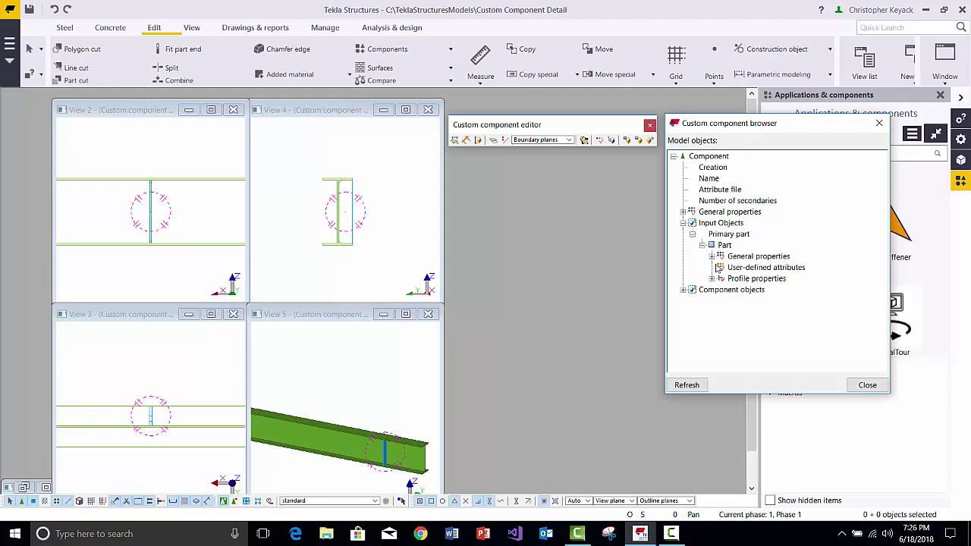
left_click(724, 245)
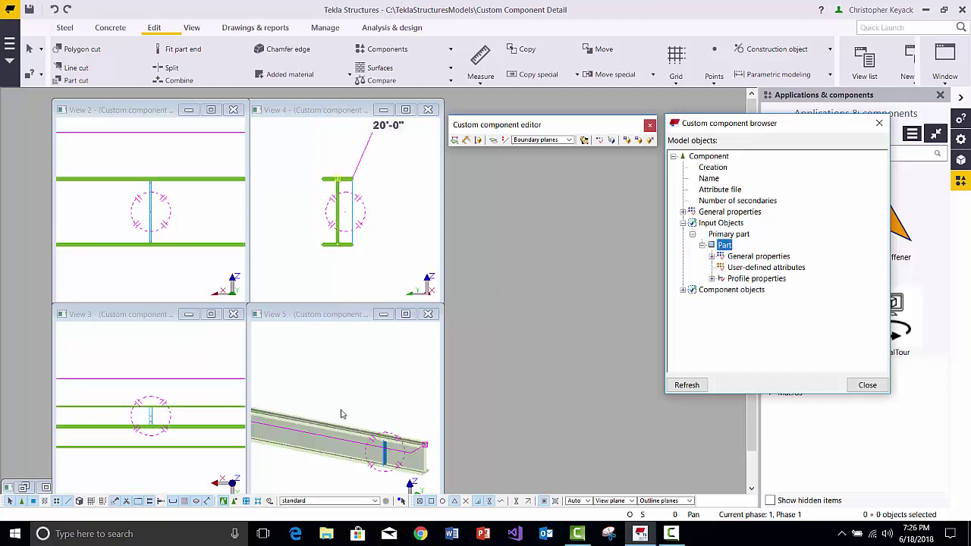
middle_click_drag(340, 410, 324, 387)
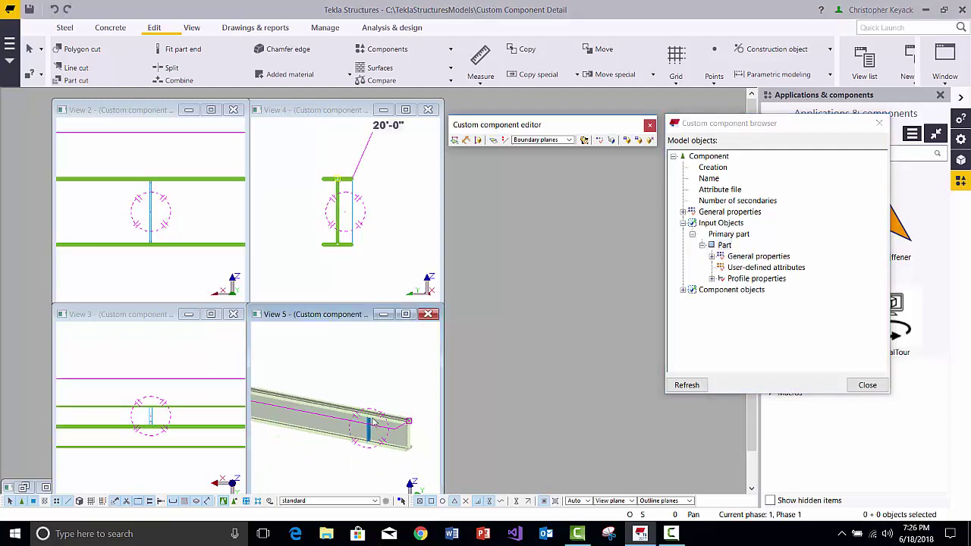
left_click(723, 245)
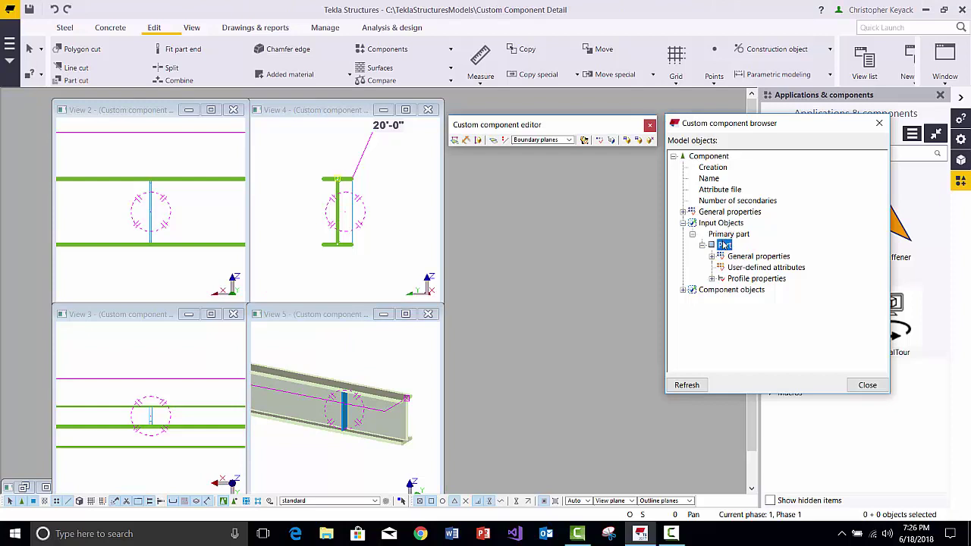
Step: Expand Component objects and highlight the contour plate in the editor views
left_click(683, 290)
left_click(722, 293)
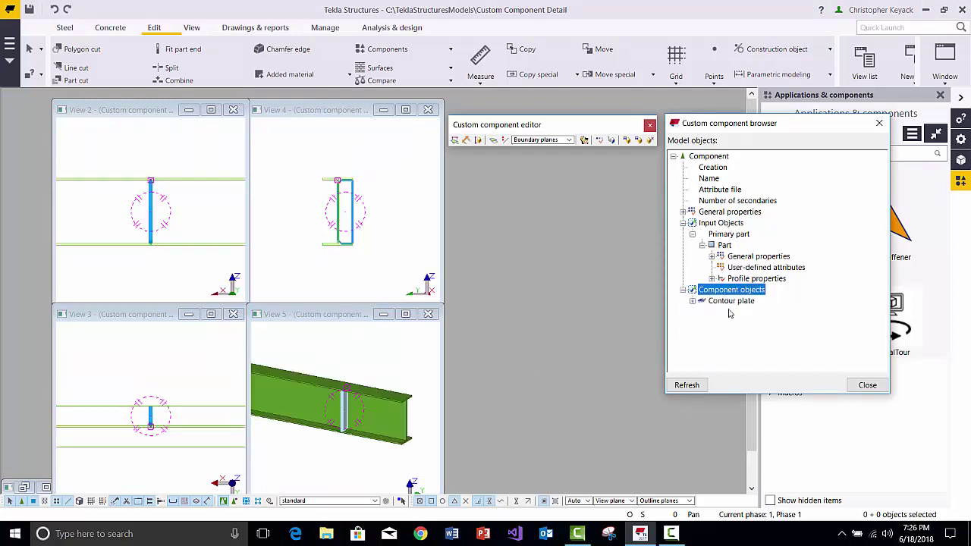
left_click(730, 301)
scroll(357, 349, "up", 3)
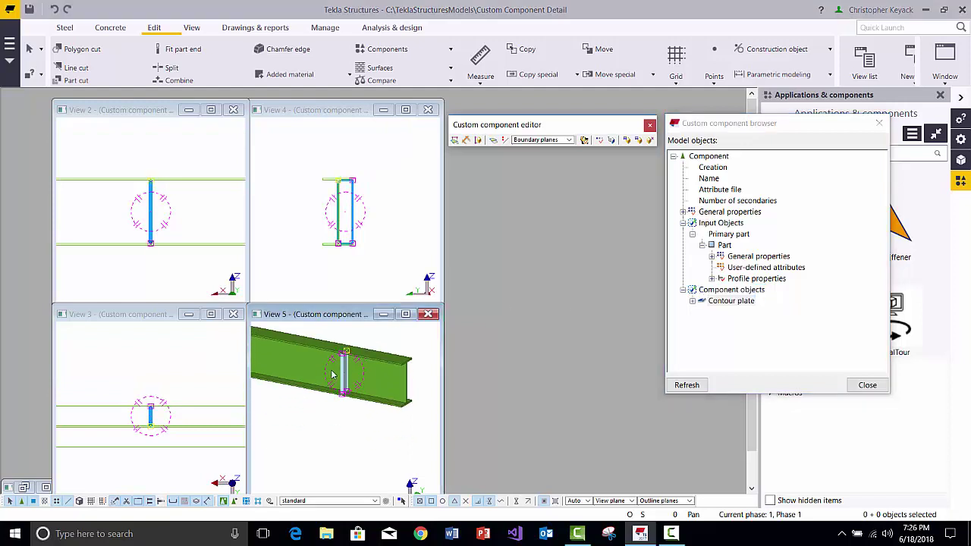
middle_click_drag(357, 349, 350, 367)
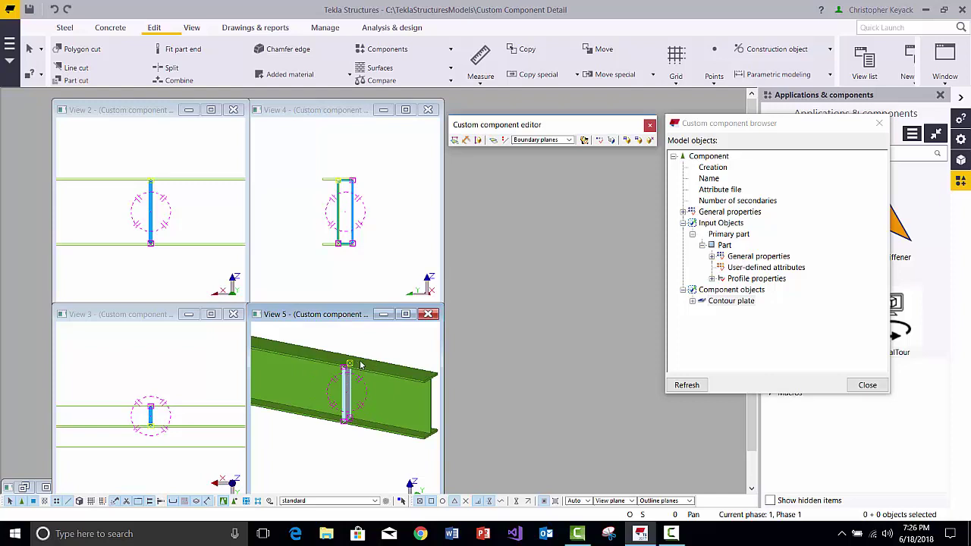
Step: Expand the contour plate's general properties and examine its Name and Profile entries
left_click(692, 301)
left_click(702, 312)
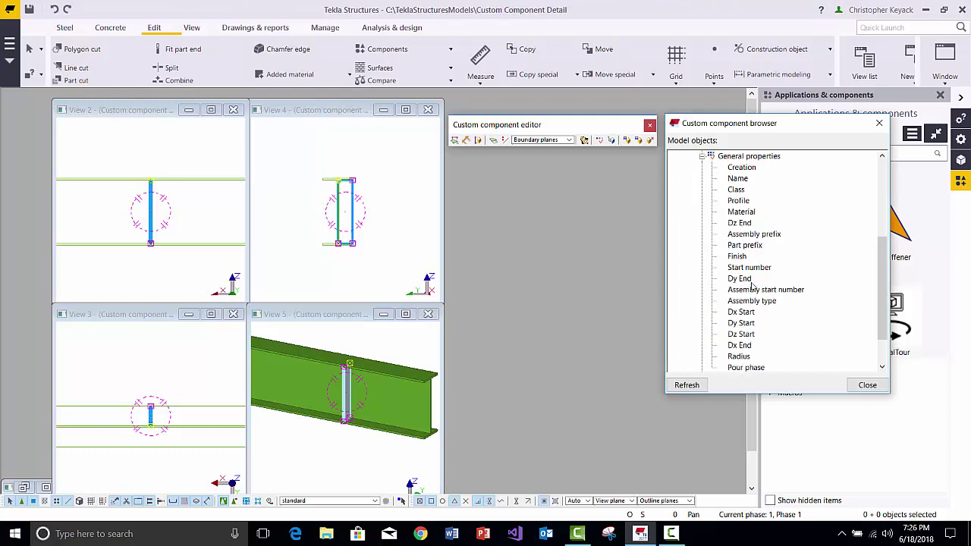
scroll(747, 285, "up", 2)
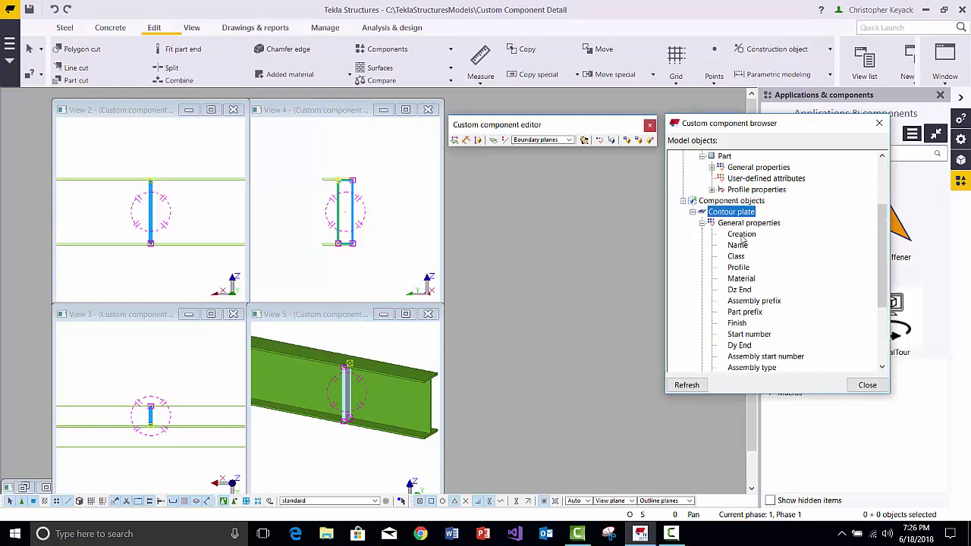
left_click(737, 246)
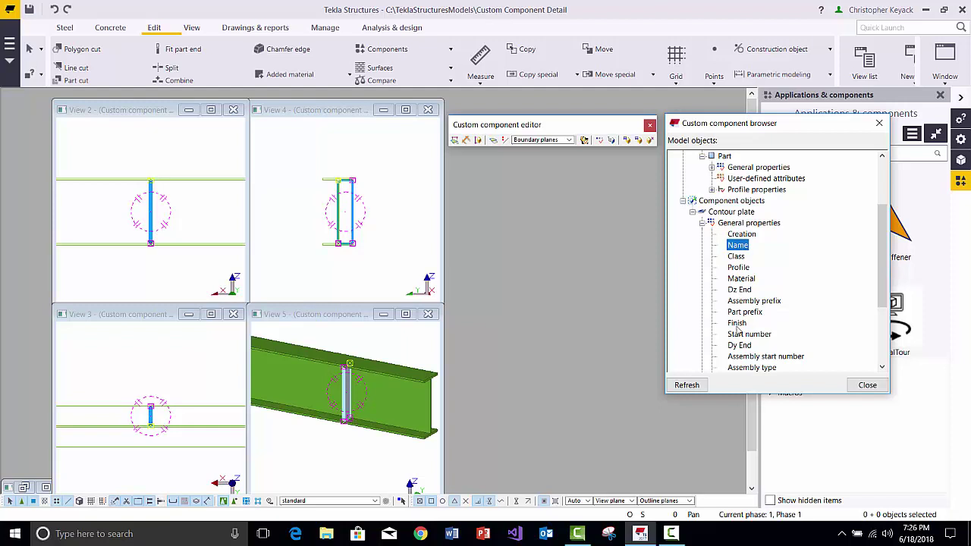
left_click(742, 267)
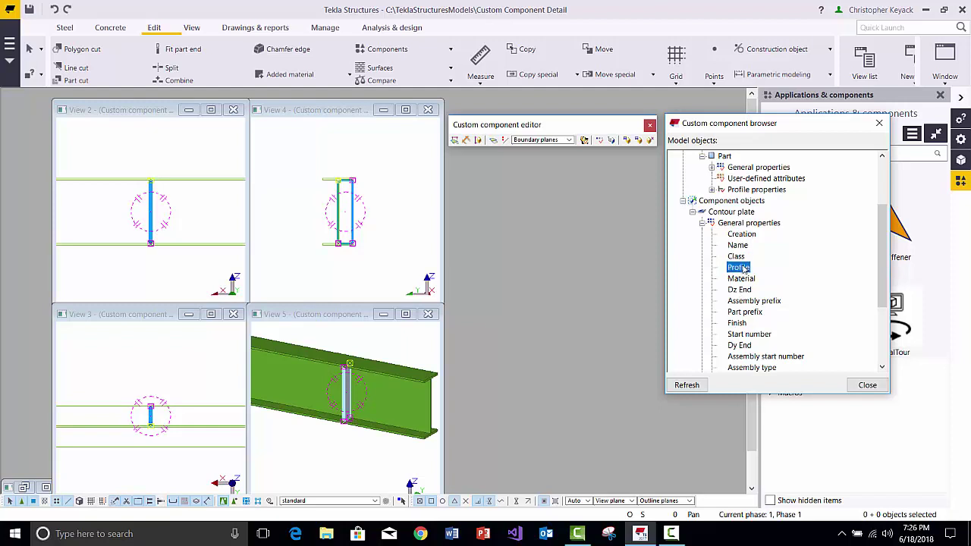
Step: Examine the profile setting in the stiffener's Contour Plate Properties, close them without changes, and deselect the plate
double_click(345, 391)
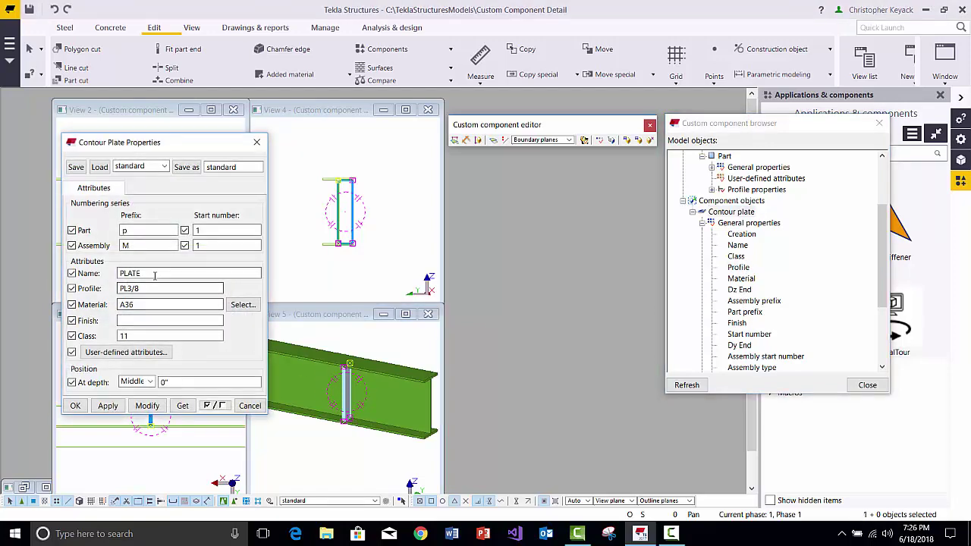
left_click_drag(150, 288, 109, 283)
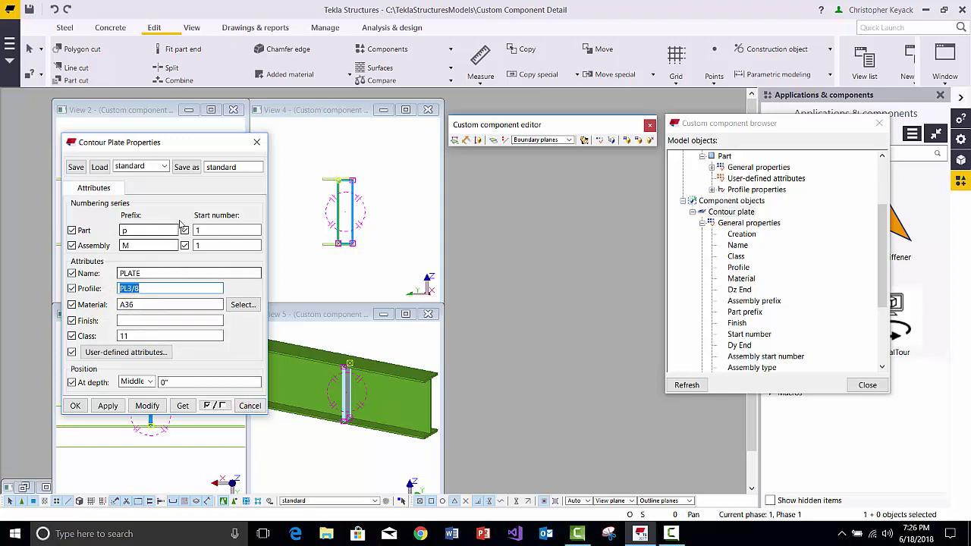
left_click(287, 396)
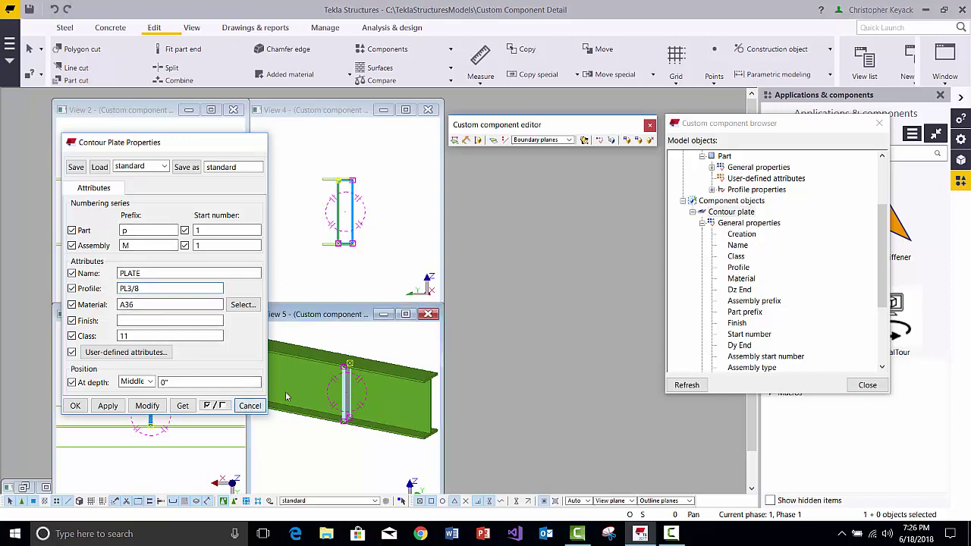
left_click(391, 346)
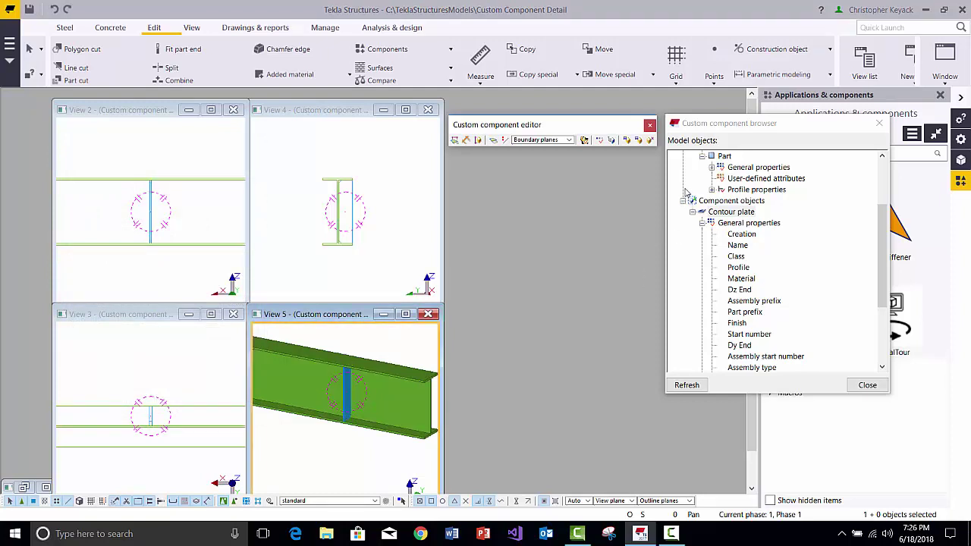
Step: Open the Variables dialog, reduce its height and move it below the Custom component editor toolbar
left_click(599, 141)
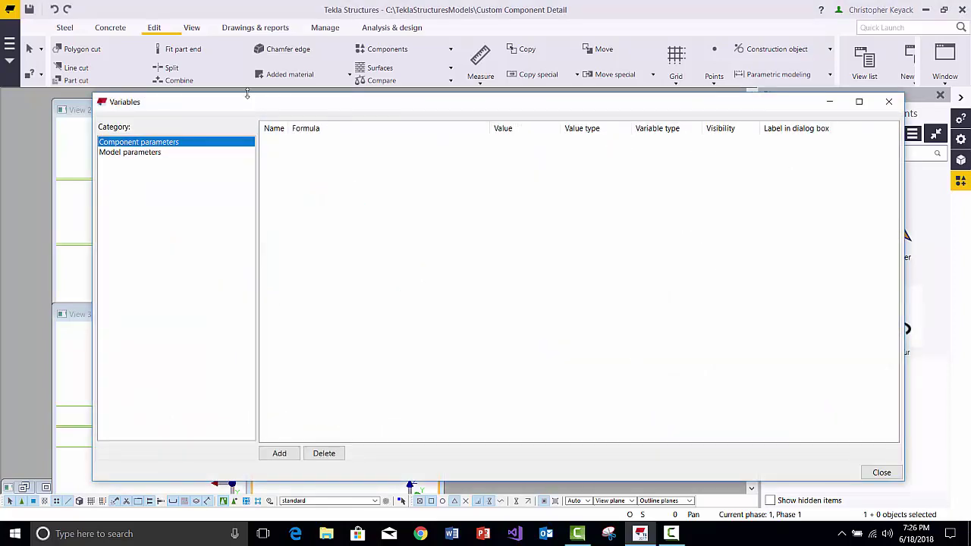
left_click_drag(250, 96, 262, 334)
left_click_drag(281, 272, 342, 238)
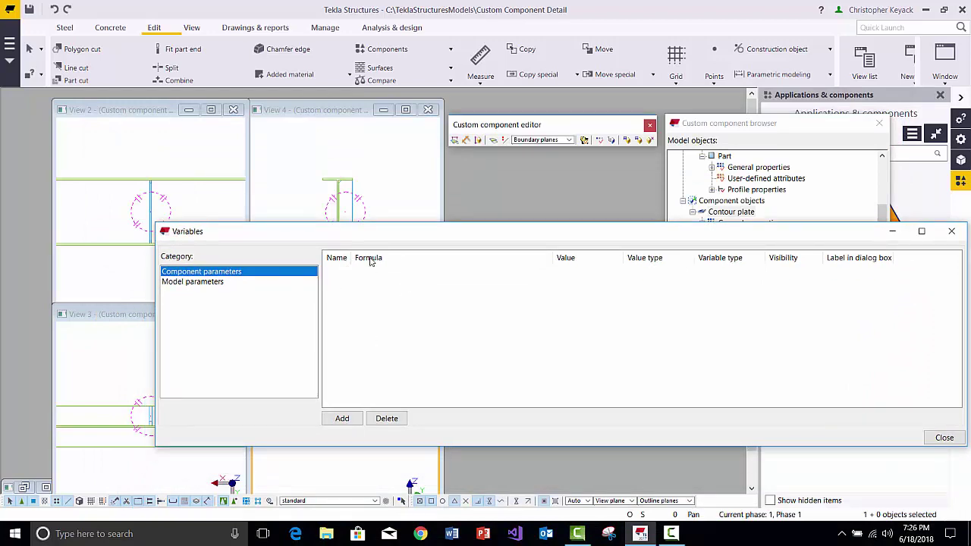
left_click_drag(377, 237, 342, 305)
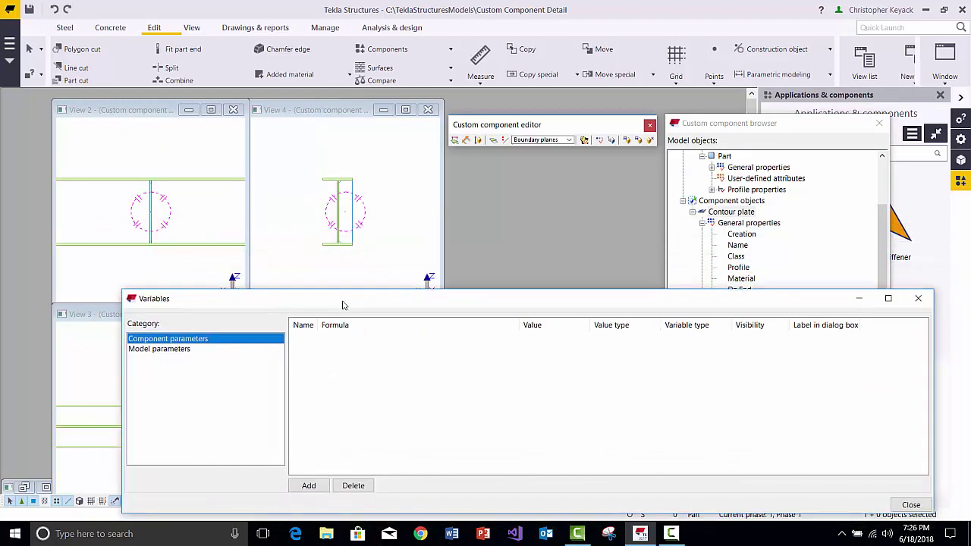
Step: Add a component parameter in the Variables dialog, review the value type options and keep Length
left_click(309, 487)
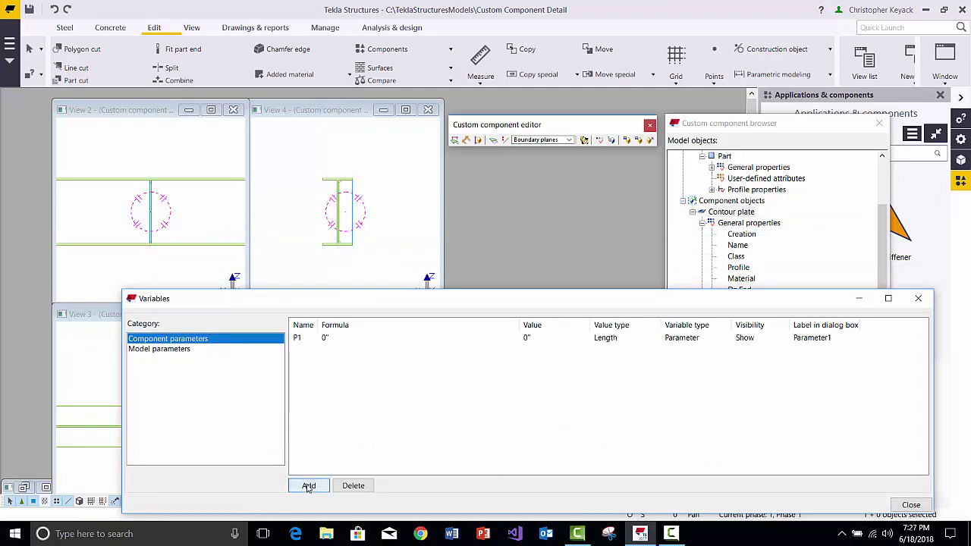
left_click_drag(297, 299, 277, 235)
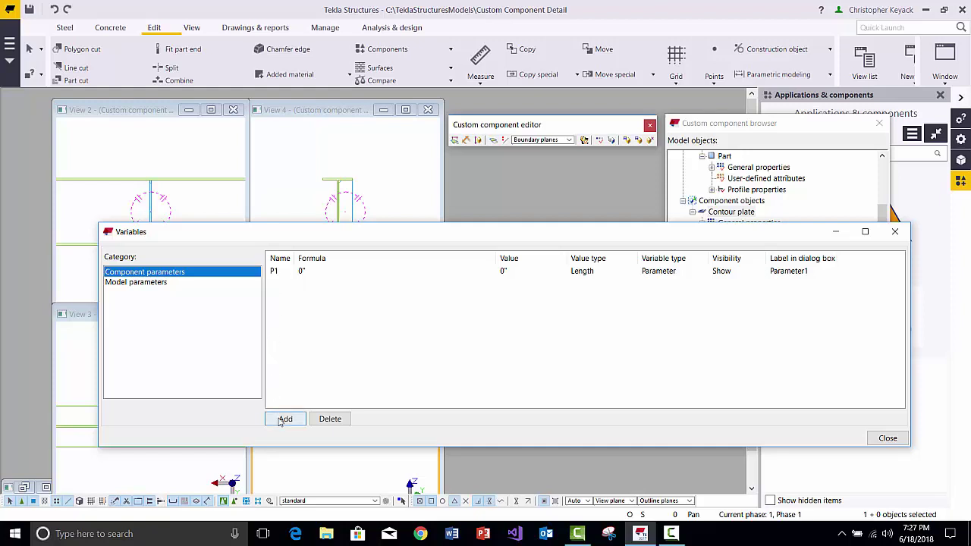
left_click(590, 272)
left_click(604, 272)
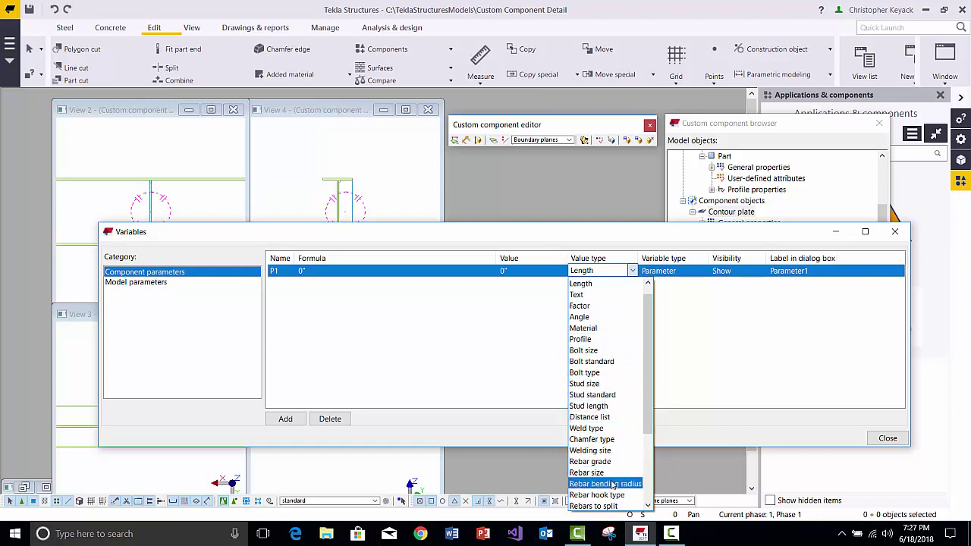
left_click(606, 275)
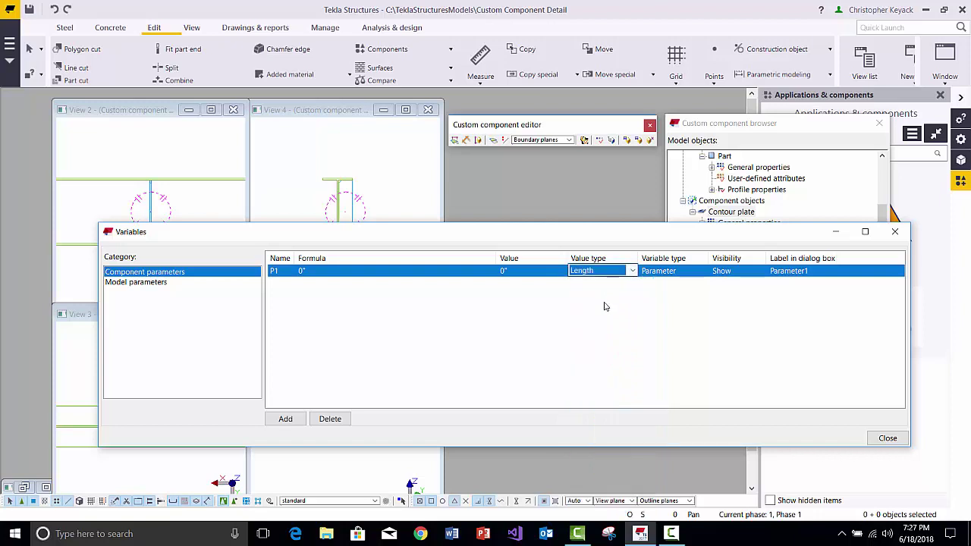
Step: Set the new parameter's formula to 1/2 and its dialog box label to Plate Thickness
left_click(317, 272)
key("BackSpace")
key("BackSpace")
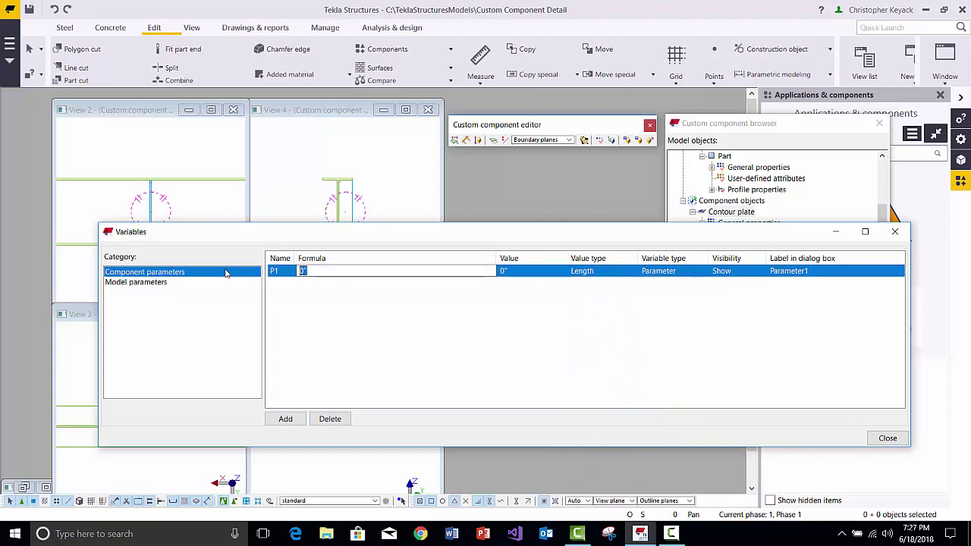
type("1/2")
left_click(323, 308)
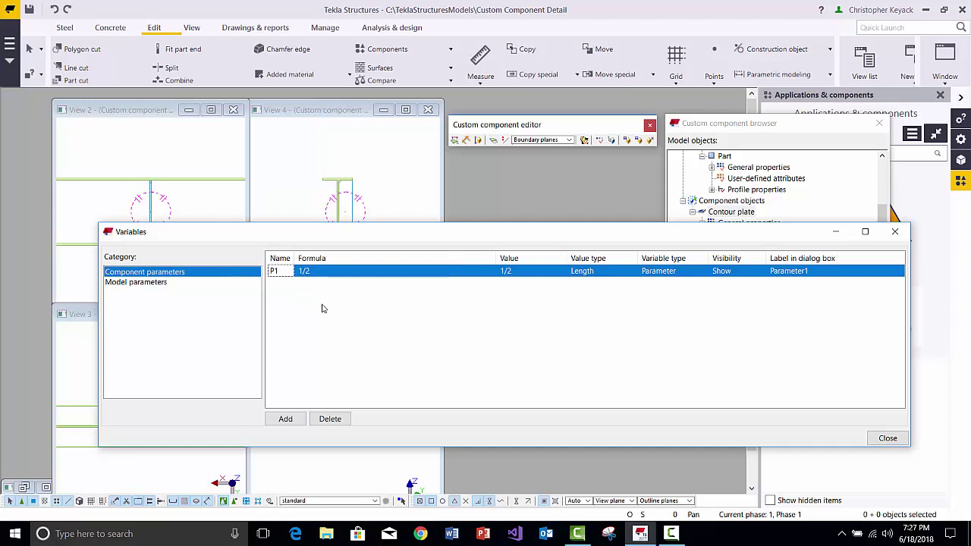
left_click(795, 272)
left_click_drag(815, 274, 758, 283)
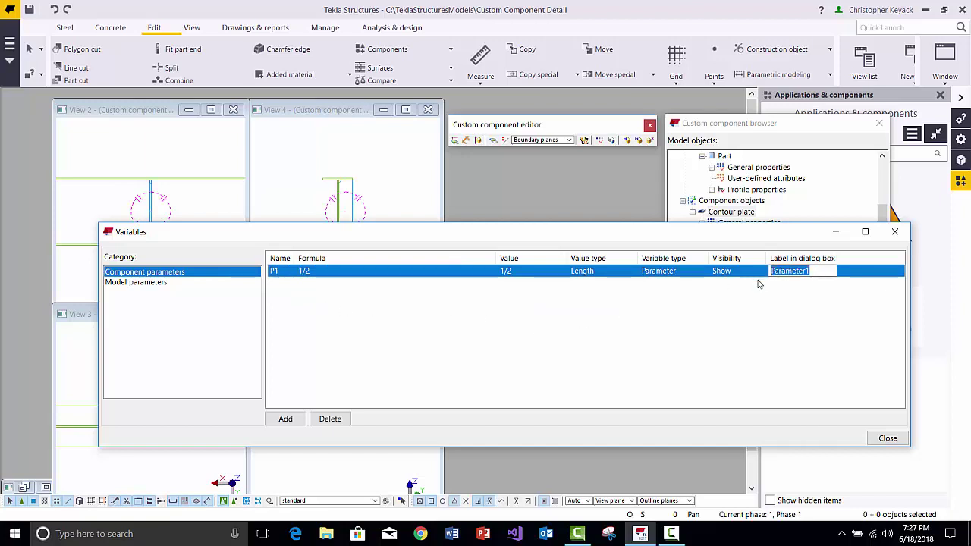
type("Plate Th")
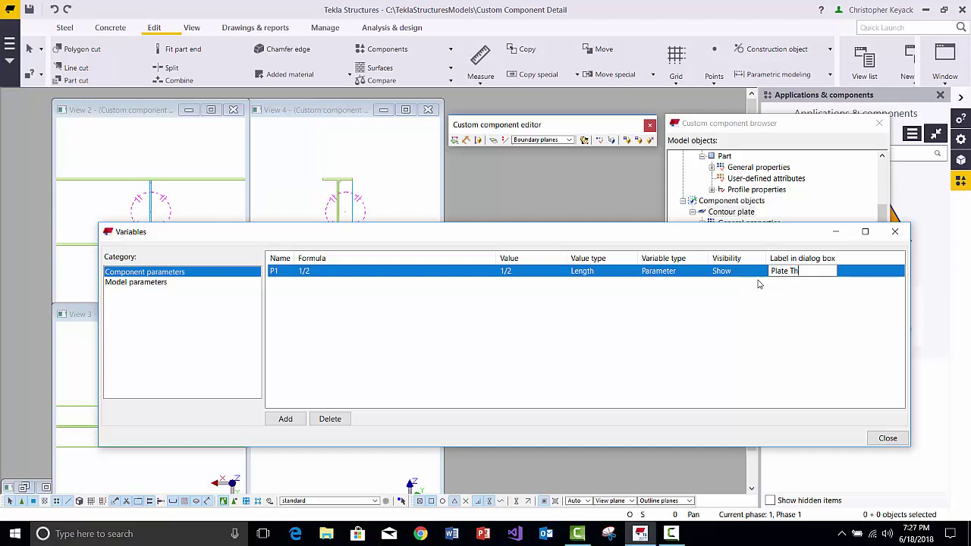
type("ickness")
left_click(562, 349)
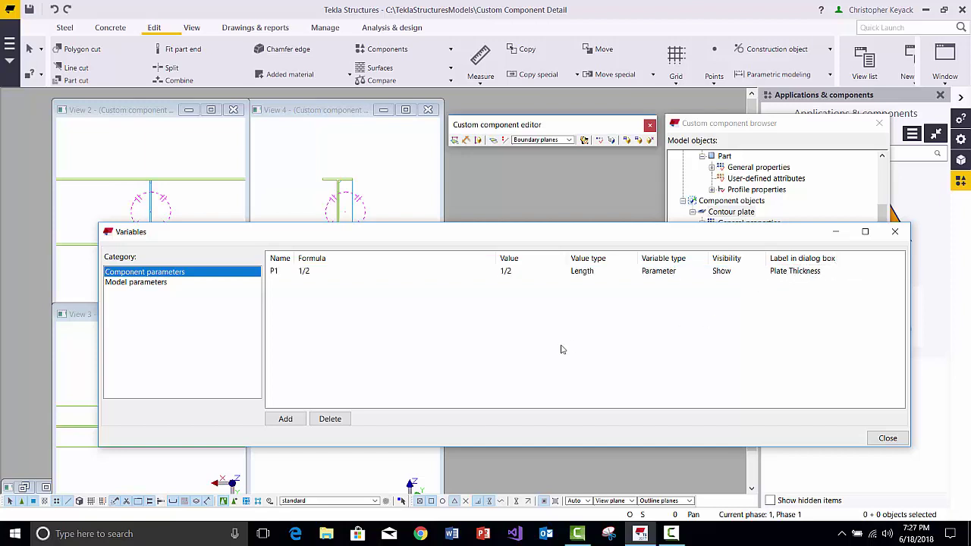
left_click(288, 421)
left_click(298, 285)
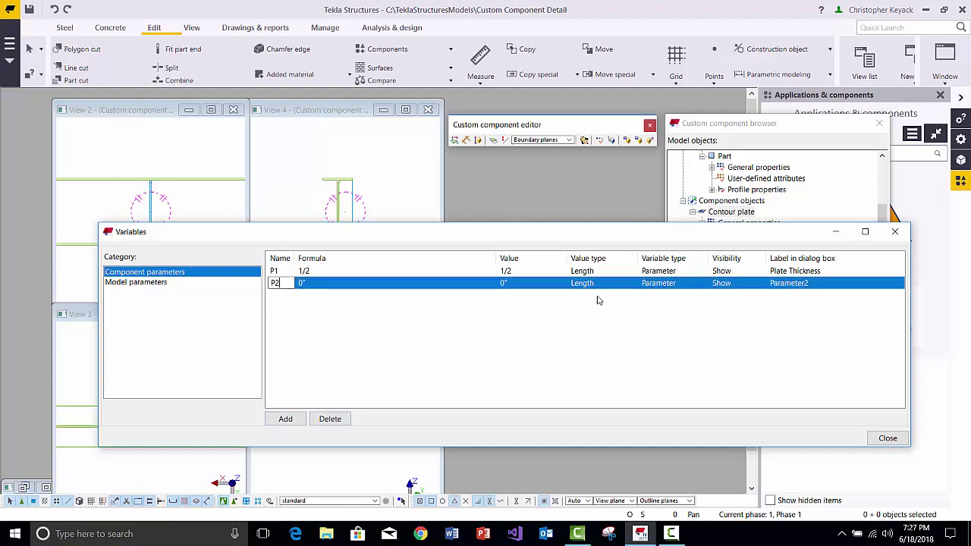
left_click(328, 421)
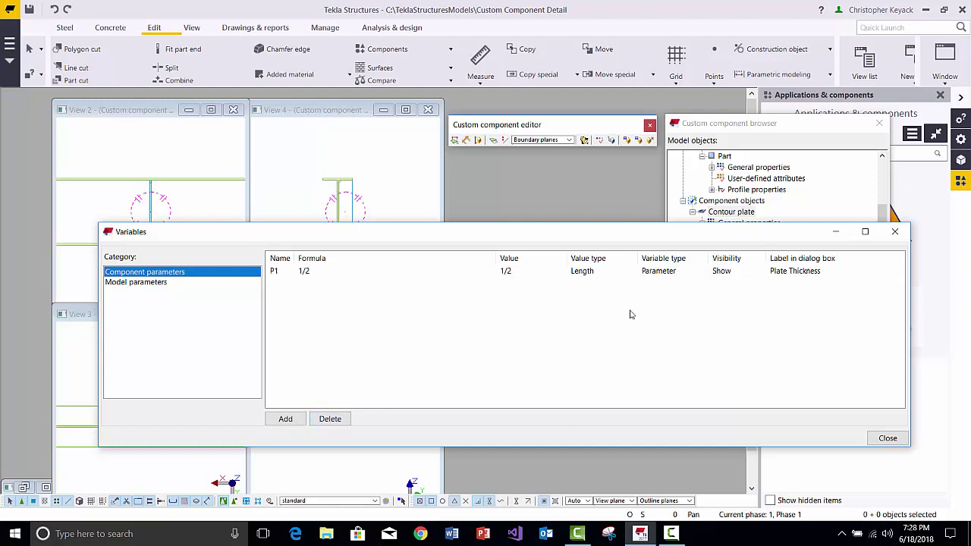
Step: Examine the Visibility options of the Plate Thickness parameter, leaving it on Show
left_click(732, 273)
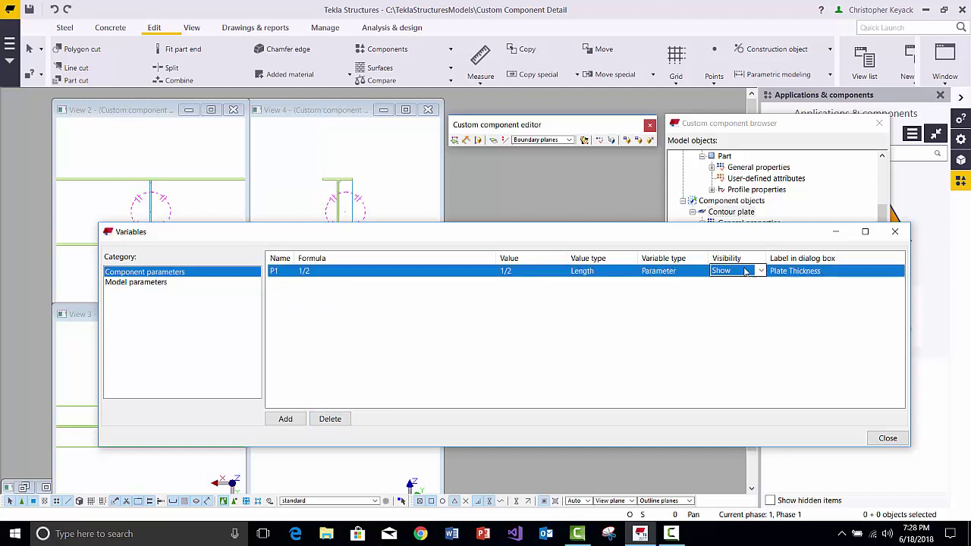
left_click(747, 271)
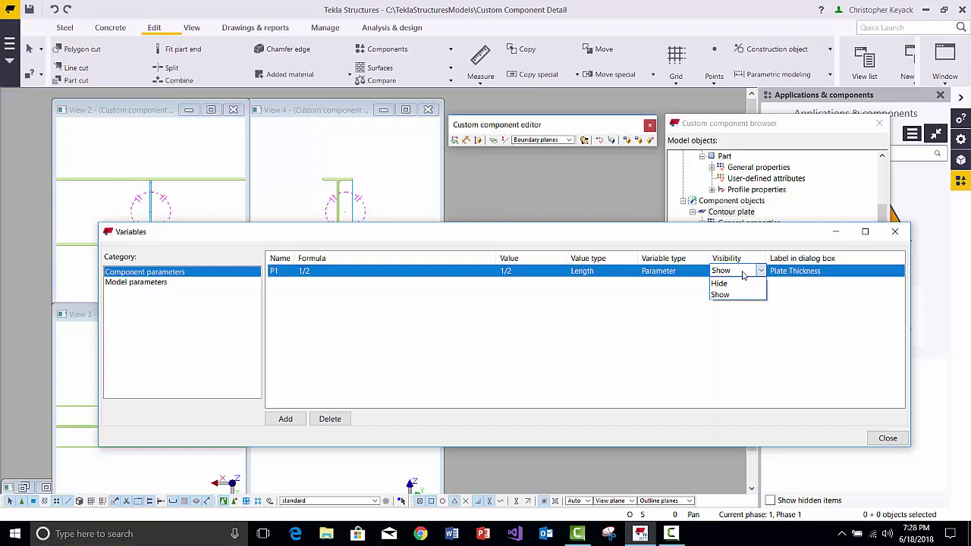
left_click(743, 275)
left_click(681, 326)
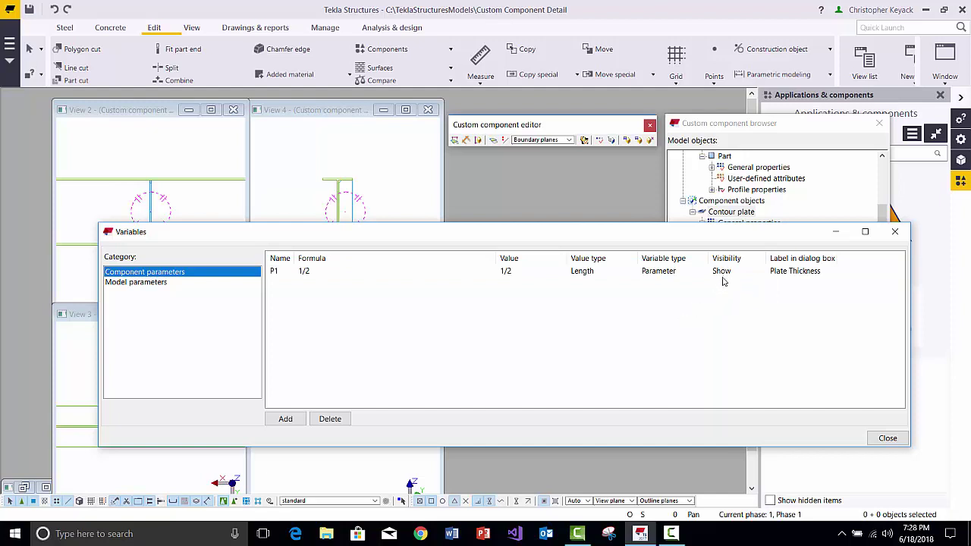
left_click(732, 276)
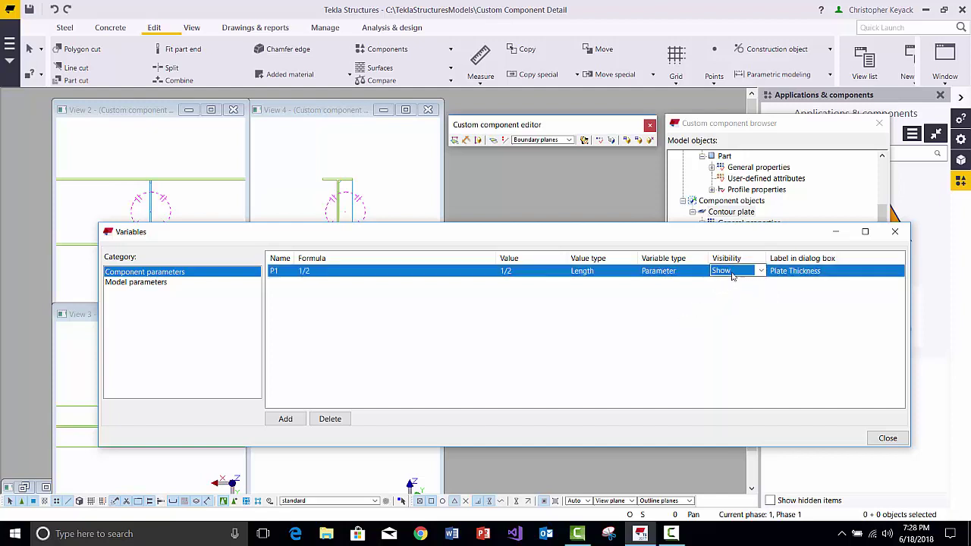
left_click(732, 277)
left_click(732, 276)
left_click(633, 332)
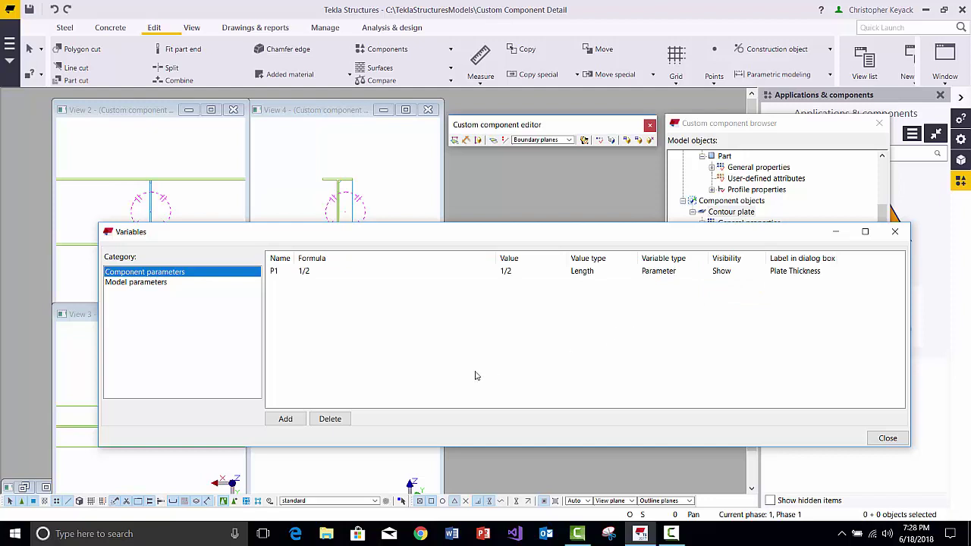
Step: Add a second component parameter and move the Variables dialog clear of the stiffener in the 3D view
left_click(299, 421)
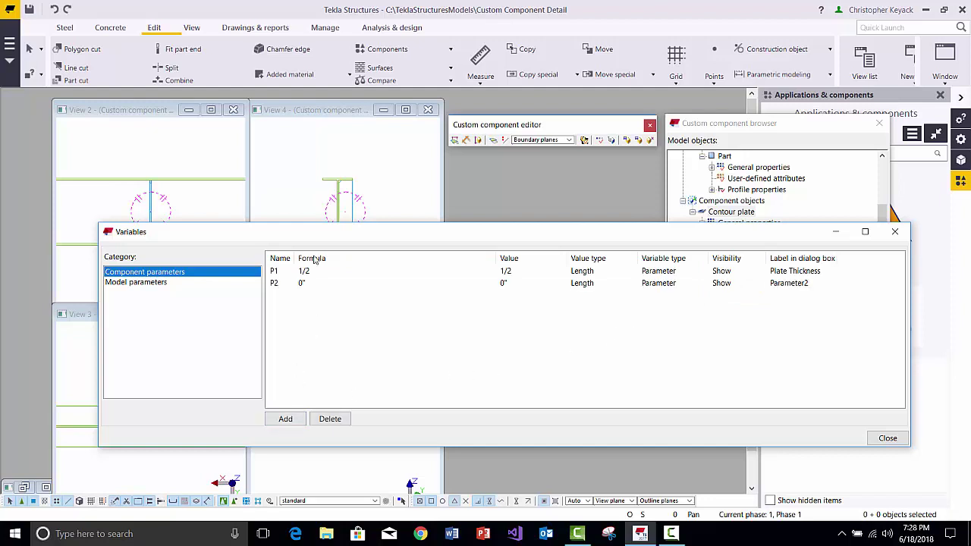
left_click_drag(319, 231, 499, 221)
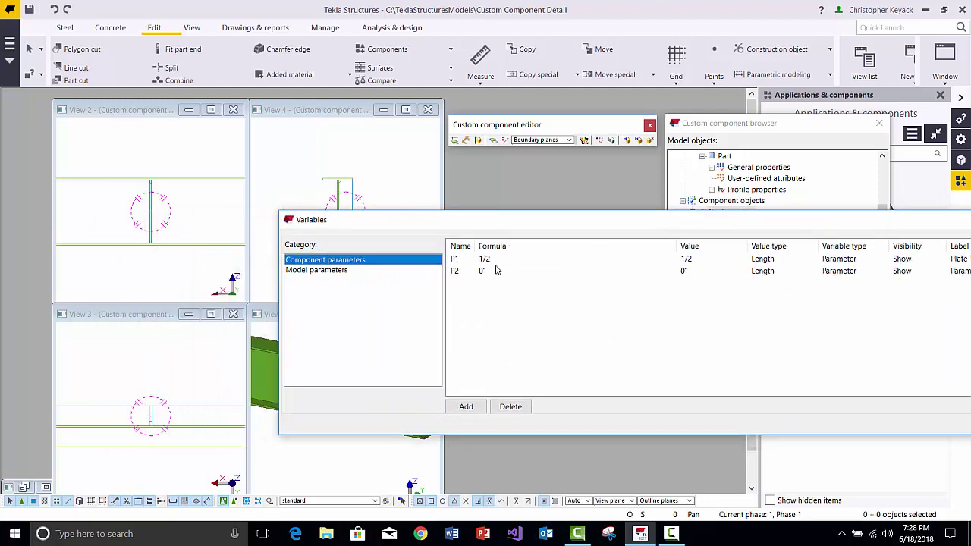
left_click_drag(359, 219, 481, 185)
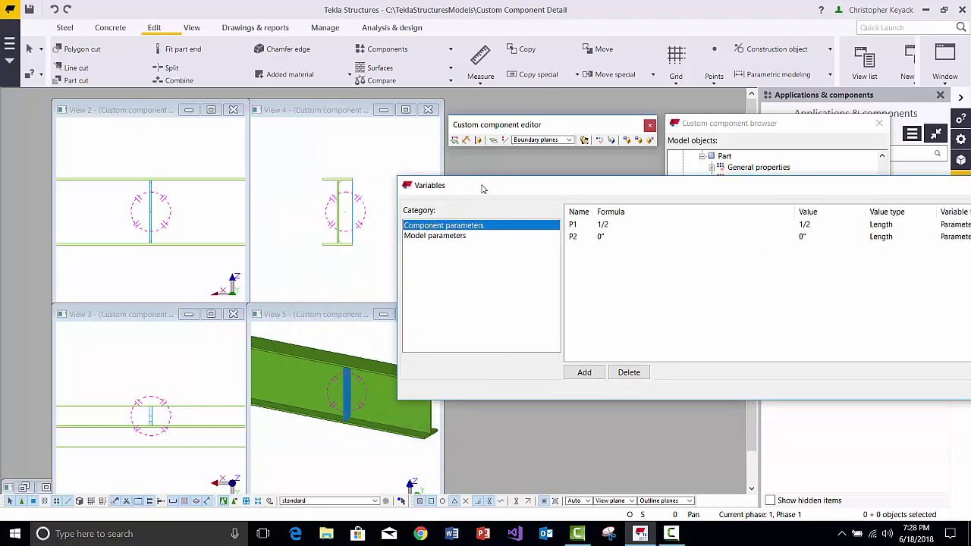
Step: Examine the profile entry in the stiffener's Contour Plate Properties, close them without changes, and move the Variables dialog back over the views
double_click(340, 388)
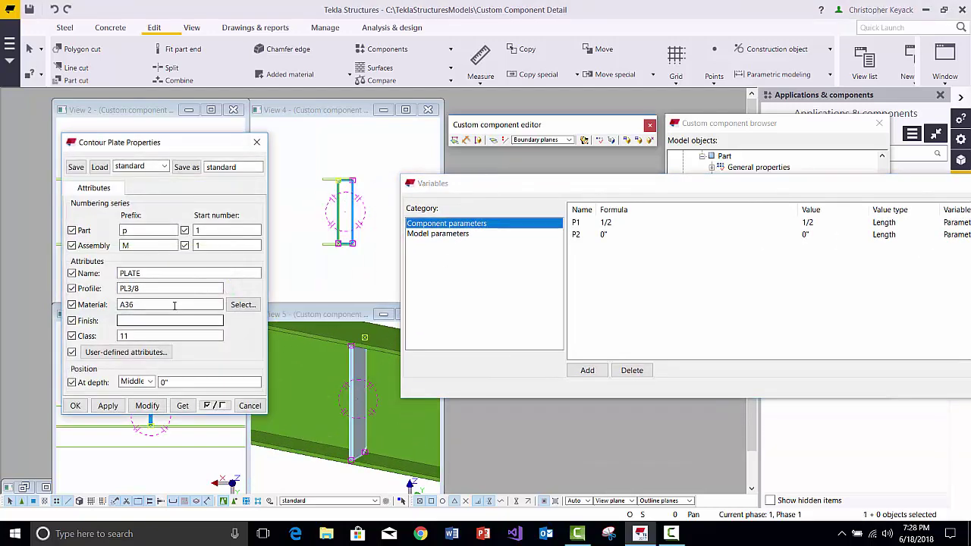
left_click(131, 288)
left_click_drag(131, 288, 114, 292)
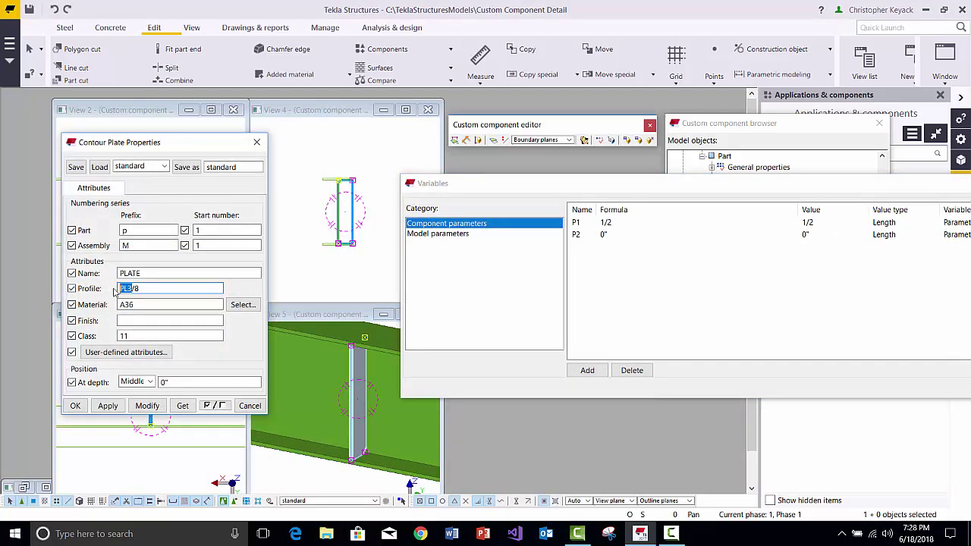
left_click(250, 405)
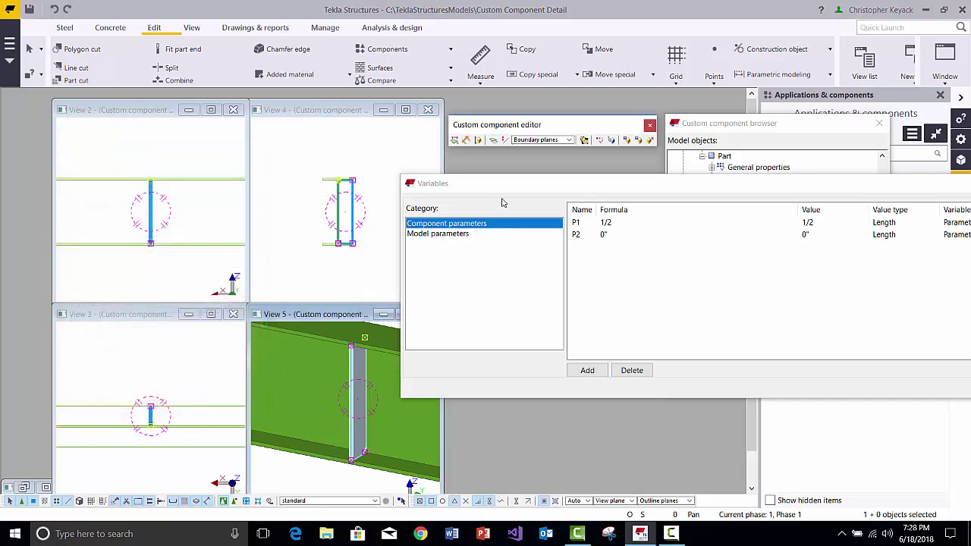
left_click_drag(520, 184, 195, 202)
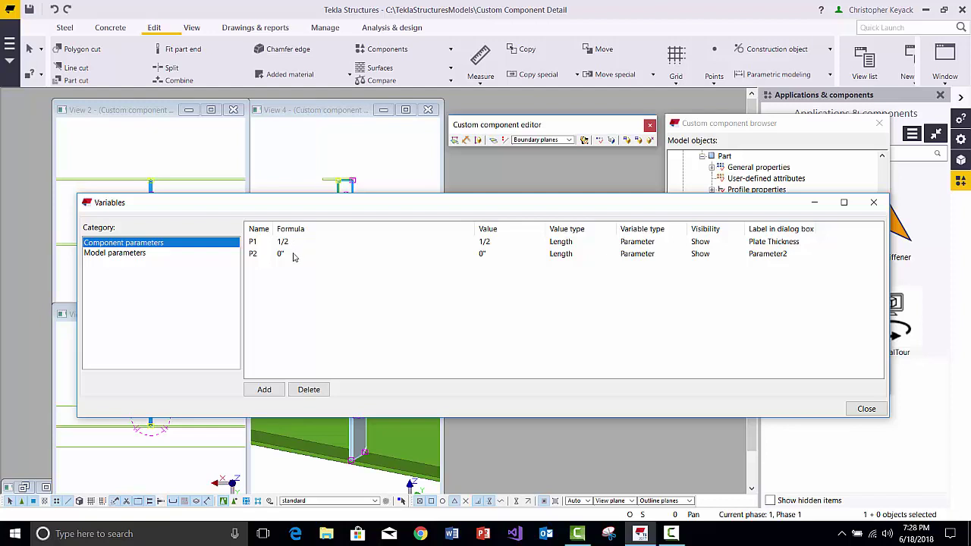
left_click(295, 254)
left_click_drag(287, 256, 275, 257)
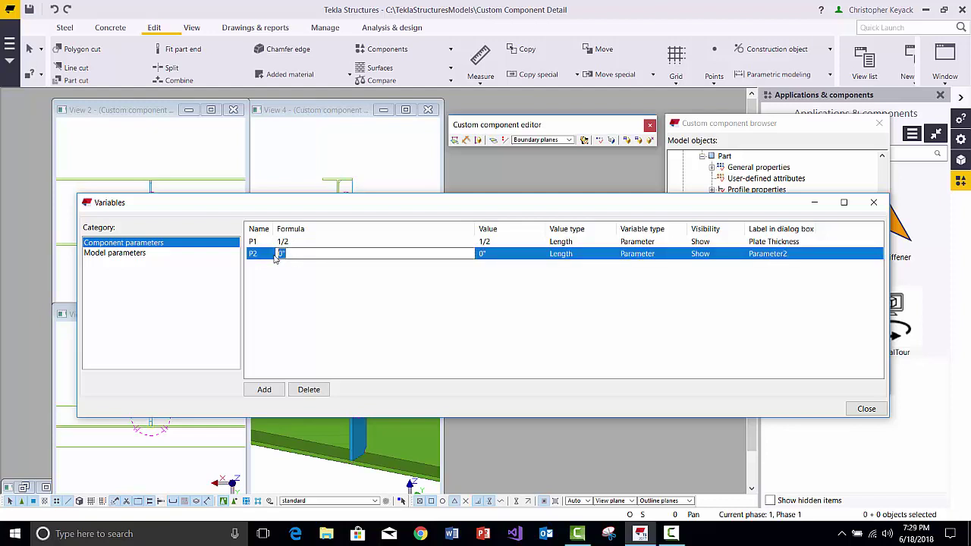
left_click(300, 278)
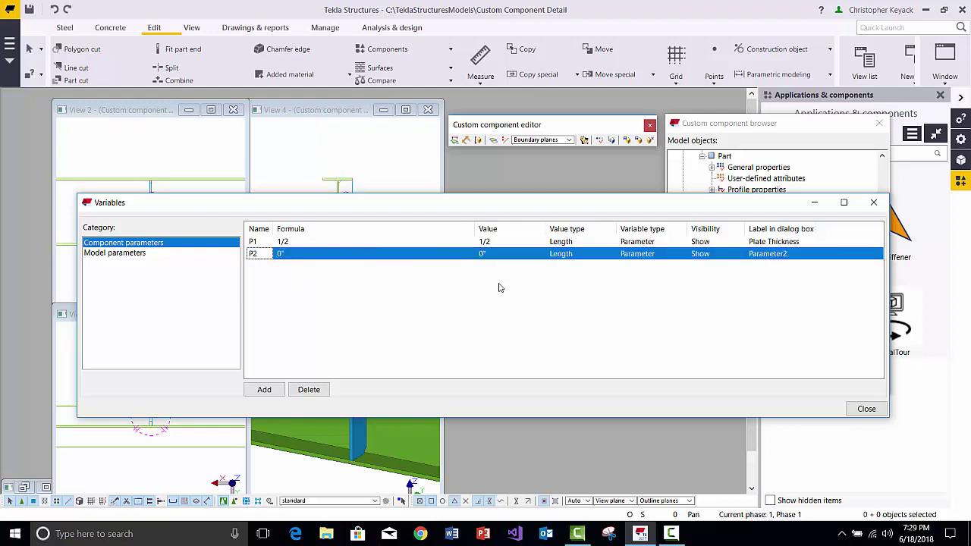
Step: Set the value type of parameter P2 to Profile and its visibility to Hide
left_click(563, 255)
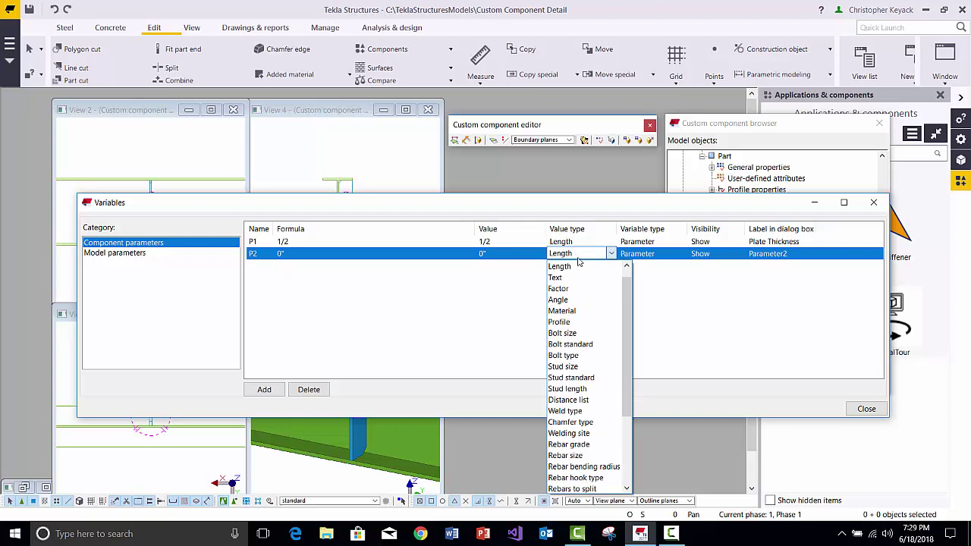
left_click(571, 325)
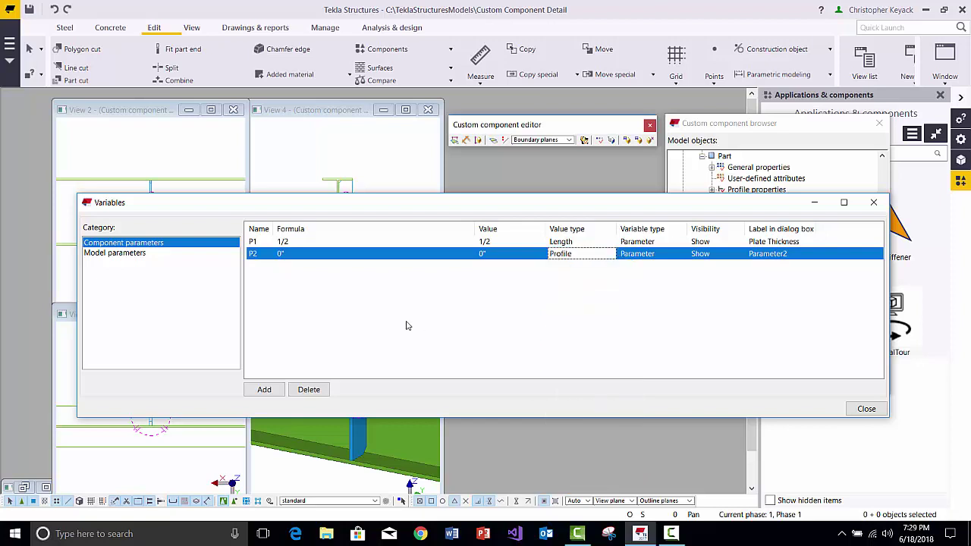
left_click(699, 256)
left_click(715, 258)
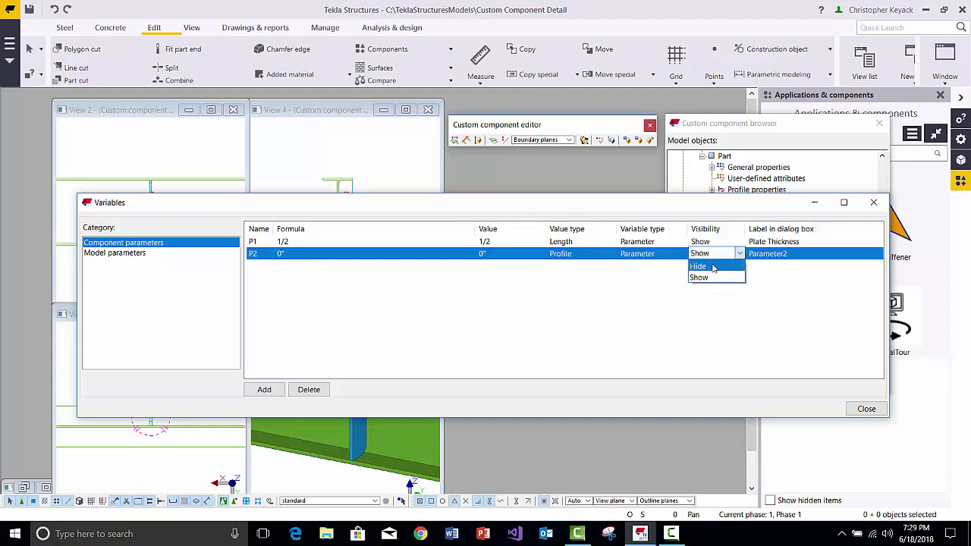
left_click(698, 266)
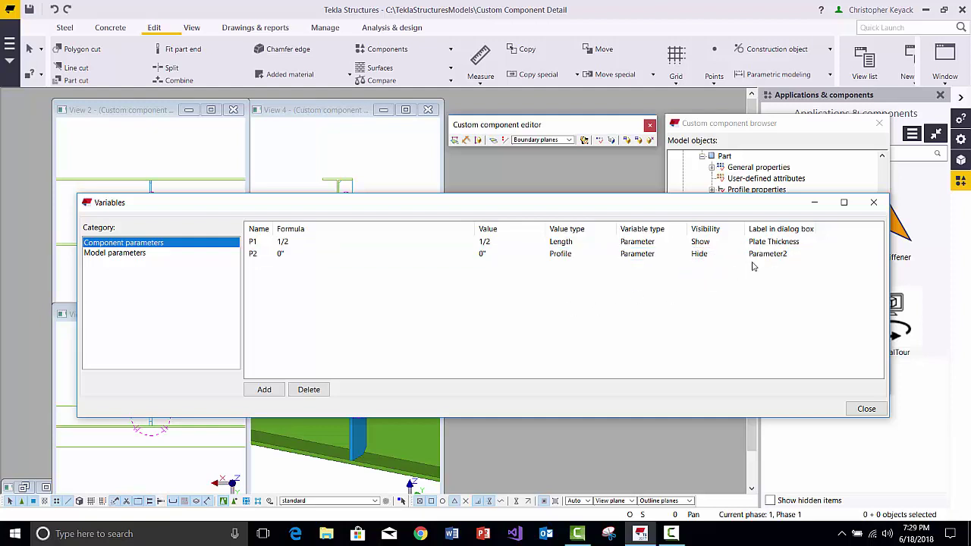
Step: Set the dialog box label of parameter P2 to Plate Profile
left_click(774, 256)
left_click(800, 256)
type("P")
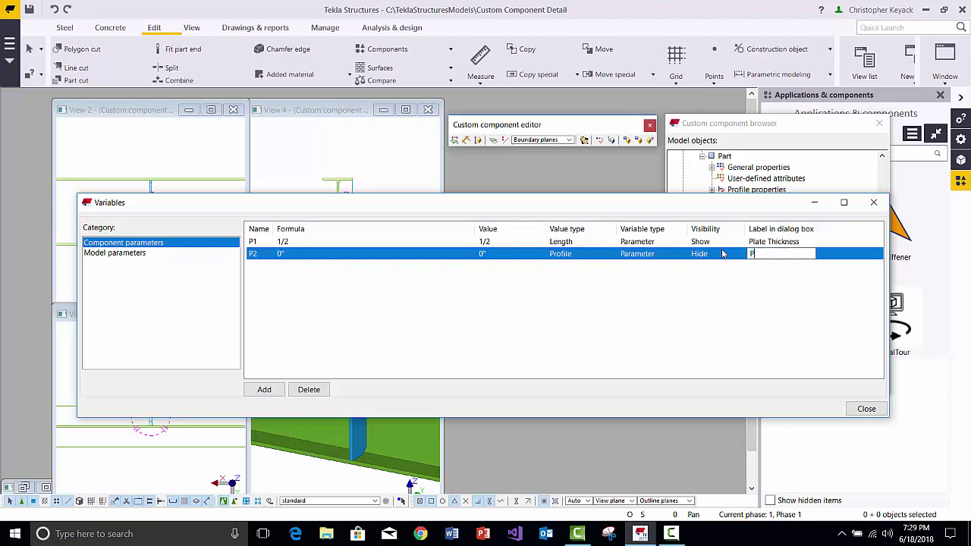
type("late Profile")
Step: Set the Plate Profile parameter's formula to ="PL"+P1
left_click(292, 253)
type("=")
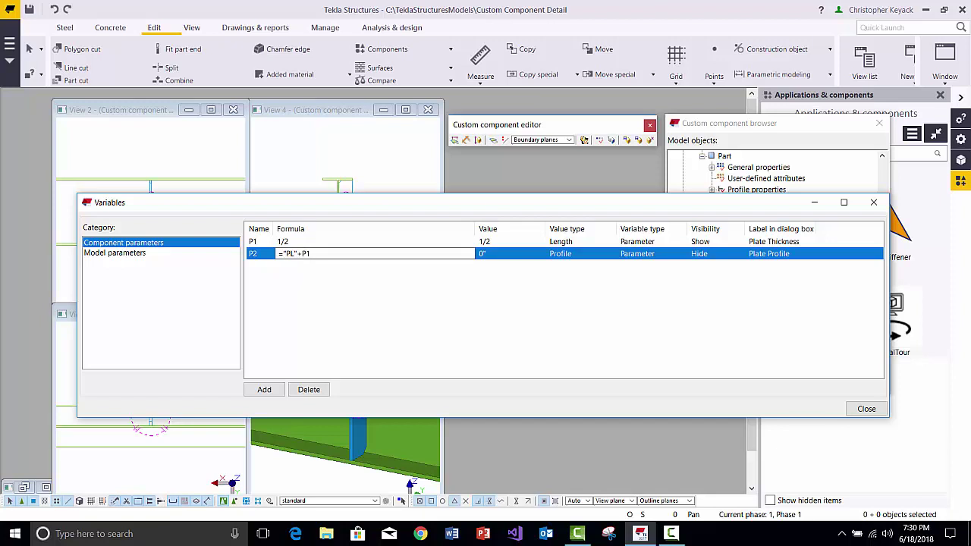
key("Return")
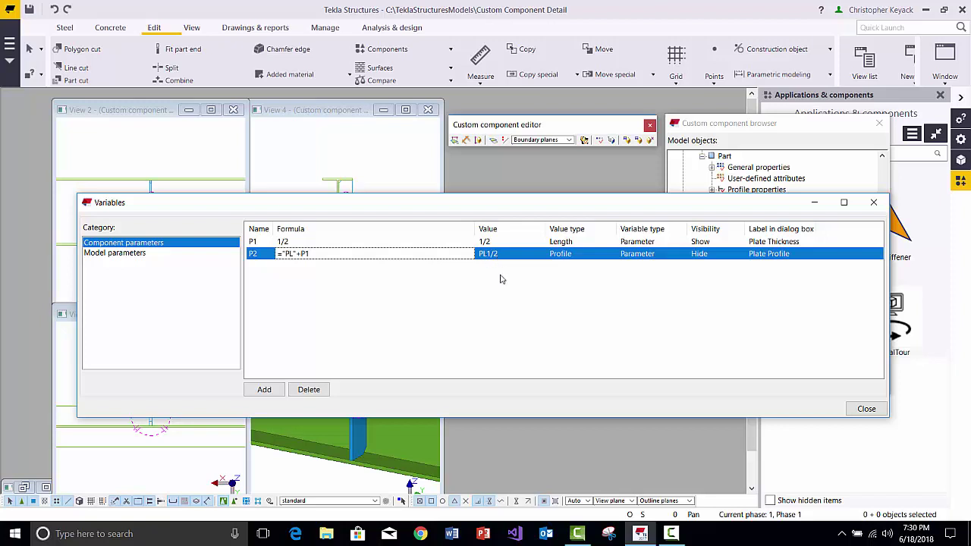
left_click(326, 325)
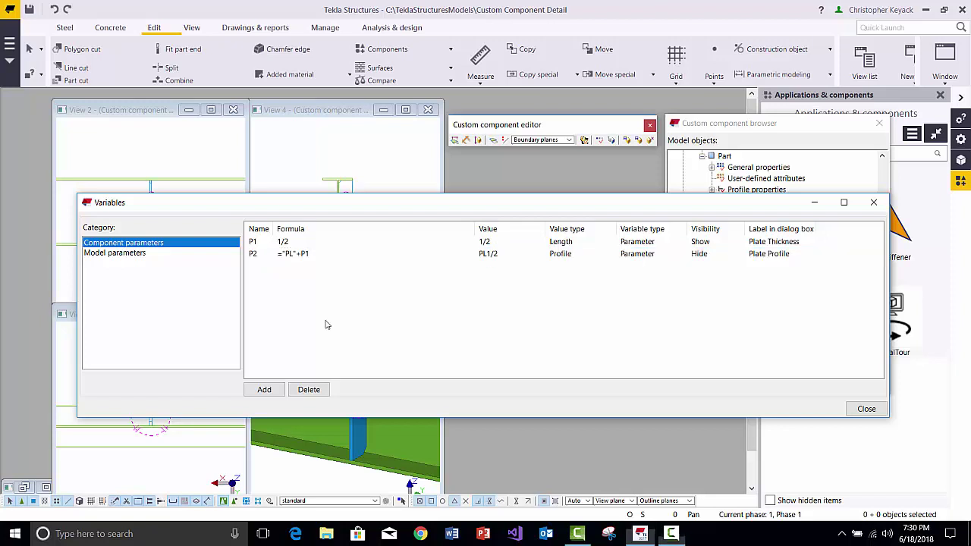
Step: Set the Plate Thickness parameter's formula to 1"
left_click(303, 244)
left_click(310, 243)
double_click(310, 243)
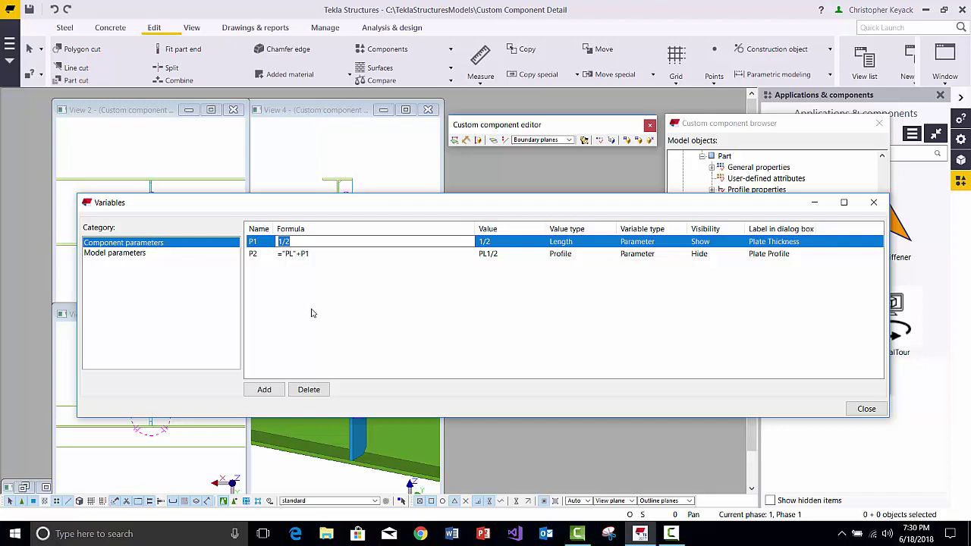
type("1\"")
key("Return")
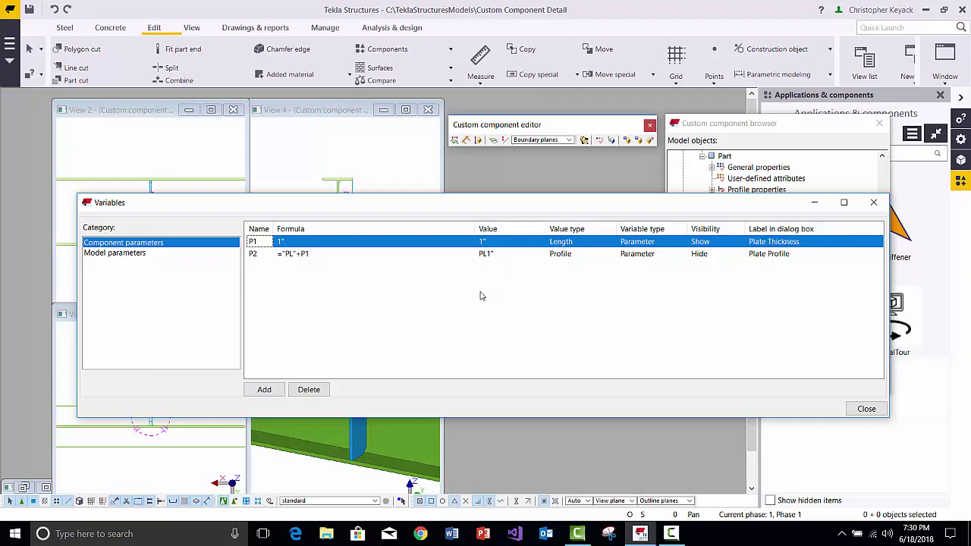
Step: Select the stiffener's contour plate and add an equation linking its Profile property to P2 in the custom component browser
left_click_drag(422, 206, 573, 204)
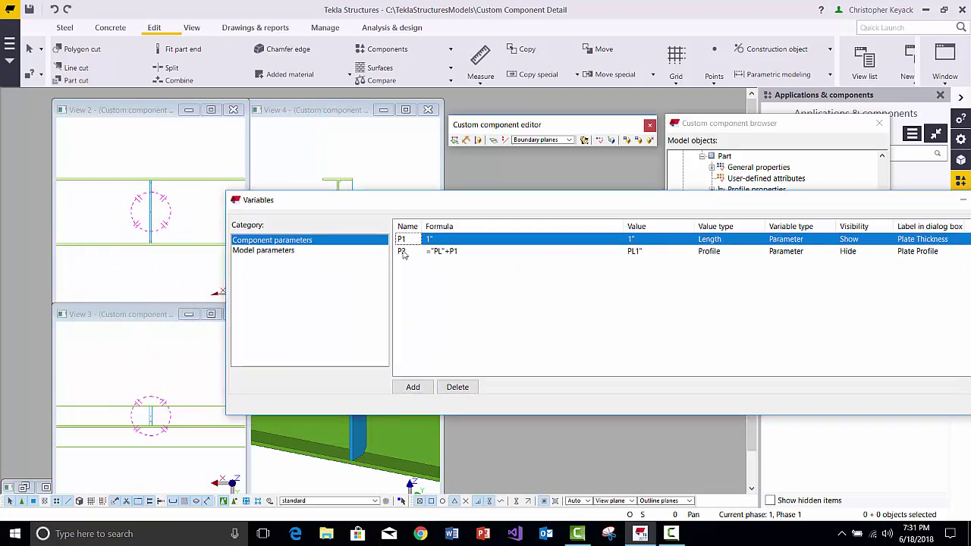
left_click_drag(408, 207, 521, 160)
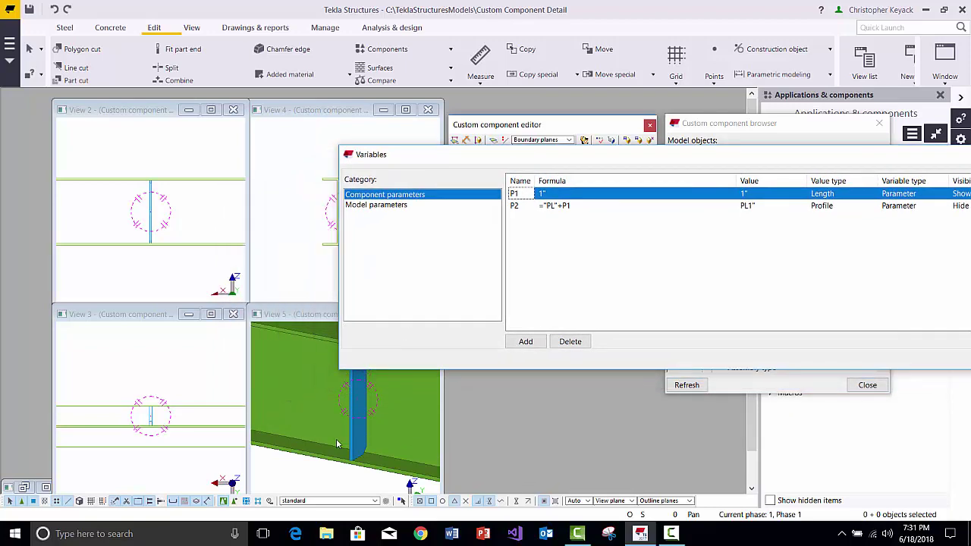
left_click(361, 431)
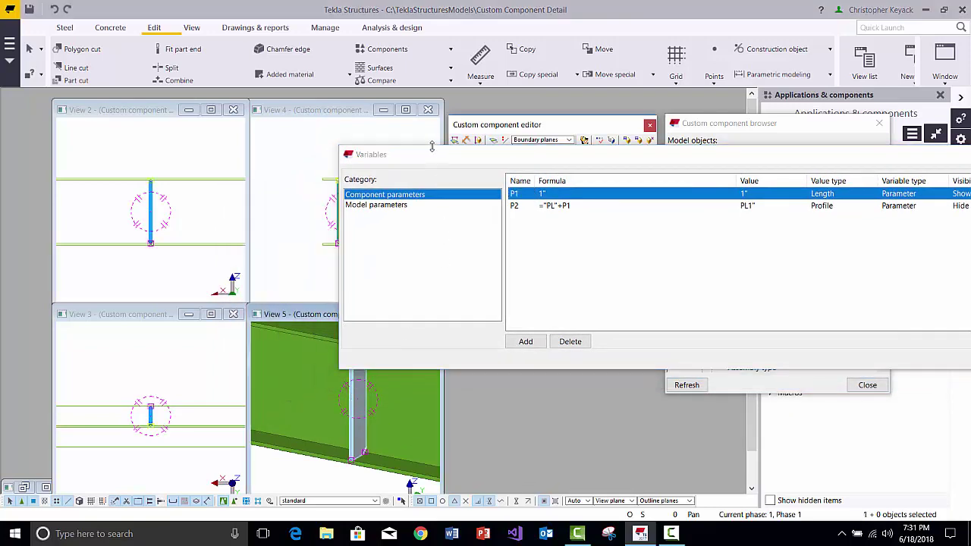
left_click_drag(435, 161, 286, 283)
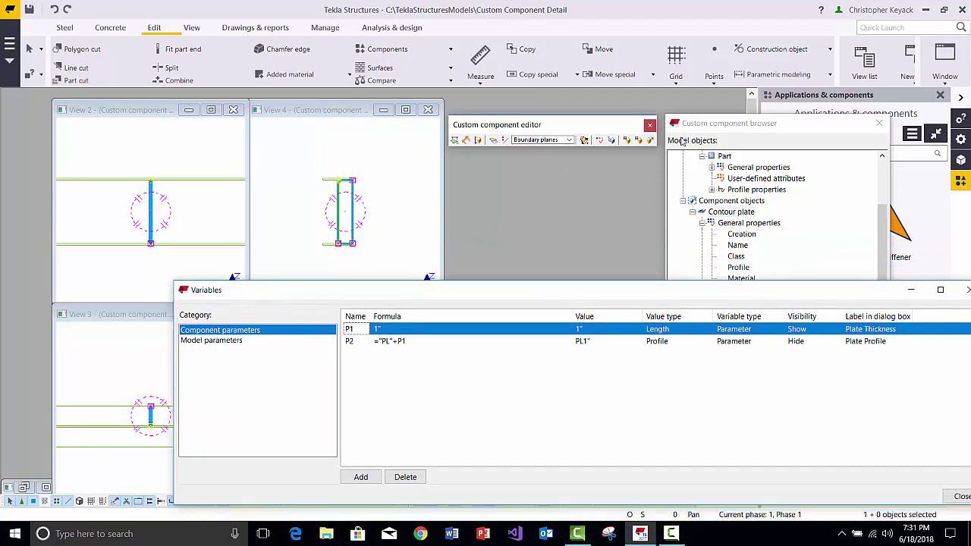
left_click(717, 126)
left_click_drag(718, 126, 711, 95)
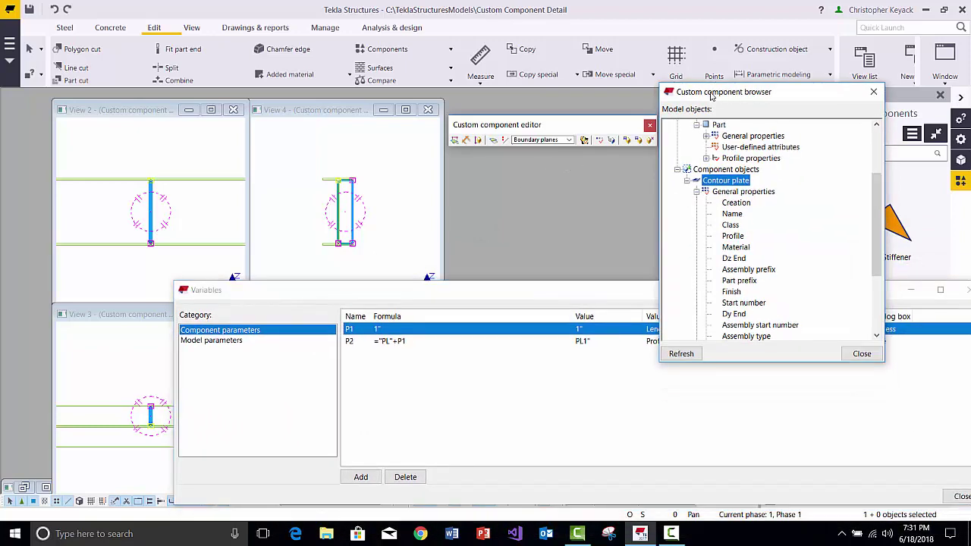
left_click(735, 238)
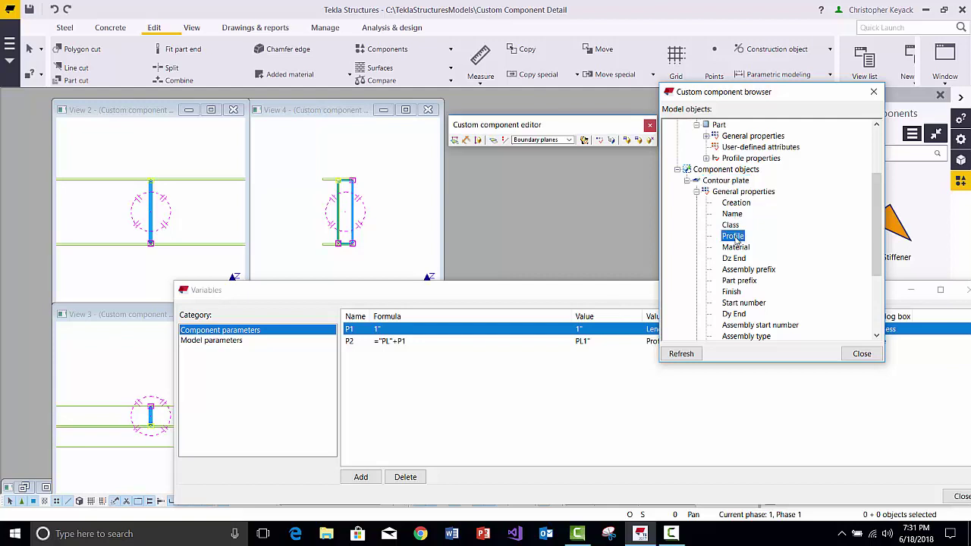
right_click(735, 240)
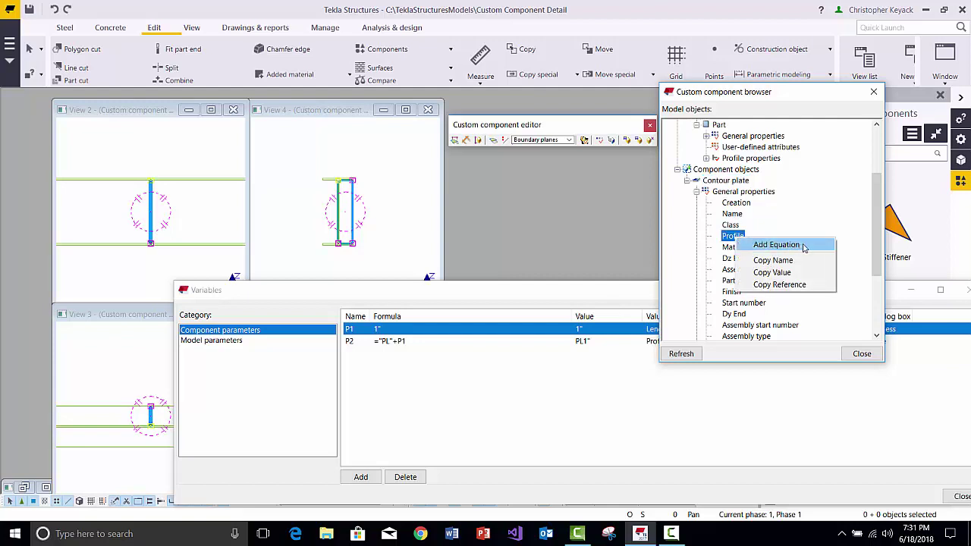
left_click(778, 245)
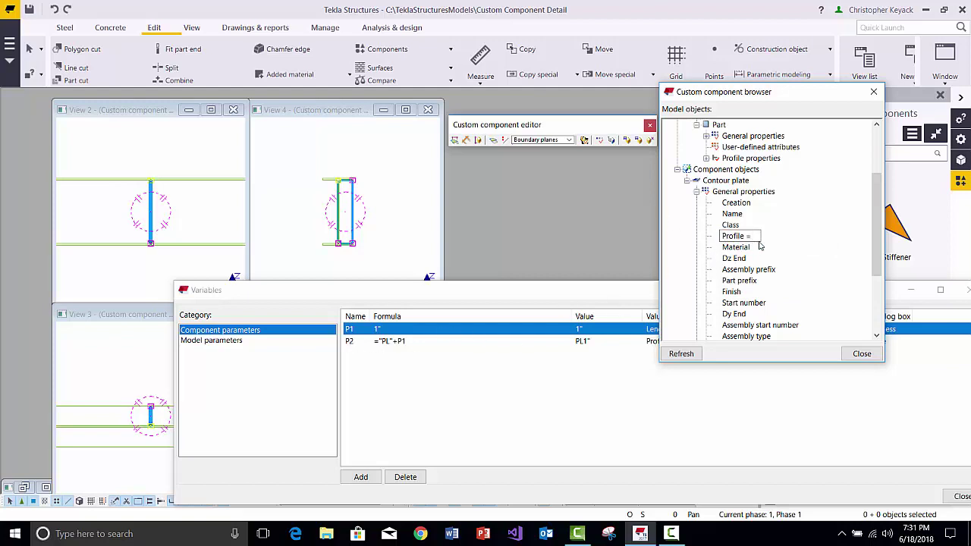
type("P2")
key("Return")
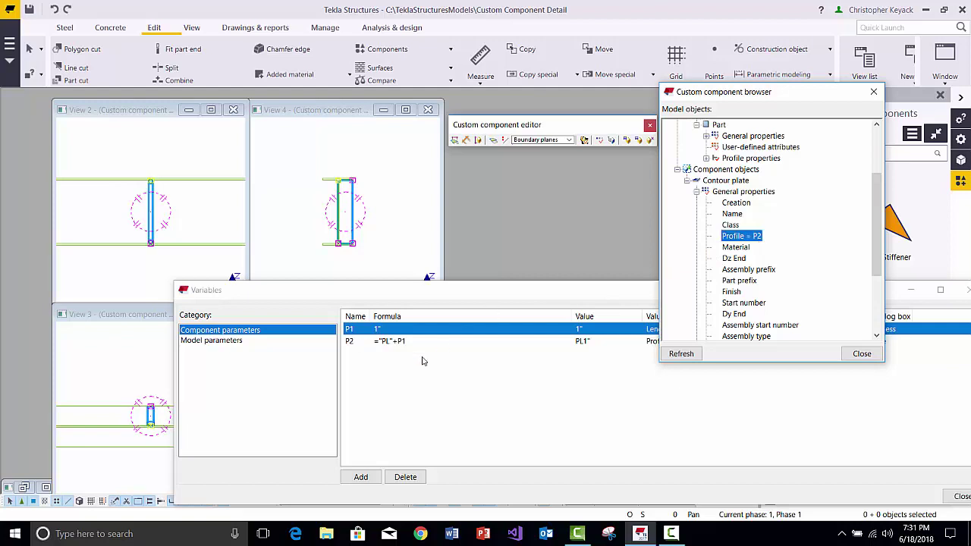
Step: Set the Plate Thickness parameter's formula to 1/2, with the 3D component view and the variables both unobstructed
left_click(395, 409)
left_click_drag(474, 296, 414, 420)
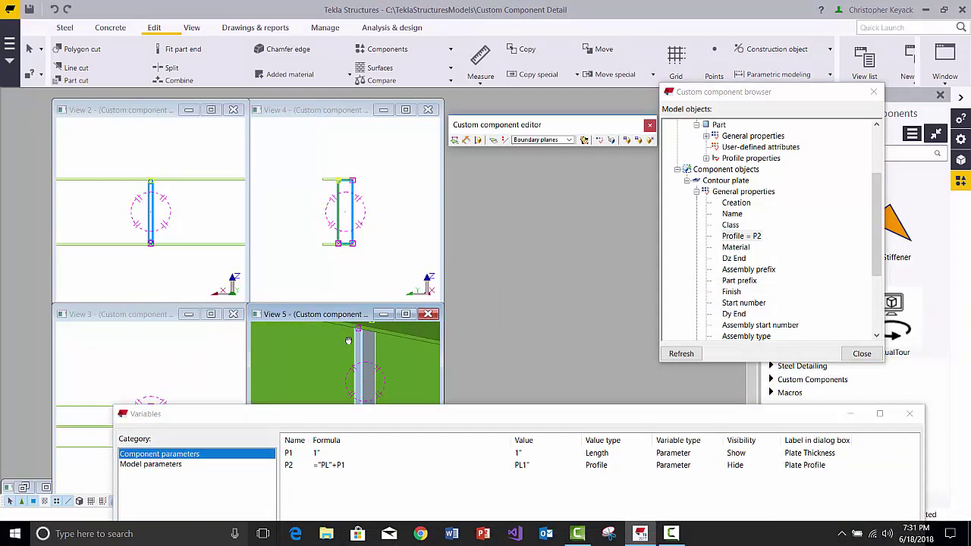
left_click_drag(345, 315, 347, 210)
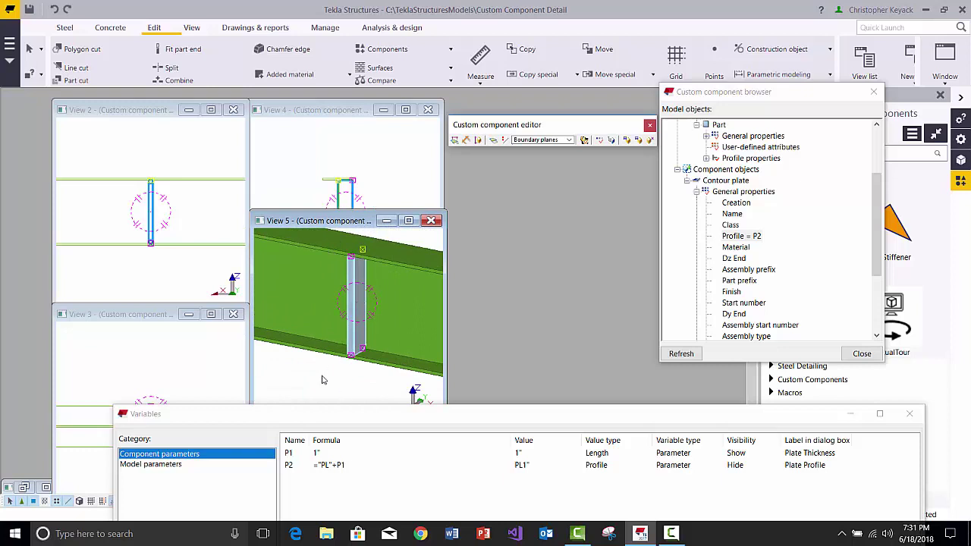
double_click(306, 453)
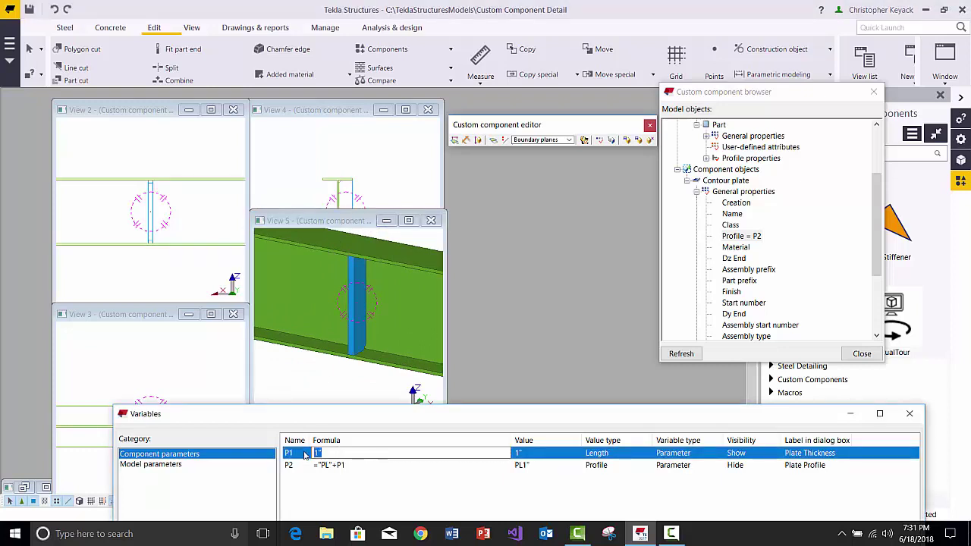
type("1/2")
key("Return")
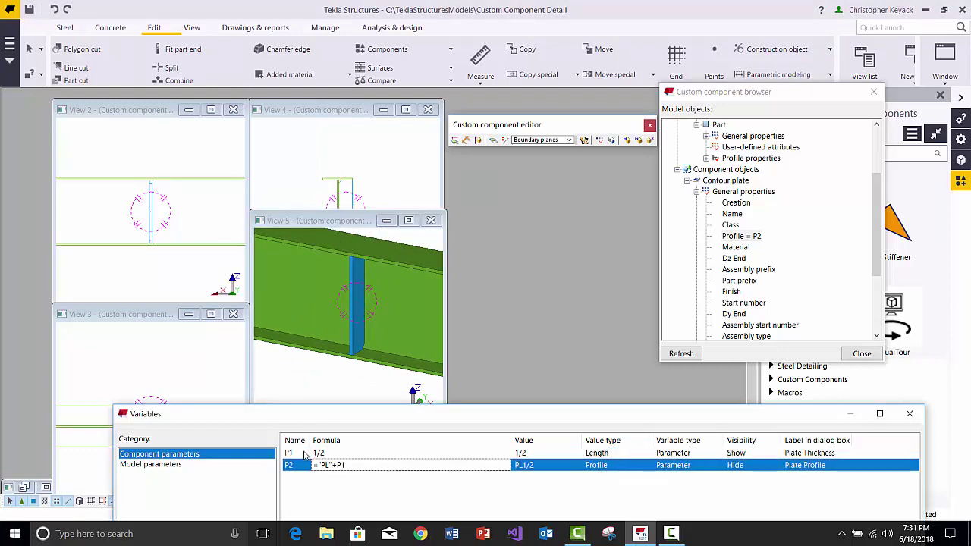
left_click(327, 376)
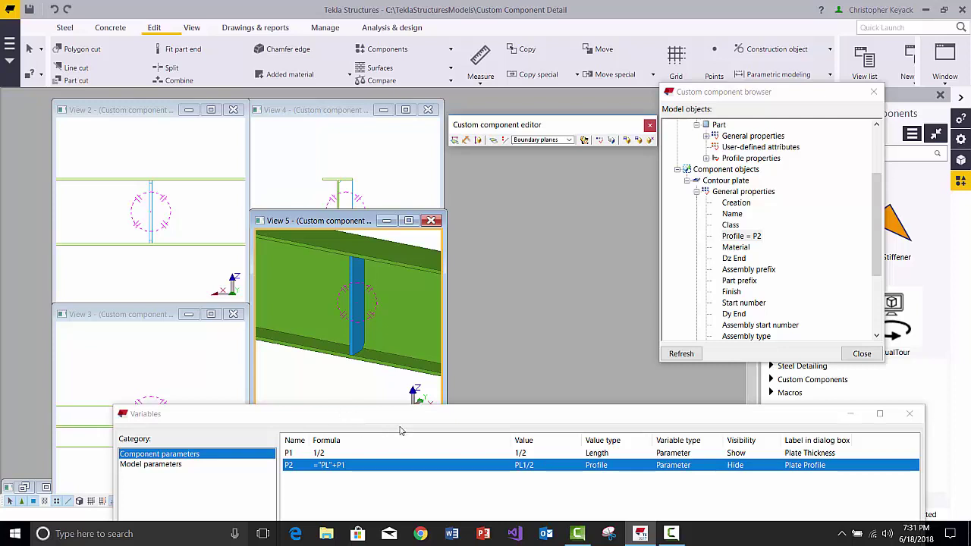
Step: Close the custom component editor, saving MyStiffener2 and replacing all its occurrences, and restore the 3D model view
left_click(626, 129)
left_click(650, 142)
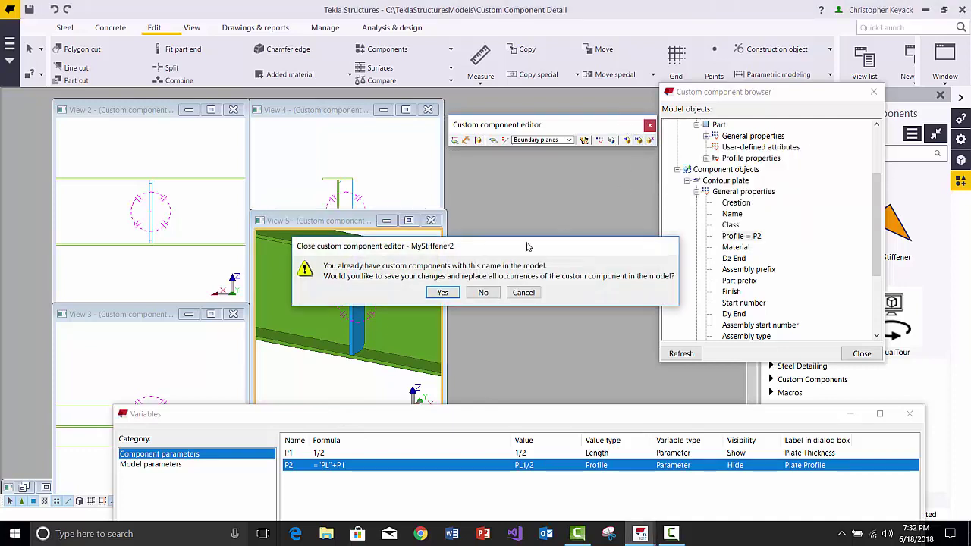
left_click(445, 294)
left_click(482, 318)
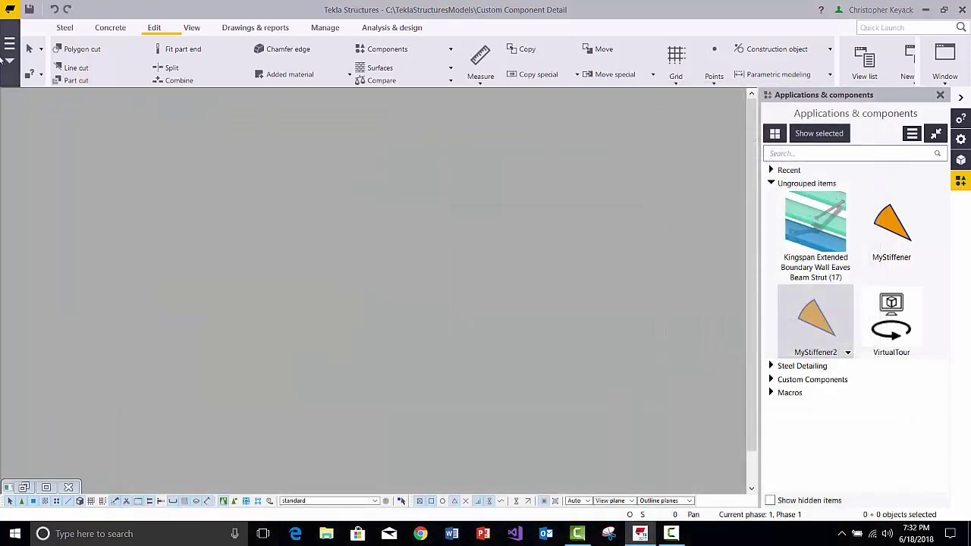
left_click(25, 488)
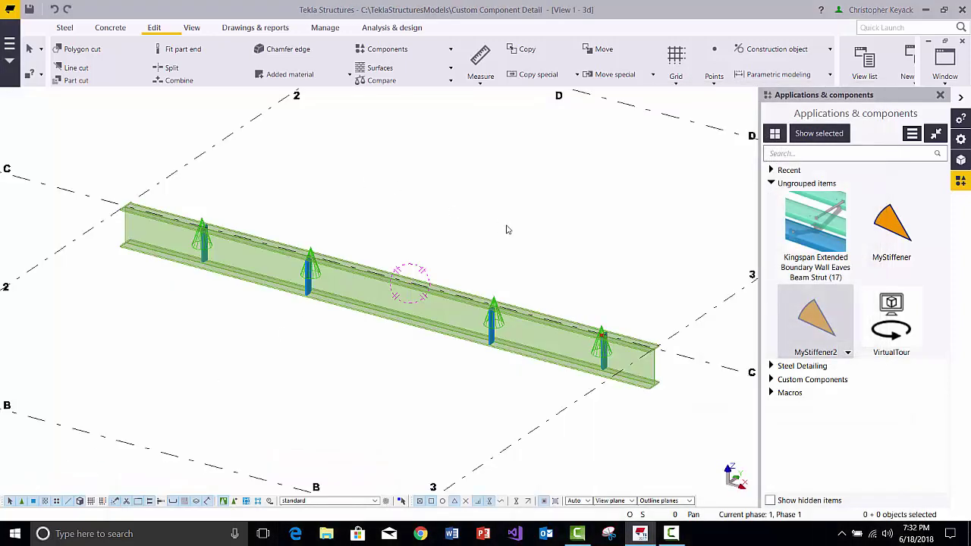
Step: Modify the second MyStiffener2 from the beam's grid 2 end to a plate thickness of 1"
scroll(532, 327, "up", 4)
scroll(447, 353, "up", 2)
scroll(305, 314, "down", 3)
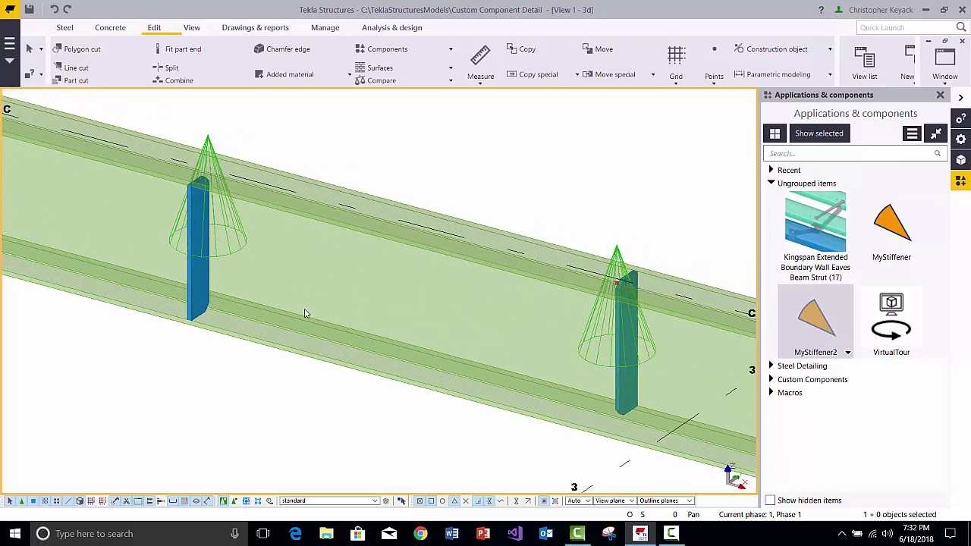
scroll(455, 353, "down", 2)
middle_click_drag(365, 317, 513, 342)
scroll(513, 342, "down", 1)
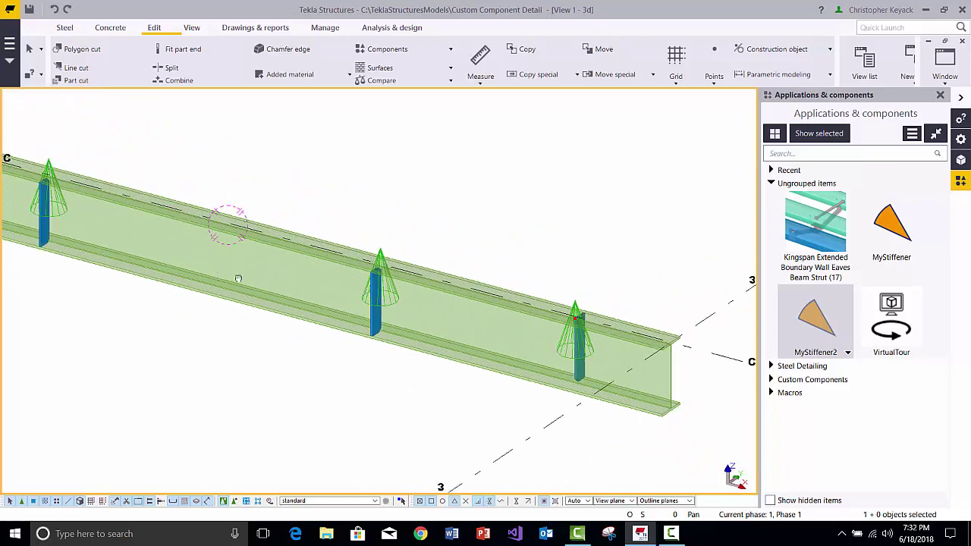
middle_click_drag(212, 271, 466, 339)
double_click(302, 228)
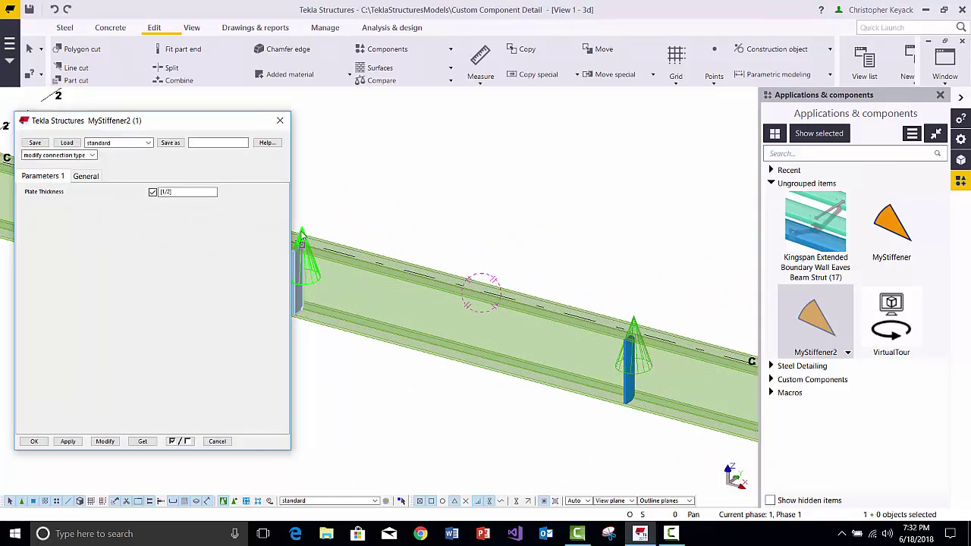
left_click(180, 192)
double_click(180, 191)
type("1")
left_click(107, 444)
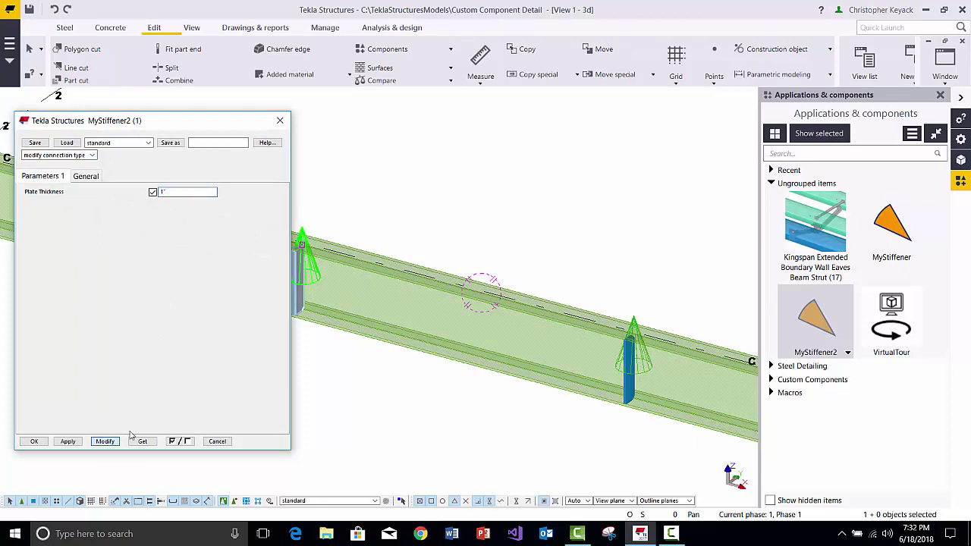
Step: Modify the MyStiffener2 nearest the beam's grid 2 end to a plate thickness of 3/4
middle_click_drag(388, 347, 567, 380)
middle_click_drag(467, 305, 500, 315)
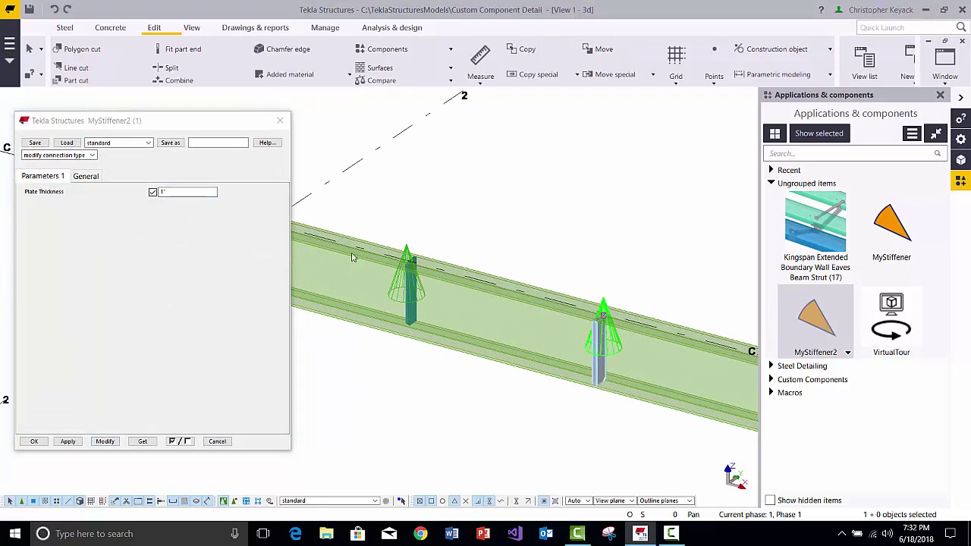
left_click(406, 248)
left_click(182, 192)
double_click(180, 192)
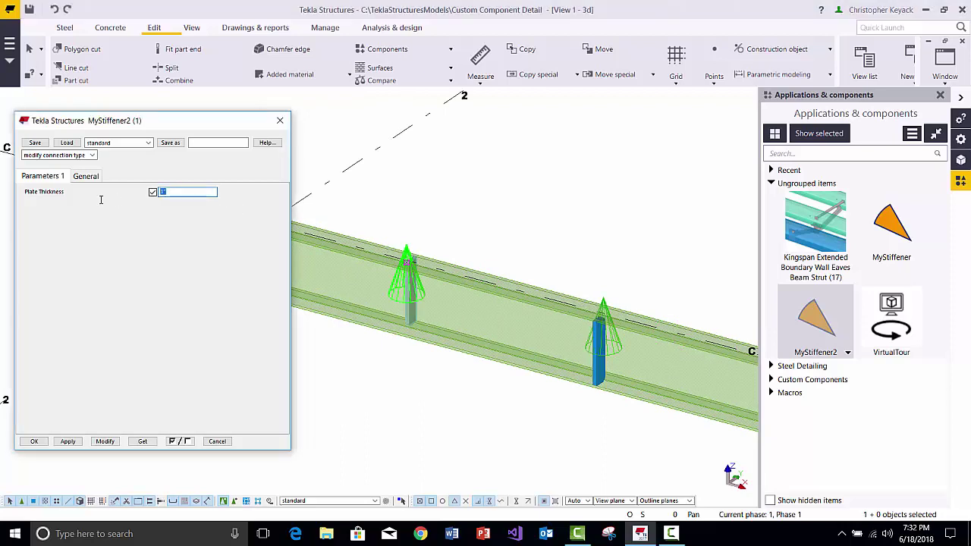
type("3/4")
left_click(106, 441)
Step: Modify the third MyStiffener2 from the beam's grid 2 end to a plate thickness of 3"
middle_click_drag(553, 438, 444, 353, "ctrl")
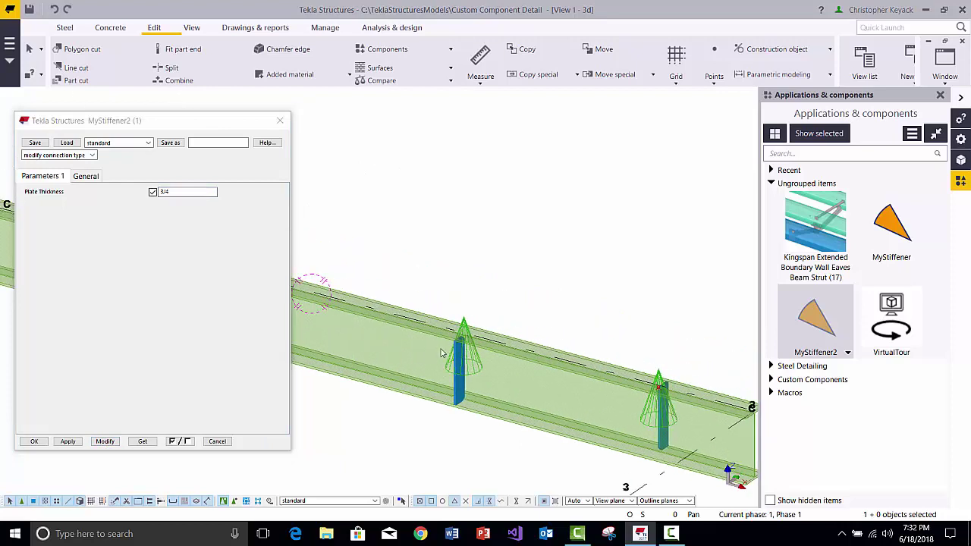
double_click(175, 192)
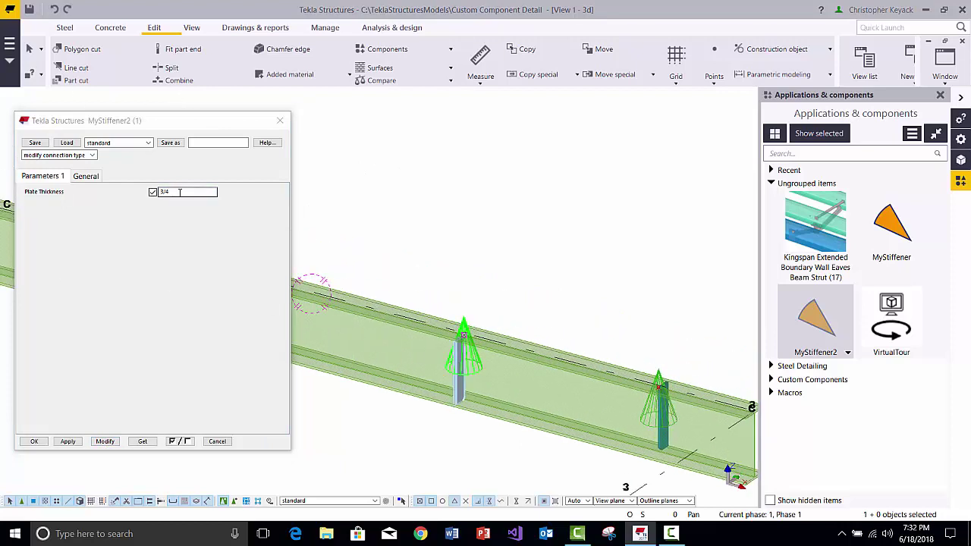
type("3\"")
left_click(105, 441)
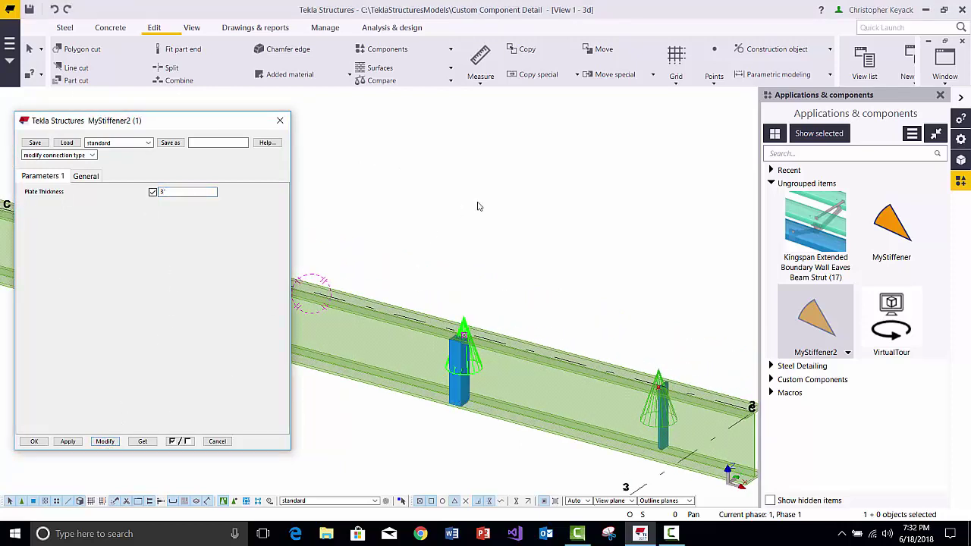
middle_click_drag(406, 307, 471, 228)
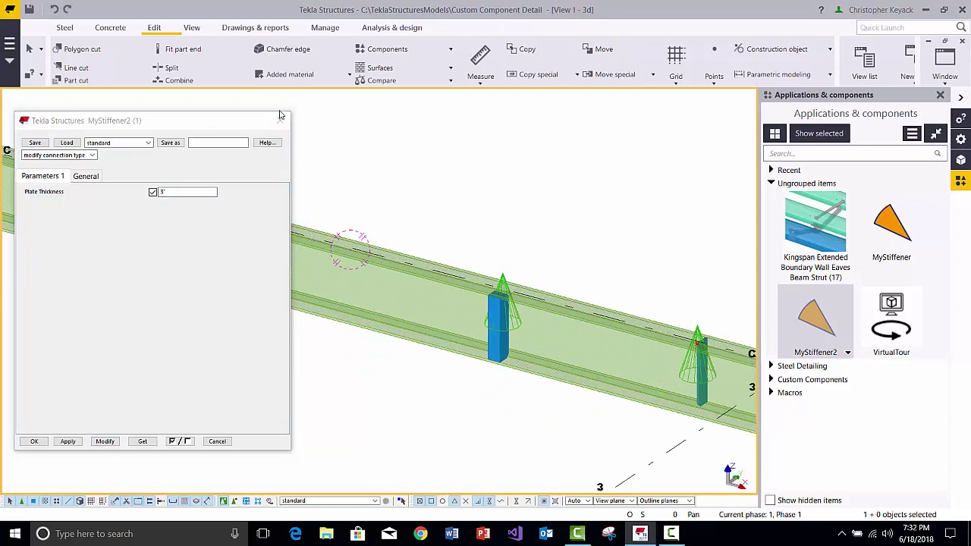
Step: Close the current component properties and open those of the MyStiffener2 component nearest grid line 3
left_click(280, 119)
scroll(461, 307, "down", 3)
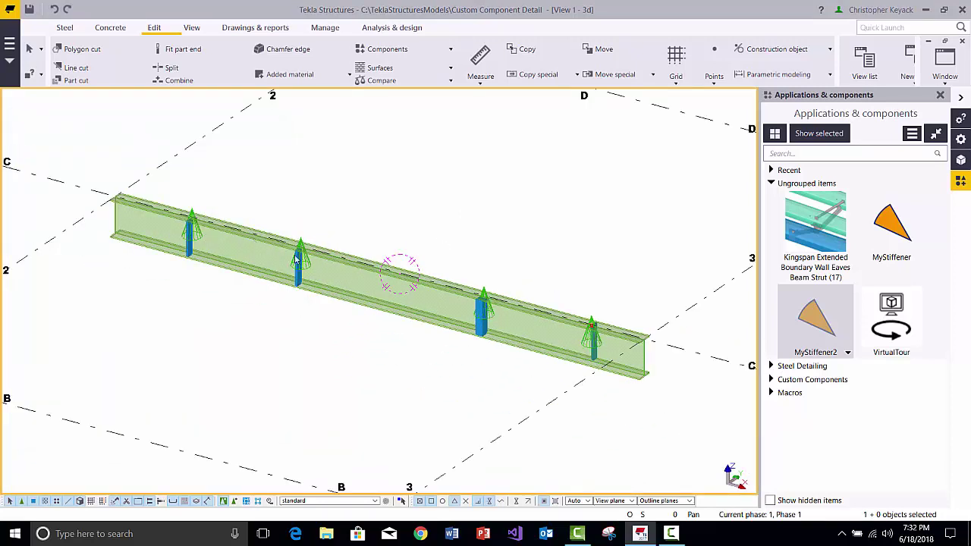
scroll(600, 331, "up", 3)
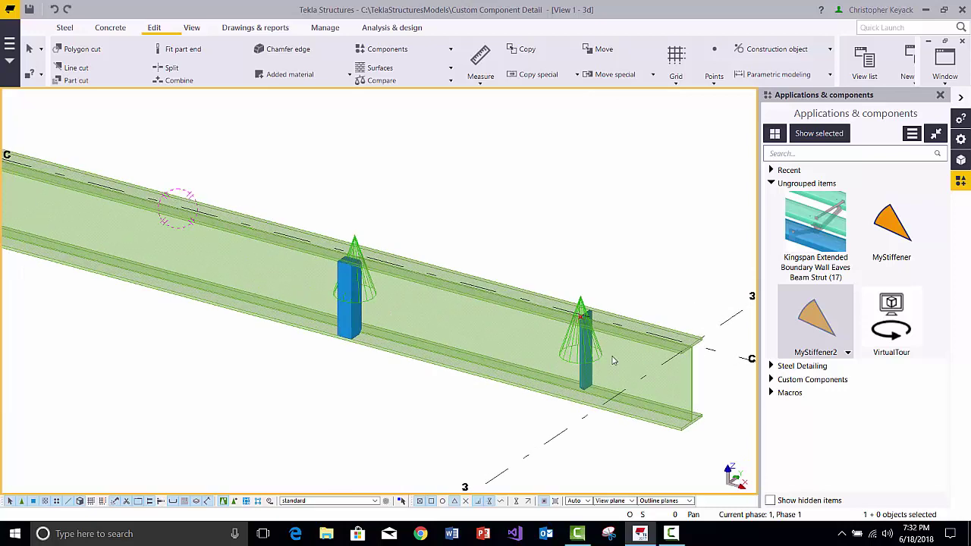
double_click(581, 307)
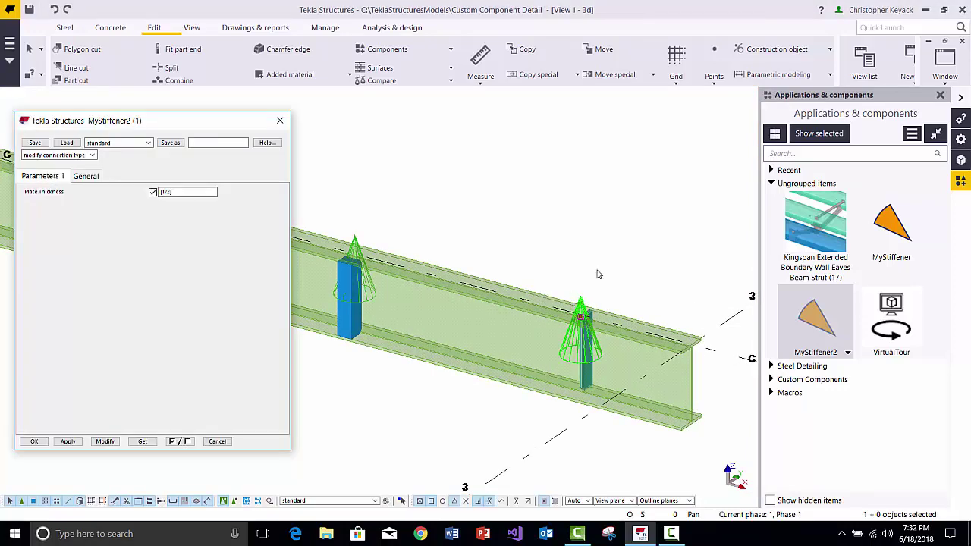
middle_click_drag(600, 262, 568, 277)
left_click(563, 288)
left_click(547, 322)
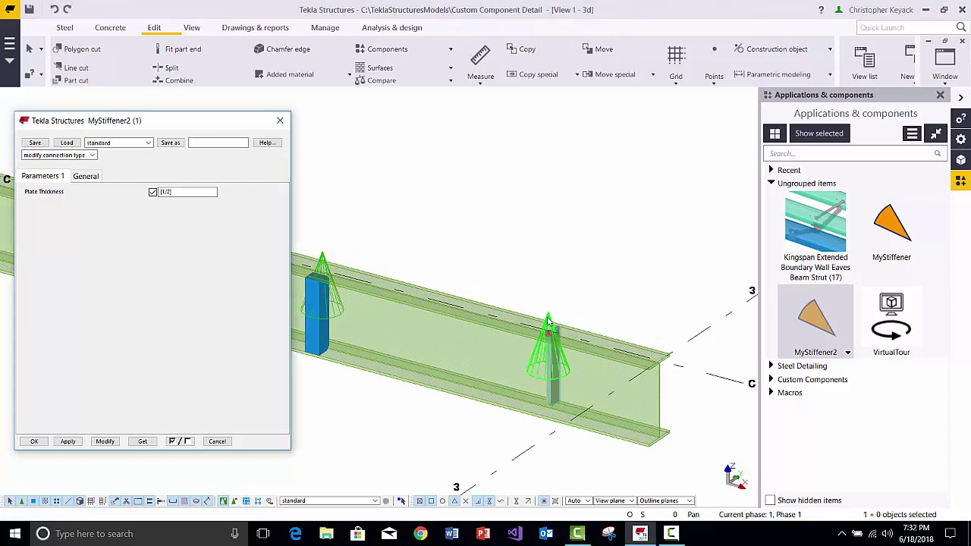
Step: Set the plate thickness of the stiffener nearest grid line 3 to 1" and modify the component
left_click(185, 195)
left_click(173, 190)
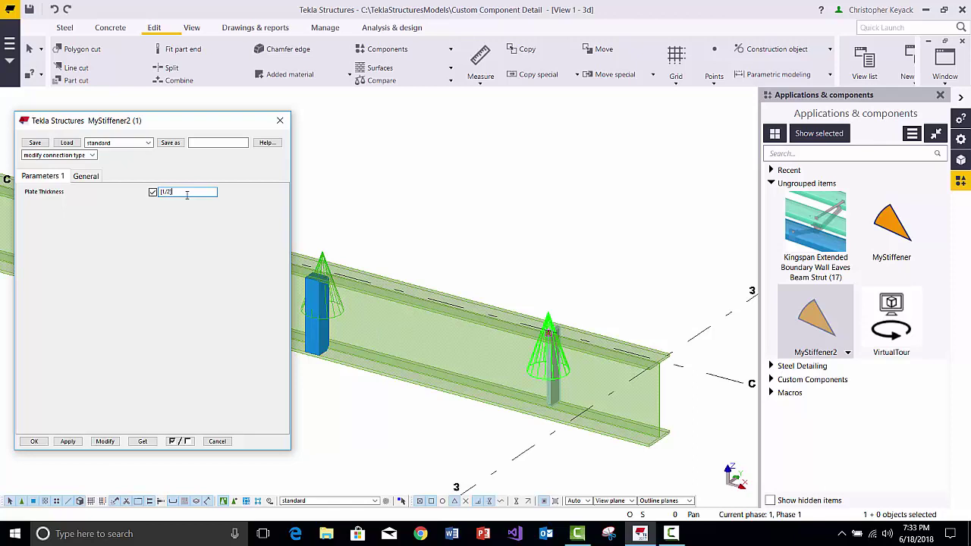
middle_click_drag(554, 284, 590, 266)
left_click(177, 198)
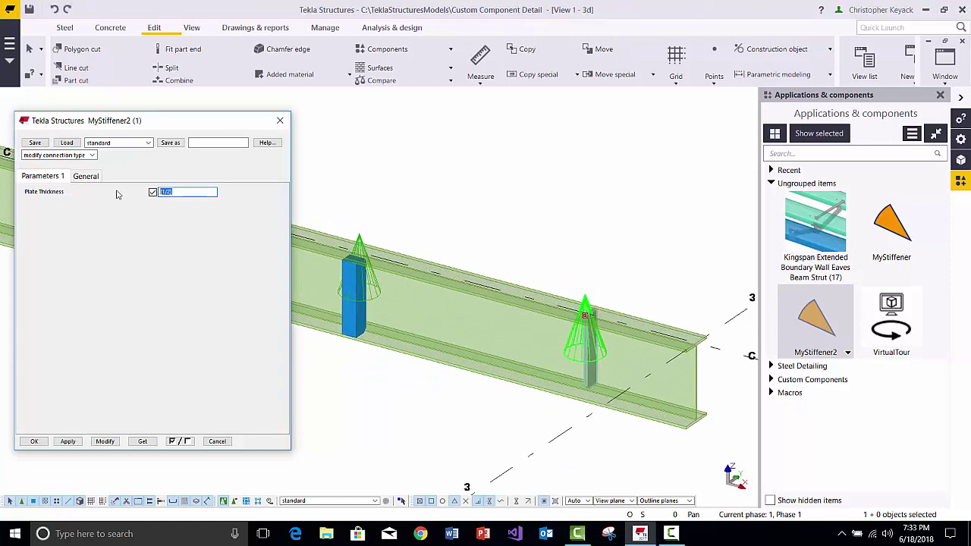
type("1")
left_click(104, 441)
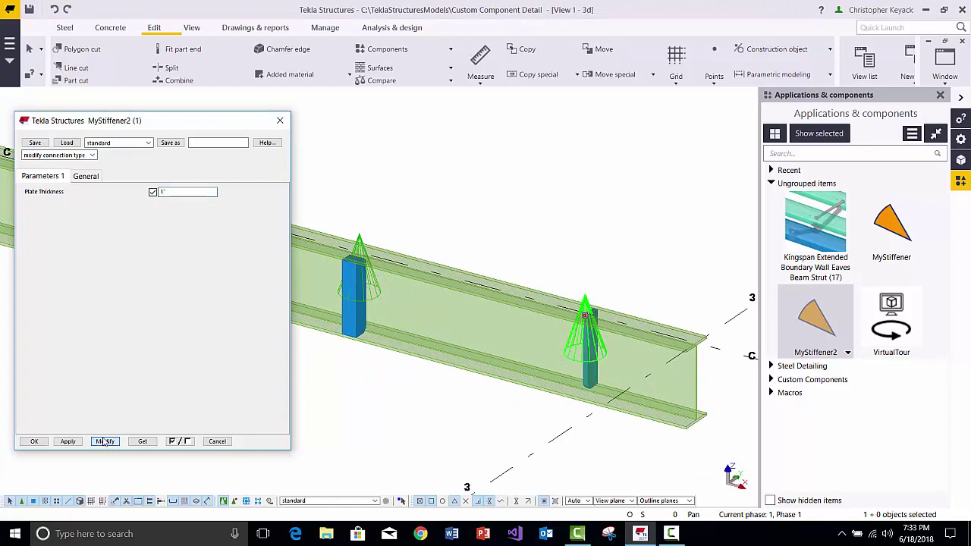
Step: Clear the plate thickness value of the same stiffener, modify the component and close its properties
scroll(599, 313, "up", 2)
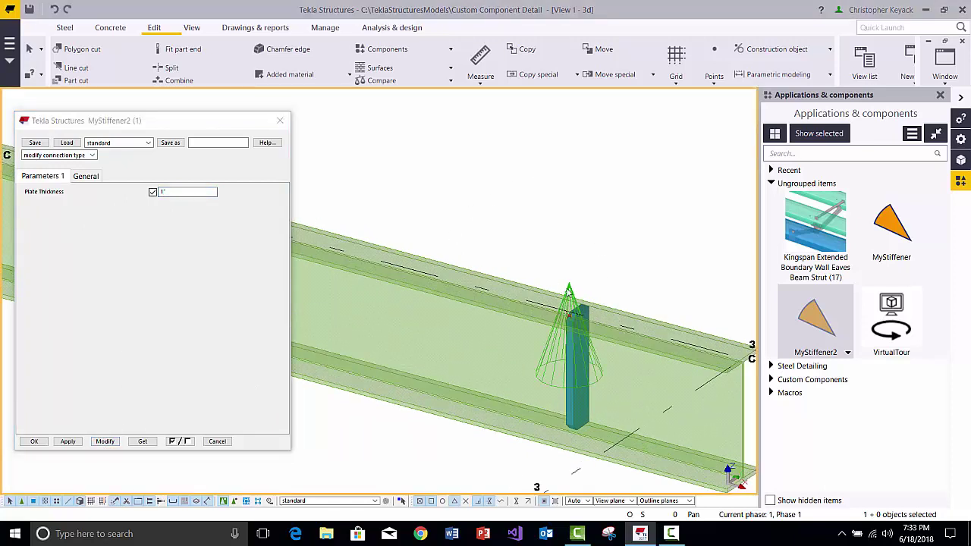
left_click(179, 193)
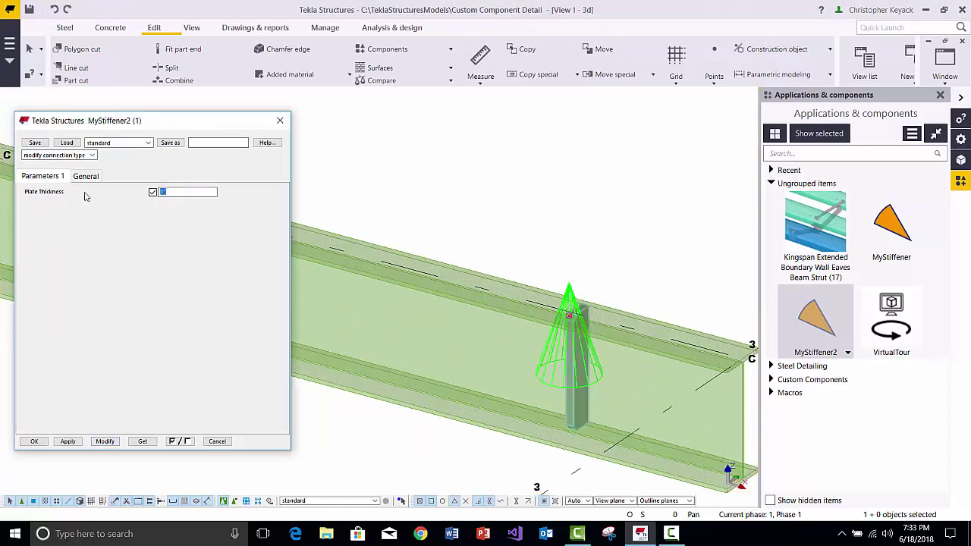
key("Delete")
left_click(105, 441)
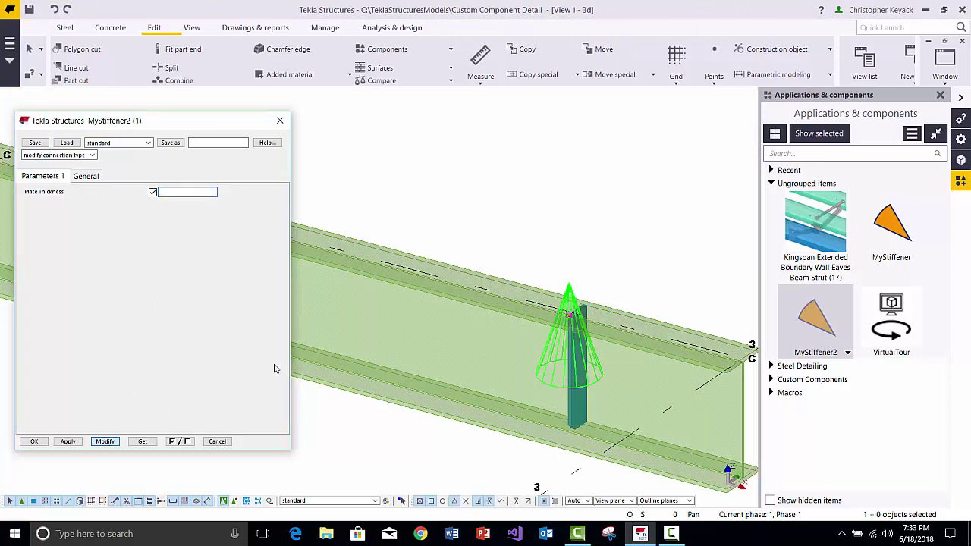
left_click(151, 443)
left_click(279, 122)
Step: Bring the whole beam with its four stiffeners into view and save the model
scroll(373, 182, "down", 6)
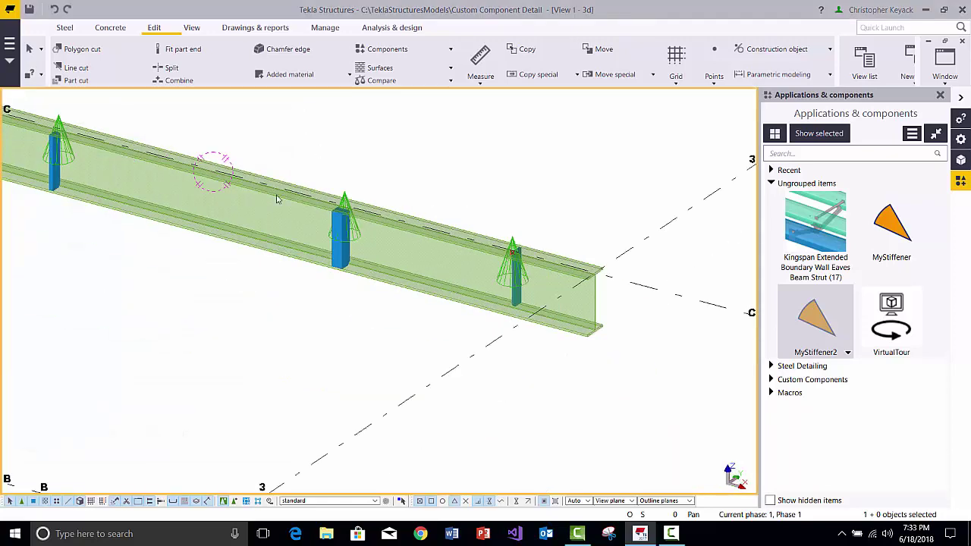
middle_click_drag(207, 243, 286, 319)
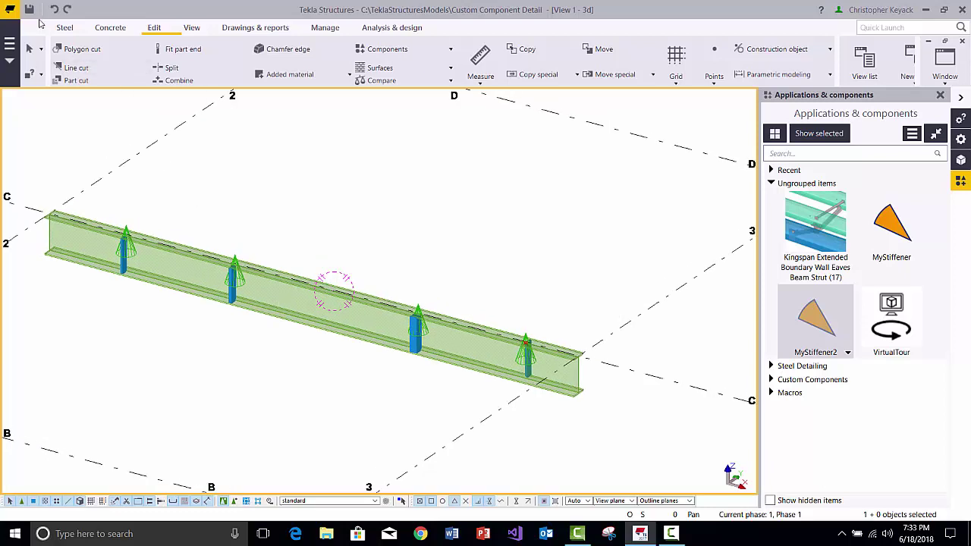
left_click(30, 9)
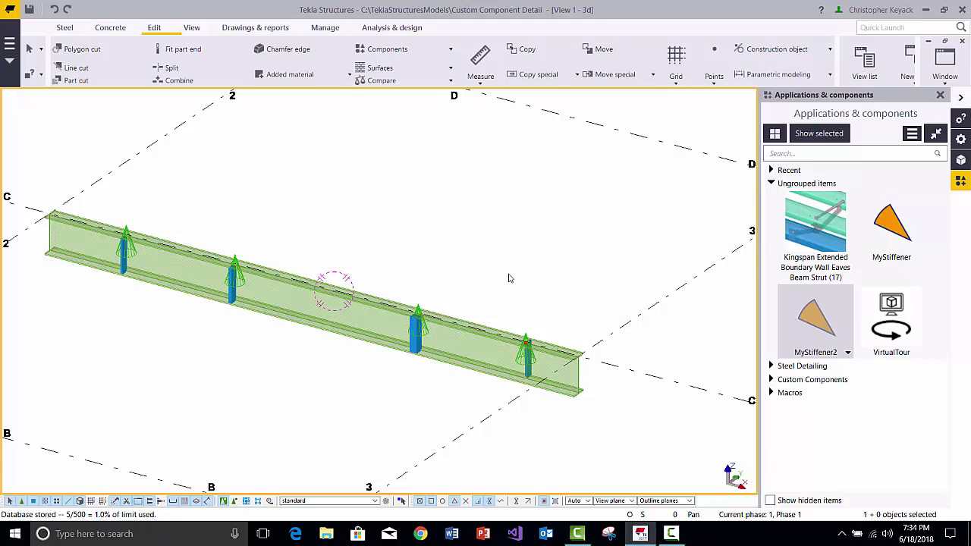
Step: Open the MyStiffener2 component for editing in the custom component editor
scroll(529, 330, "up", 2)
right_click(802, 324)
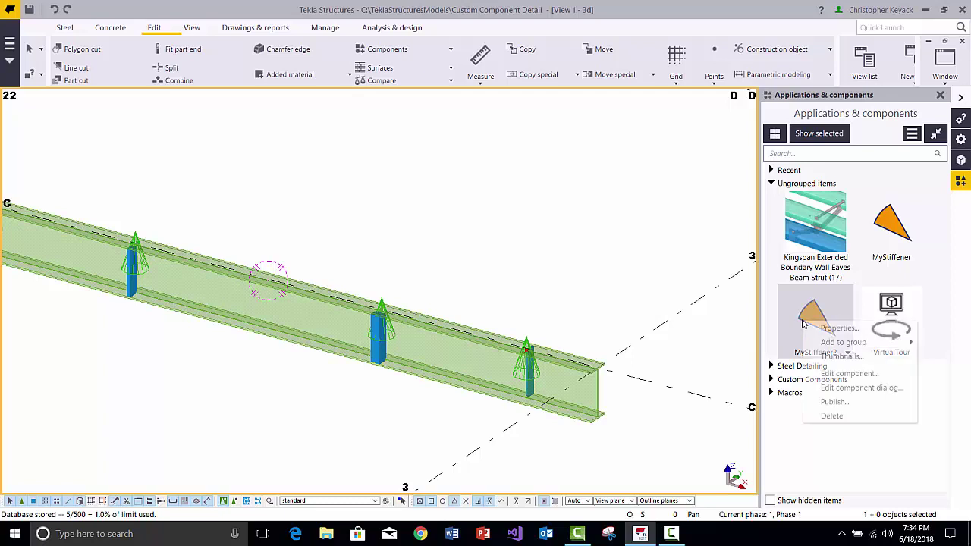
left_click(842, 374)
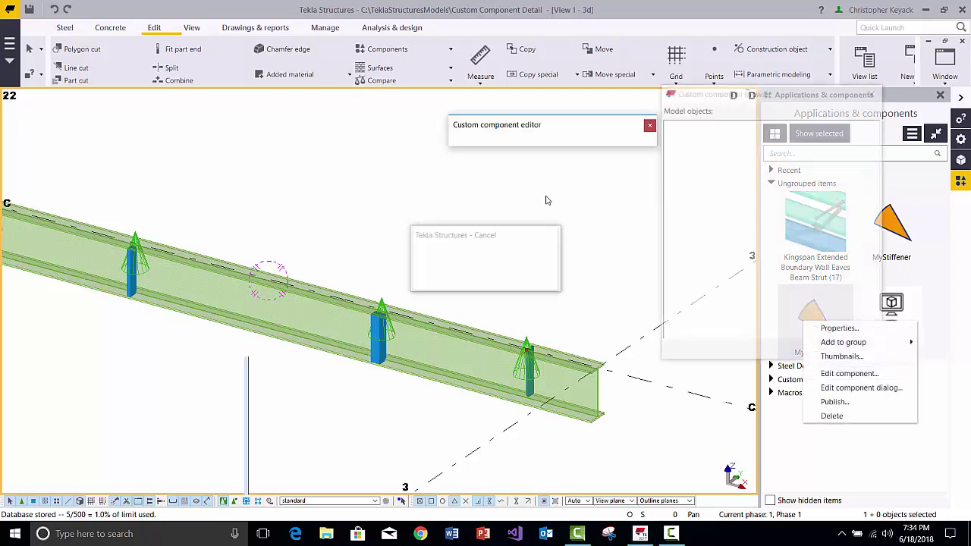
Step: Restore the maximized 3D view window and tile the component editor views vertically
left_click(946, 61)
left_click(811, 154)
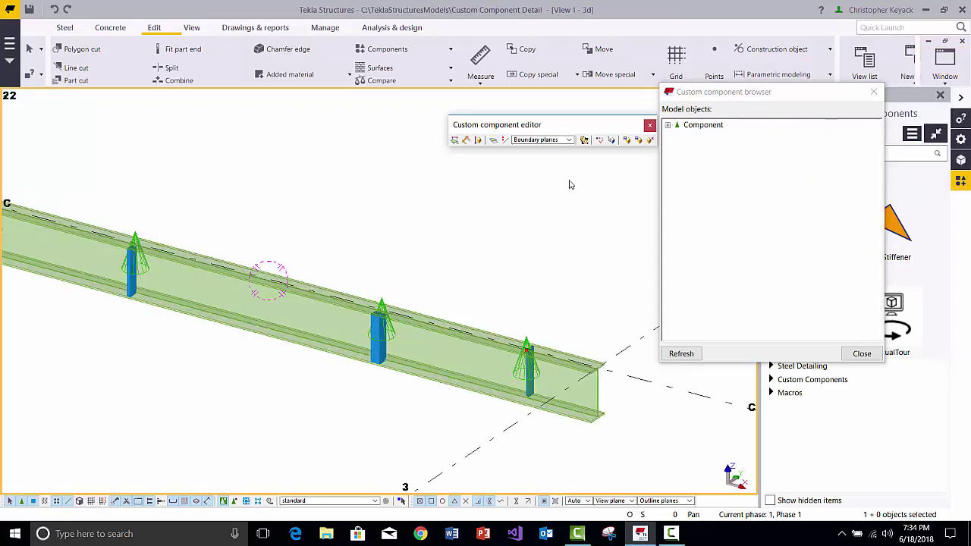
left_click(928, 42)
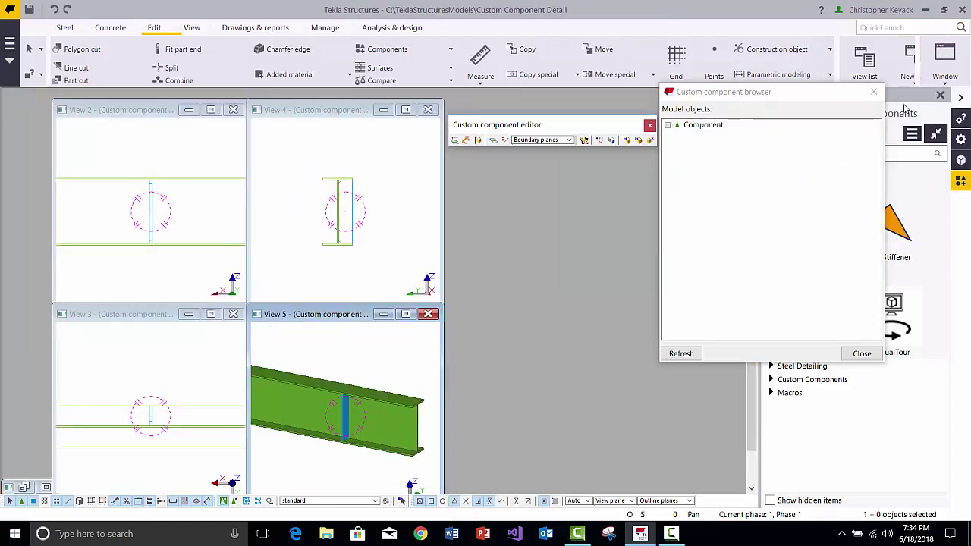
left_click(944, 63)
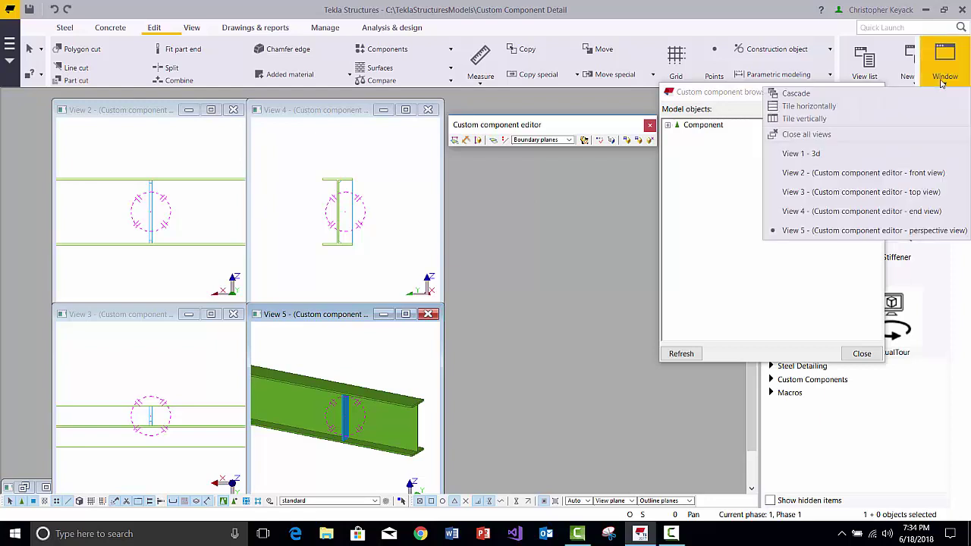
left_click(831, 122)
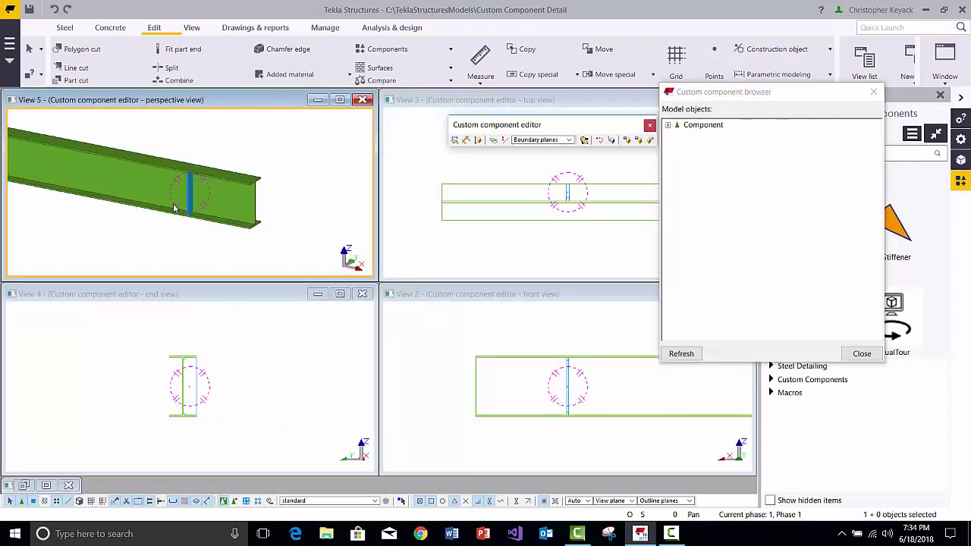
Step: Examine how the contour plate, the primary beam and the plate's outer upper corner point are listed in the custom component browser
scroll(171, 201, "up", 3)
left_click(214, 179)
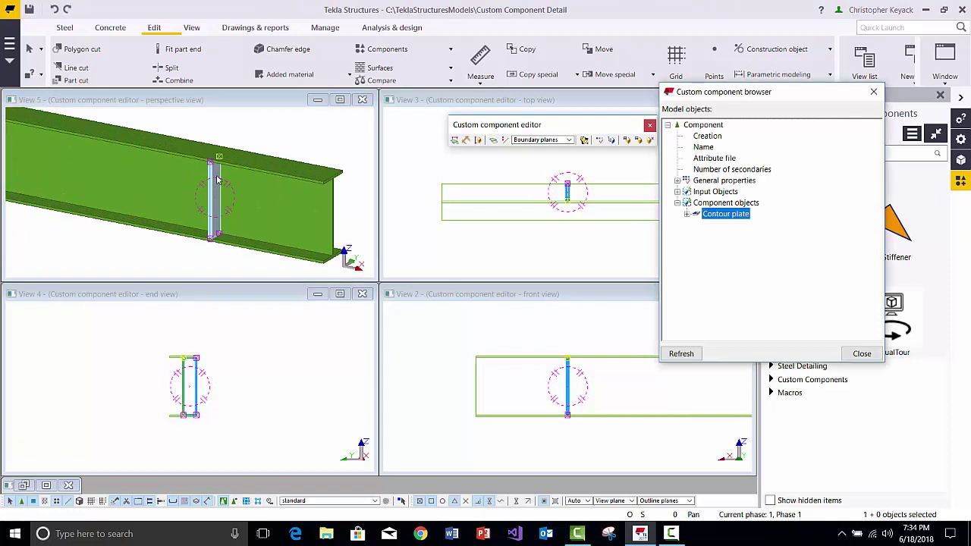
left_click(277, 196)
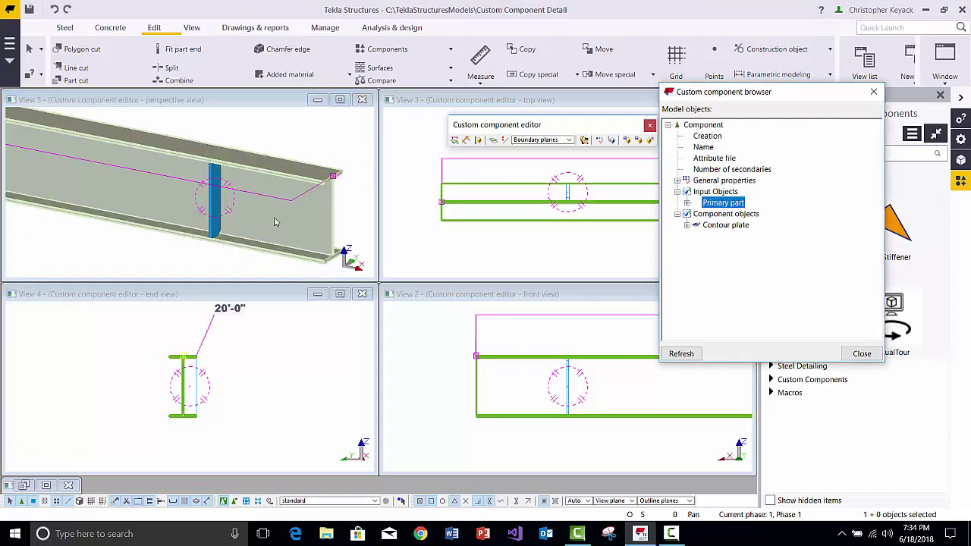
left_click(214, 176)
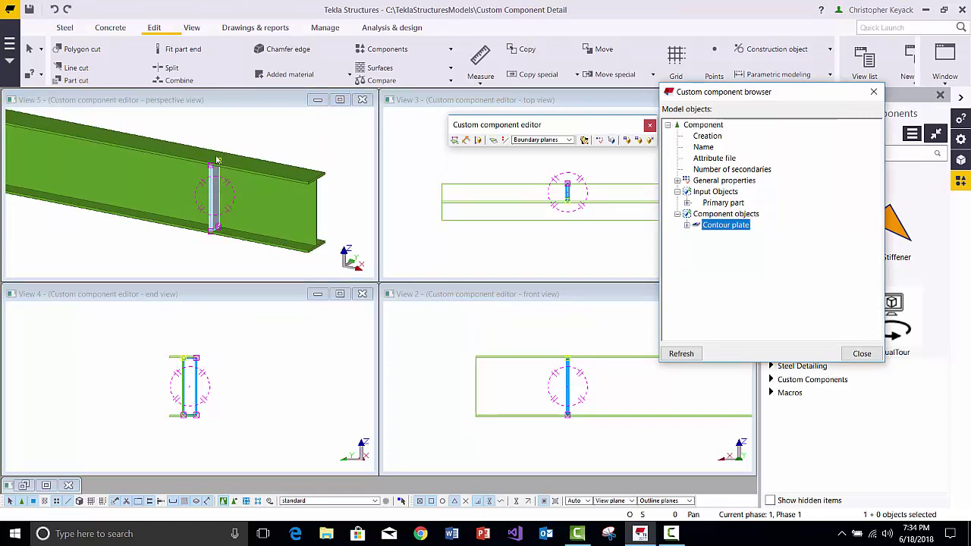
scroll(214, 173, "up", 1)
scroll(214, 173, "up", 1)
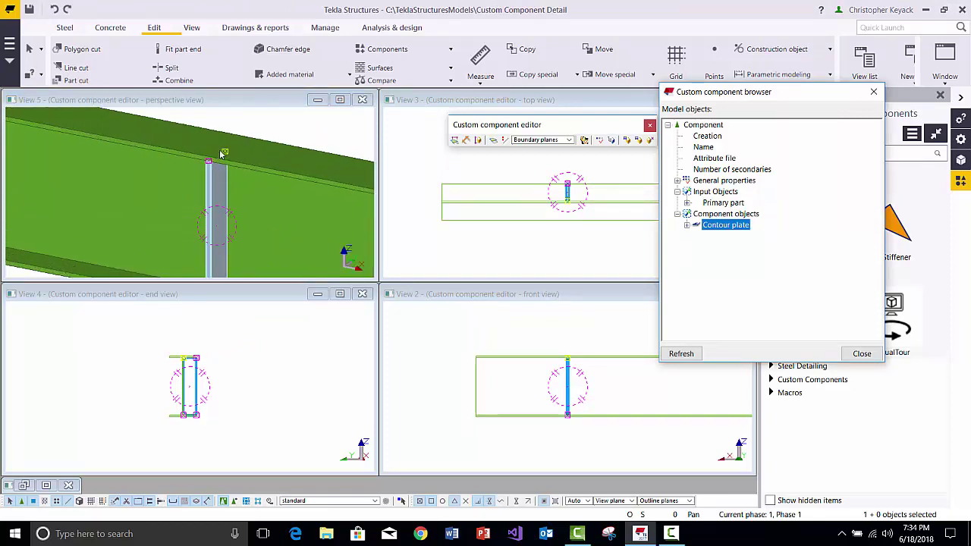
scroll(223, 191, "down", 3)
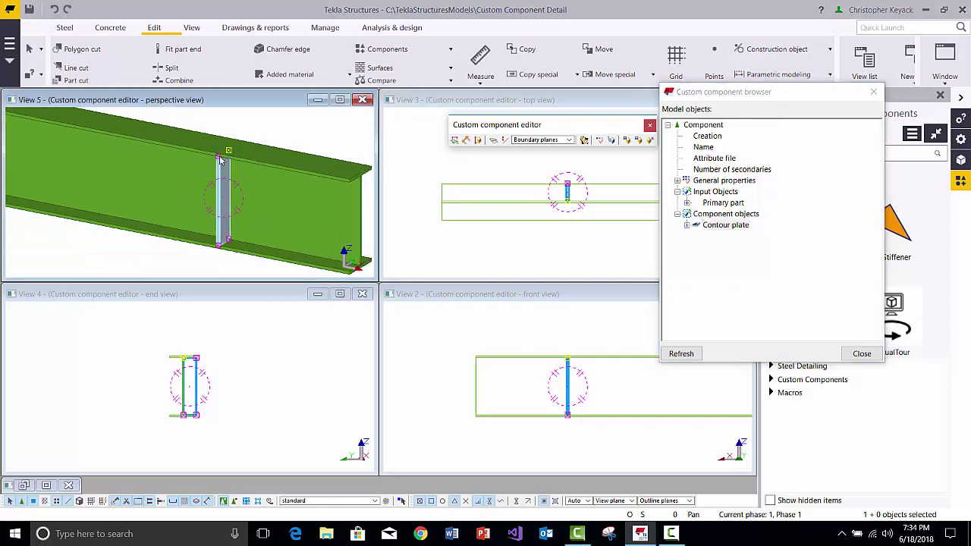
left_click(220, 161)
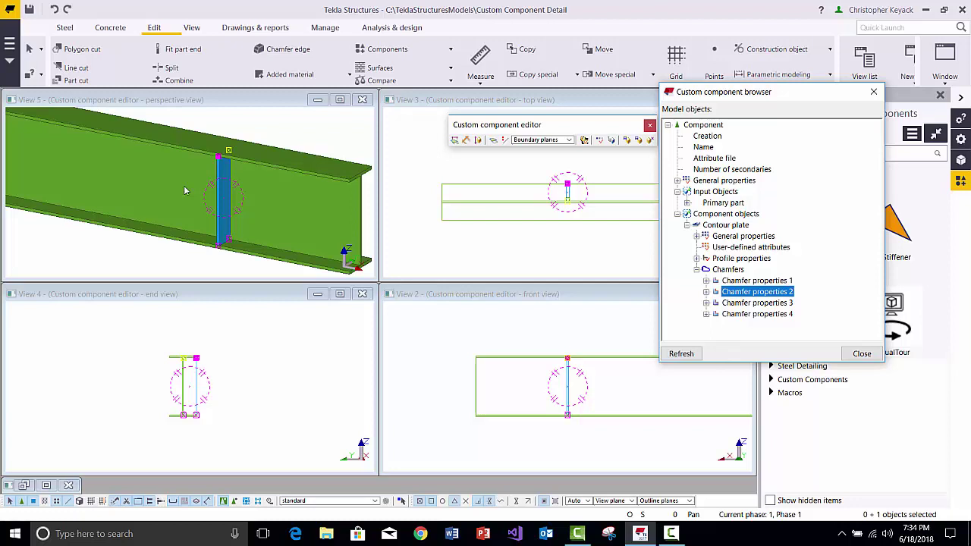
left_click(279, 135)
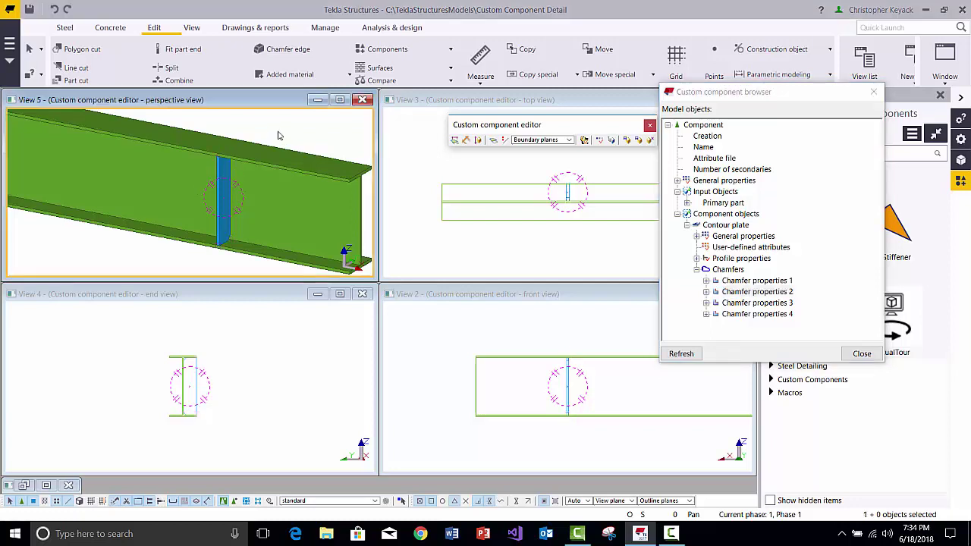
Step: Select the contour plate's outer upper corner point in the perspective view and examine its position against the beam's top flange
left_click(217, 203)
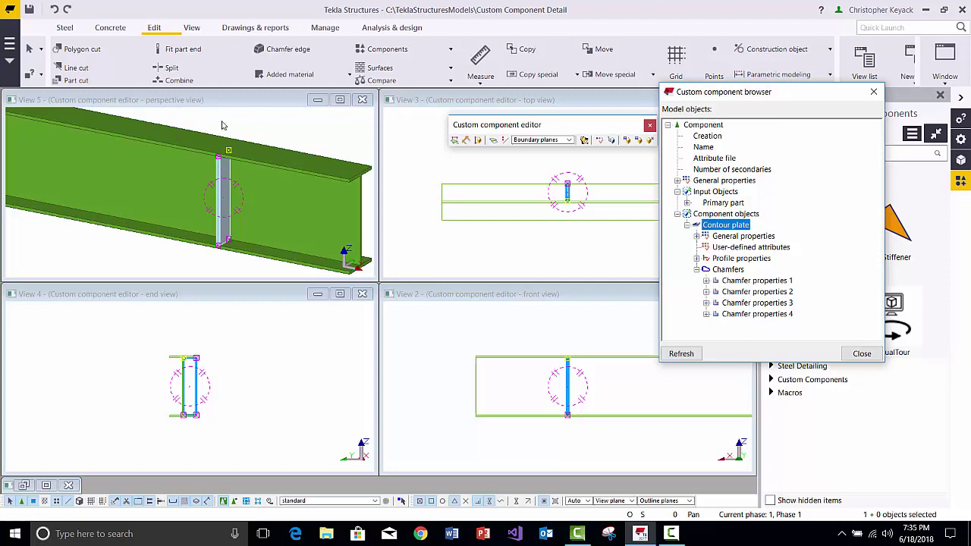
middle_click_drag(224, 123, 297, 123)
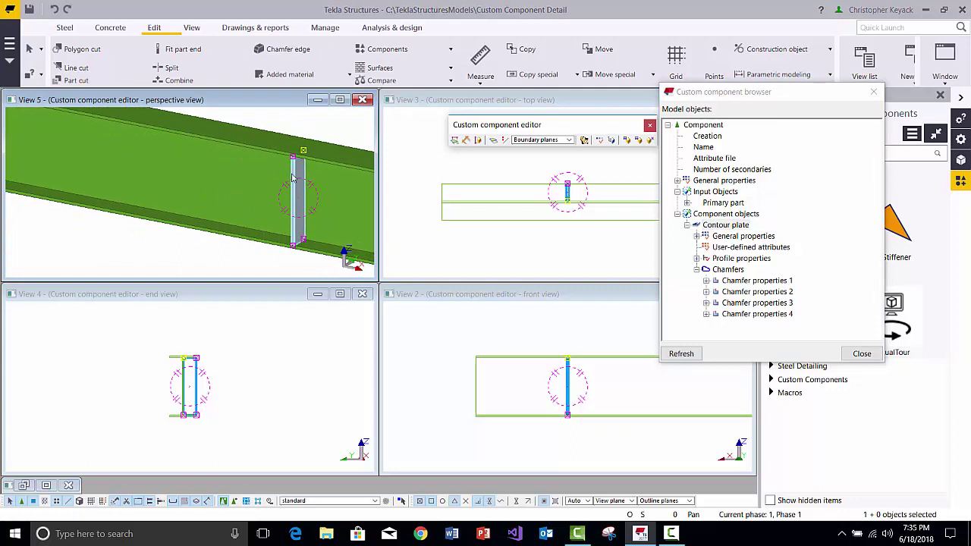
left_click(293, 160)
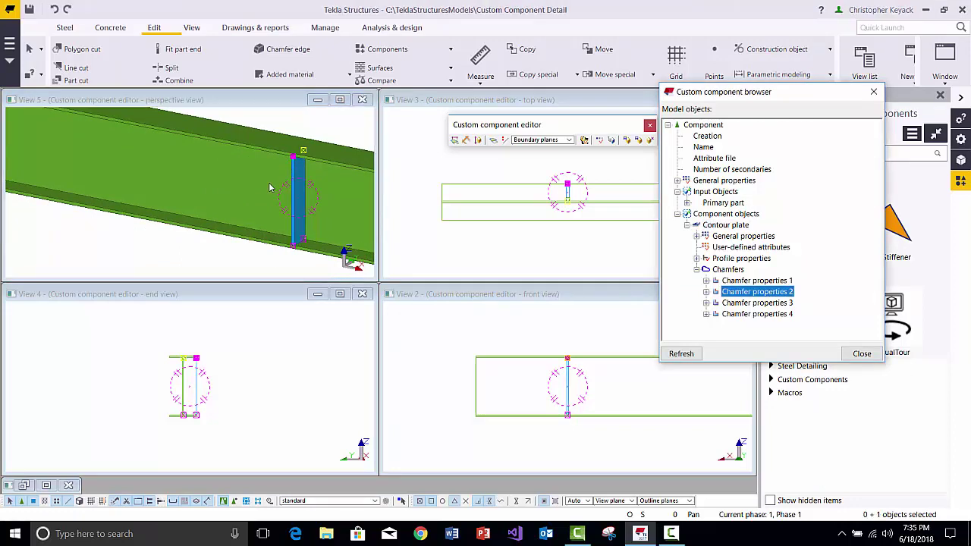
scroll(241, 190, "up", 2)
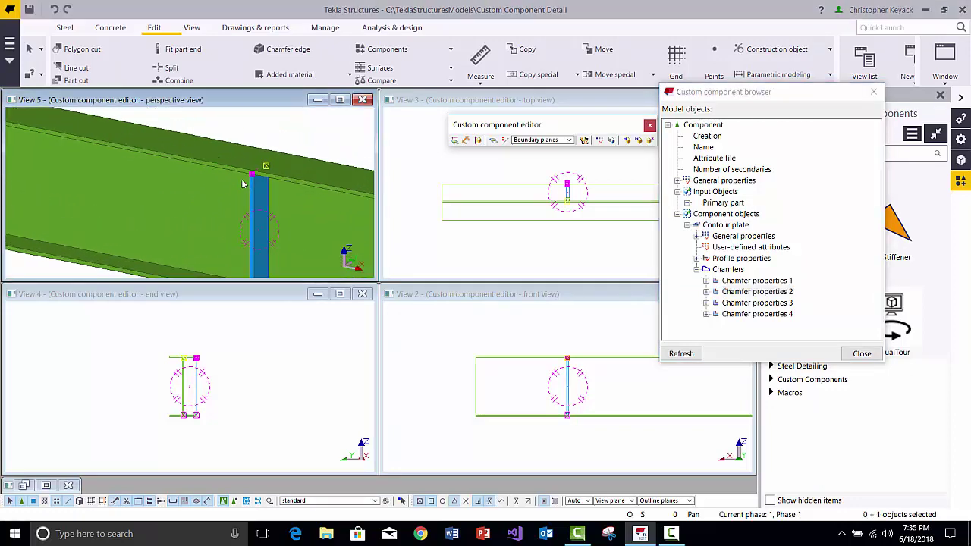
scroll(242, 184, "down", 2)
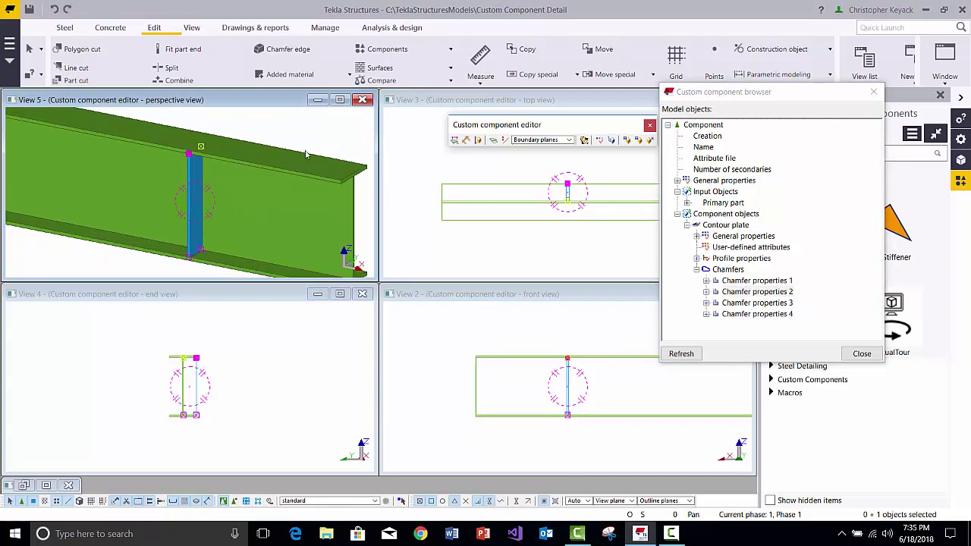
scroll(188, 157, "up", 1)
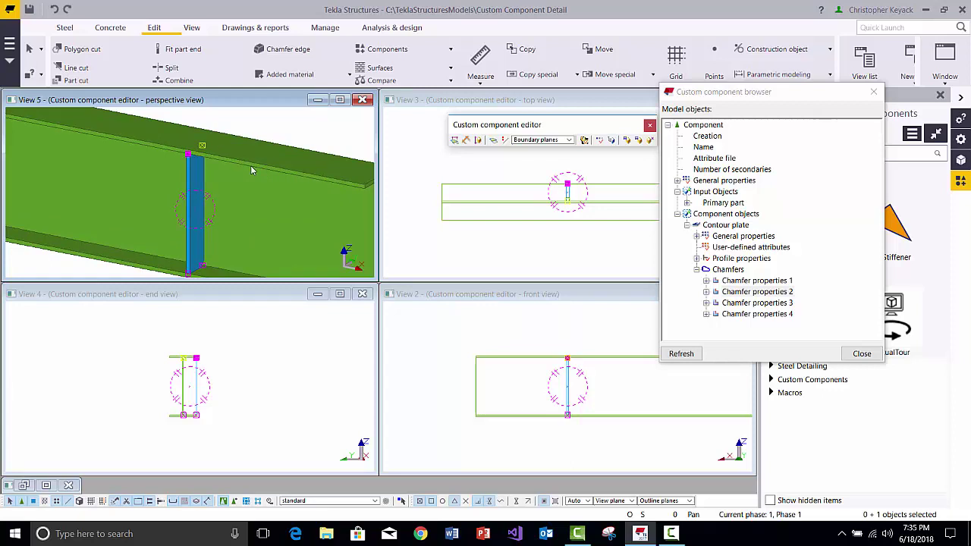
scroll(251, 166, "down", 1)
scroll(241, 203, "down", 1)
middle_click_drag(241, 215, 224, 139, "ctrl")
scroll(217, 152, "up", 3)
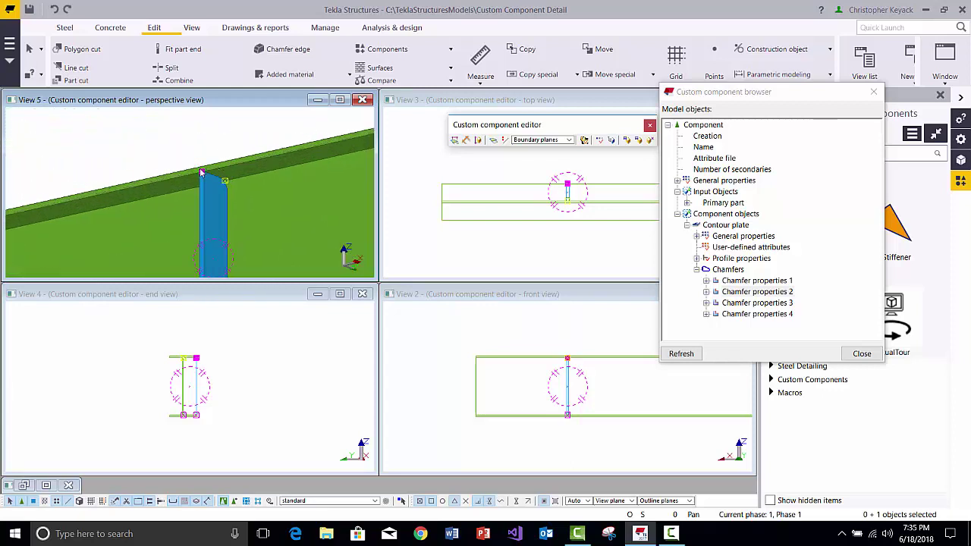
scroll(200, 181, "up", 1)
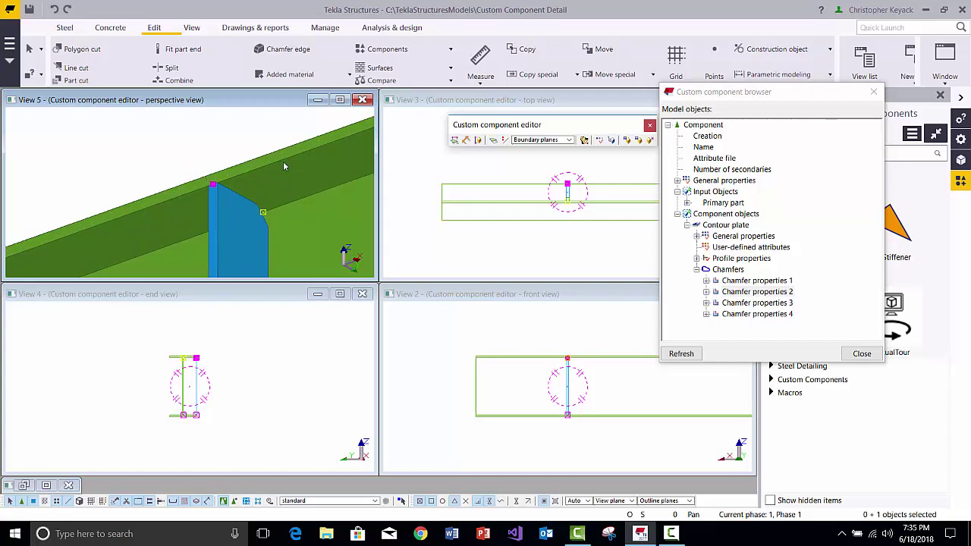
scroll(320, 183, "down", 5)
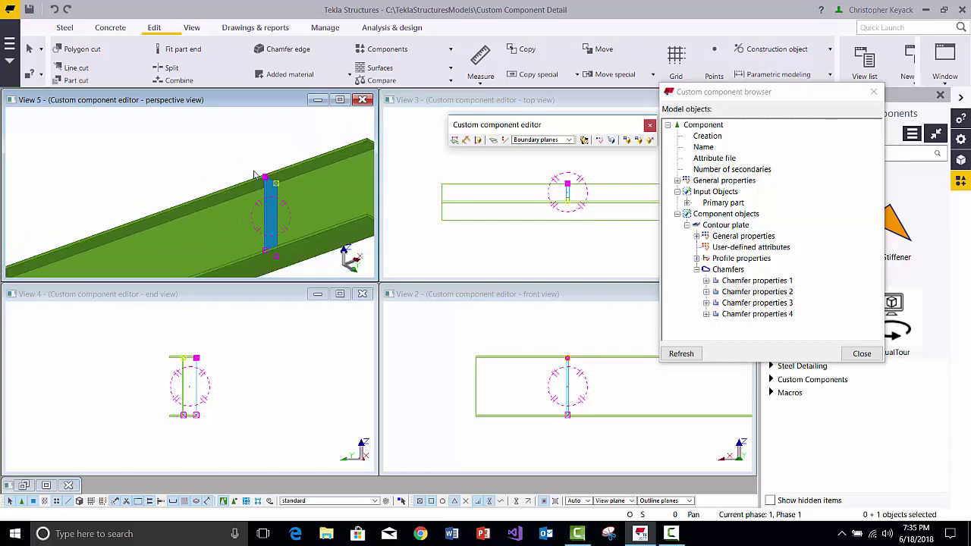
Step: Examine the stiffener plate's selected upper corner point and the beam's top flange from below and above in the perspective view
middle_click_drag(230, 161, 227, 245, "ctrl")
scroll(275, 166, "up", 4)
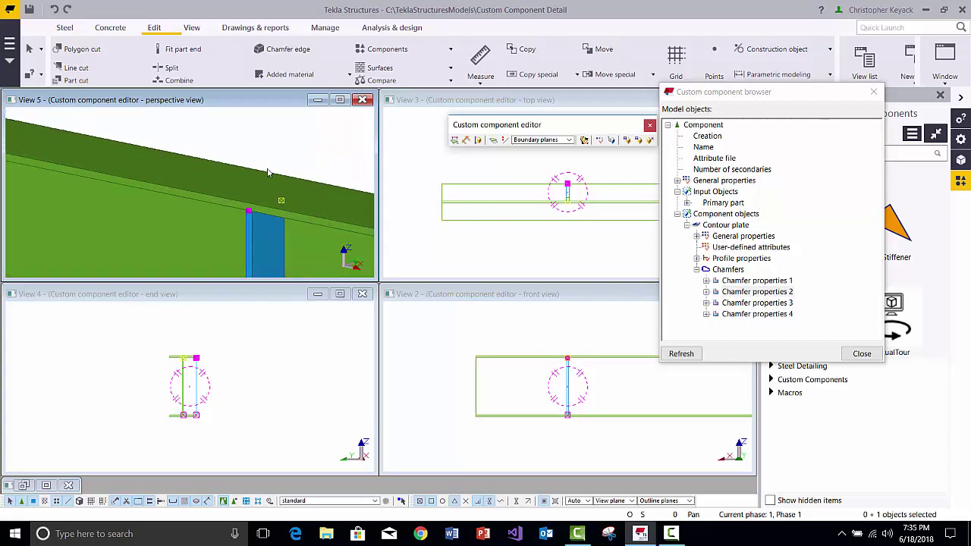
scroll(185, 193, "down", 2)
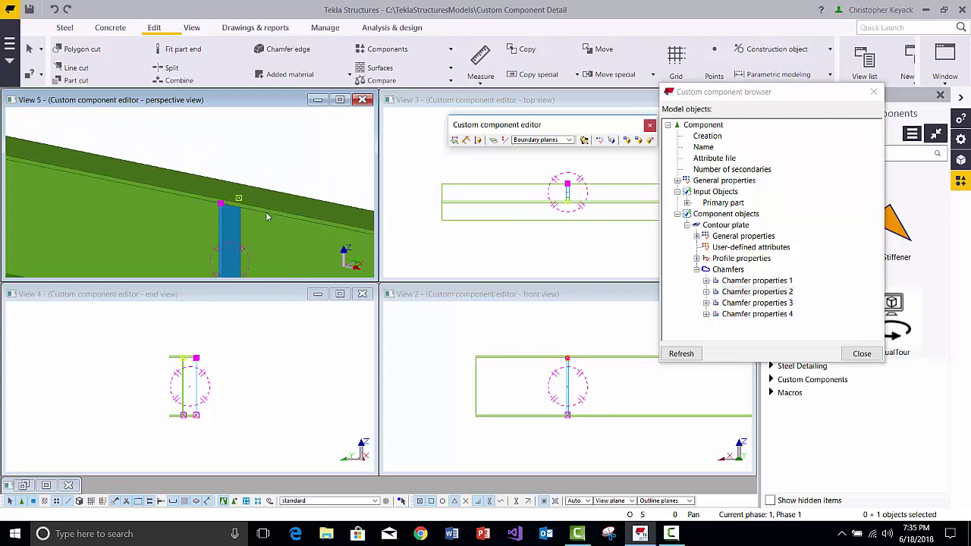
scroll(215, 198, "up", 2)
scroll(229, 186, "down", 1)
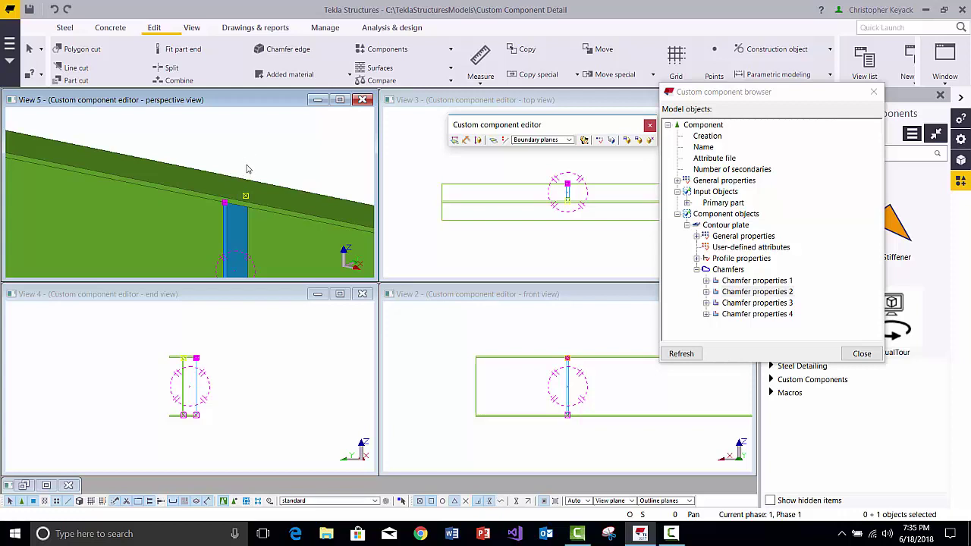
middle_click_drag(247, 166, 253, 127)
scroll(245, 161, "down", 2)
middle_click_drag(236, 166, 236, 177)
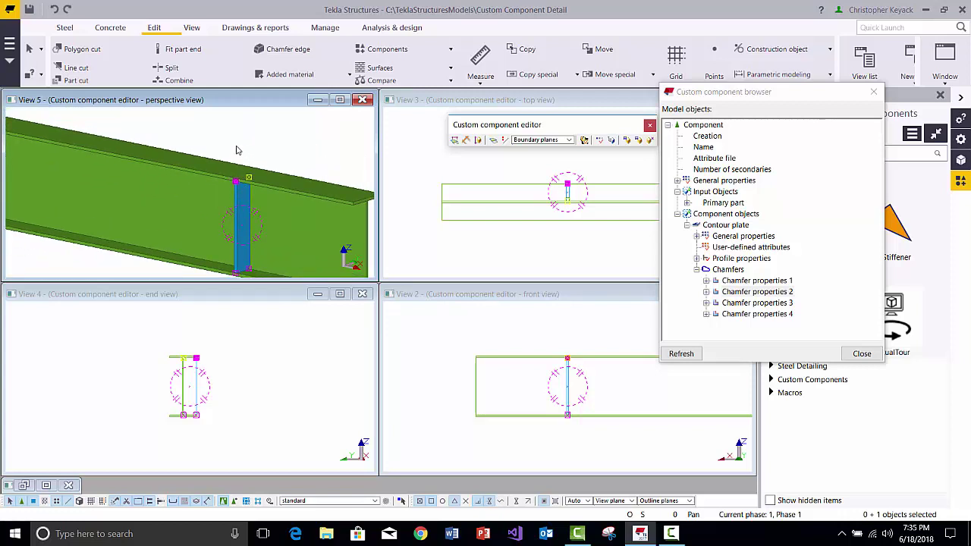
right_click(248, 148)
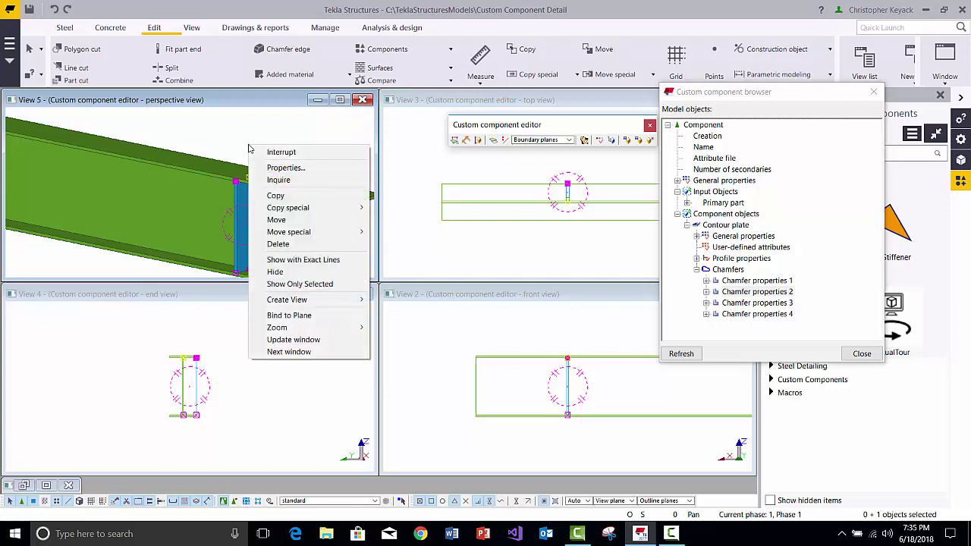
left_click(292, 317)
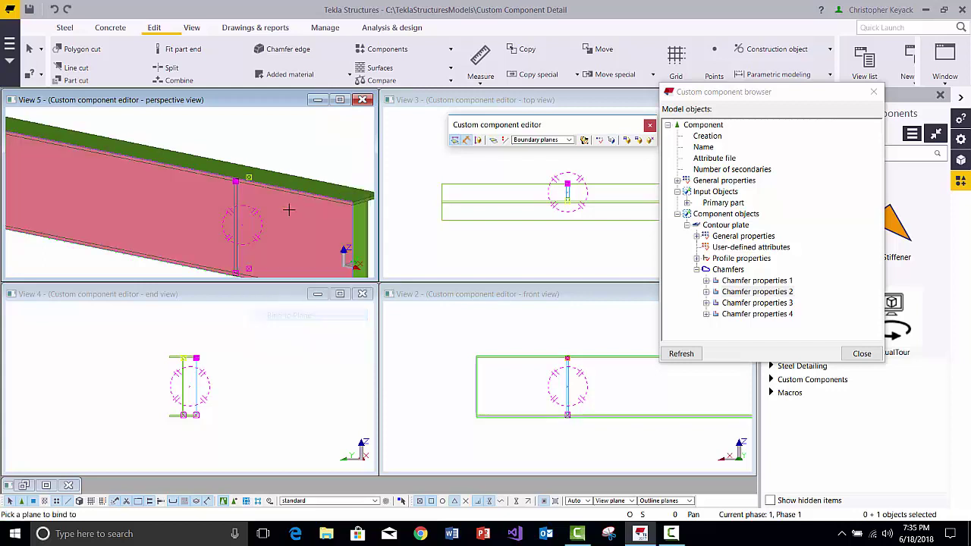
right_click(299, 142)
left_click(322, 145)
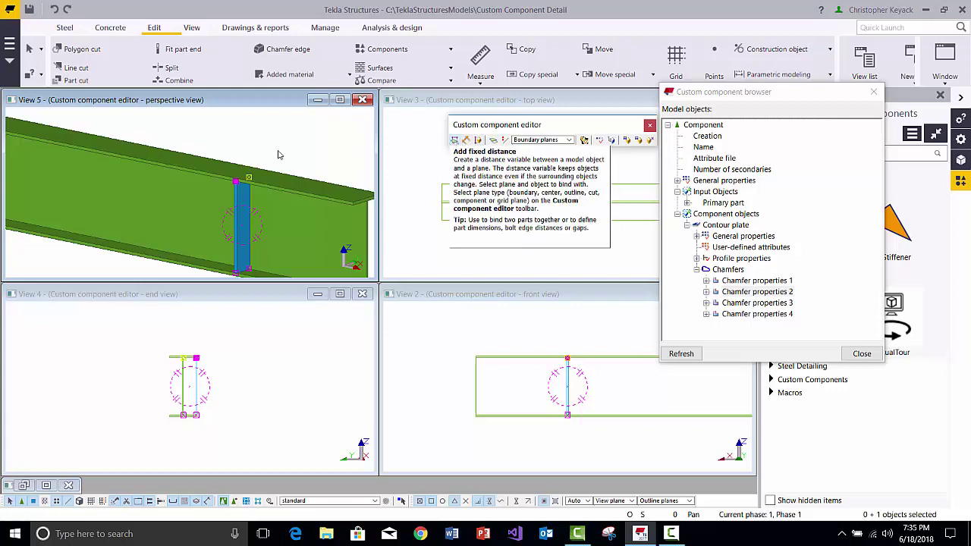
Step: Start Bind to Plane for the selected corner point with Boundary planes as the plane type and preview the beam's top flange plane
right_click(236, 187)
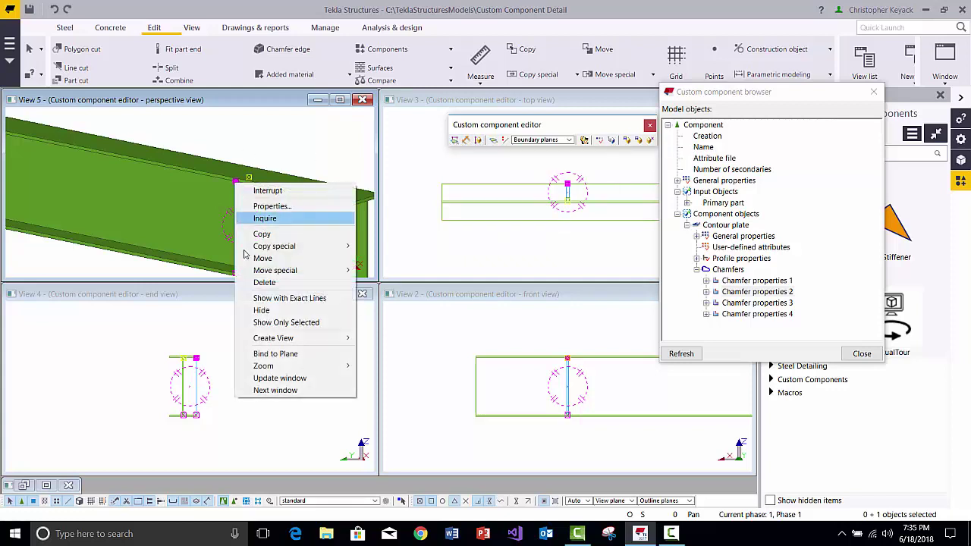
left_click(273, 355)
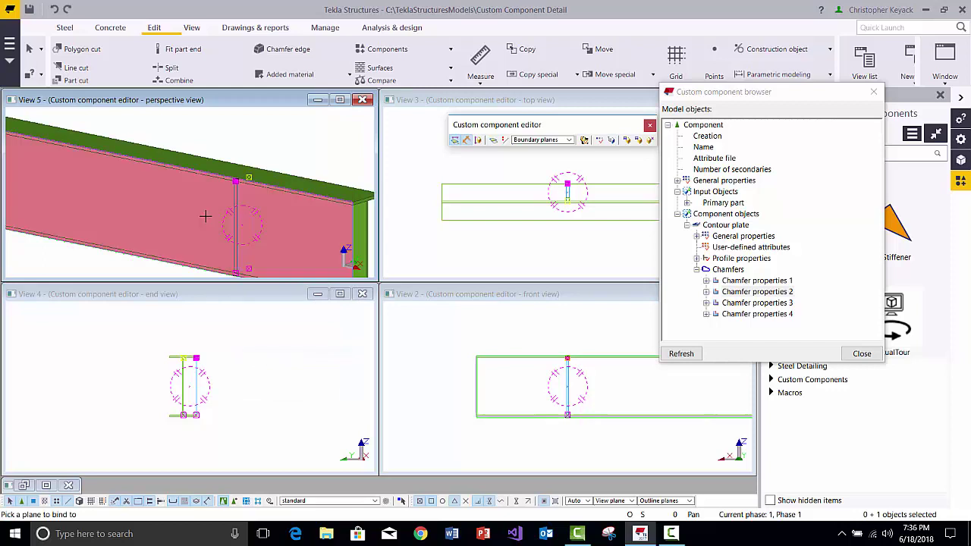
left_click(538, 141)
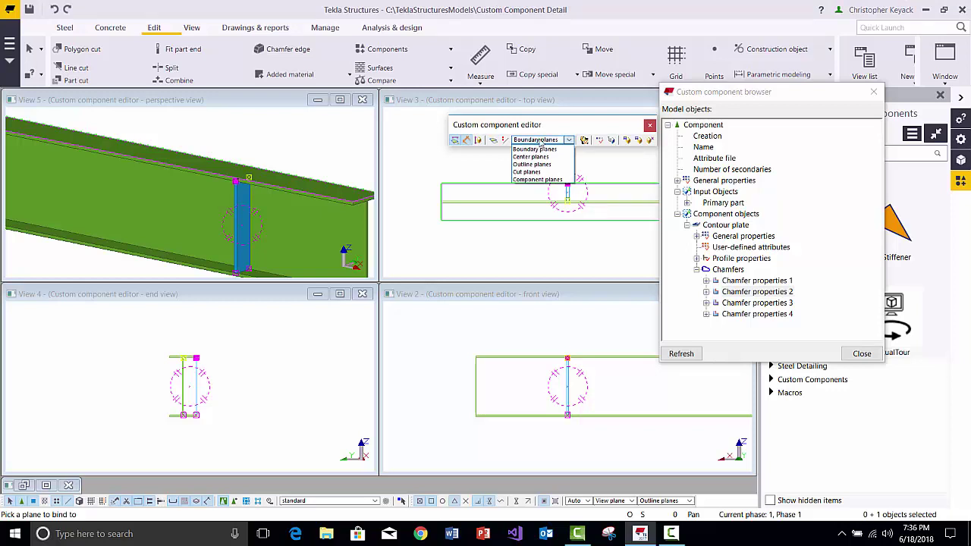
left_click(541, 144)
middle_click_drag(261, 196, 239, 185)
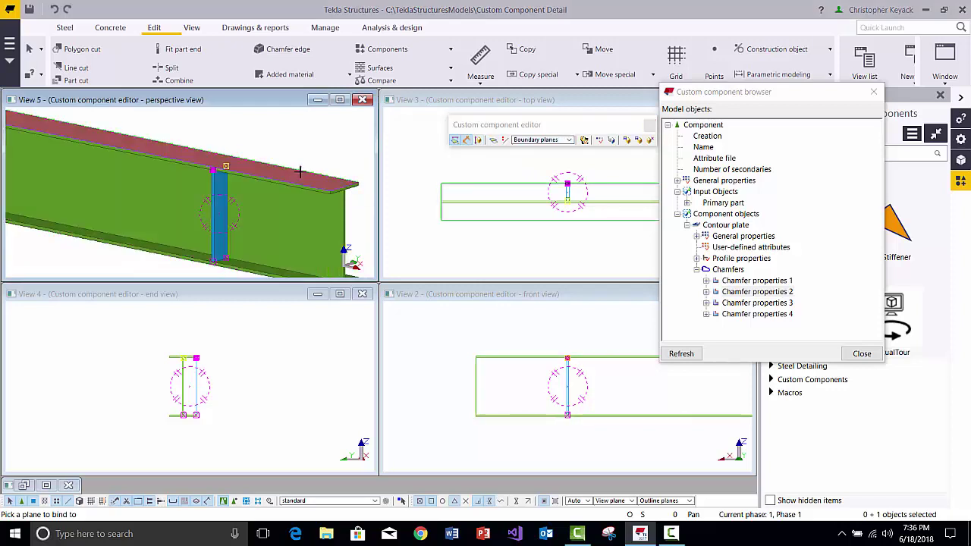
middle_click_drag(297, 180, 232, 157)
scroll(231, 158, "down", 1)
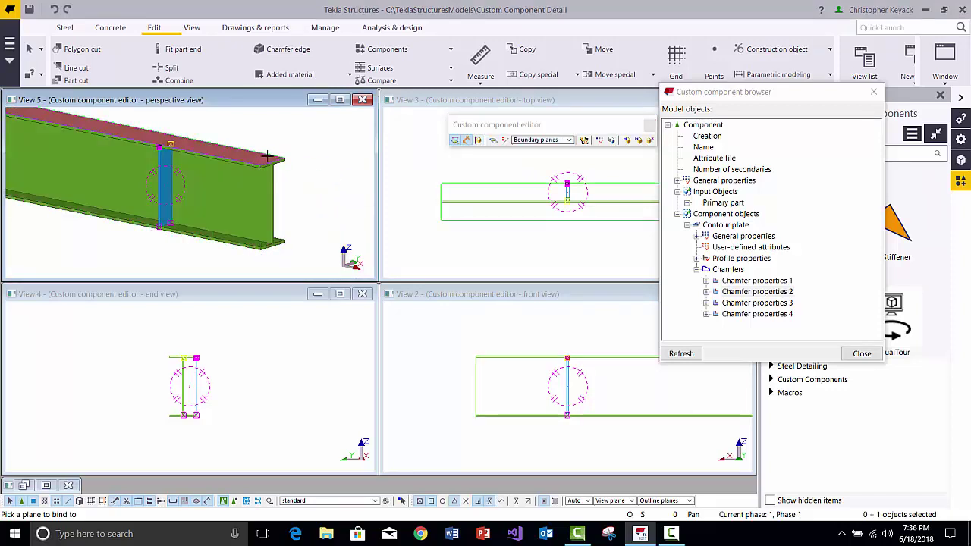
scroll(275, 212, "down", 1)
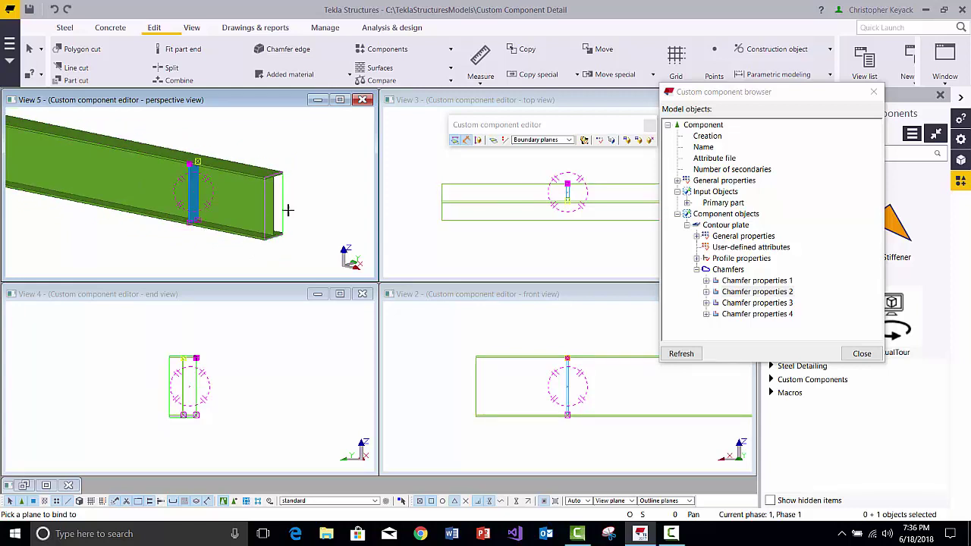
Step: Preview the boundary planes on the beam's top and outer side from several angles, keeping Boundary planes as the plane type
middle_click_drag(297, 198, 180, 208, "ctrl")
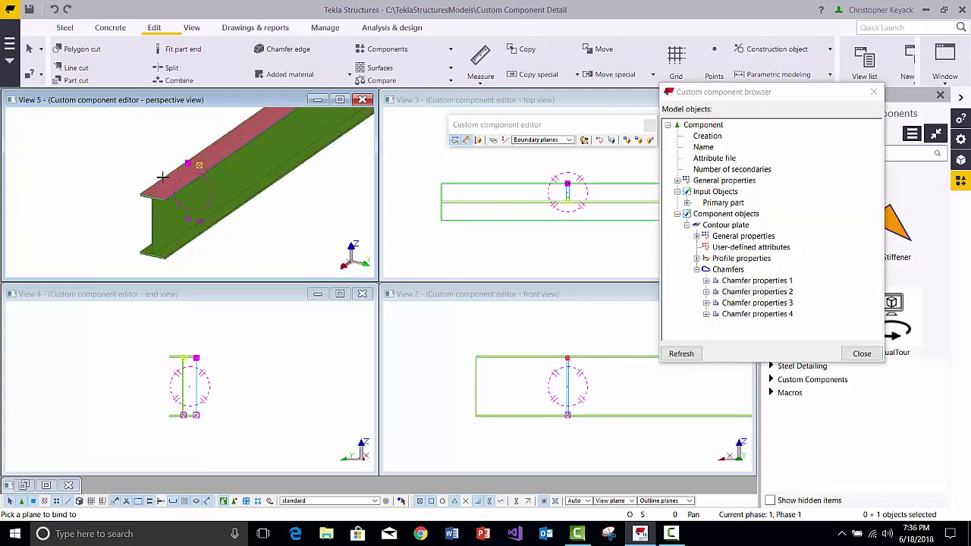
middle_click_drag(130, 191, 217, 203, "ctrl")
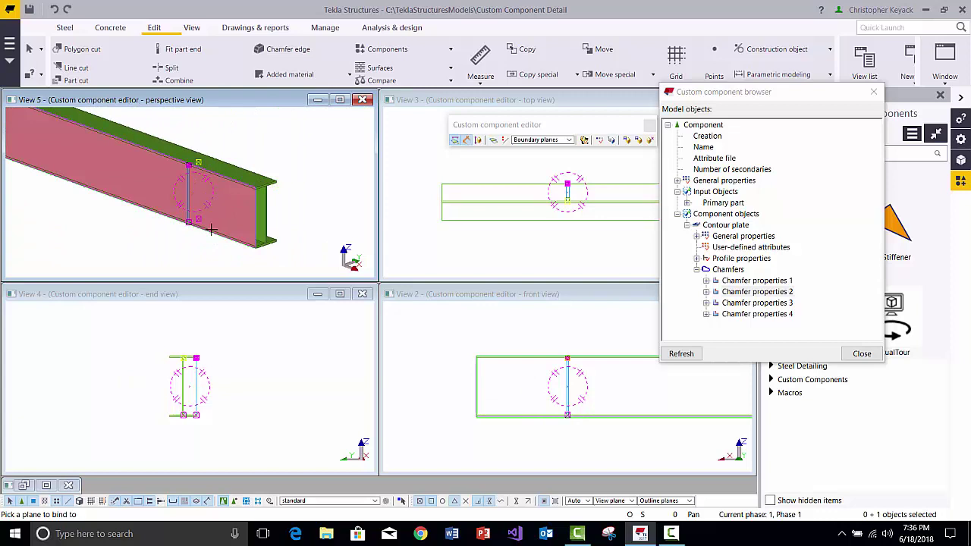
middle_click_drag(223, 250, 245, 218, "ctrl")
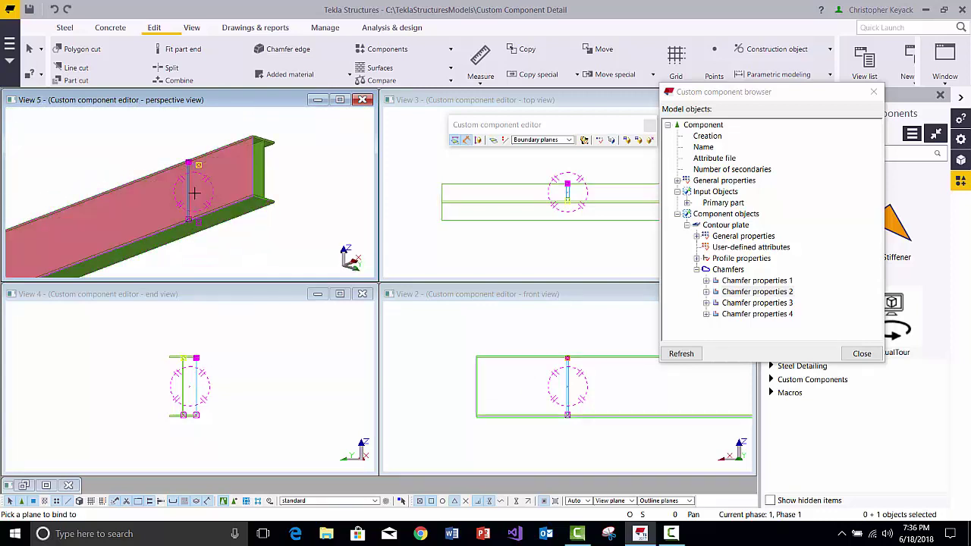
middle_click_drag(168, 177, 184, 243, "ctrl")
scroll(188, 161, "up", 2)
middle_click_drag(188, 161, 231, 189, "ctrl")
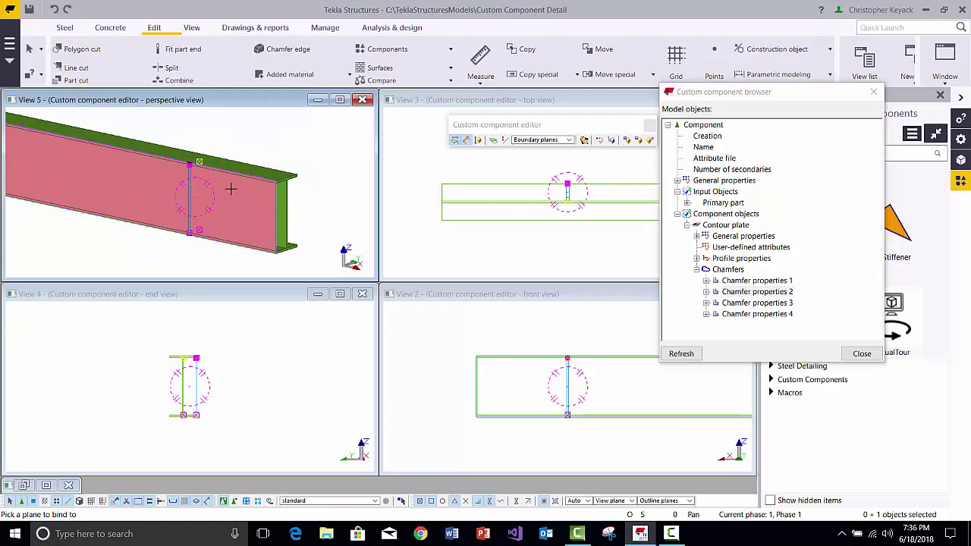
left_click(230, 188)
middle_click_drag(273, 142, 320, 212, "ctrl")
left_click(528, 143)
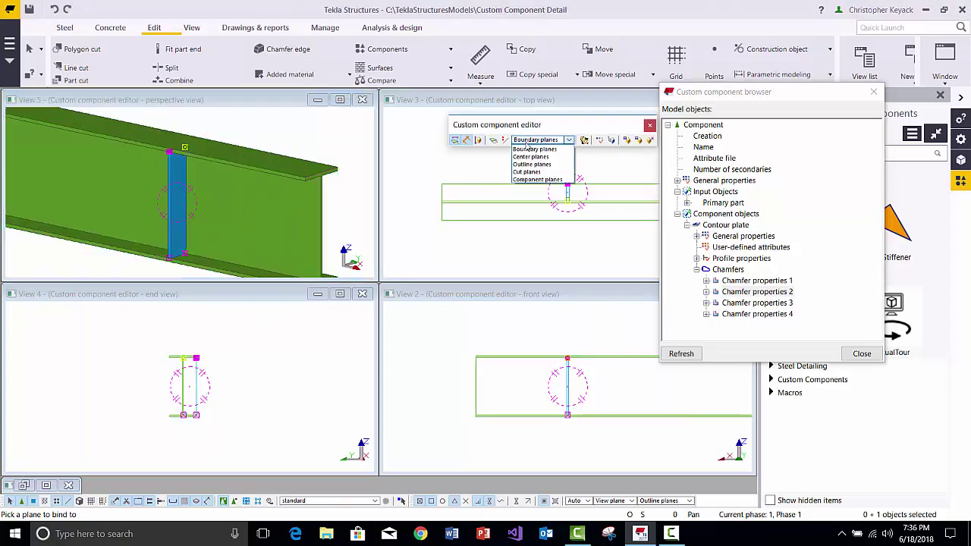
left_click(532, 149)
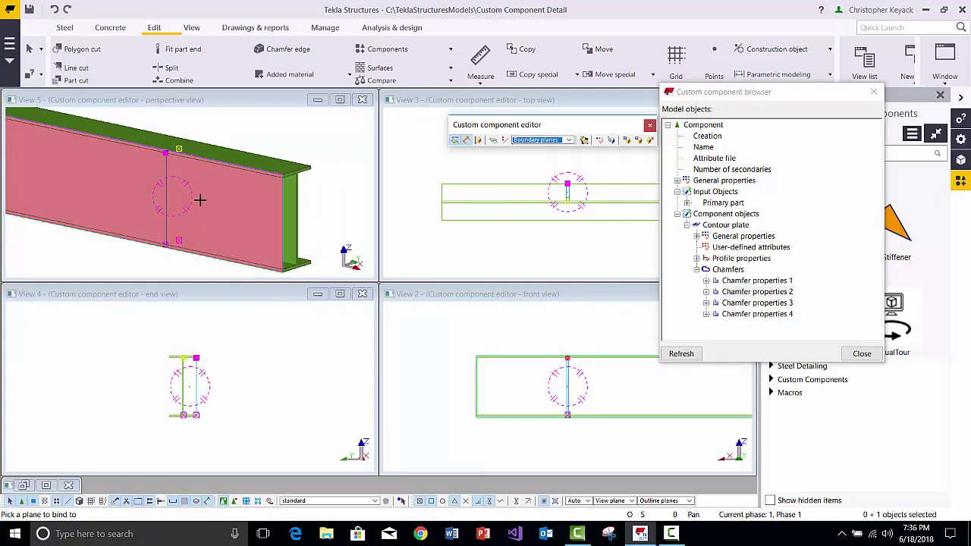
Step: Switch the binding plane type to Center planes and preview the center planes available along the primary beam
left_click(536, 140)
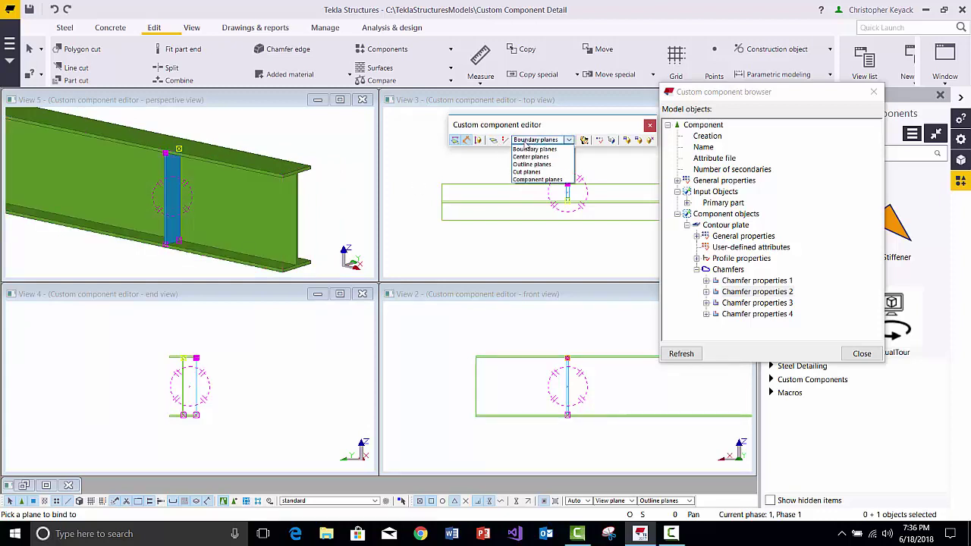
left_click(530, 157)
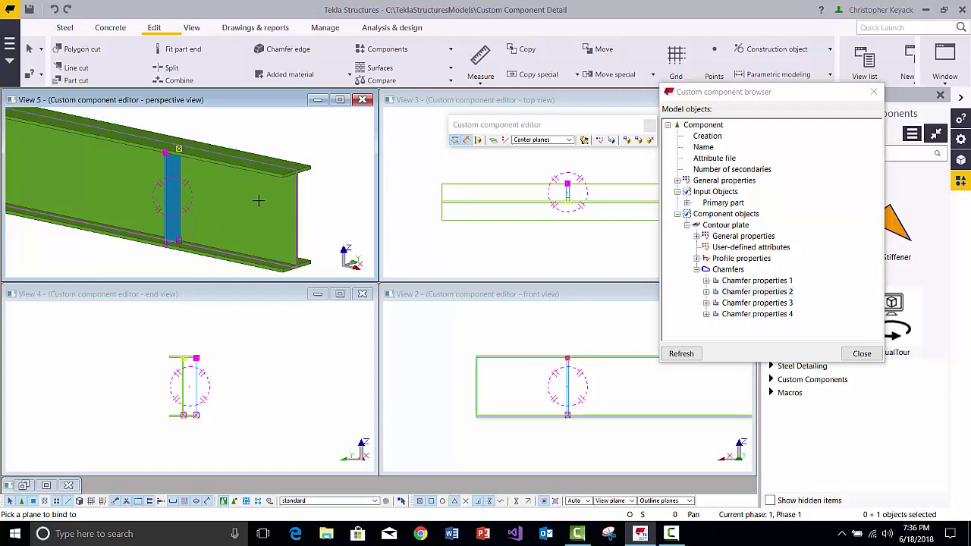
scroll(258, 200, "up", 1)
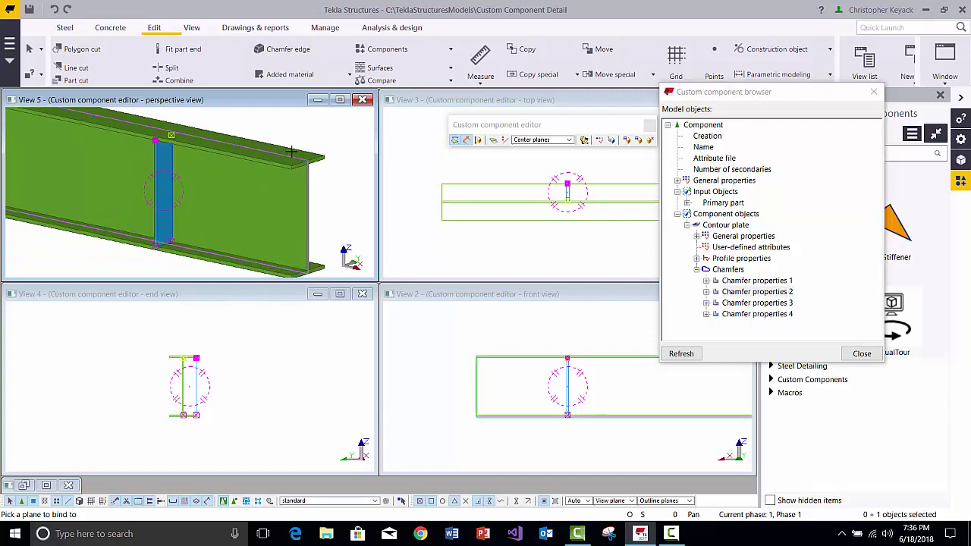
scroll(271, 180, "down", 3)
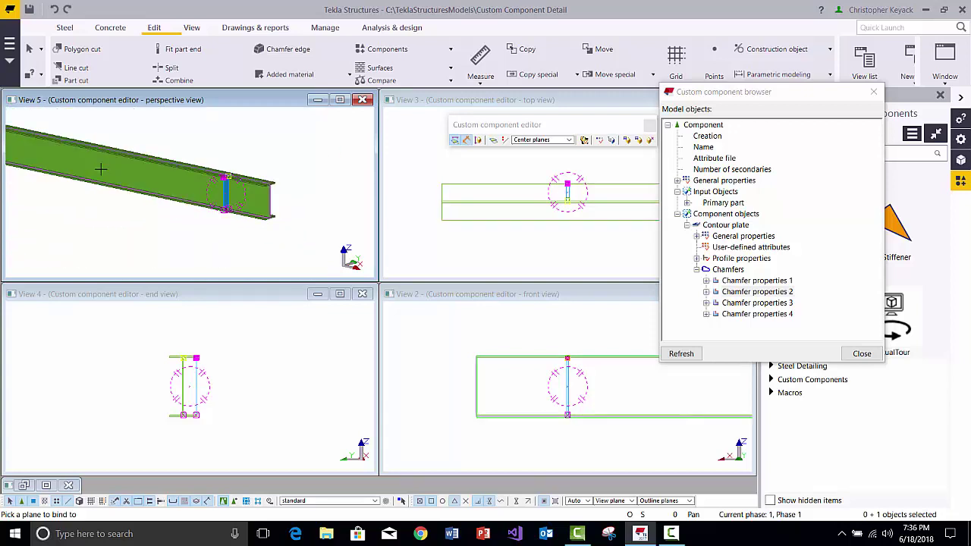
scroll(185, 211, "up", 5)
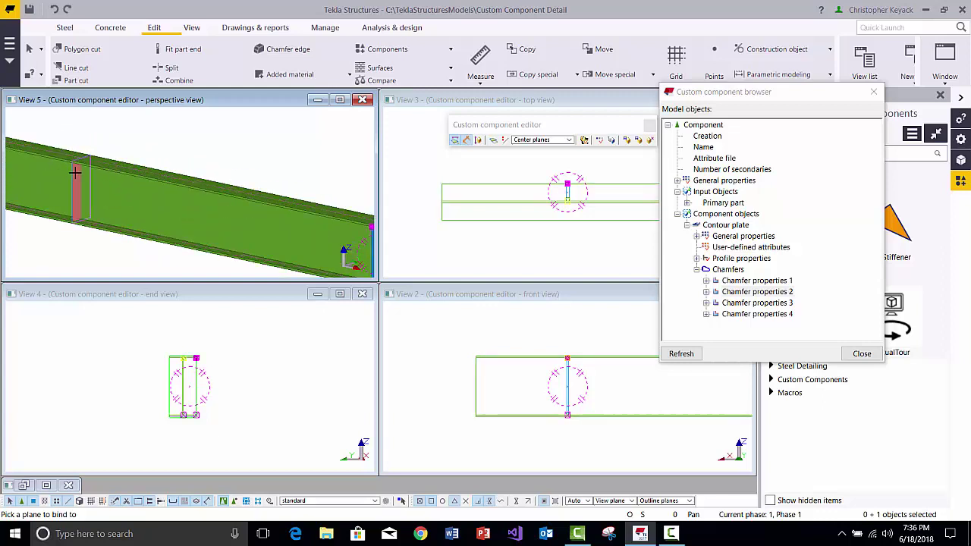
scroll(81, 173, "down", 1)
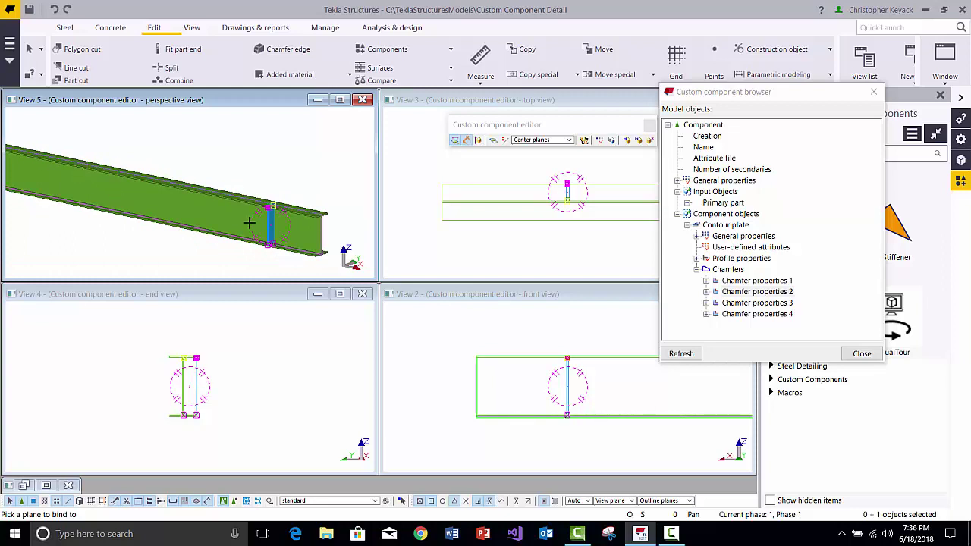
scroll(295, 233, "up", 4)
middle_click_drag(296, 233, 239, 204)
scroll(250, 182, "up", 2)
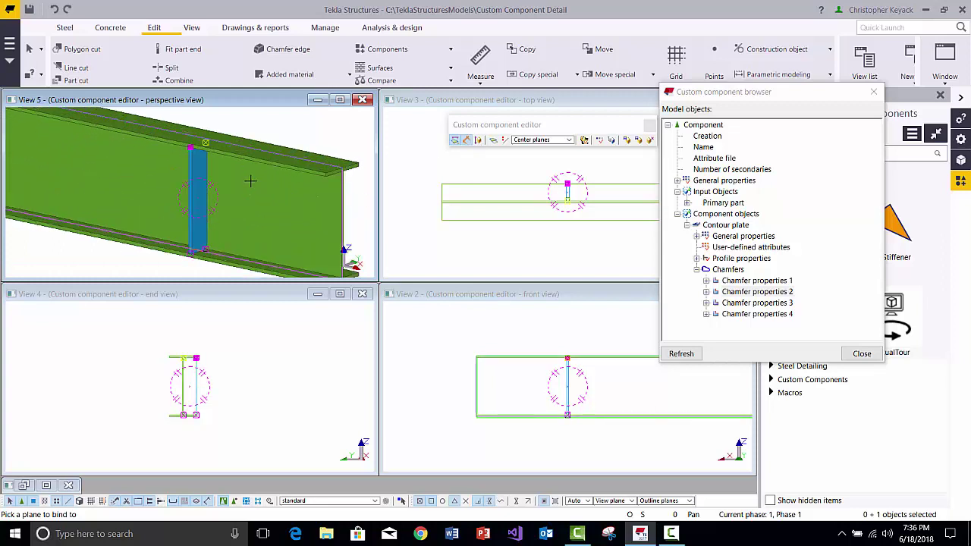
Step: Switch the binding plane type to Outline planes and preview the beam's web plane from above and below
left_click(524, 144)
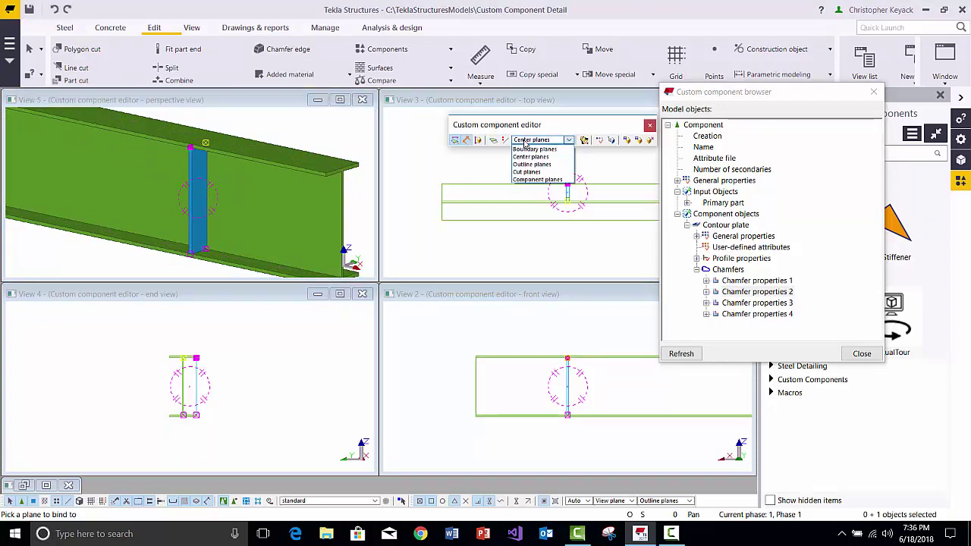
left_click(535, 159)
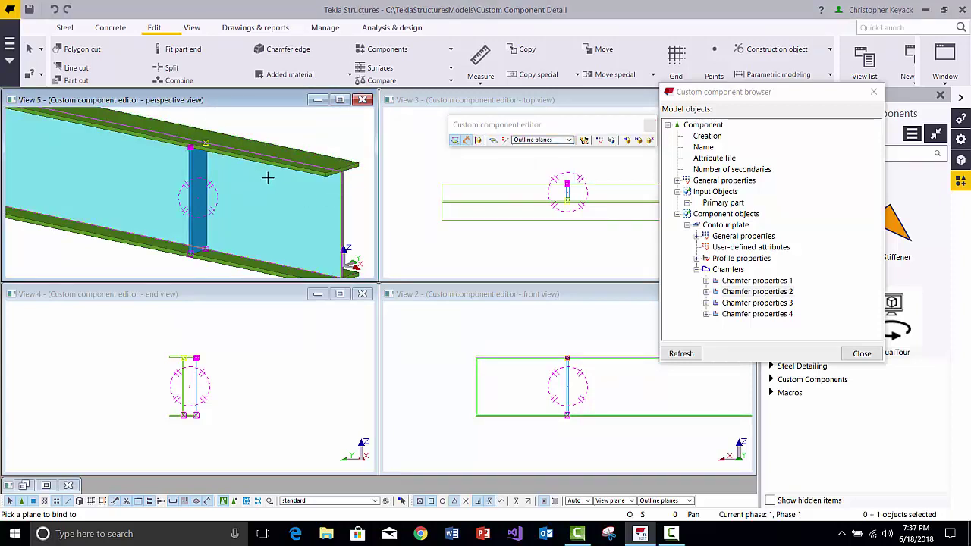
scroll(283, 211, "down", 2)
middle_click_drag(241, 227, 263, 151, "ctrl")
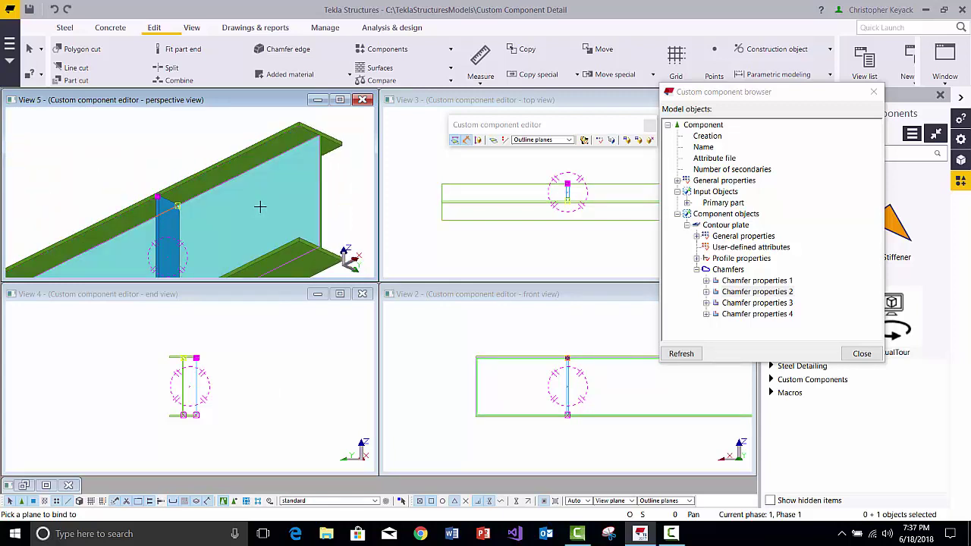
middle_click_drag(227, 189, 356, 174, "ctrl")
Step: Try the Cut planes type, switch to Component planes, and preview the component planes through the stiffener
left_click(534, 139)
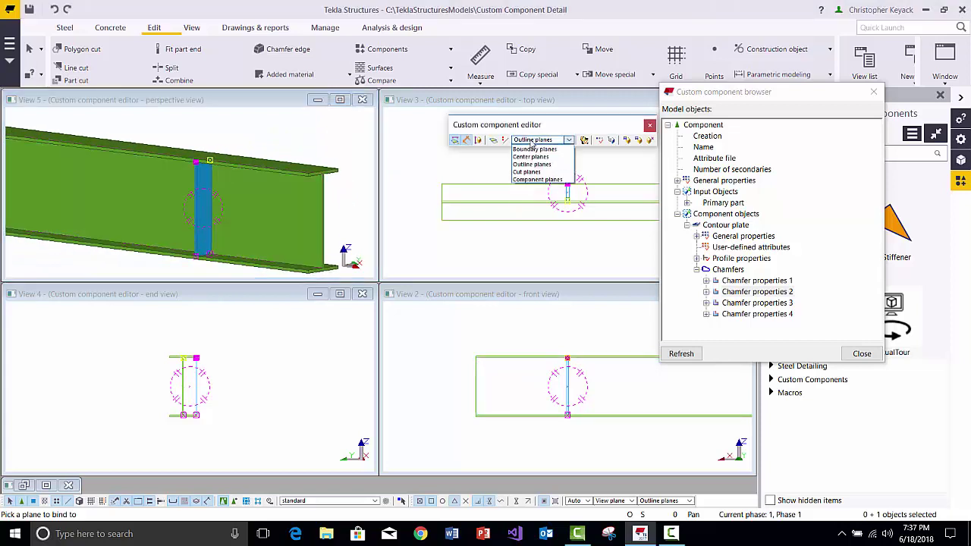
left_click(527, 171)
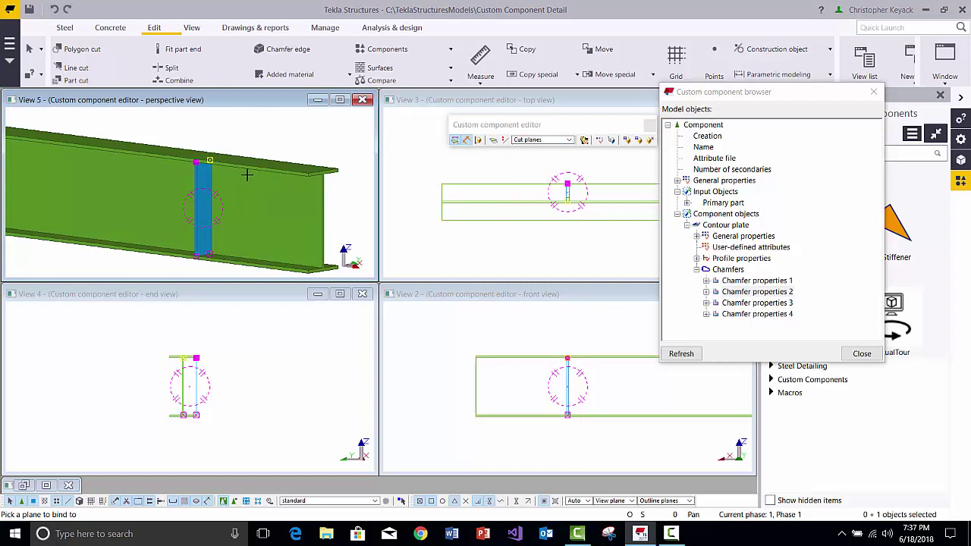
left_click(536, 141)
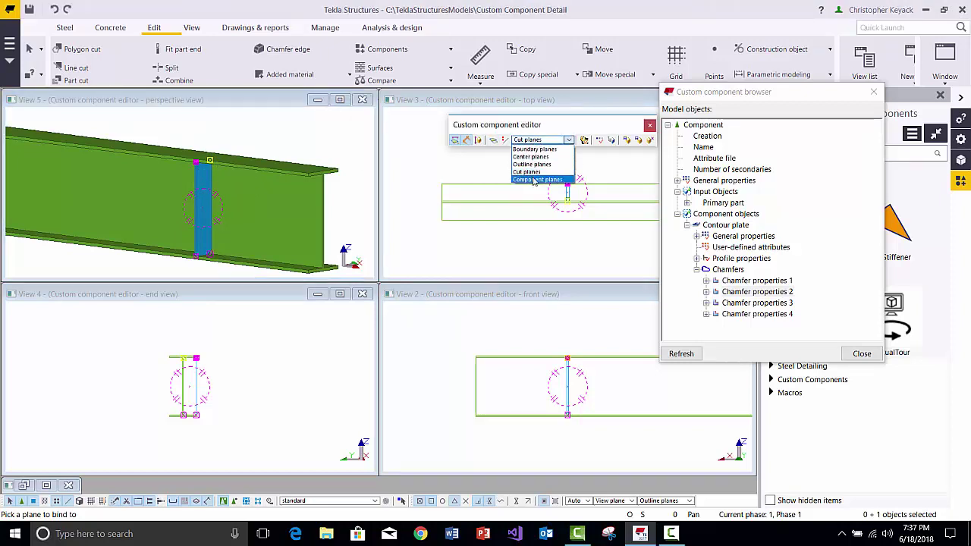
left_click(537, 180)
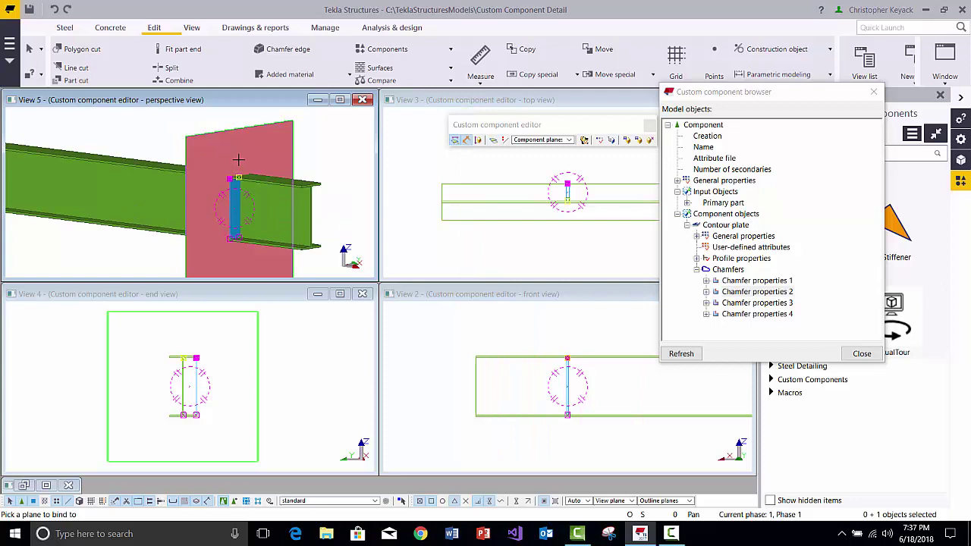
middle_click_drag(238, 160, 206, 173, "ctrl")
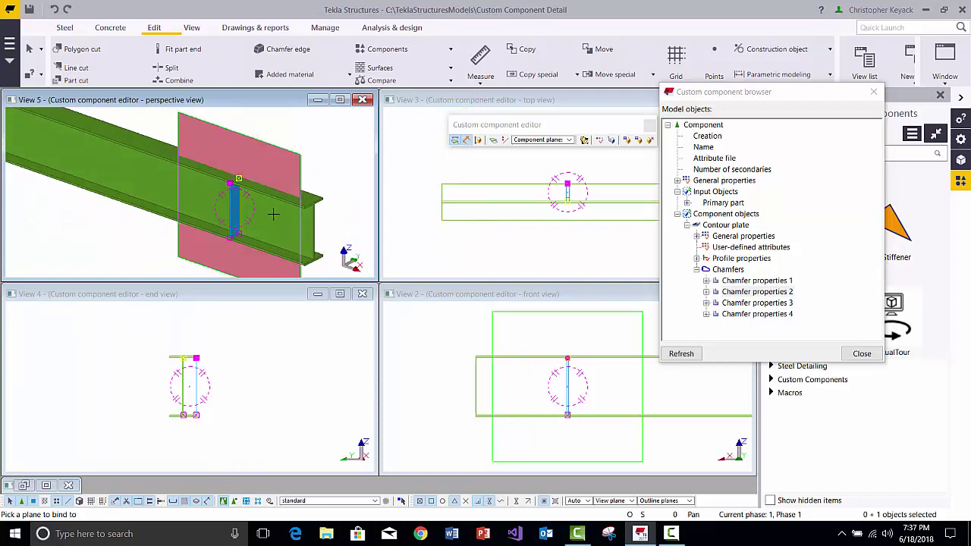
mouse_move(243, 157)
middle_mouse_down("ctrl")
mouse_move(227, 148)
mouse_move(269, 161)
mouse_move(225, 153)
middle_mouse_up("ctrl")
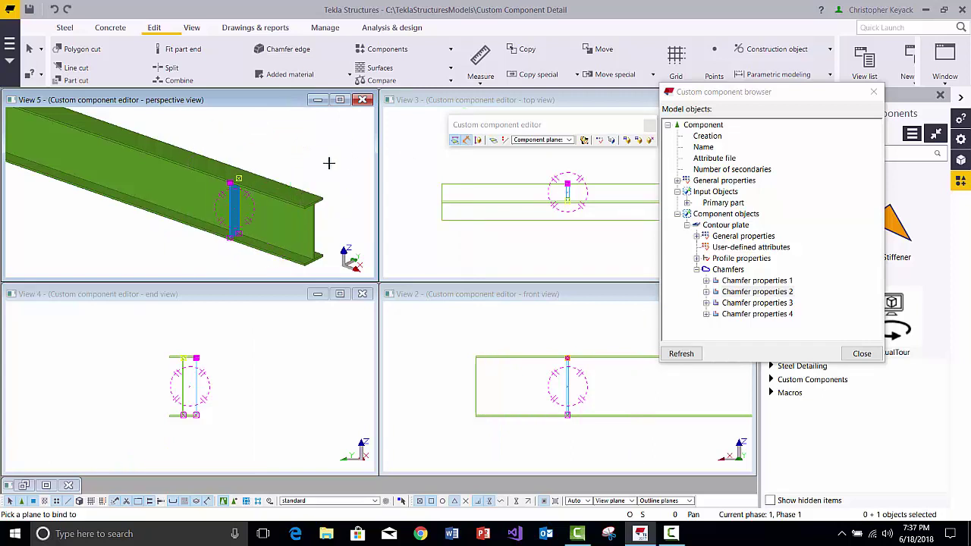
Step: Bind the stiffener's upper outer corner point to the component plane through the stiffener, using Component planes
scroll(250, 157, "up", 2)
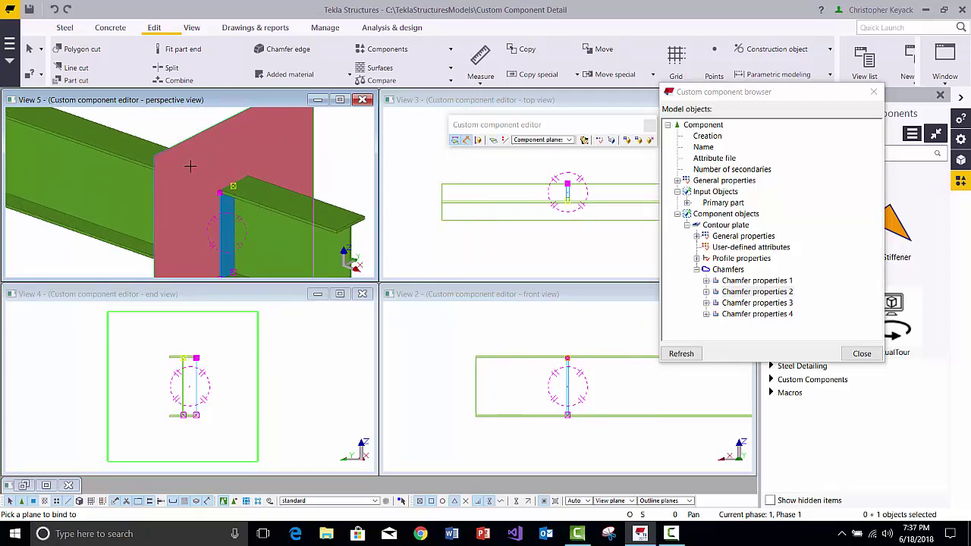
scroll(199, 167, "down", 1)
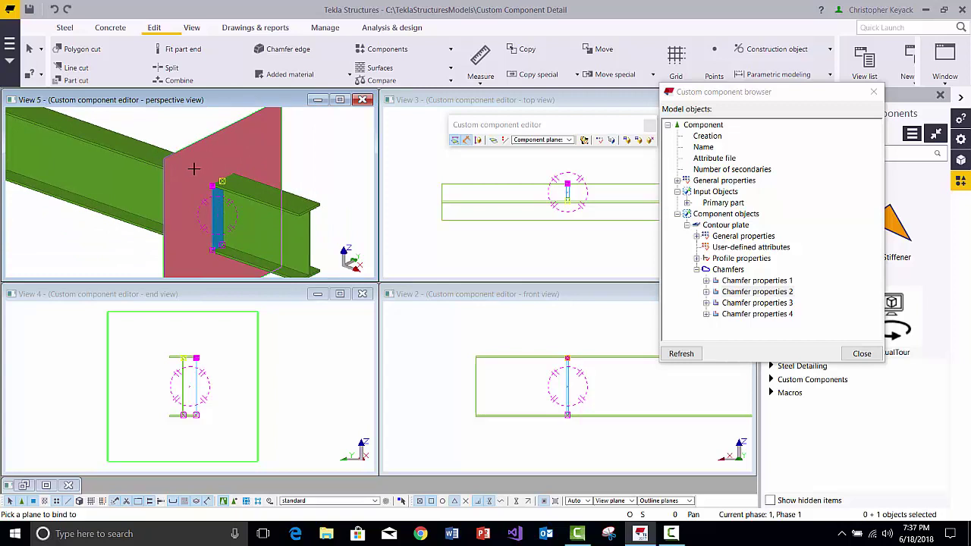
right_click(316, 138)
scroll(208, 193, "up", 2)
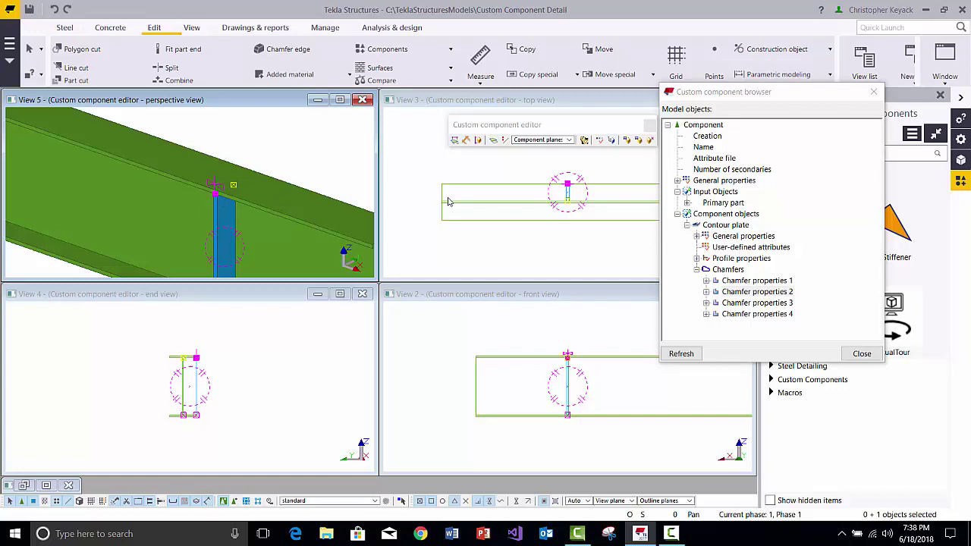
Step: Open the component's variables and examine the name and formula of the D1 distance alongside the P1 parameter
left_click(600, 140)
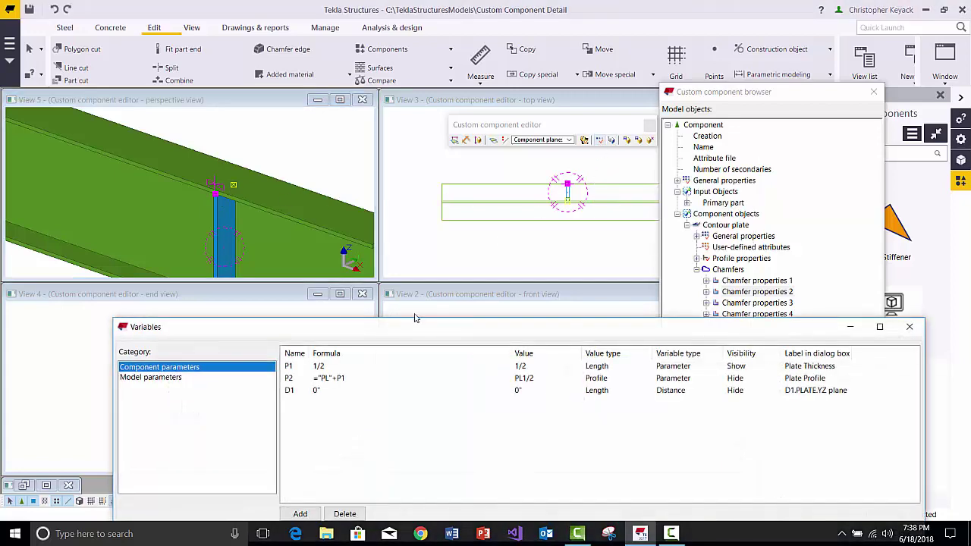
left_click(291, 391)
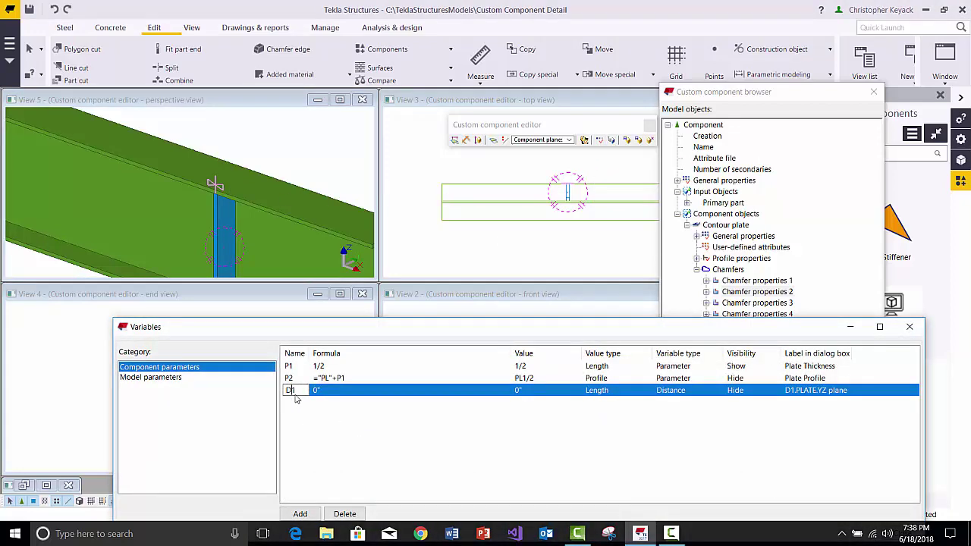
left_click(313, 424)
left_click(292, 367)
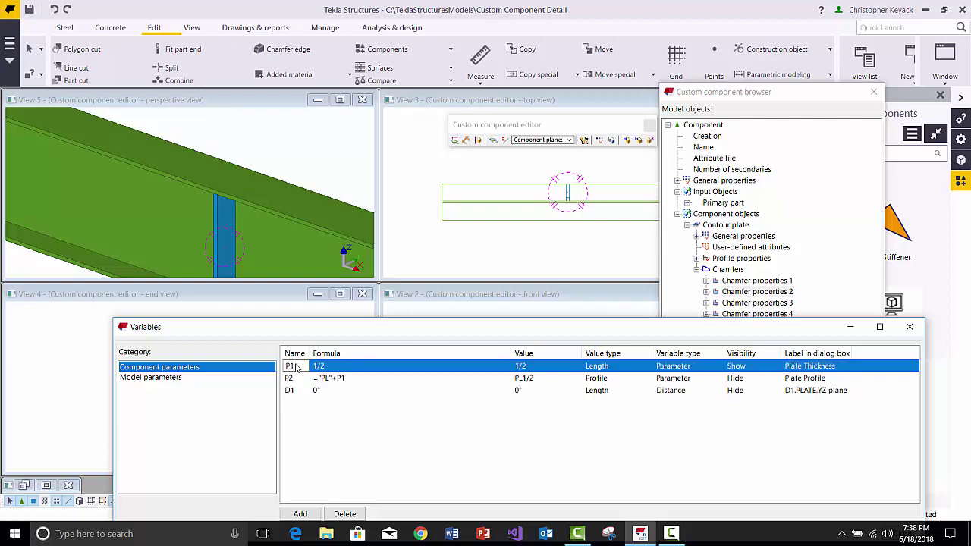
left_click(332, 392)
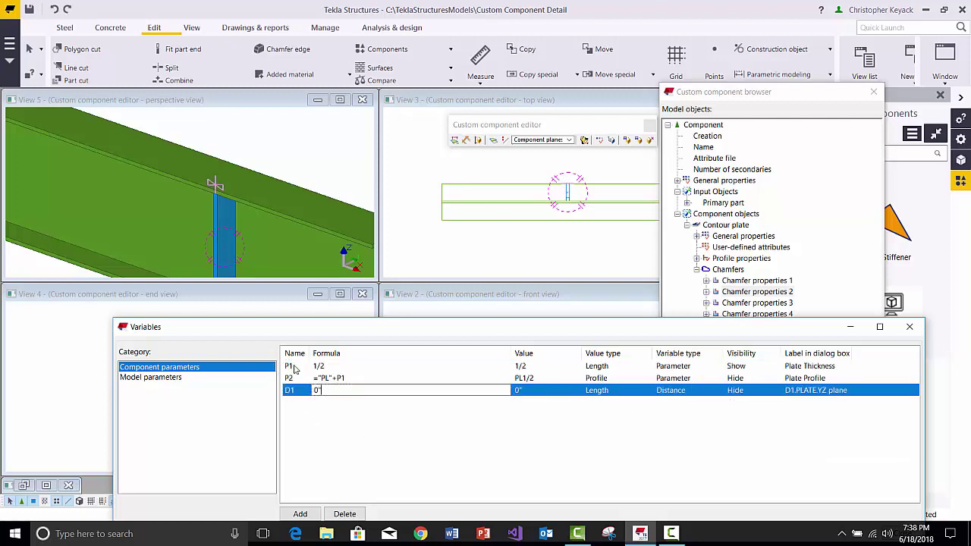
Step: Select the stiffener plate and its upper outer corner point to examine the binding represented by D1
left_click(219, 206)
scroll(217, 199, "up", 2)
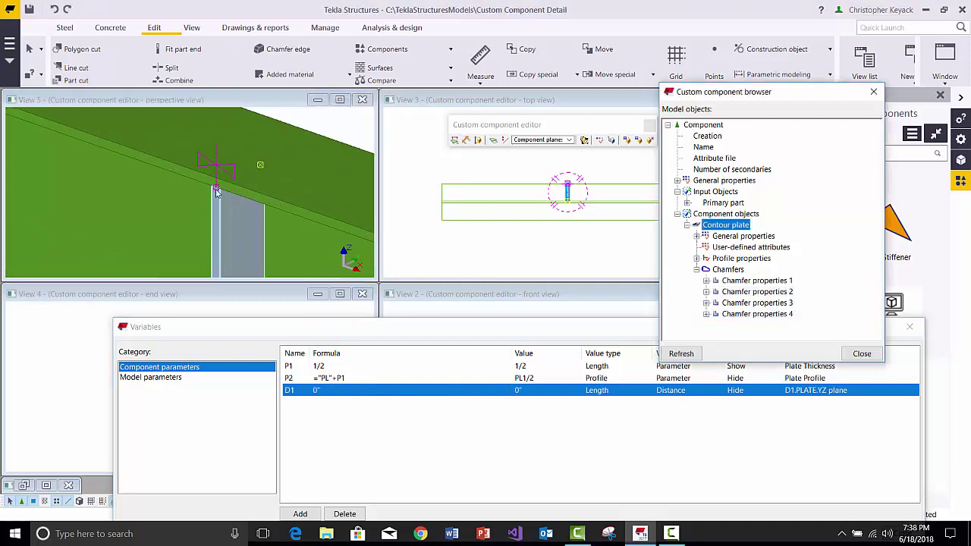
left_click(216, 189)
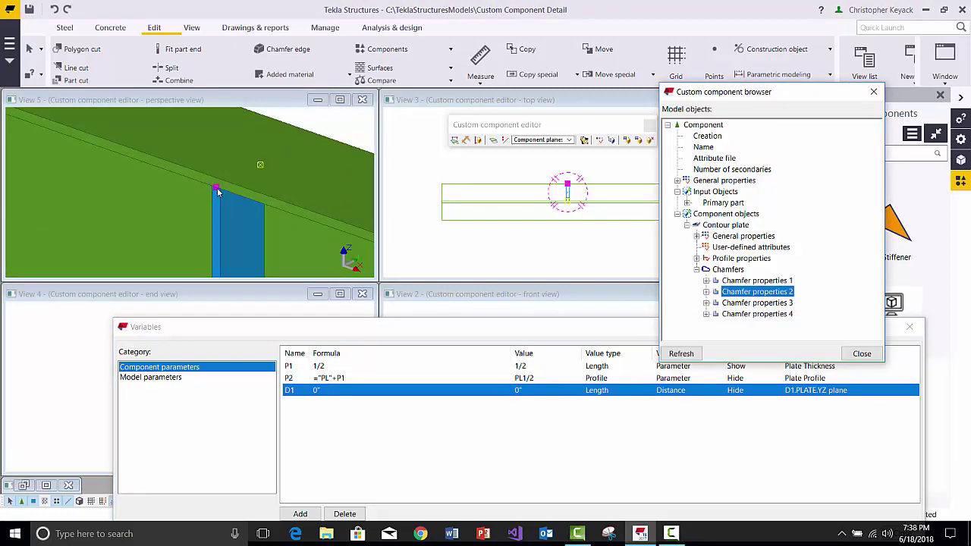
scroll(222, 200, "down", 3)
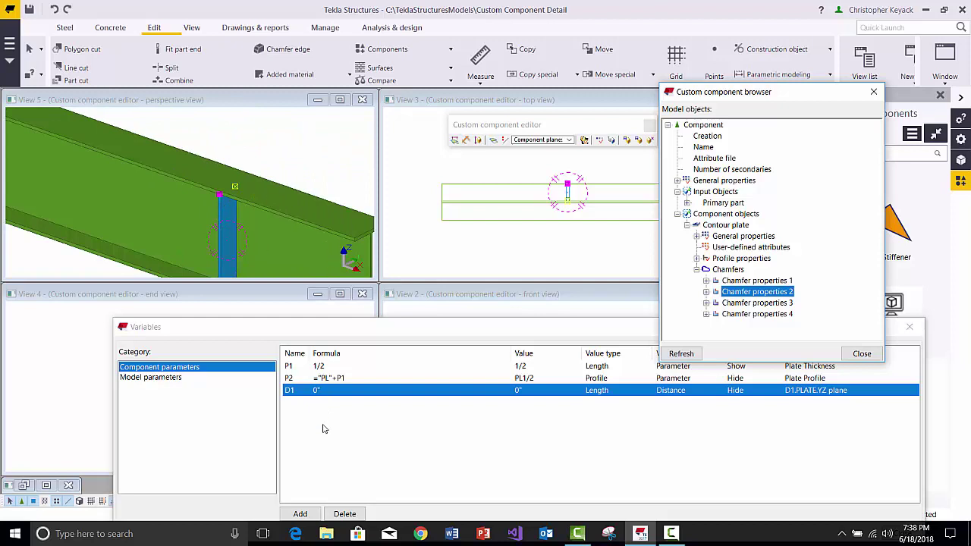
Step: Review the D1 distance's formula, visibility and dialog label, and close the variables list
left_click(341, 410)
double_click(330, 392)
left_click_drag(337, 392, 291, 393)
left_click(358, 424)
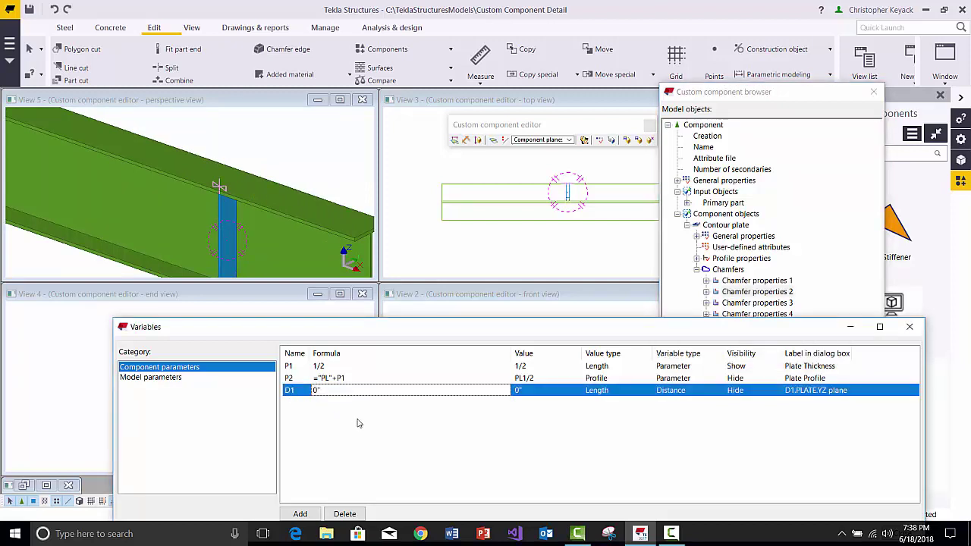
left_click(747, 392)
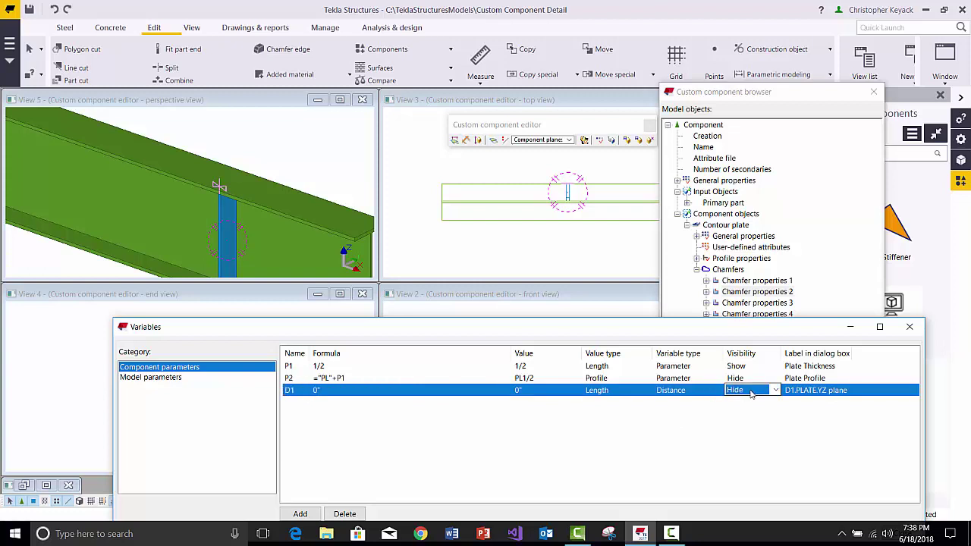
left_click(341, 254)
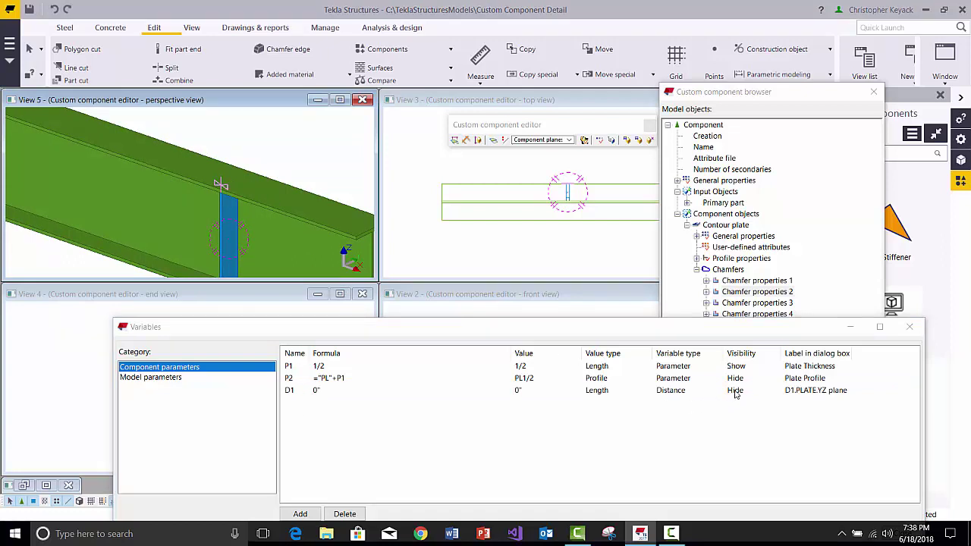
left_click(287, 155)
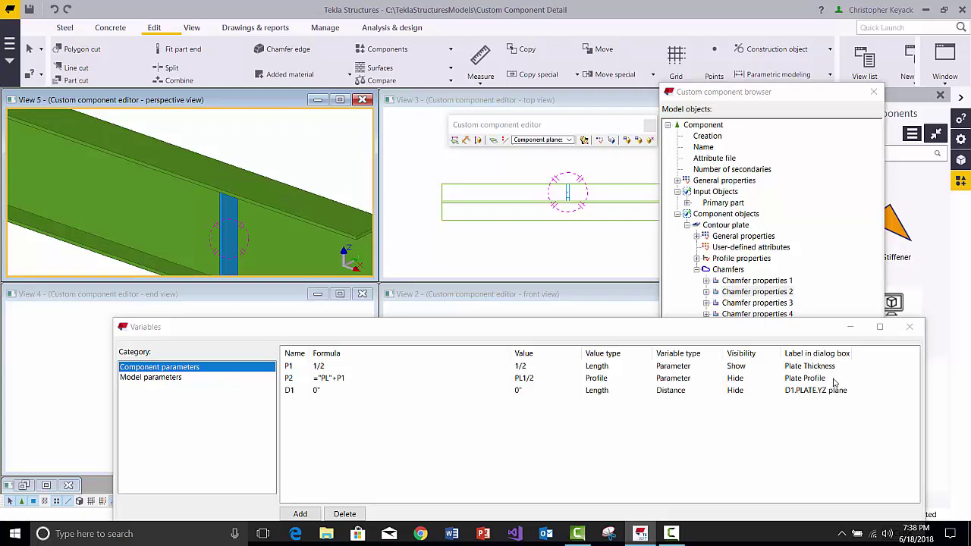
left_click(909, 327)
Step: Bind the stiffener's upper outer corner point to the underside of the beam's top flange, using Outline planes
left_click(221, 204)
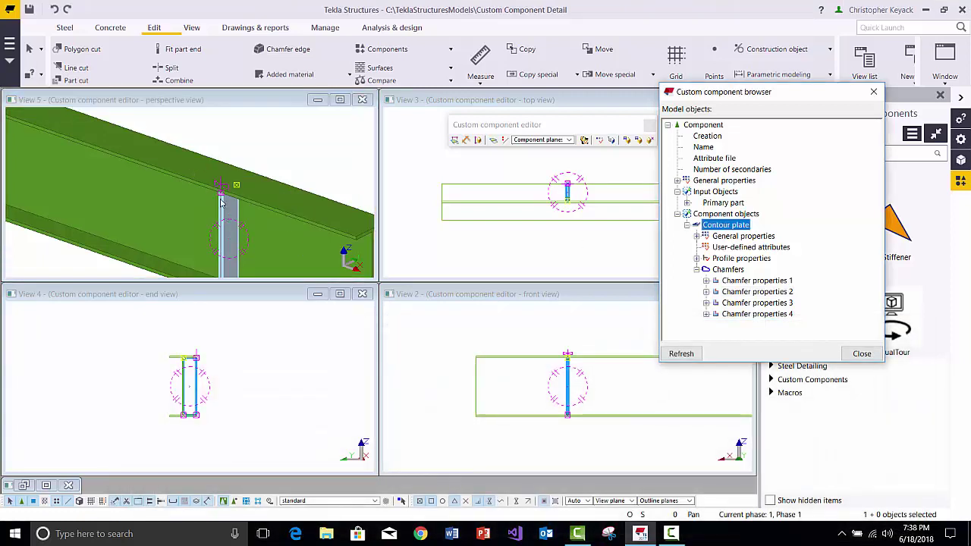
left_click(225, 200)
right_click(226, 199)
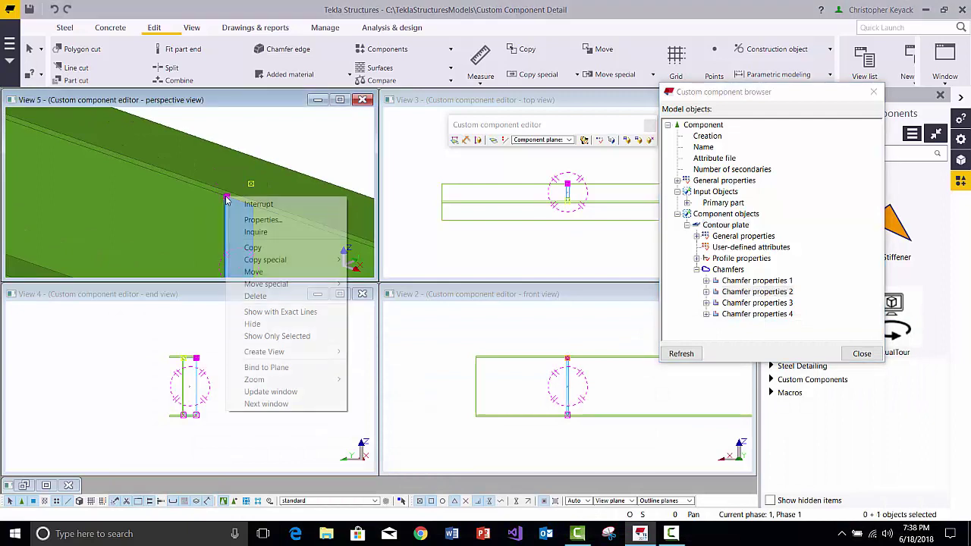
left_click(311, 367)
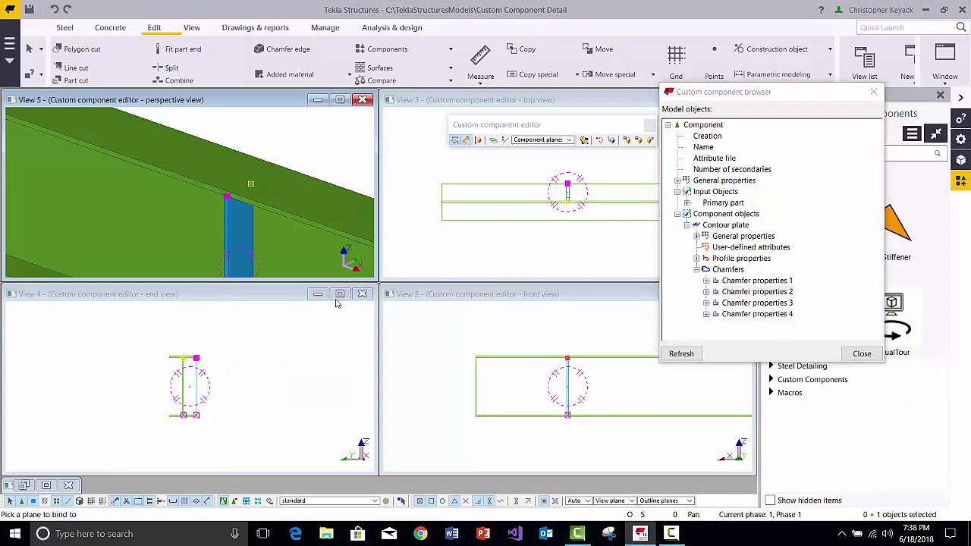
left_click(533, 140)
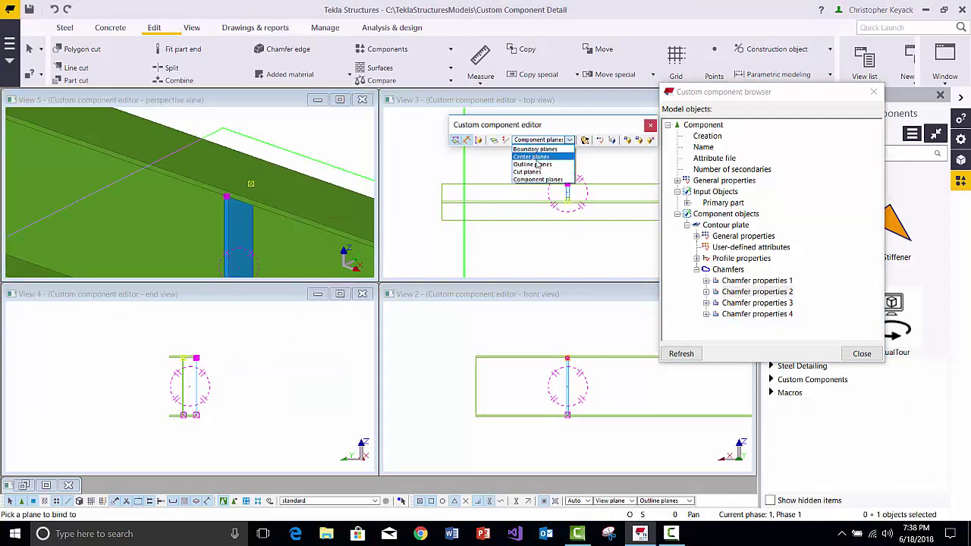
left_click(536, 164)
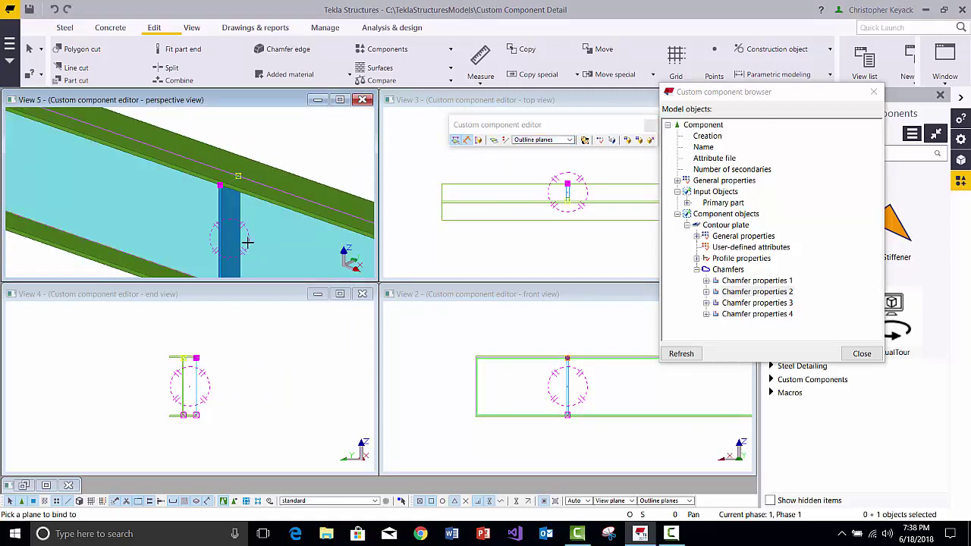
middle_click_drag(247, 243, 255, 172, "ctrl")
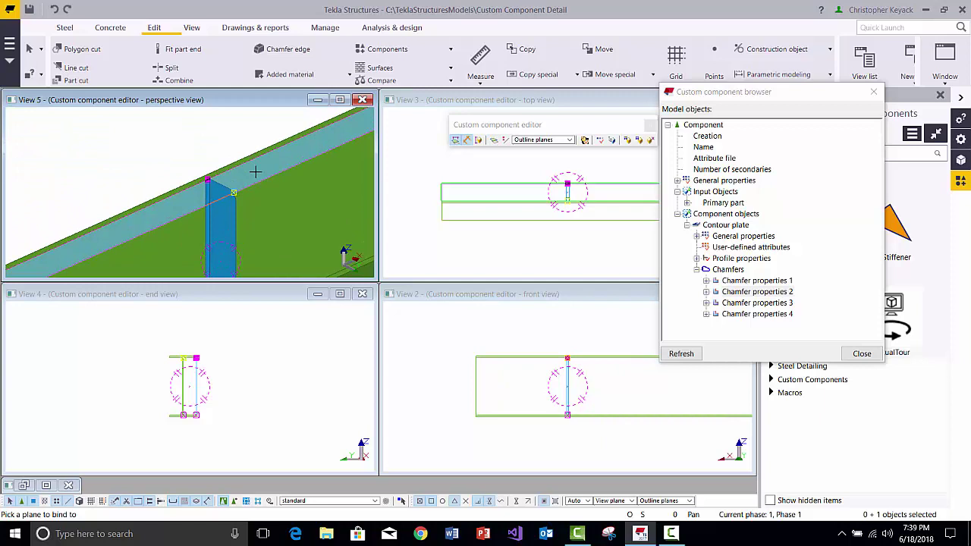
scroll(167, 152, "up", 3)
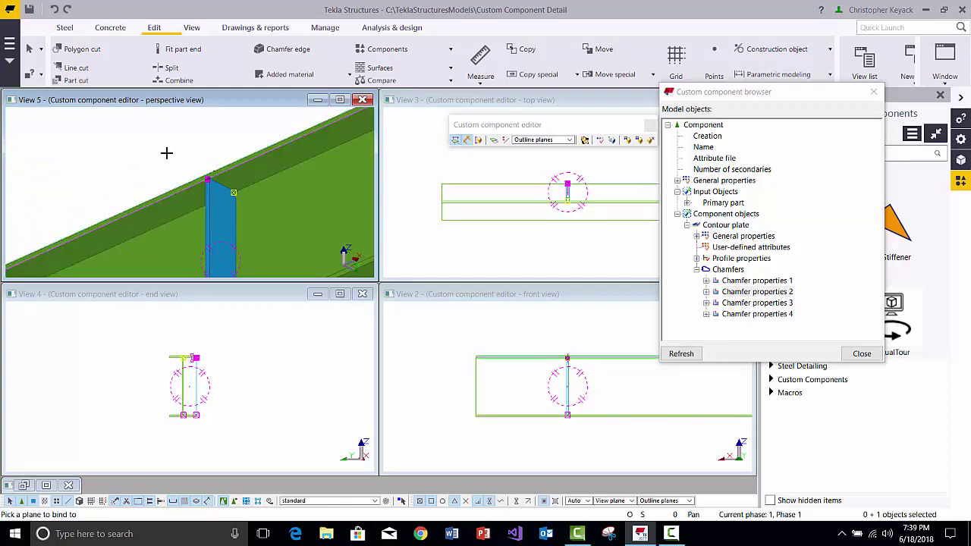
right_click(208, 156)
left_click(221, 164)
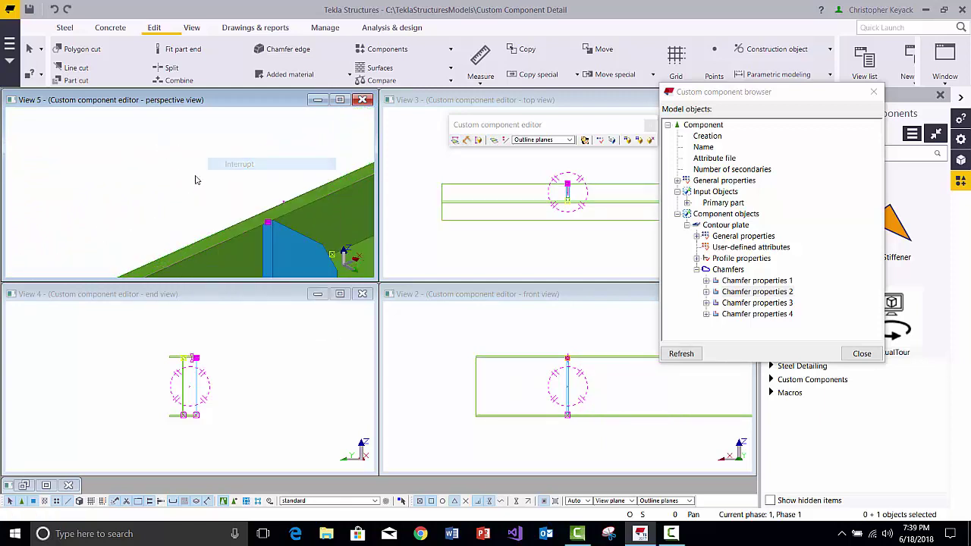
Step: Examine the bindings on the stiffener's upper outer corner and return the parts to the solid rendered display
scroll(184, 149, "down", 4)
middle_click_drag(184, 163, 236, 170)
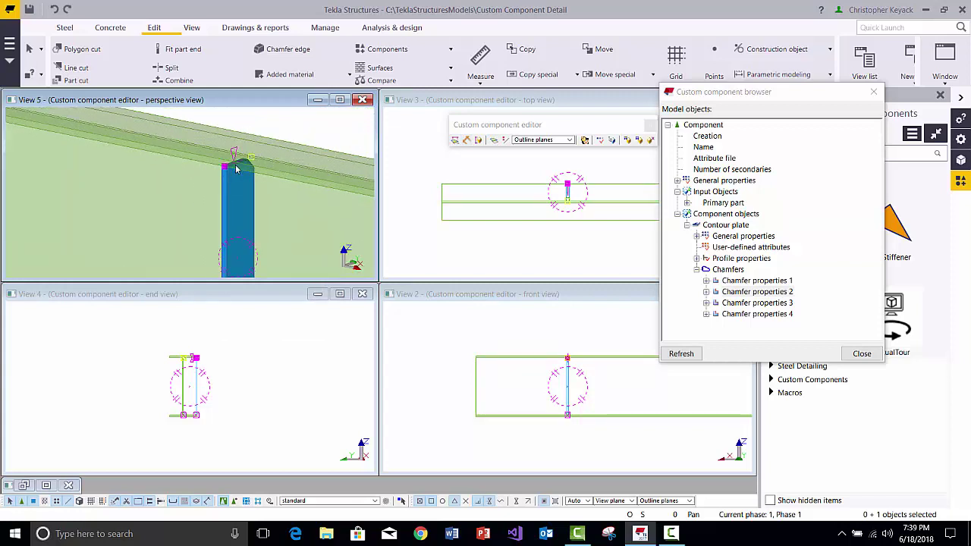
scroll(239, 190, "down", 1)
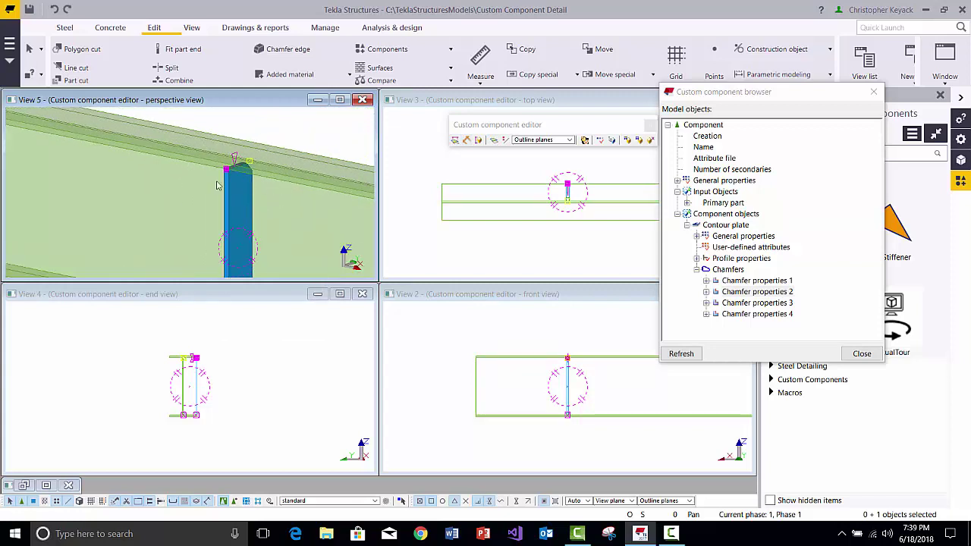
scroll(216, 179, "up", 2)
scroll(263, 191, "down", 2)
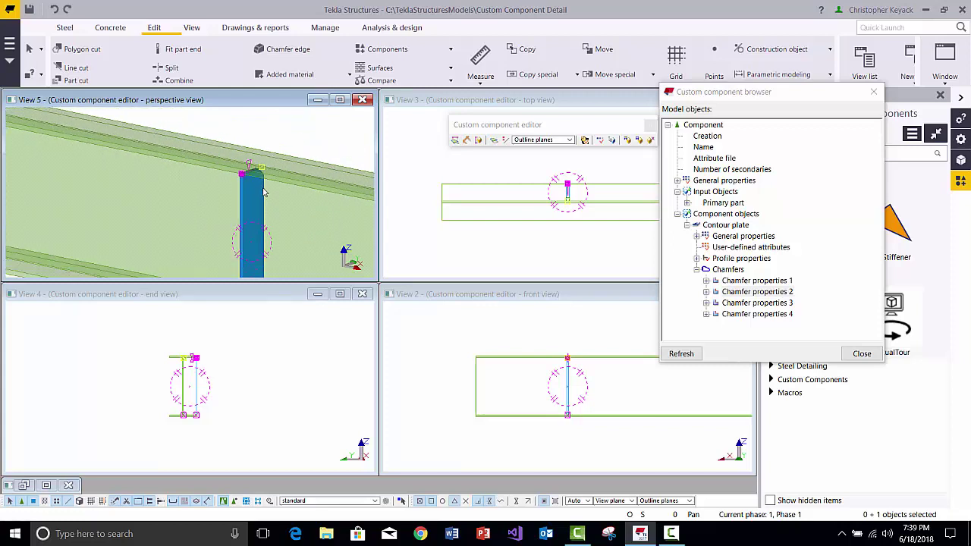
key("ctrl+4")
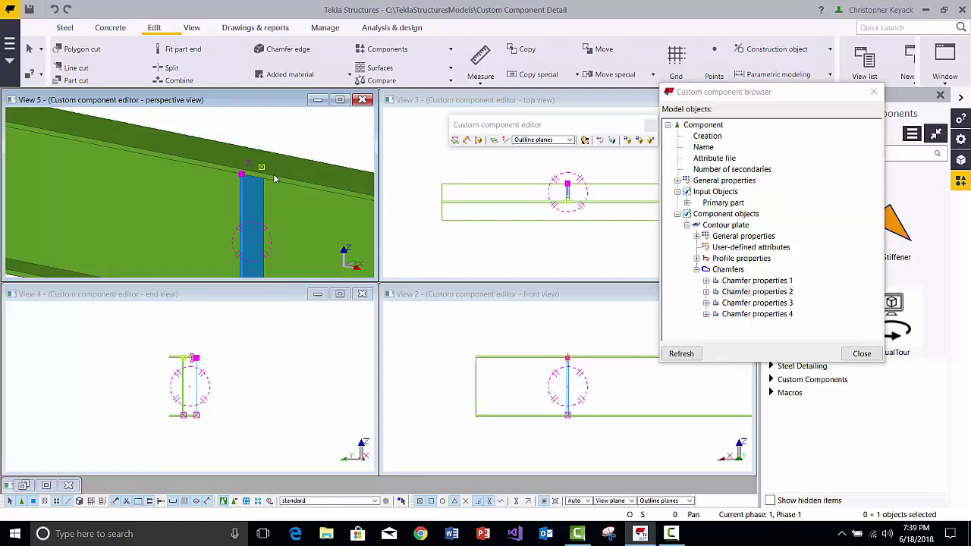
scroll(275, 179, "down", 2)
middle_click_drag(277, 240, 245, 255, "ctrl")
scroll(287, 179, "up", 1)
scroll(248, 181, "up", 2)
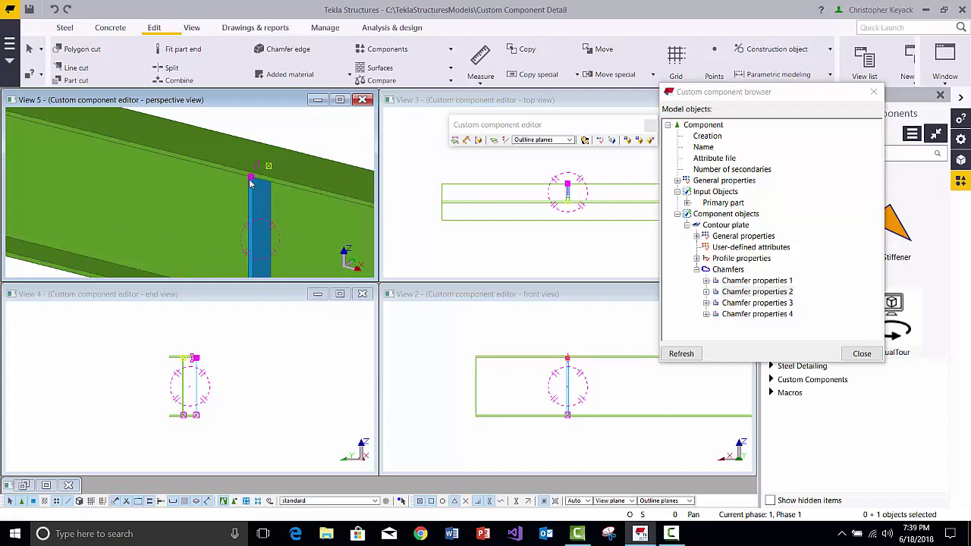
Step: Bind the same upper outer corner point to the beam's outer side plane along the flange edges, using Boundary planes
right_click(251, 181)
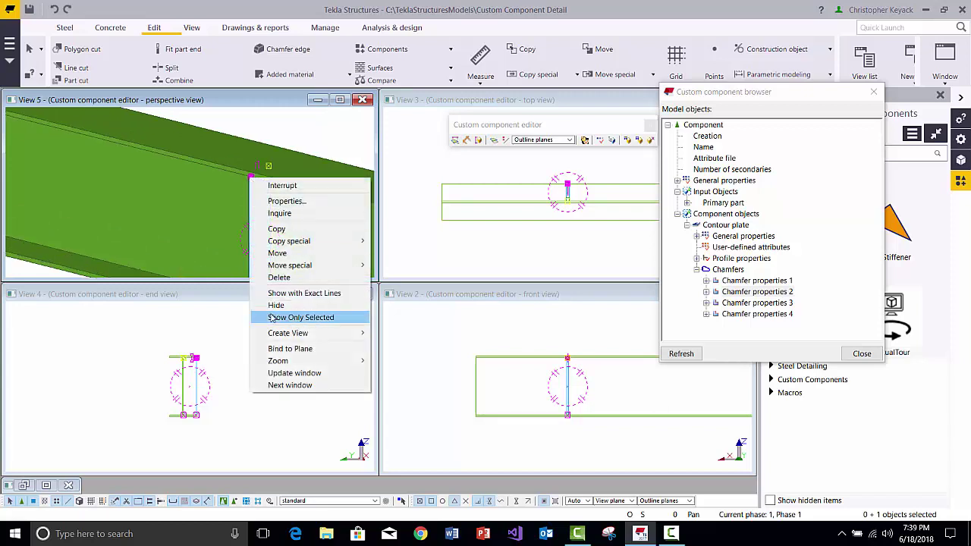
left_click(279, 349)
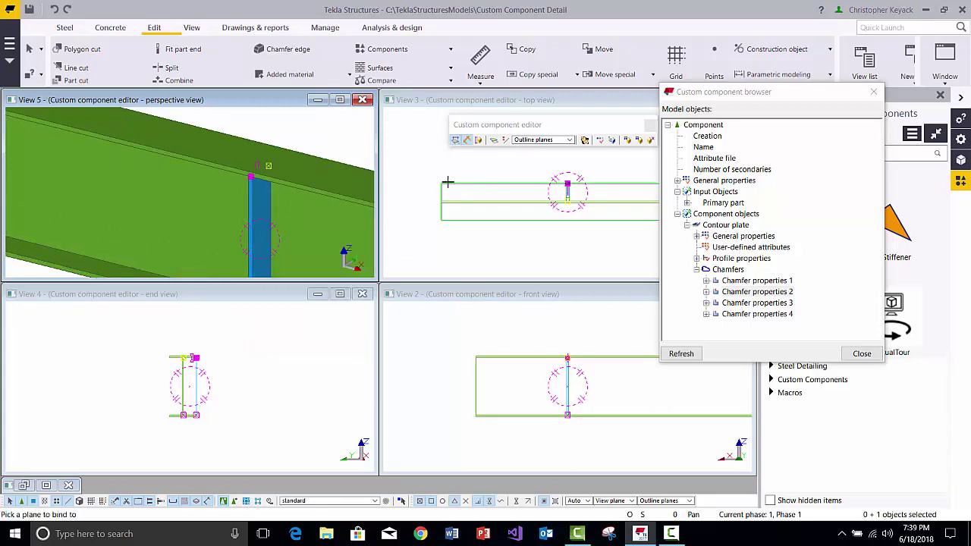
left_click(540, 139)
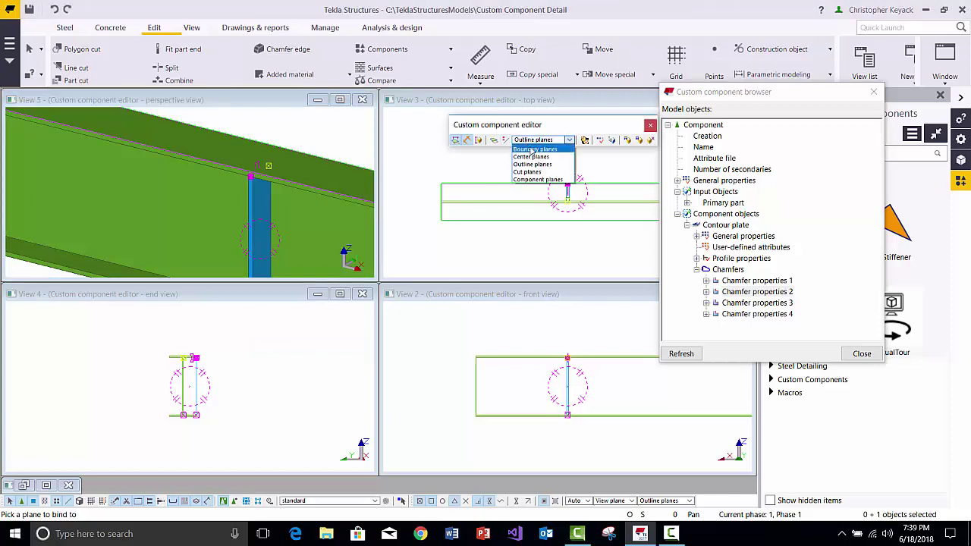
left_click(535, 150)
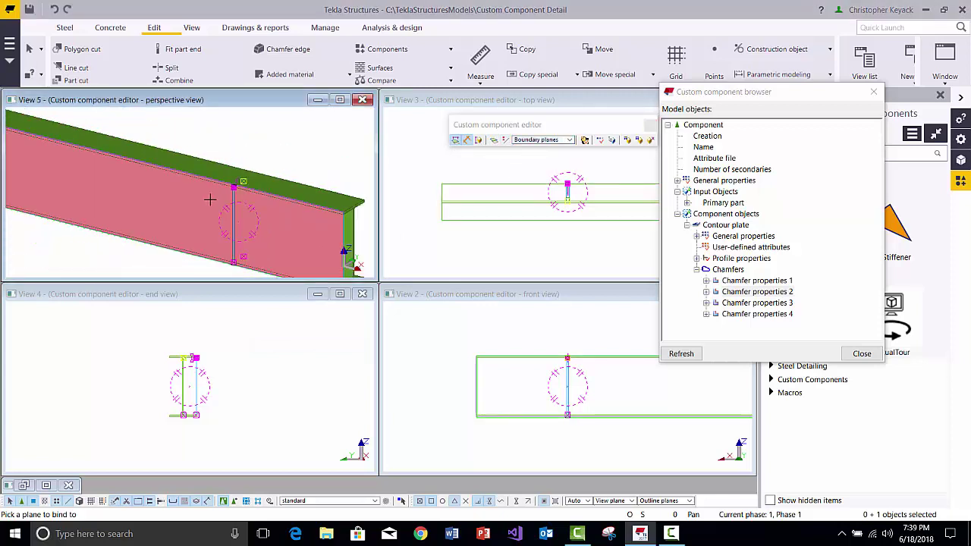
scroll(210, 199, "down", 1)
left_click(211, 201)
right_click(274, 142)
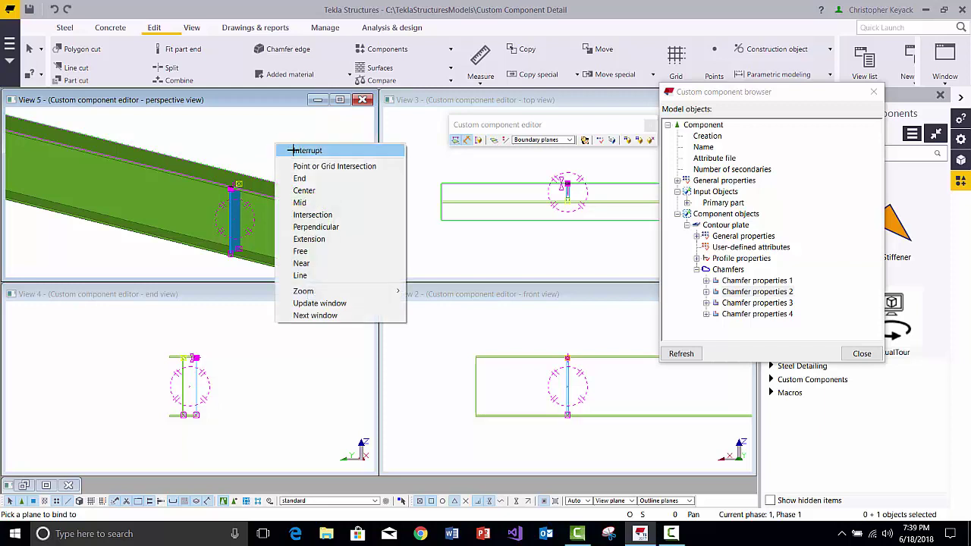
left_click(282, 146)
Step: Select the stiffener plate and examine its upper corners against the beam's web and top flange from several angles
scroll(235, 227, "up", 2)
left_click(233, 230)
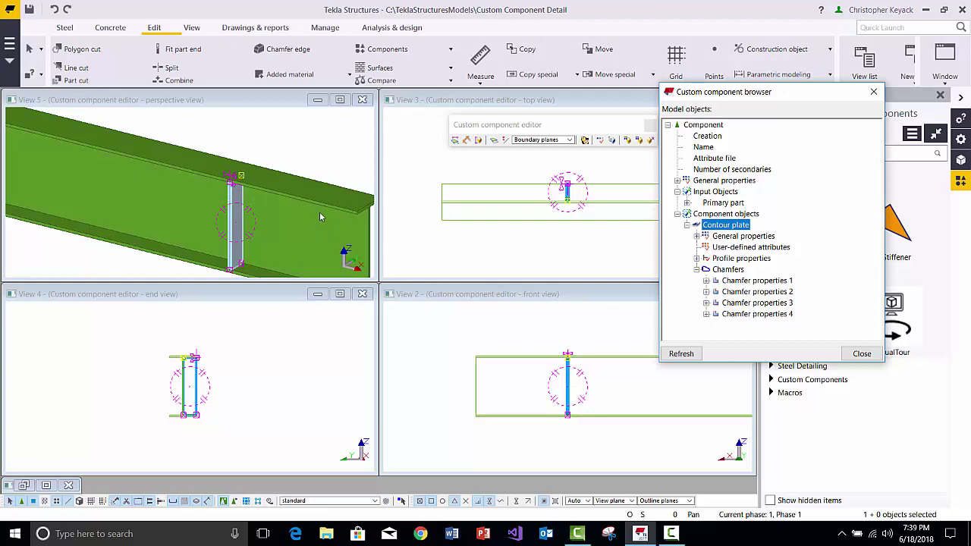
scroll(263, 201, "down", 1)
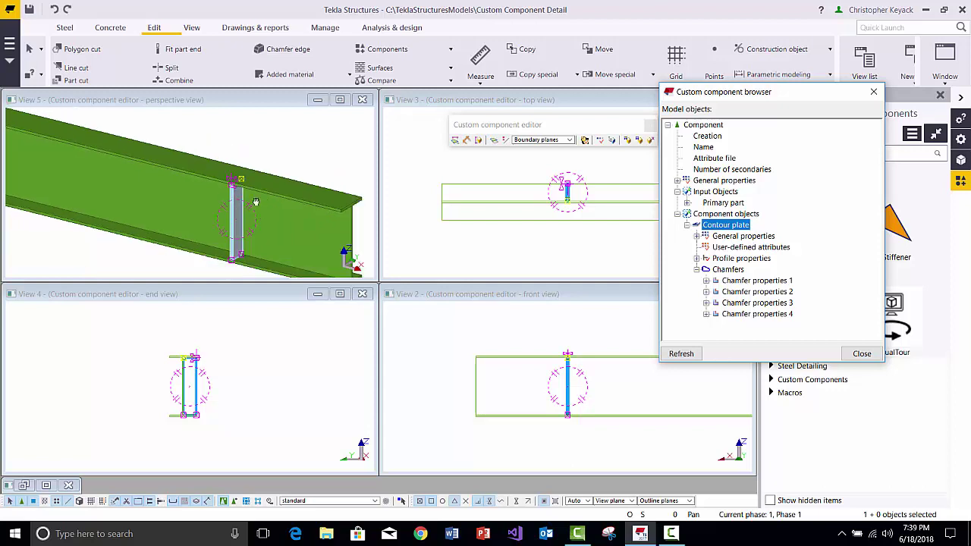
middle_click_drag(255, 202, 238, 110, "ctrl")
scroll(249, 179, "up", 2)
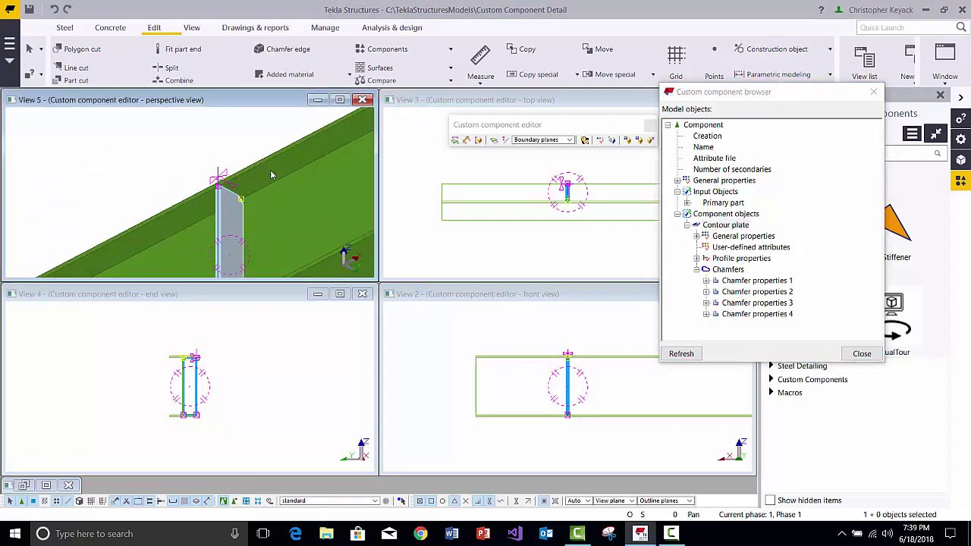
scroll(157, 167, "down", 2)
left_click(178, 165)
left_click(206, 215)
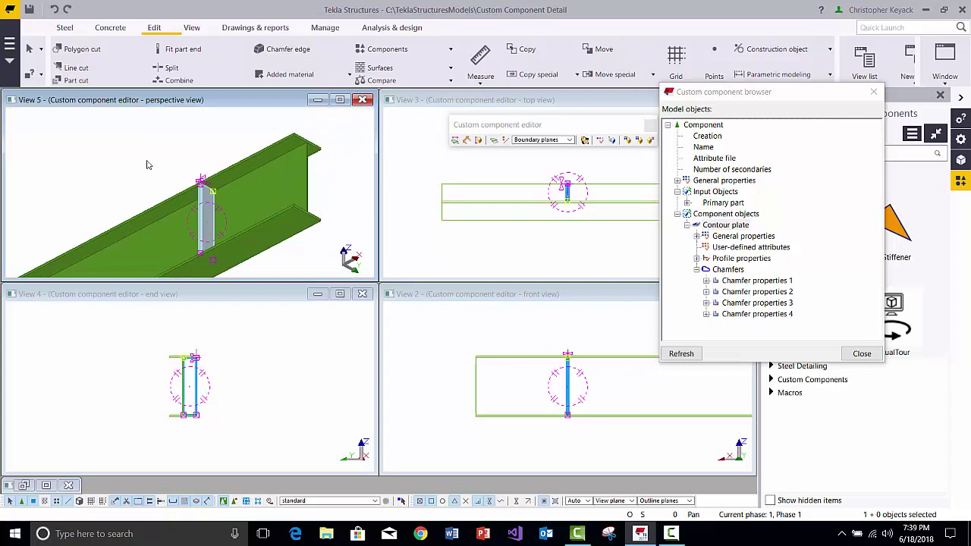
scroll(221, 182, "up", 3)
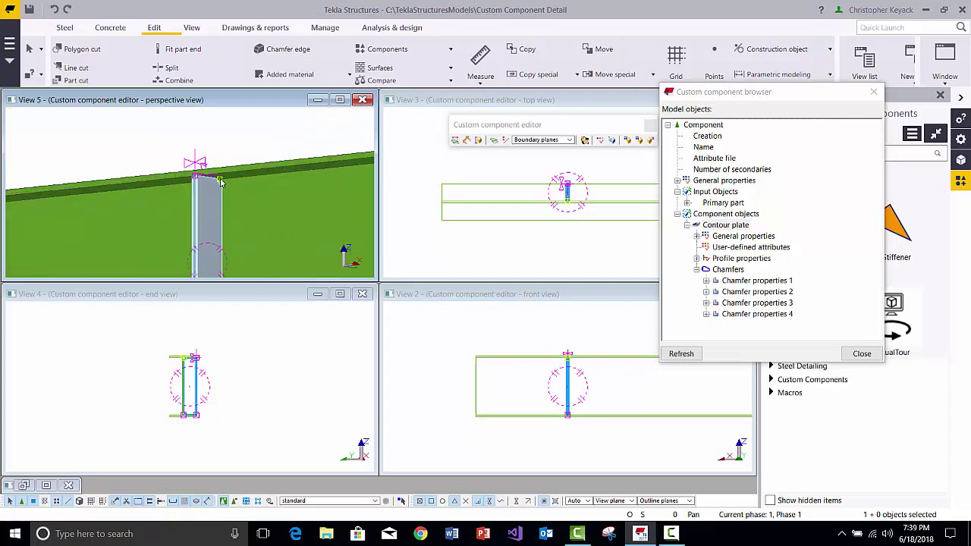
Step: Try to bind the stiffener's upper inner corner point to the beam's outer side plane along the flange edges, using Boundary planes
left_click(220, 181)
right_click(228, 133)
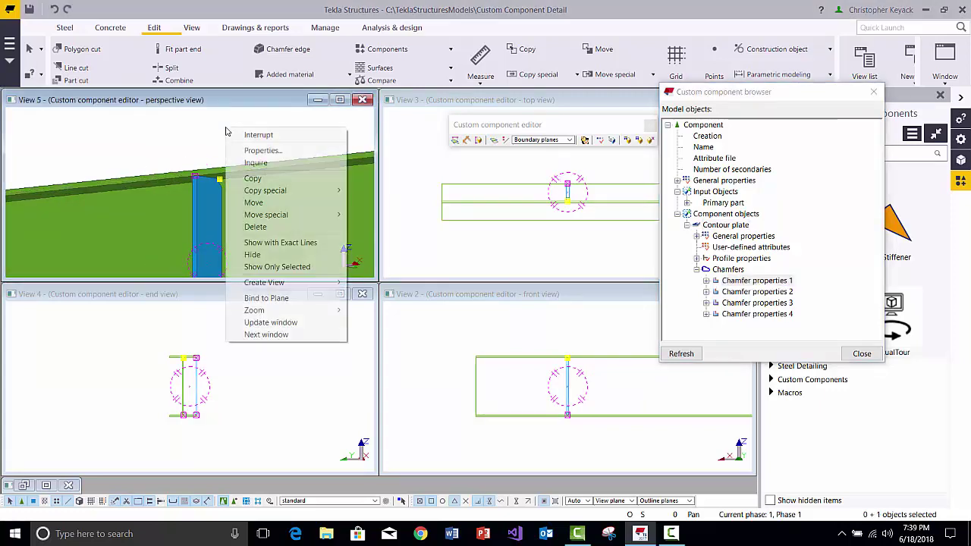
left_click(266, 299)
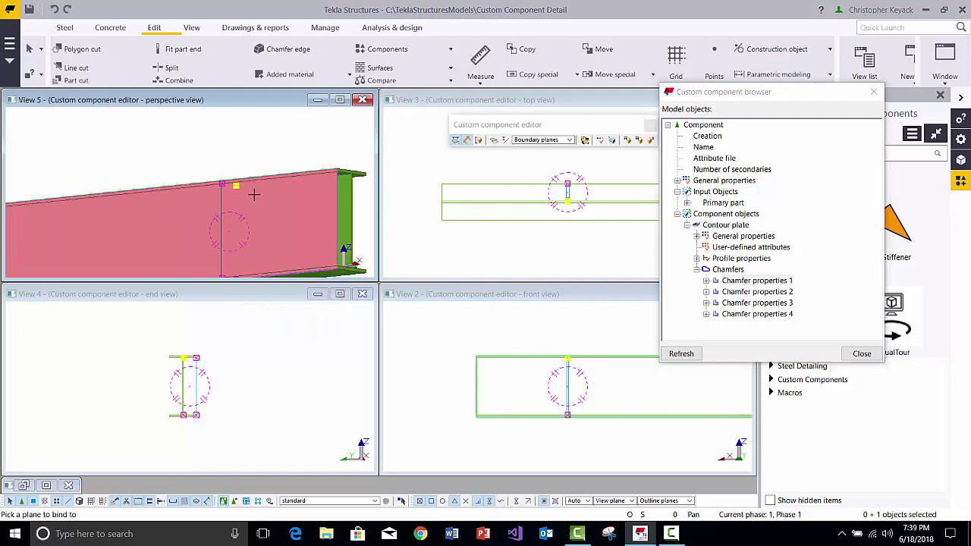
scroll(253, 195, "up", 2)
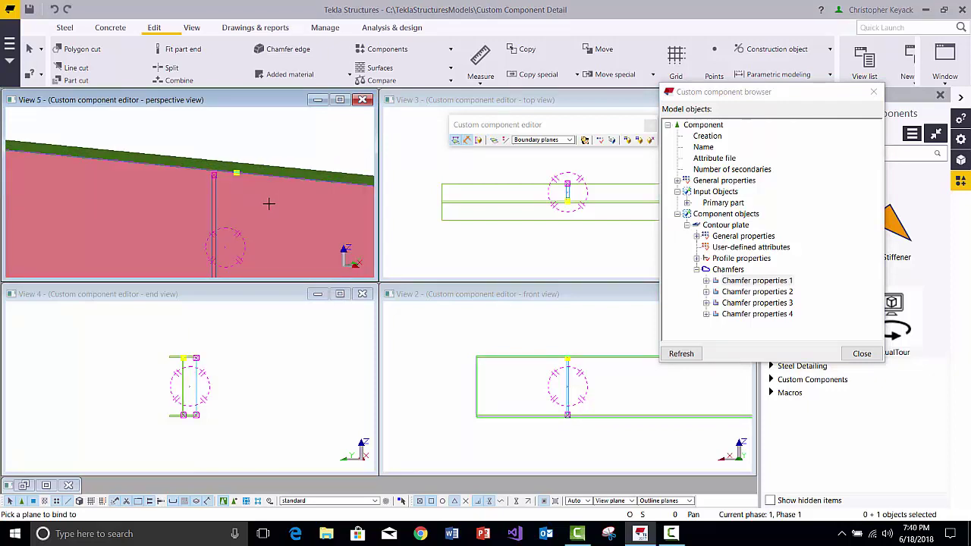
left_click(269, 204)
right_click(293, 141)
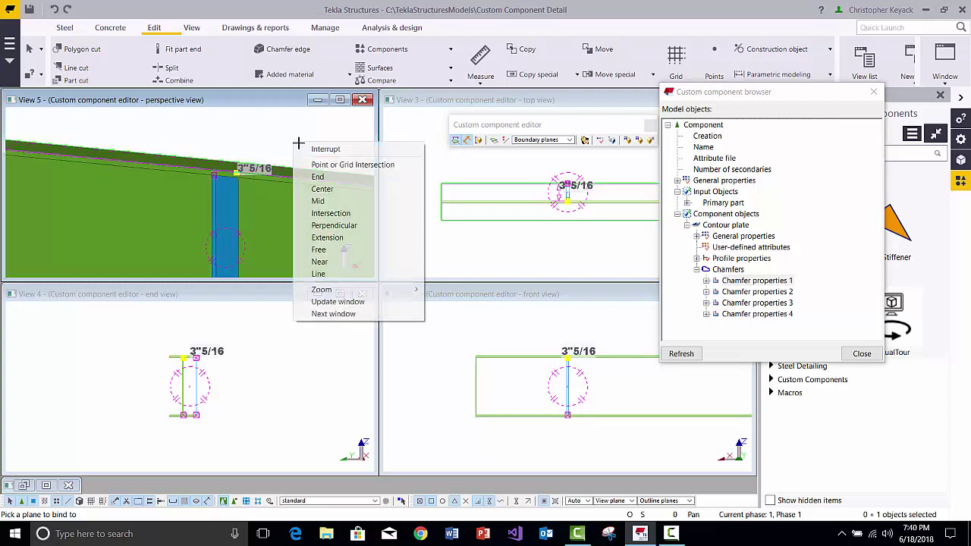
left_click(319, 149)
Step: Check the new binding distance at the stiffener's upper inner corner and its visibility setting in the variables list
middle_click_drag(235, 149, 248, 218, "ctrl")
scroll(248, 218, "up", 3)
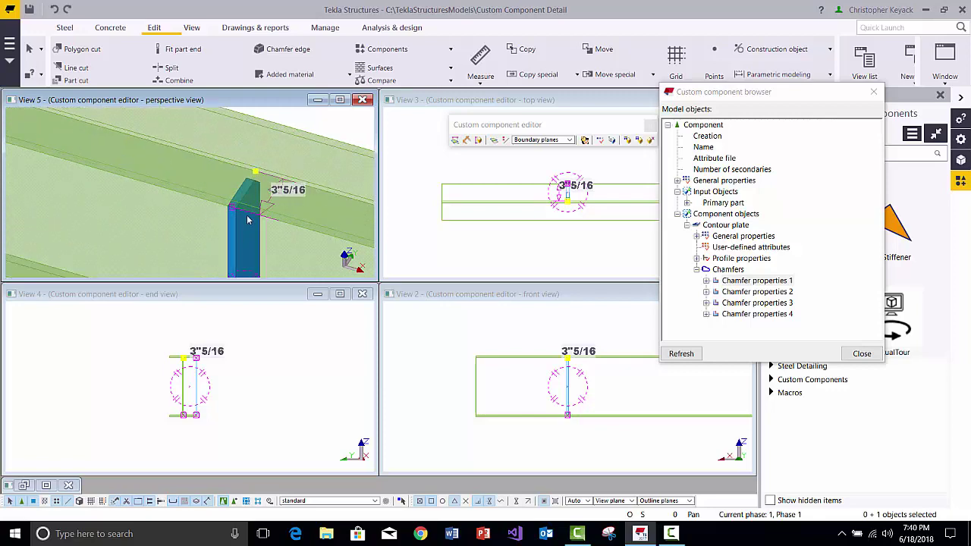
left_click(608, 143)
left_click(301, 161)
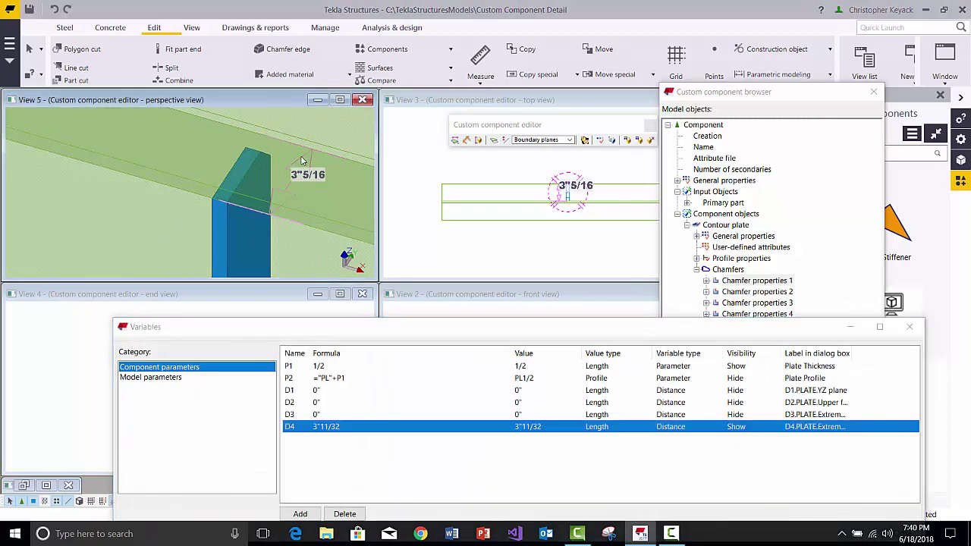
left_click(725, 456)
left_click(748, 427)
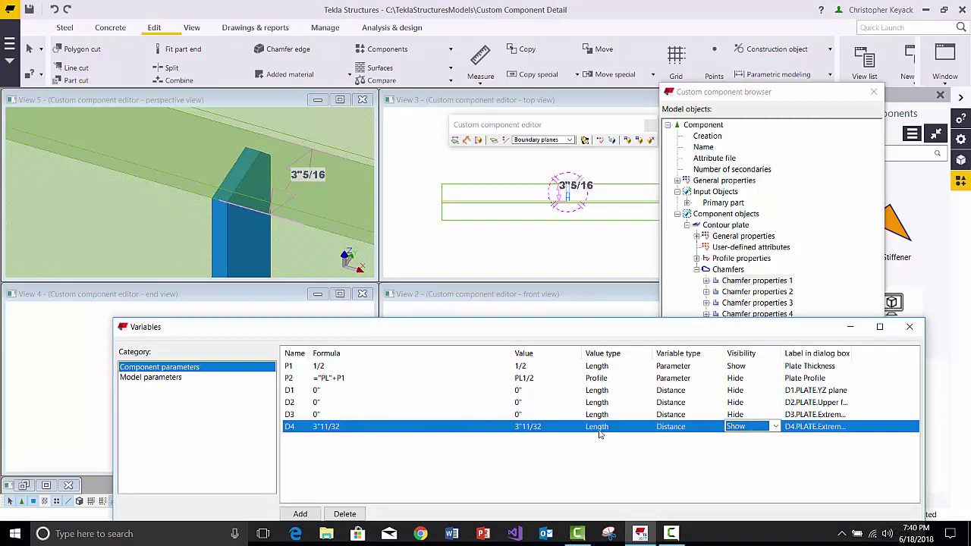
left_click(581, 451)
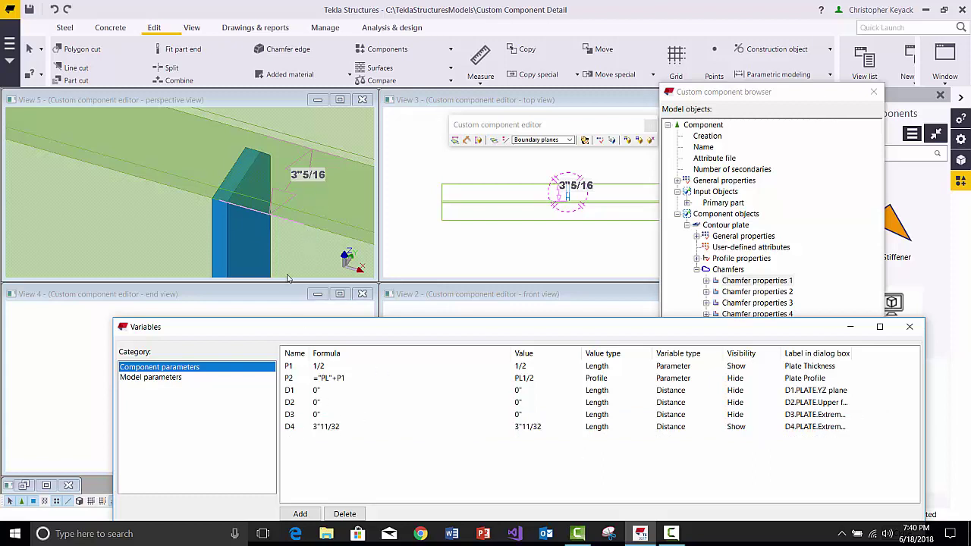
Step: Delete the D4 distance variable to remove the upper inner corner's binding, and close the variables list
scroll(238, 203, "down", 4)
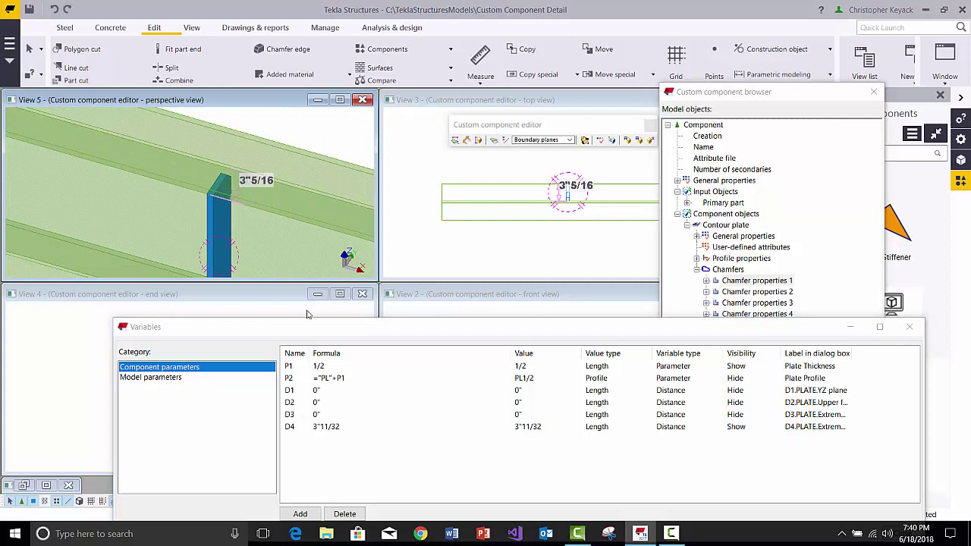
left_click(309, 427)
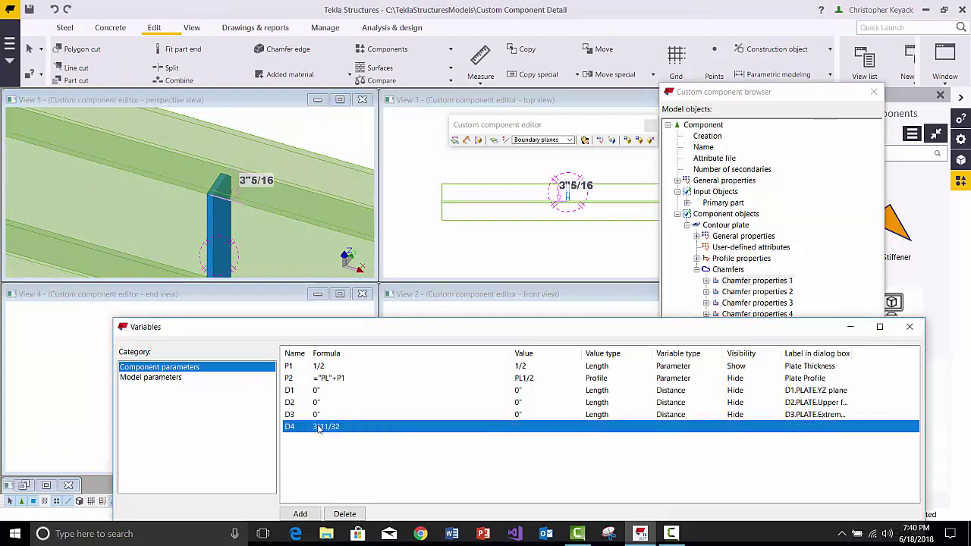
left_click(344, 513)
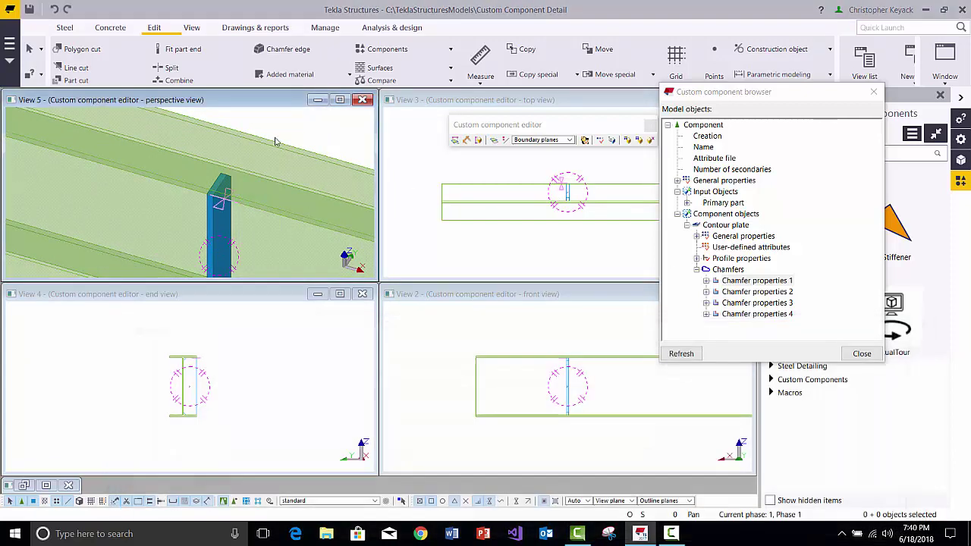
left_click(910, 326)
Step: Bind the stiffener's upper inner corner point to the beam's web face, using Outline planes in the solid rendered display
left_click(214, 218)
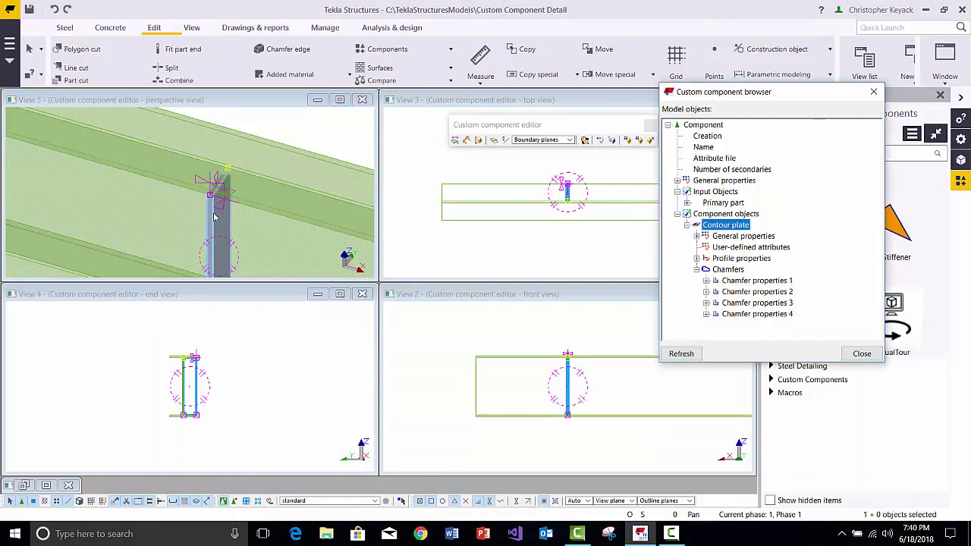
left_click(232, 169)
key("ctrl+4")
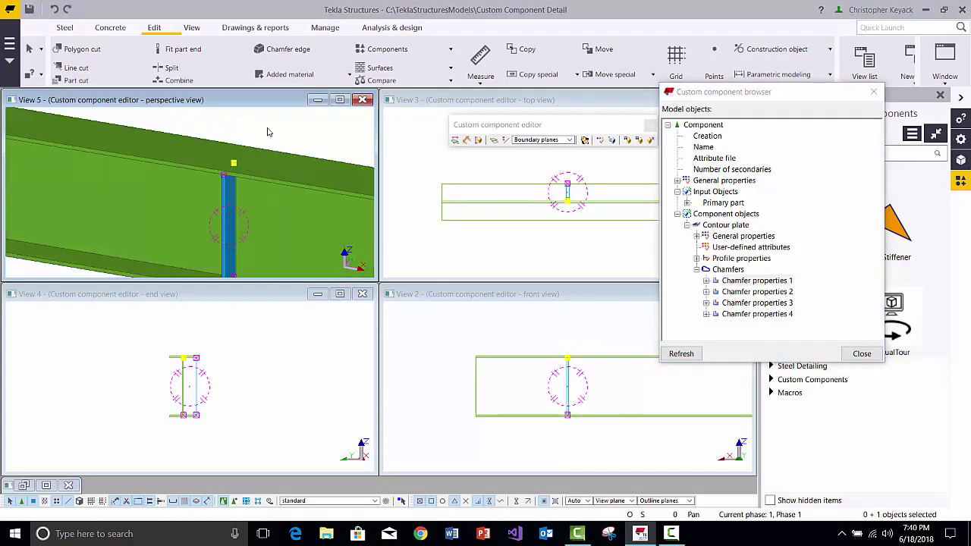
right_click(269, 127)
left_click(308, 297)
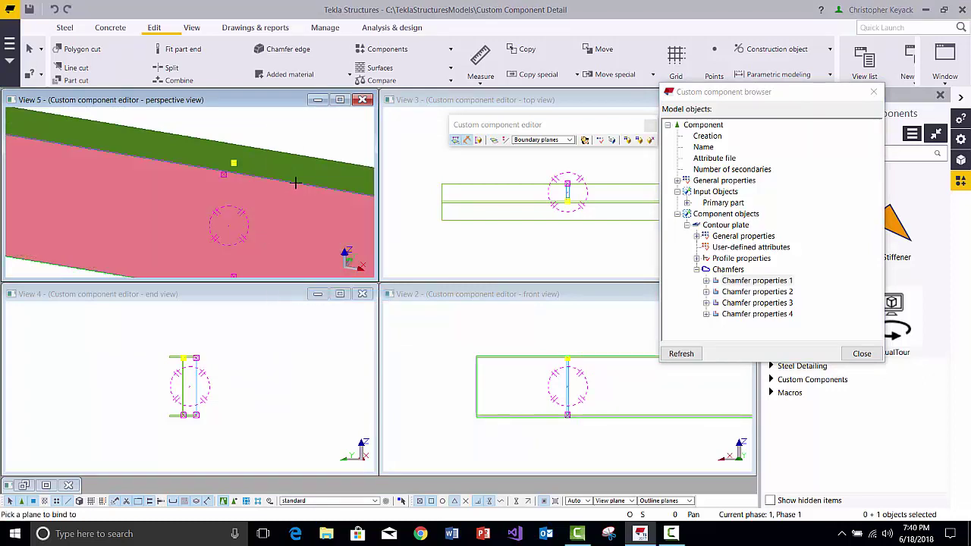
left_click(550, 141)
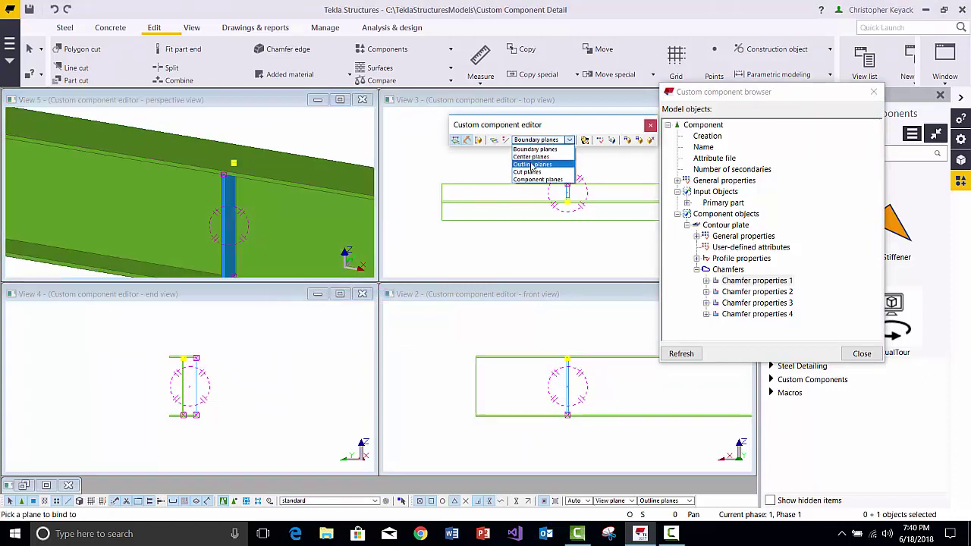
left_click(533, 164)
scroll(267, 202, "up", 3)
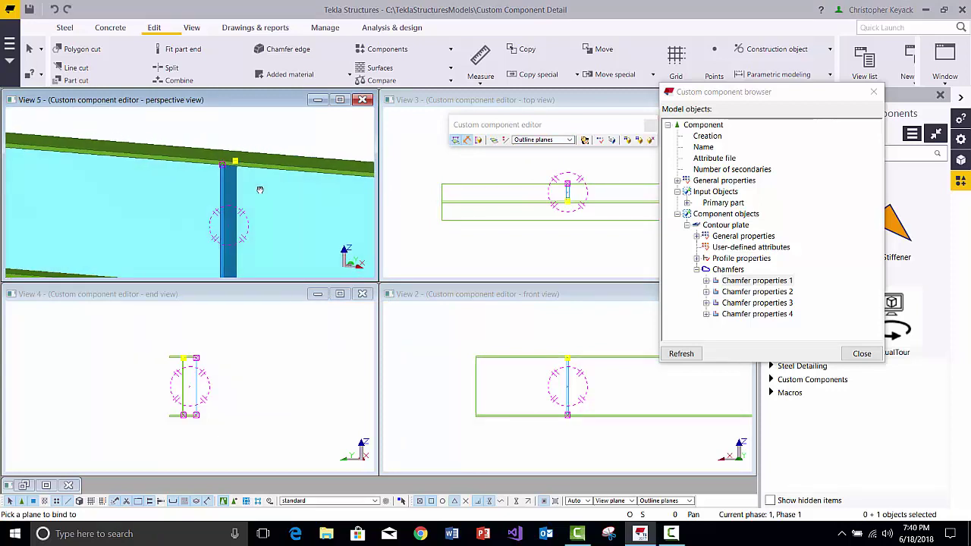
middle_click_drag(255, 213, 245, 162, "ctrl")
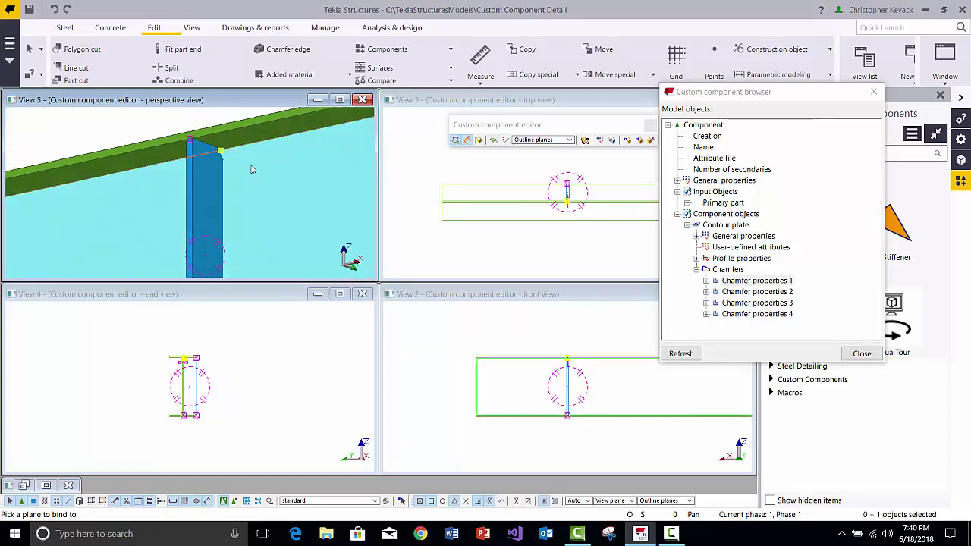
middle_click_drag(180, 187, 142, 123, "ctrl")
right_click(141, 124)
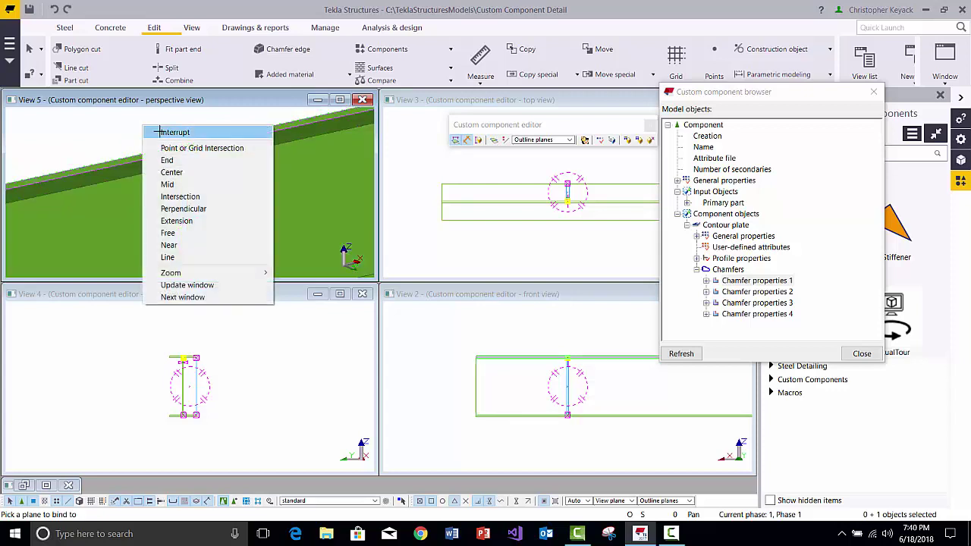
left_click(170, 132)
Step: Bind the same upper inner corner point to the underside of the beam's top flange, using Outline planes
right_click(172, 121)
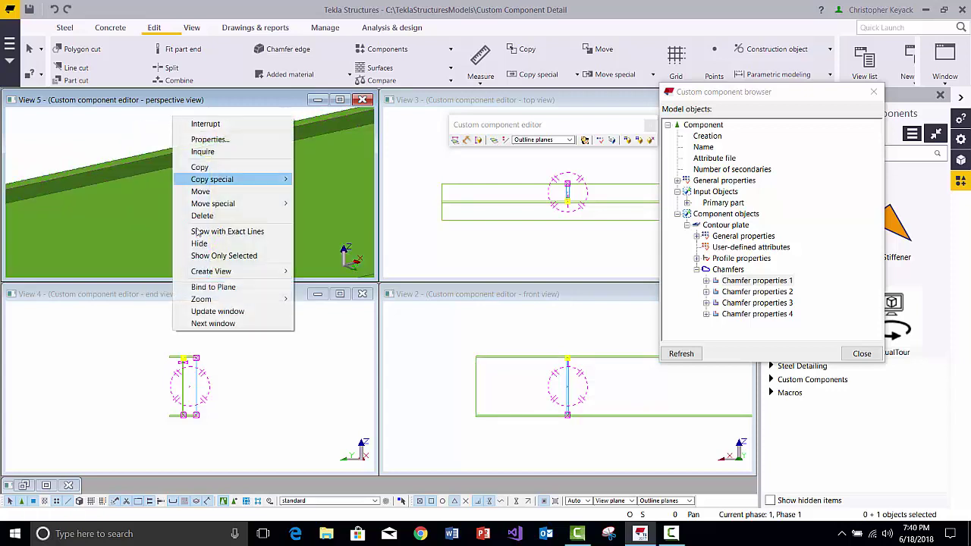
left_click(204, 286)
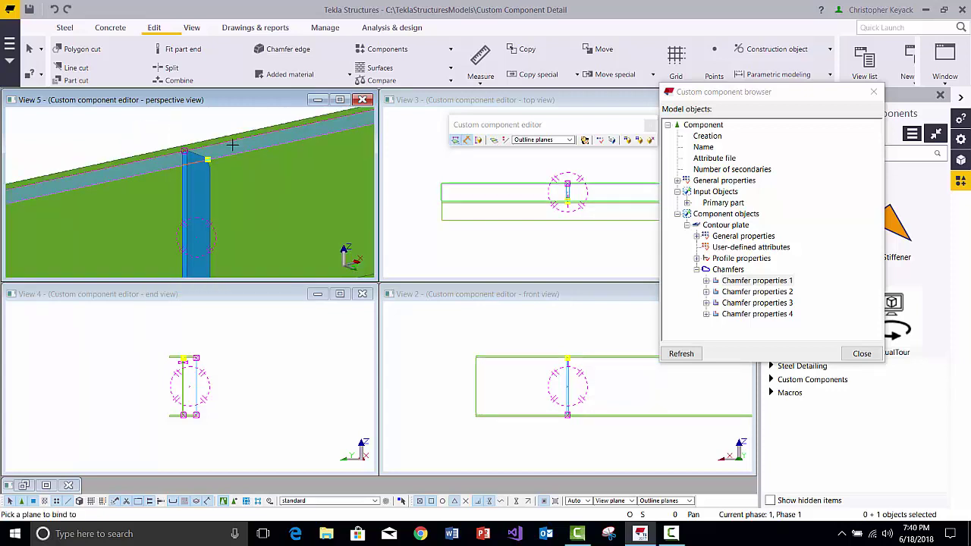
left_click(232, 145)
right_click(166, 129)
left_click(181, 135)
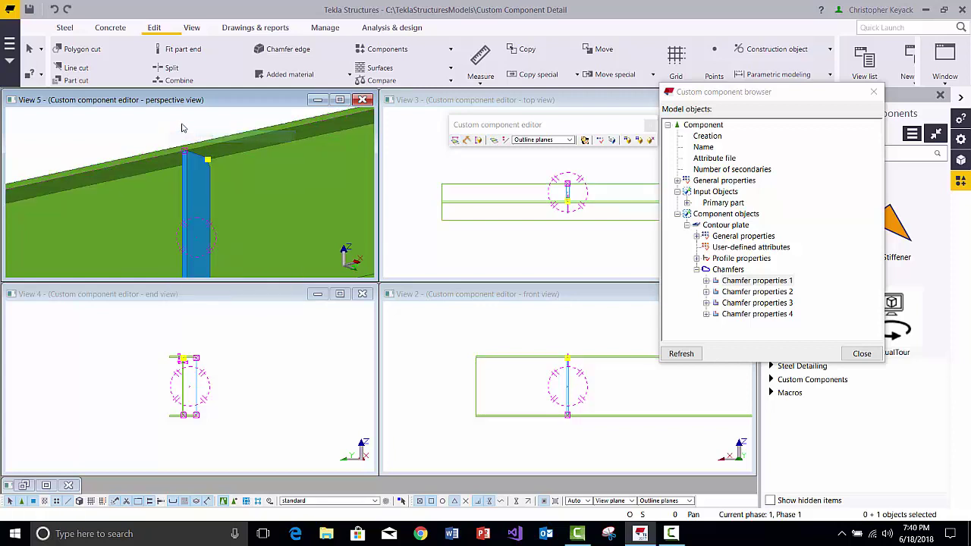
Step: Bind the upper inner corner point to the component's YZ plane, using Component planes
right_click(183, 126)
left_click(223, 294)
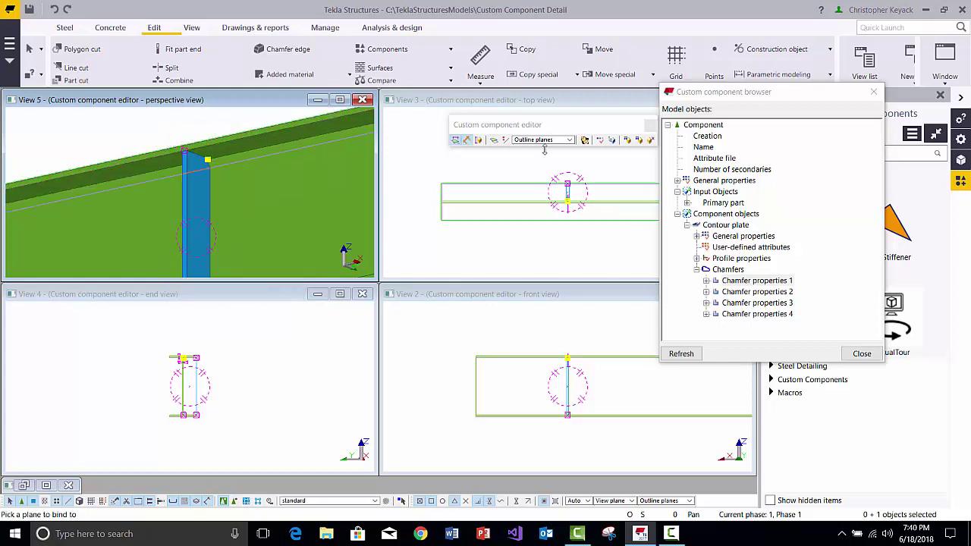
left_click(541, 140)
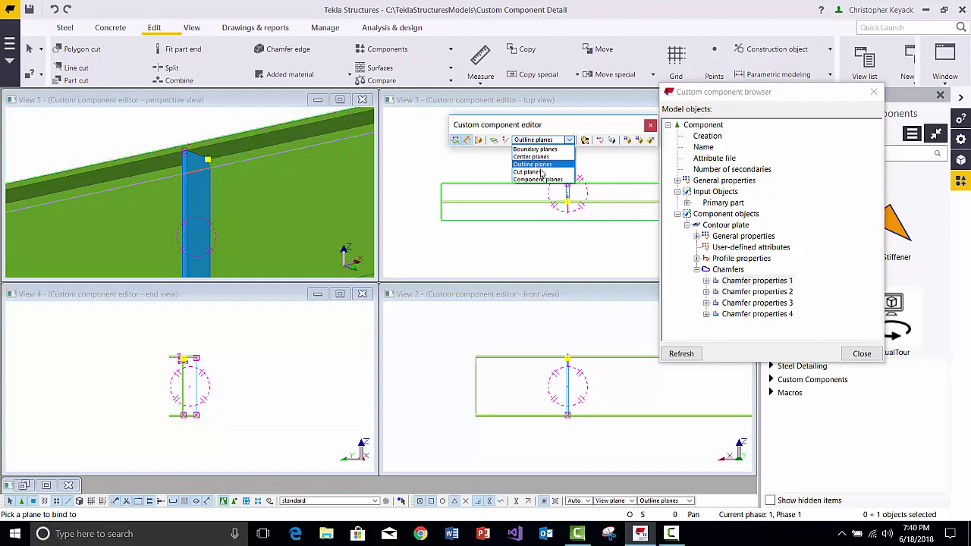
left_click(538, 179)
middle_click_drag(208, 231, 174, 210, "ctrl")
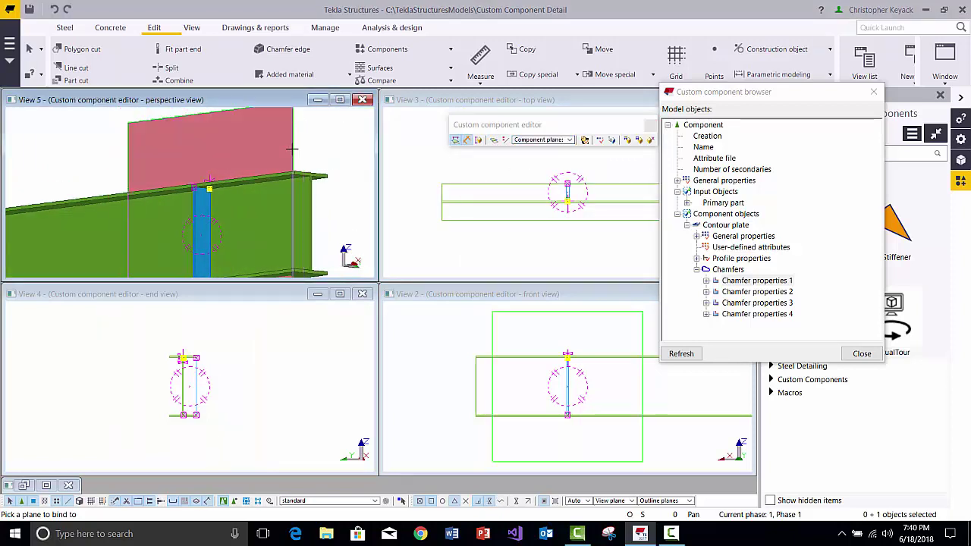
right_click(328, 137)
left_click(346, 144)
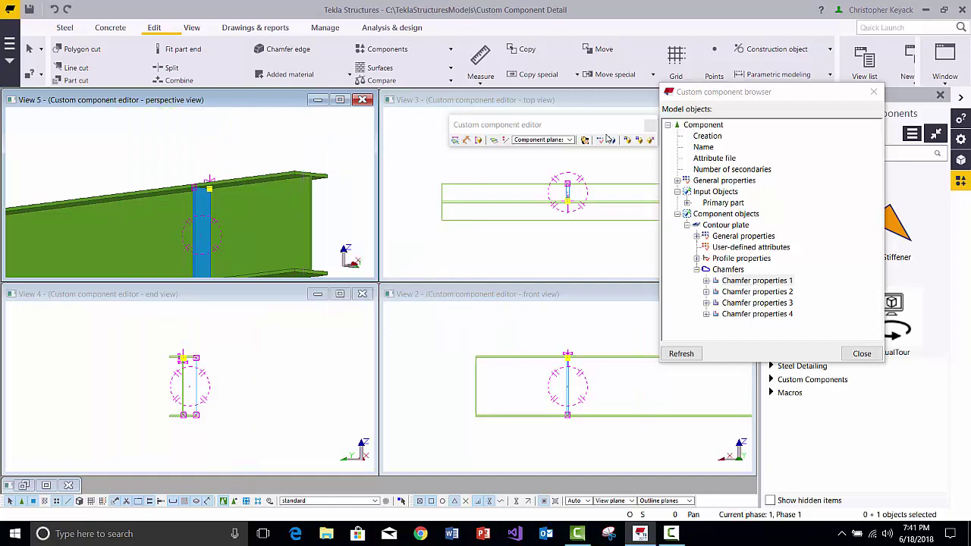
Step: Open the variables list and examine which plate binding each of the distance variables D1 to D6 controls
left_click(602, 139)
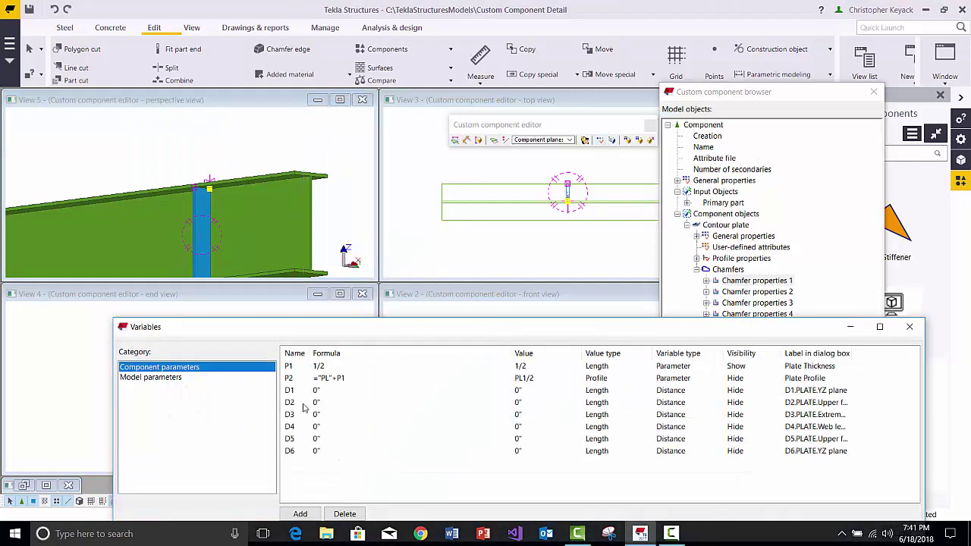
left_click(296, 392)
left_click(296, 391)
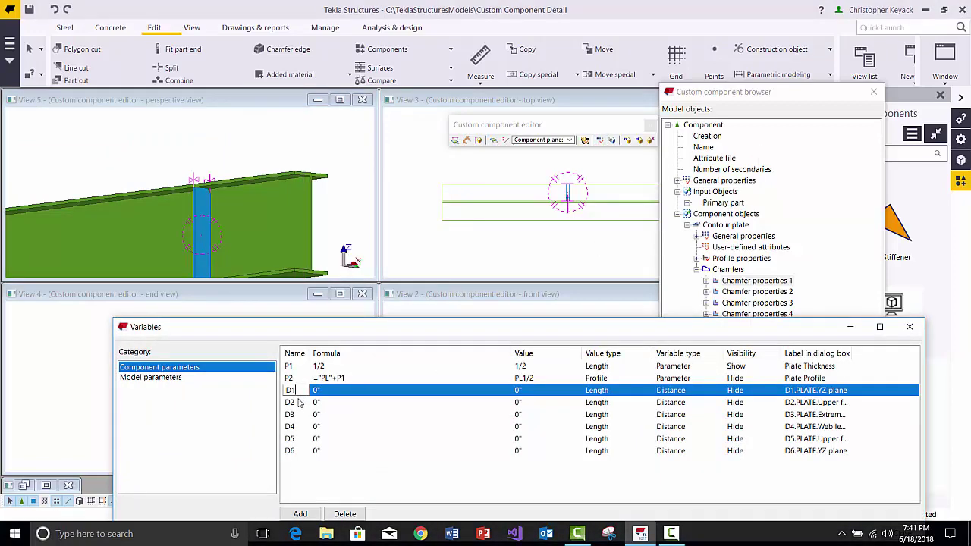
left_click(803, 405)
key("Up")
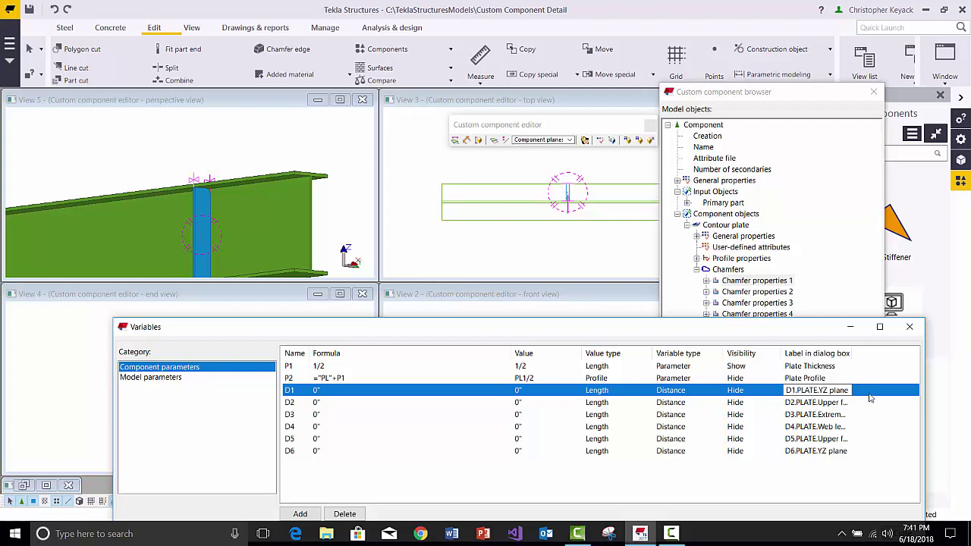
left_click(324, 405)
left_click(292, 415)
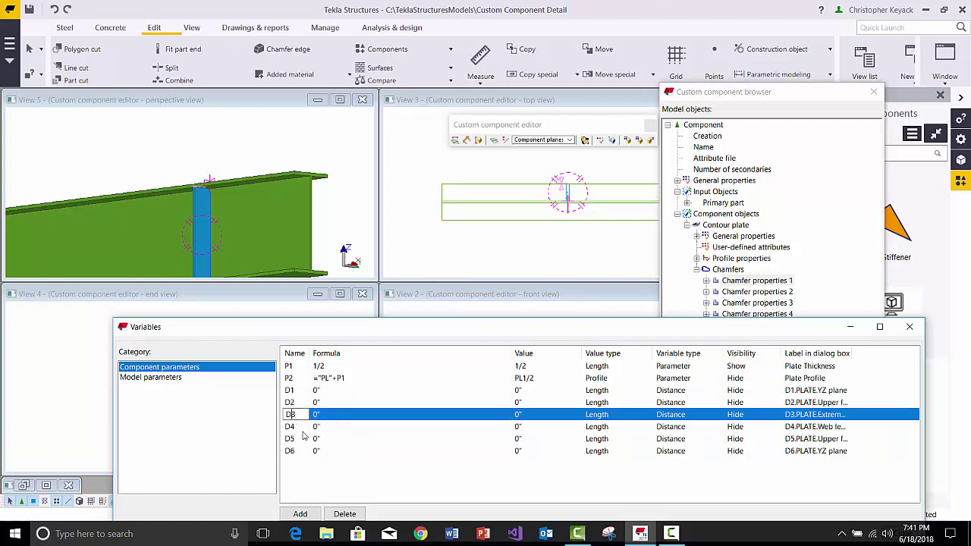
left_click(294, 428)
left_click(294, 440)
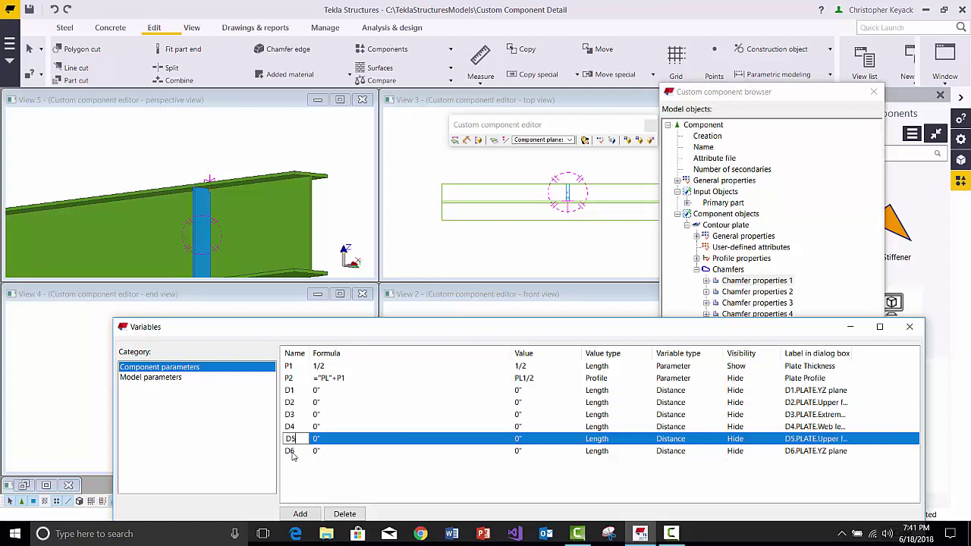
left_click(293, 452)
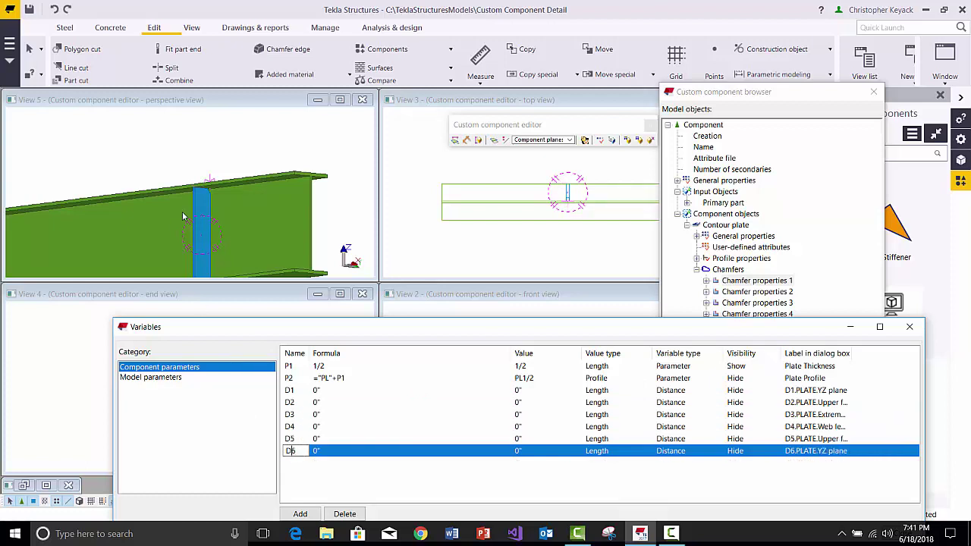
Step: Bind both lower corner points of the stiffener plate to the component's YZ plane, using Component planes
left_click(232, 158)
scroll(211, 186, "up", 4)
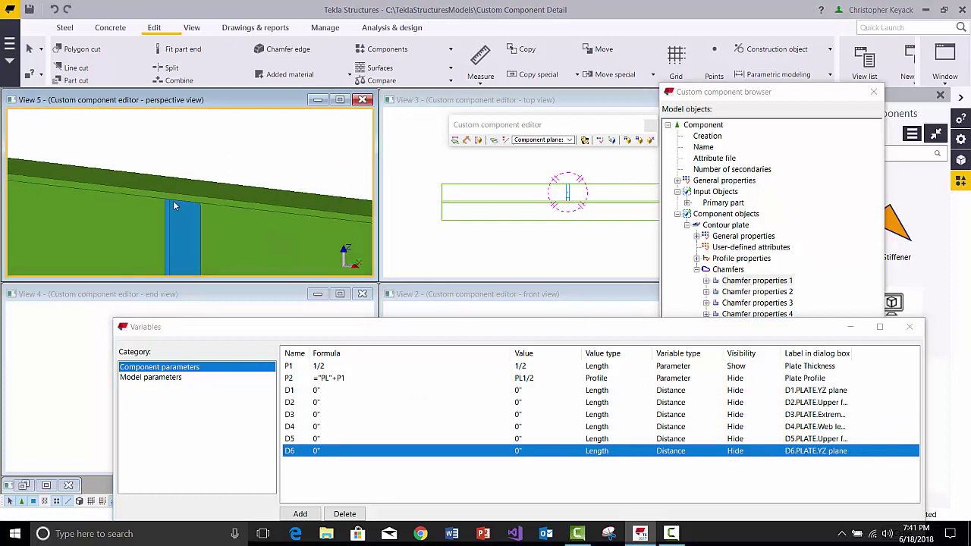
scroll(182, 214, "down", 4)
left_click(187, 219)
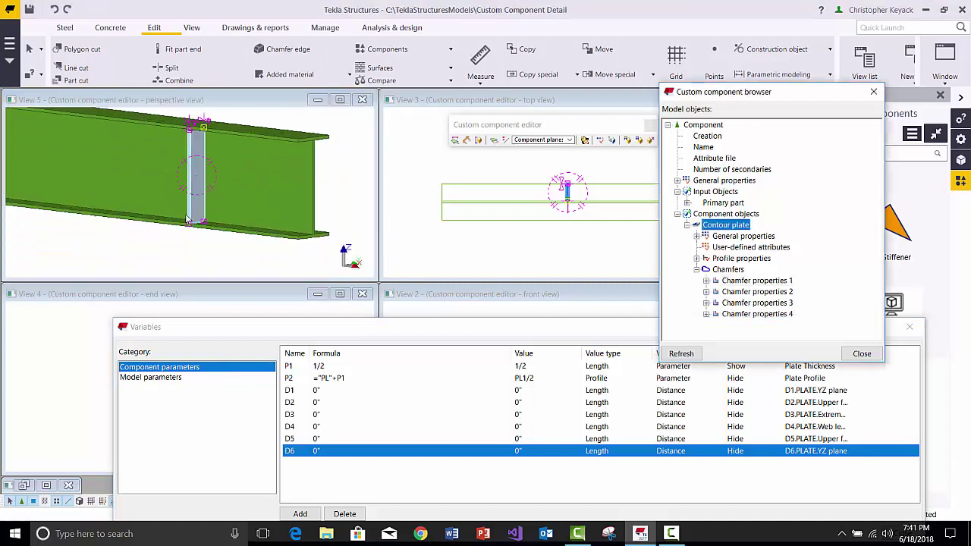
scroll(187, 219, "up", 5)
left_click(160, 243)
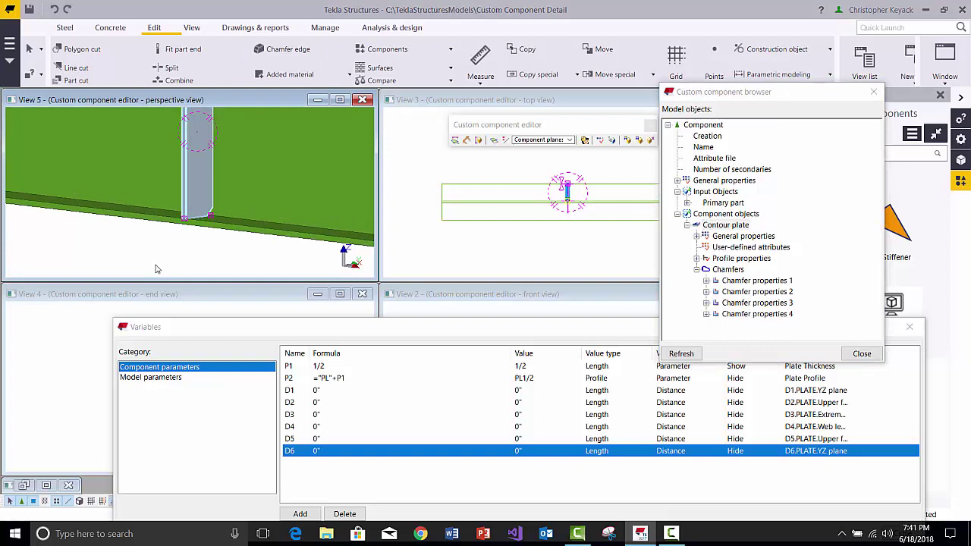
left_click_drag(154, 265, 244, 190)
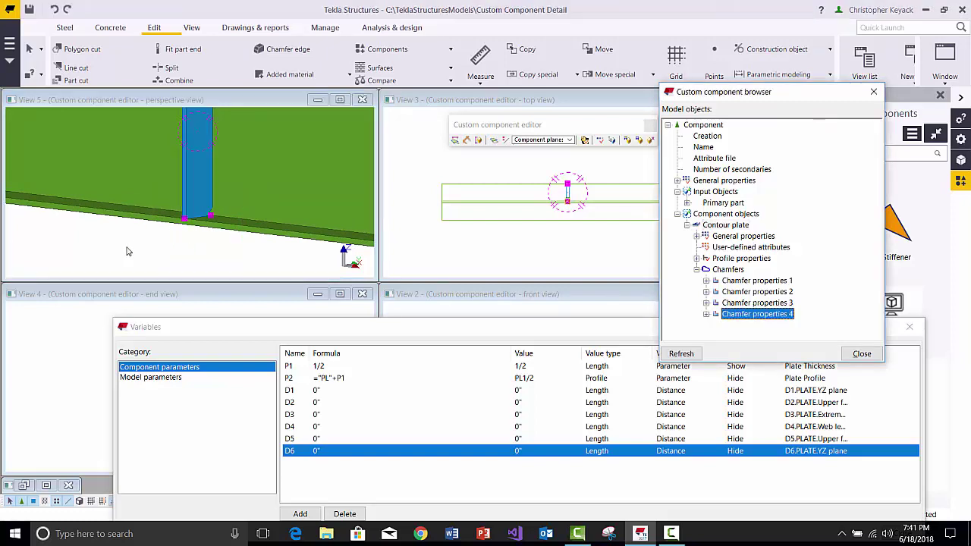
scroll(119, 232, "down", 3)
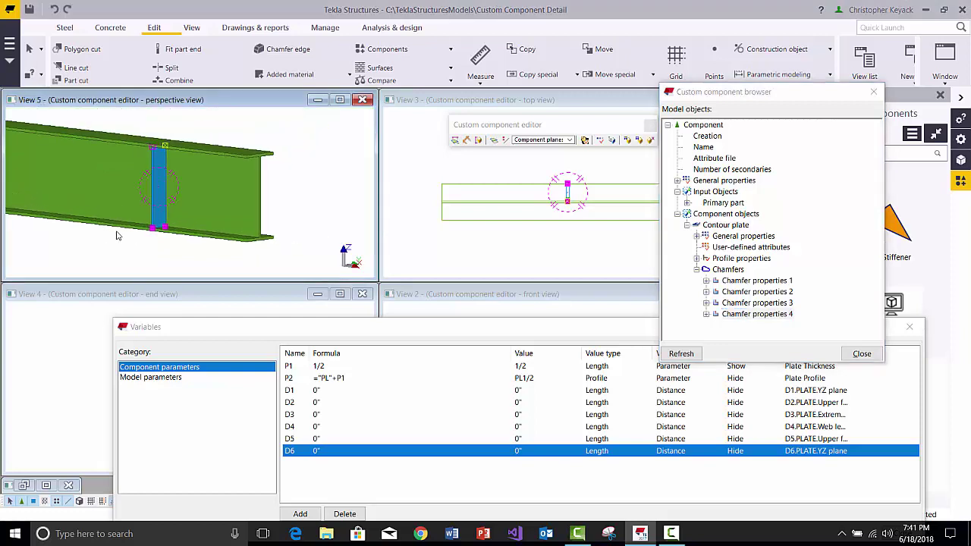
scroll(117, 235, "up", 2)
right_click(119, 249)
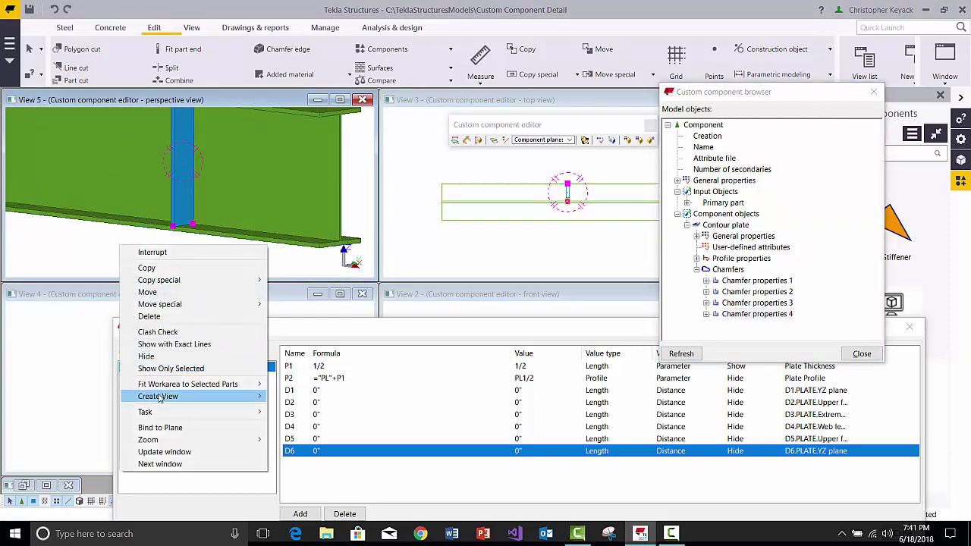
left_click(157, 428)
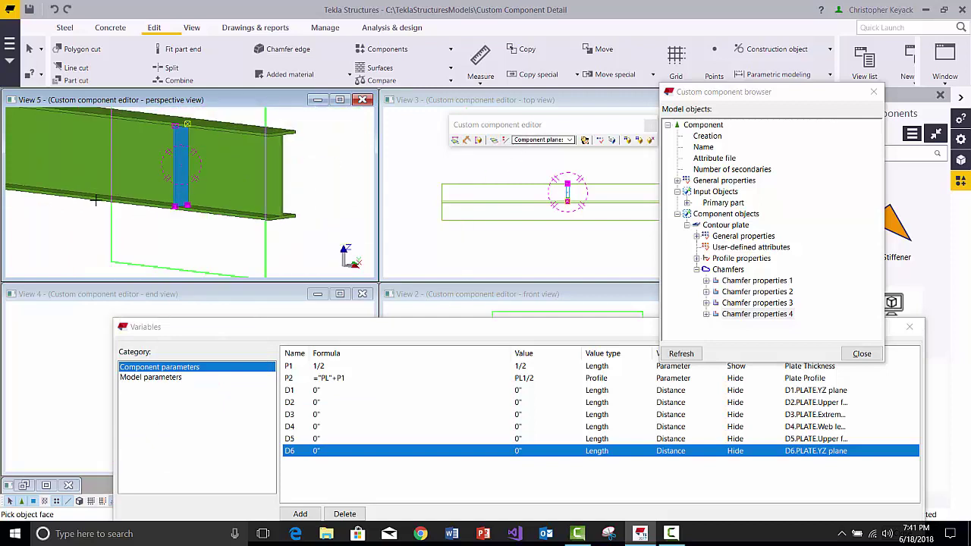
left_click(162, 238)
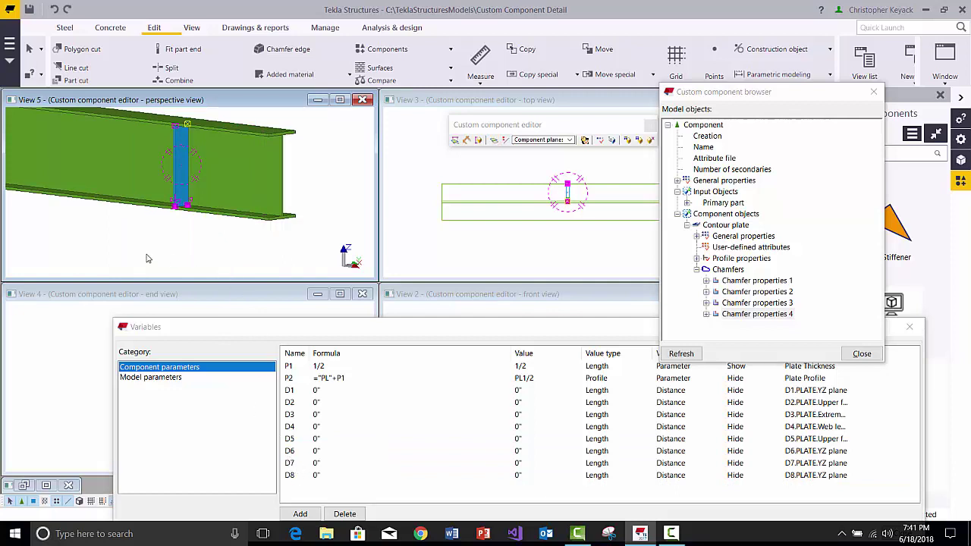
Step: Bind both lower corner points of the stiffener plate to the beam's bottom flange, using Outline planes
scroll(152, 243, "up", 3)
left_click(202, 165)
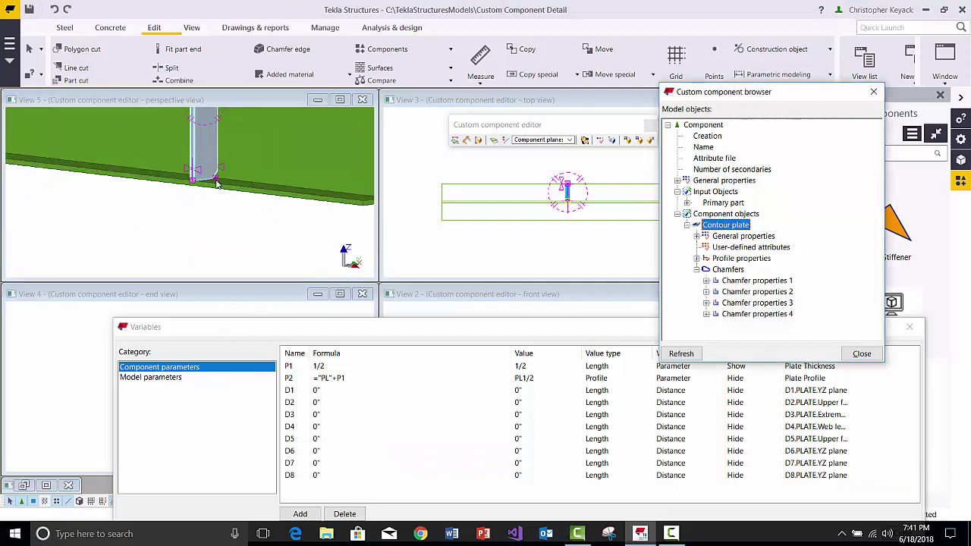
left_click(148, 246)
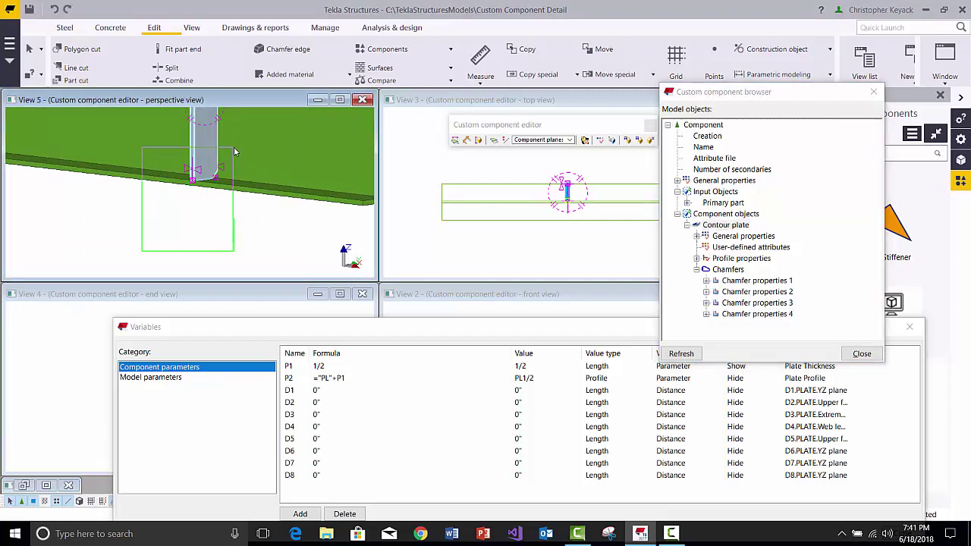
right_click(144, 205)
left_click(170, 391)
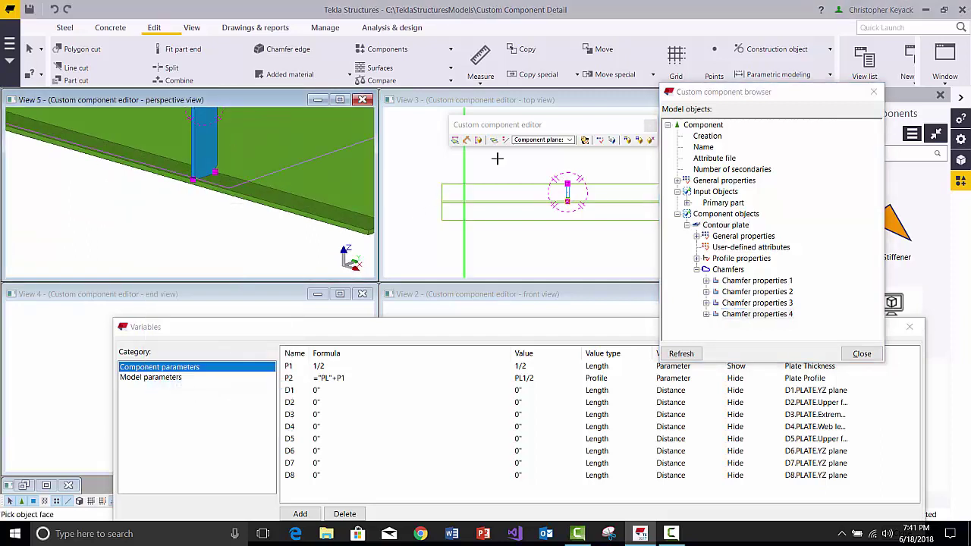
left_click(521, 141)
left_click(524, 163)
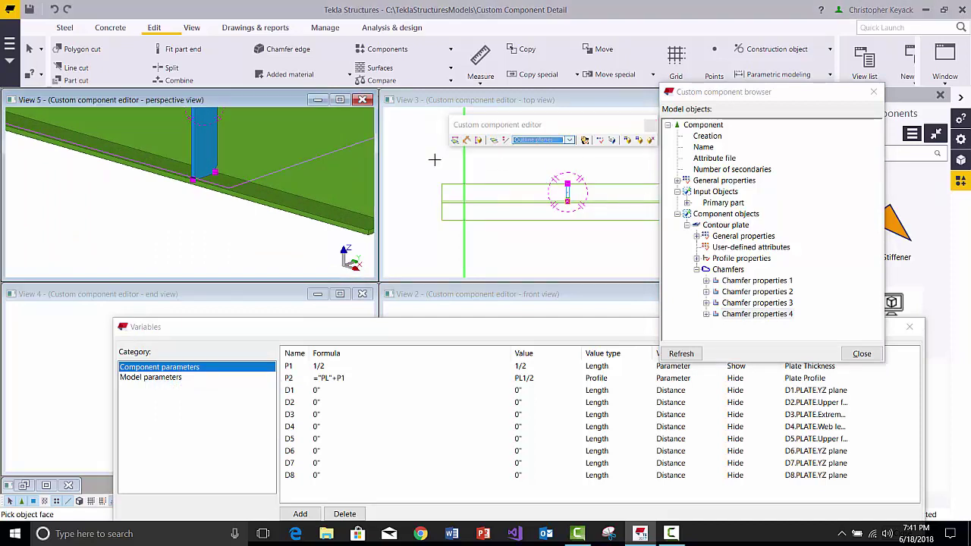
left_click(233, 183)
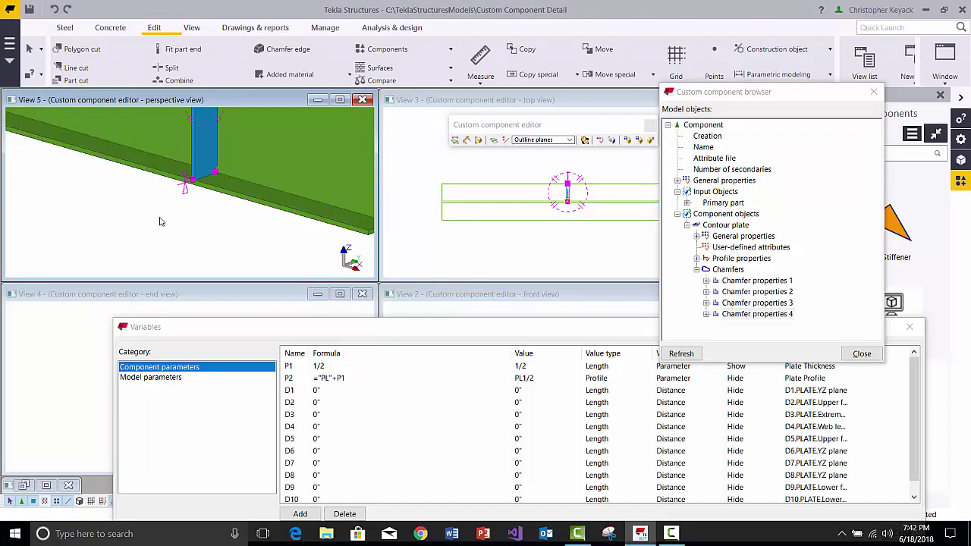
Step: Reposition the Variables dialog so it fits on screen and review the distance variables at the end of the list
left_click(159, 218)
left_click_drag(238, 333, 233, 270)
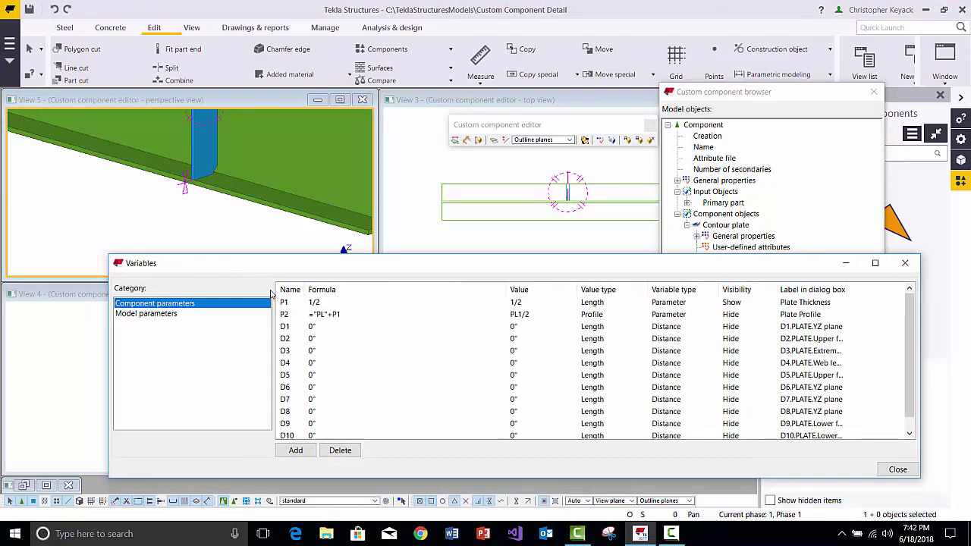
scroll(293, 343, "down", 1)
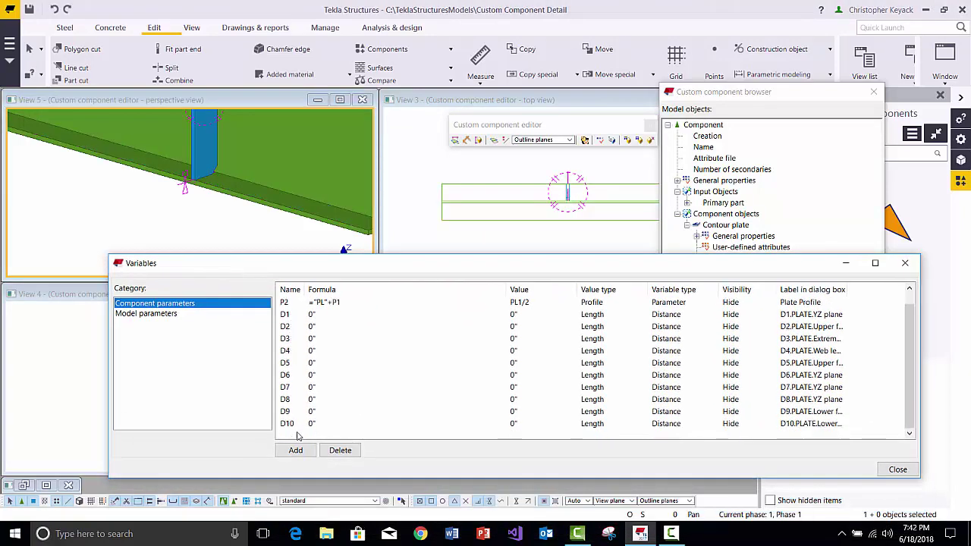
Step: Bind the stiffener's lower outer corner point to the beam's outer side plane, using Boundary planes
left_click(198, 156)
left_click(229, 162)
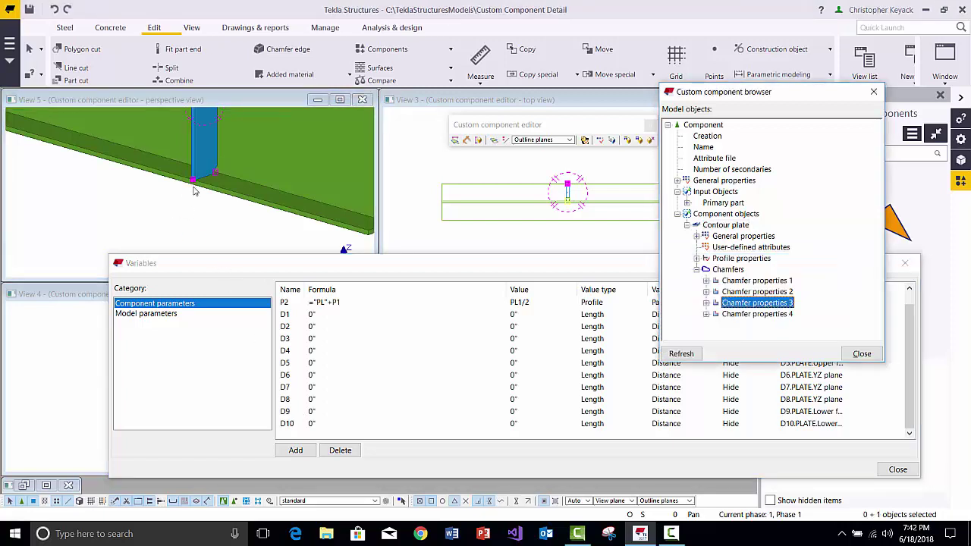
scroll(188, 198, "down", 2)
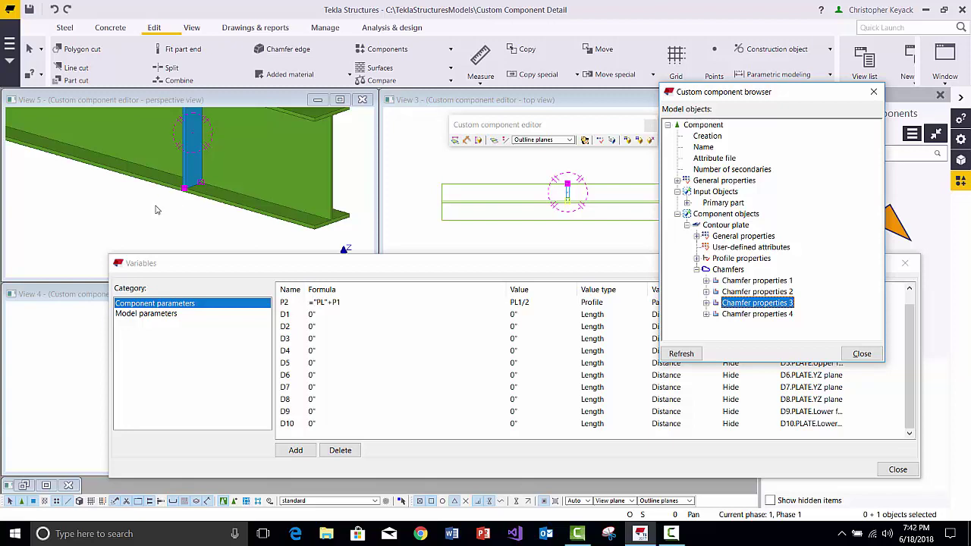
right_click(169, 206)
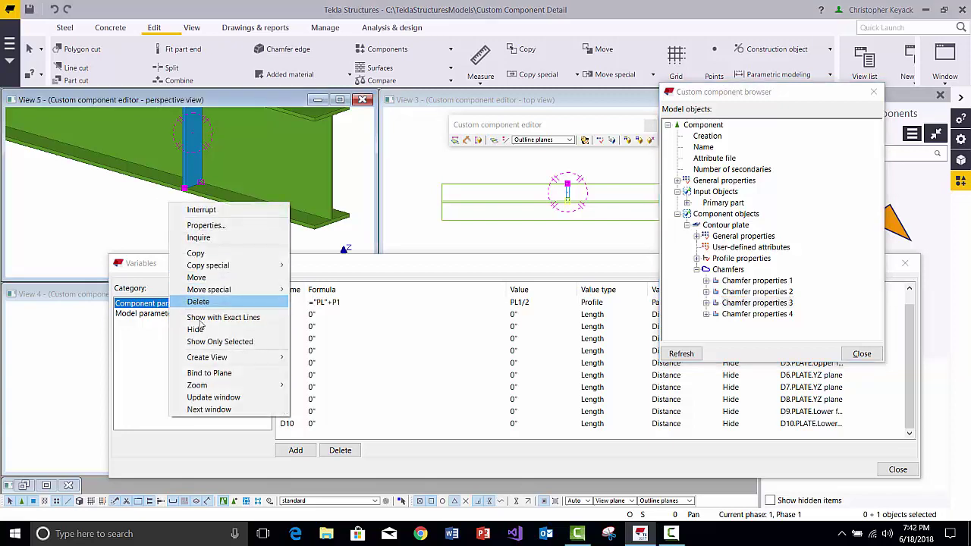
left_click(198, 373)
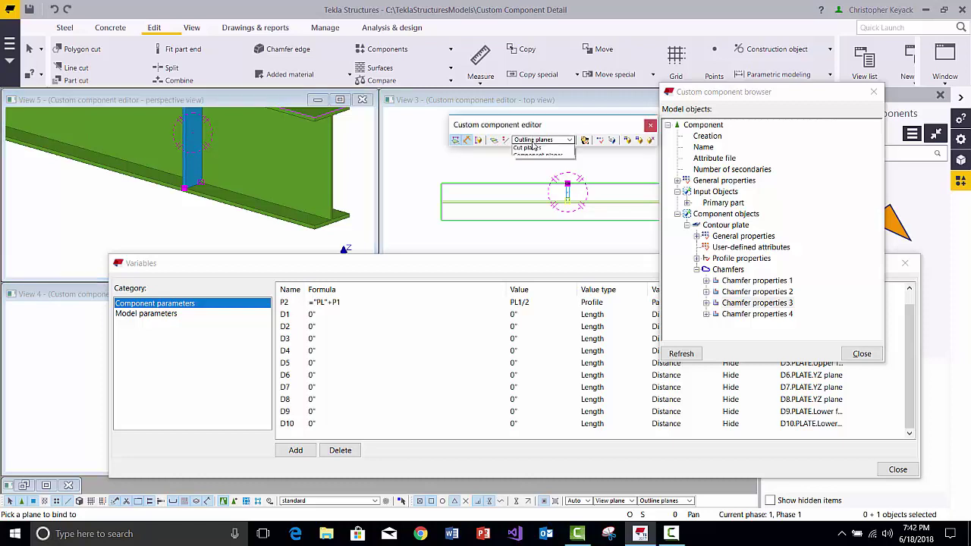
left_click(531, 141)
left_click(535, 158)
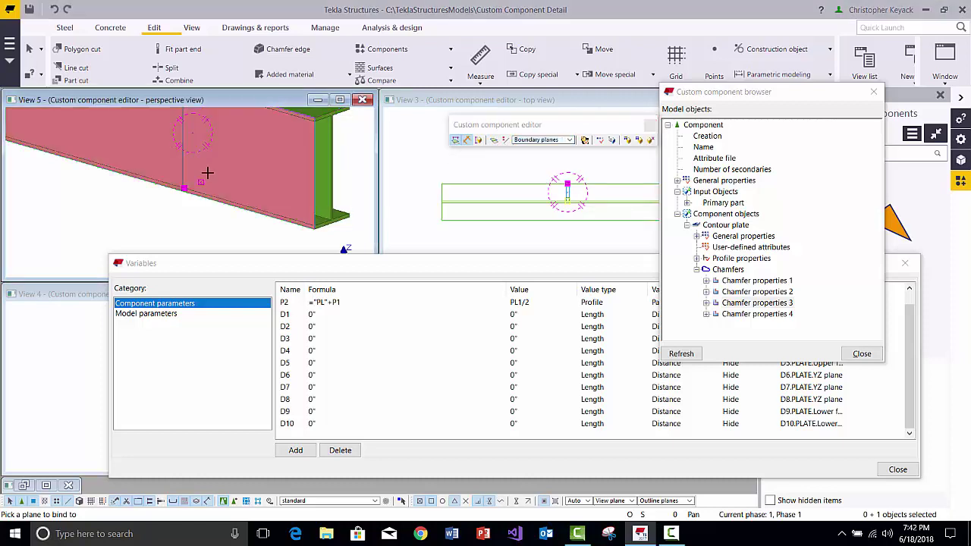
left_click(207, 173)
right_click(137, 216)
left_click(182, 226)
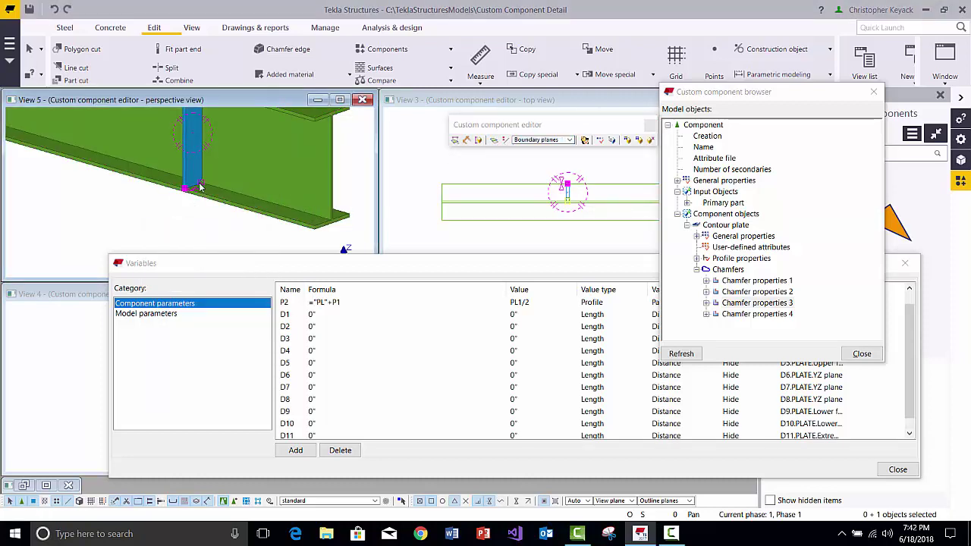
Step: Bind the stiffener's lower inner corner point to the beam's web face, using Outline planes
right_click(200, 187)
left_click(240, 353)
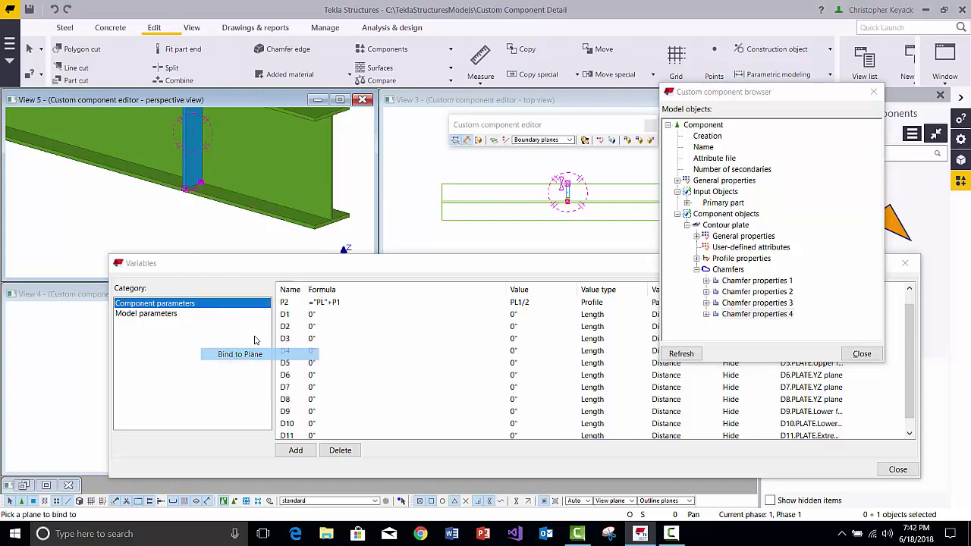
left_click(535, 139)
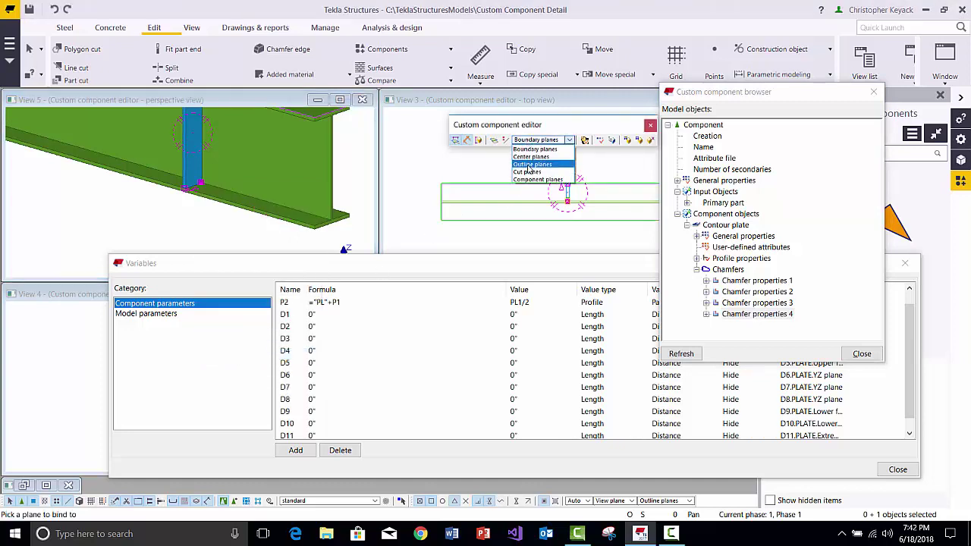
left_click(531, 164)
right_click(86, 202)
left_click(95, 211)
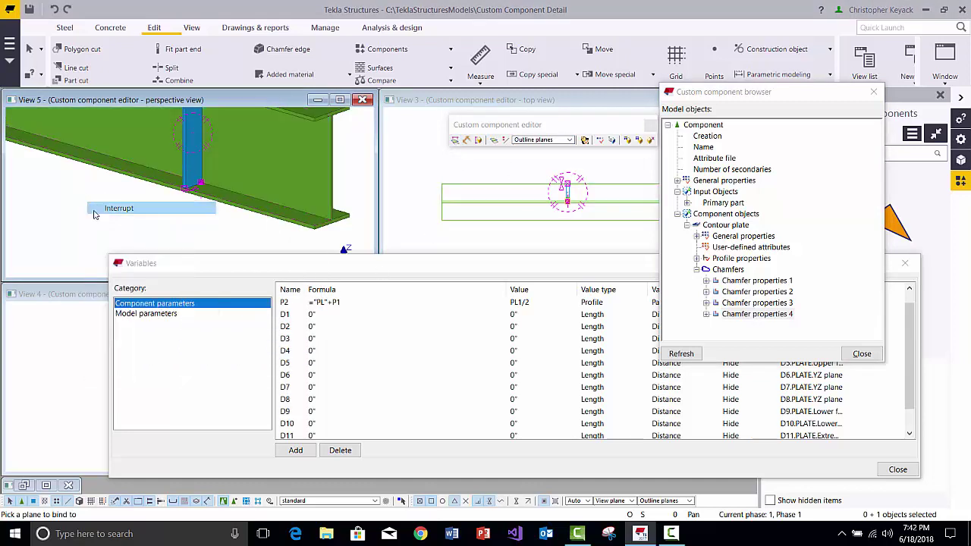
Step: Examine where the distance variables D1 to D3 bind the stiffener plate's upper corner to the beam
left_click(317, 364)
scroll(313, 372, "down", 1)
scroll(296, 364, "up", 1)
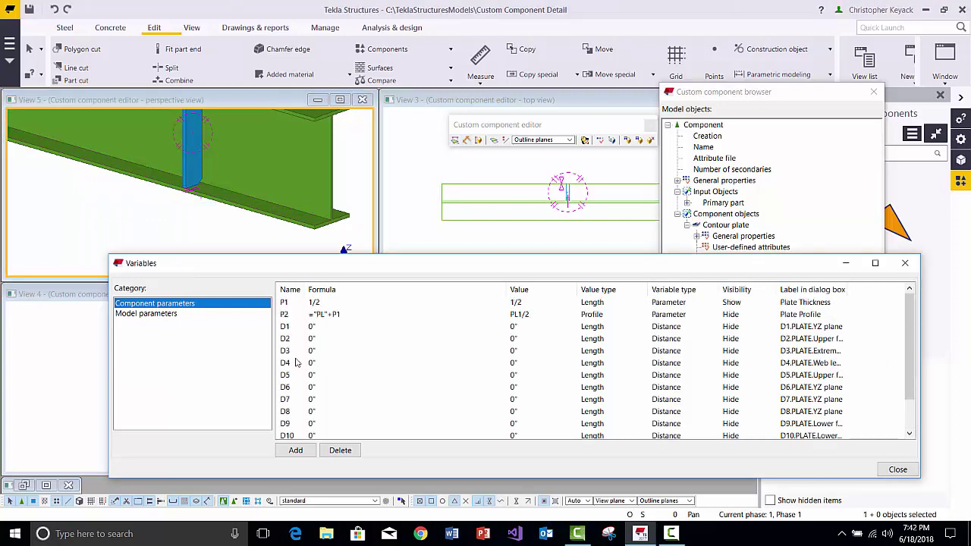
scroll(193, 170, "down", 2)
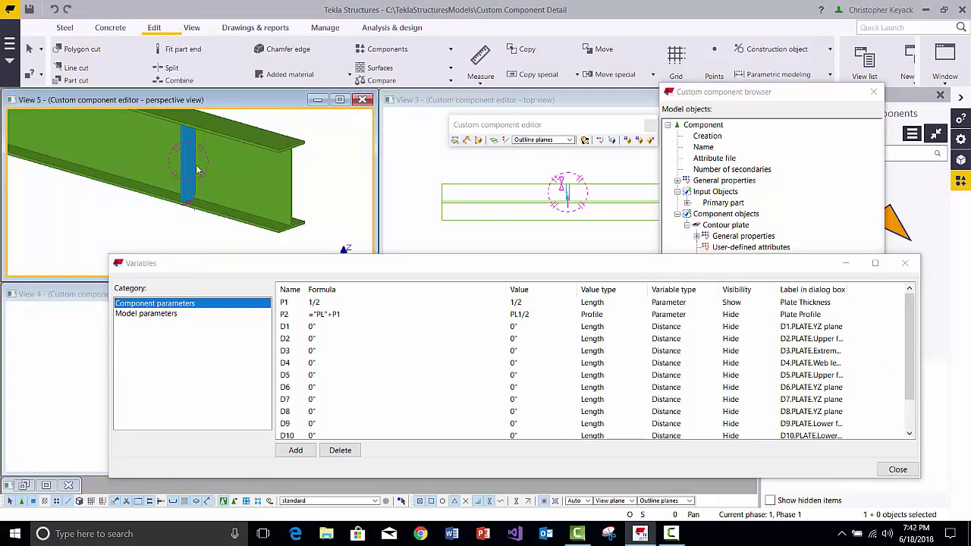
middle_click_drag(141, 160, 144, 177)
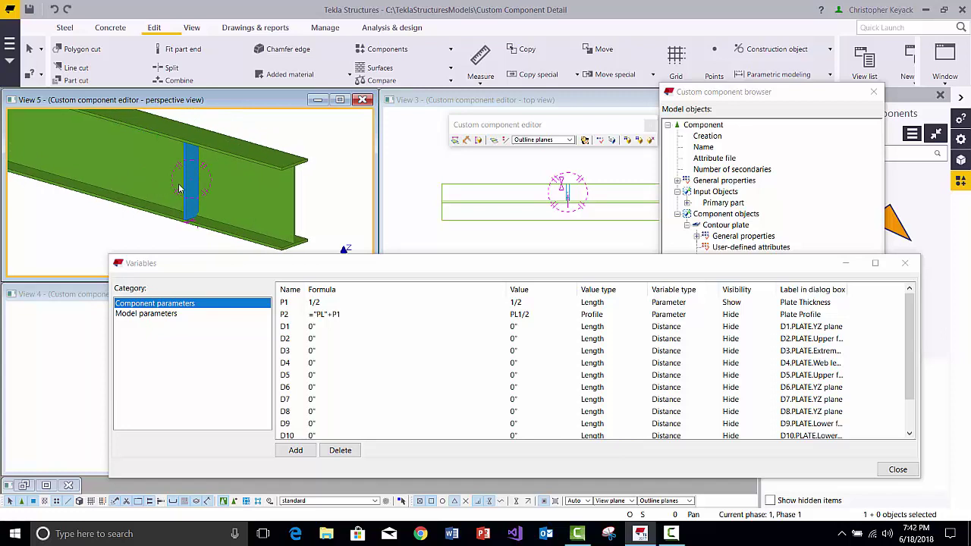
left_click(195, 182)
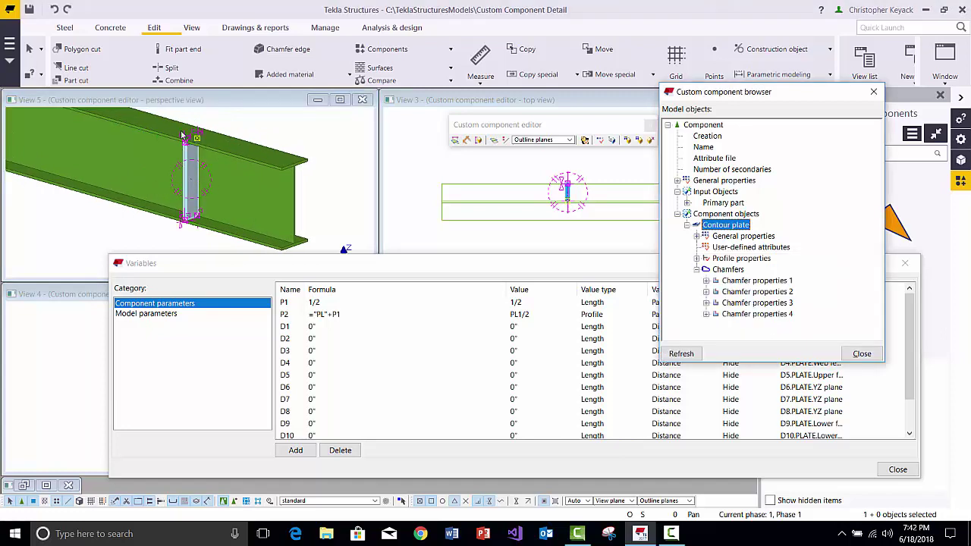
scroll(182, 145, "up", 4)
scroll(204, 174, "down", 2)
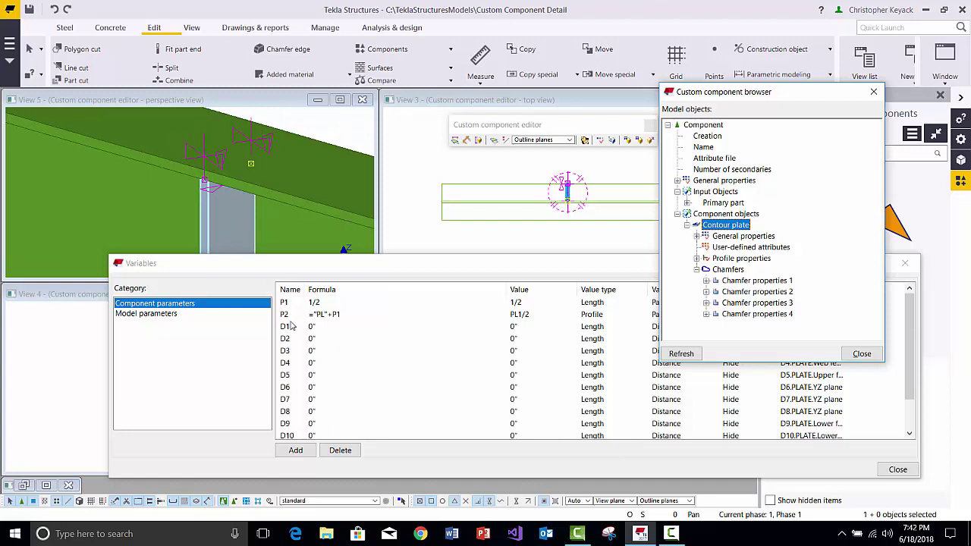
left_click(286, 327)
left_click(286, 339)
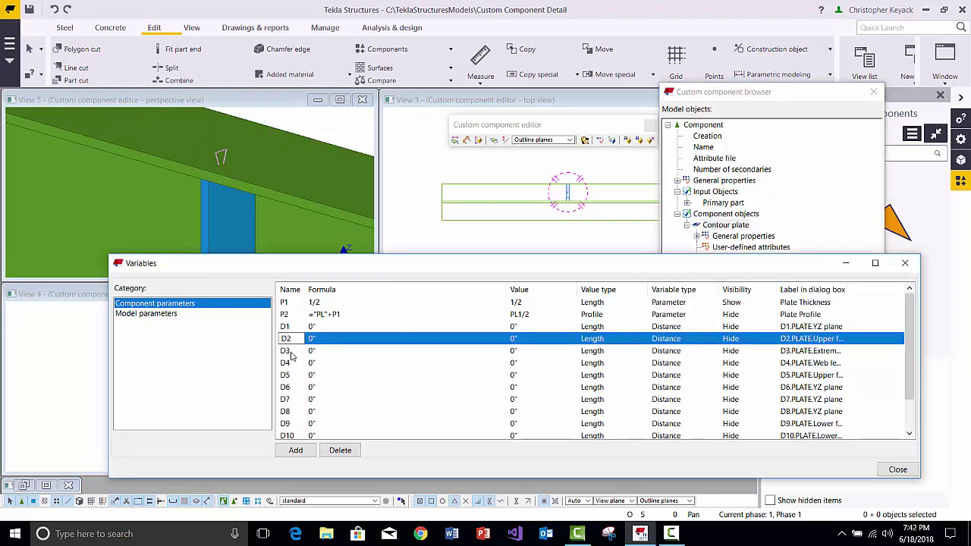
left_click(286, 351)
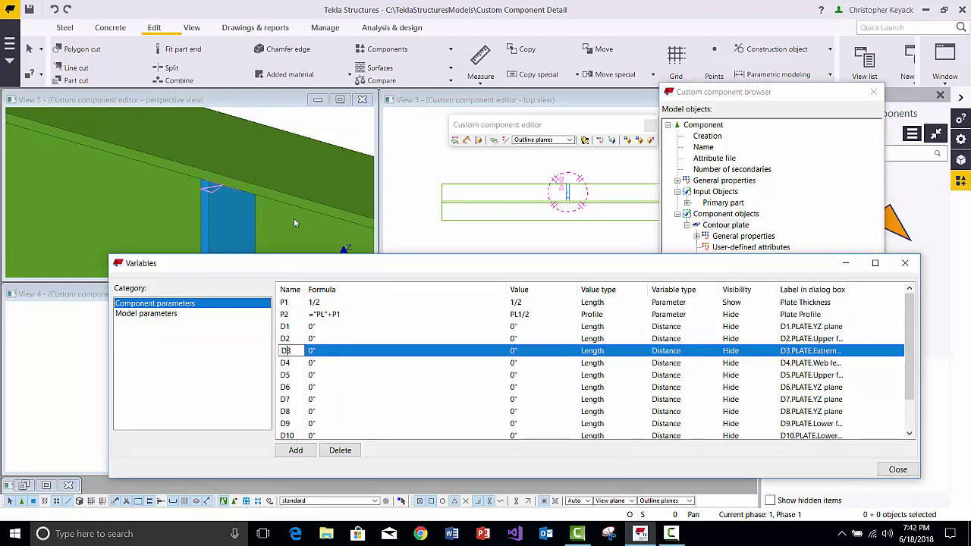
scroll(220, 201, "down", 5)
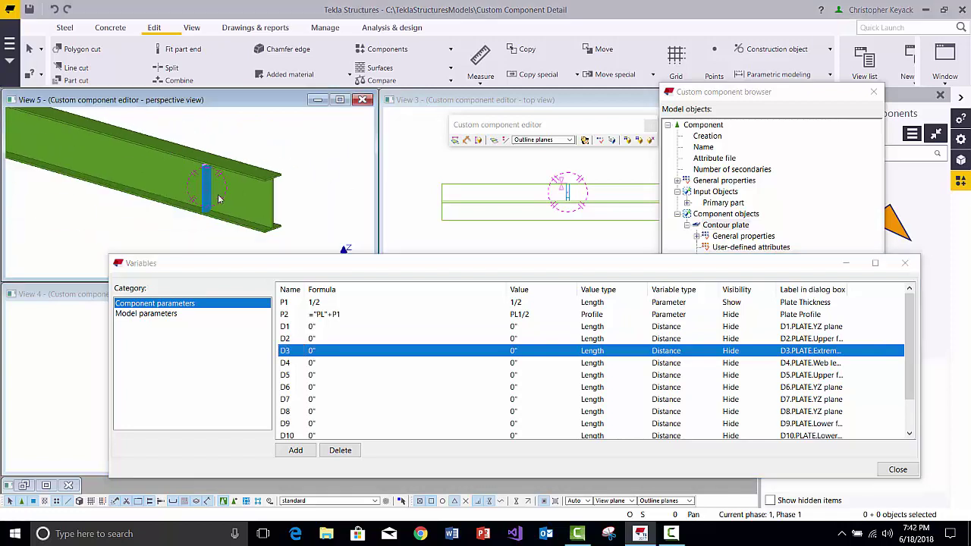
Step: Go through distance variables D1 to D5 in turn and compare their binding locations on the whole stiffener plate
scroll(297, 354, "down", 1)
scroll(295, 354, "up", 1)
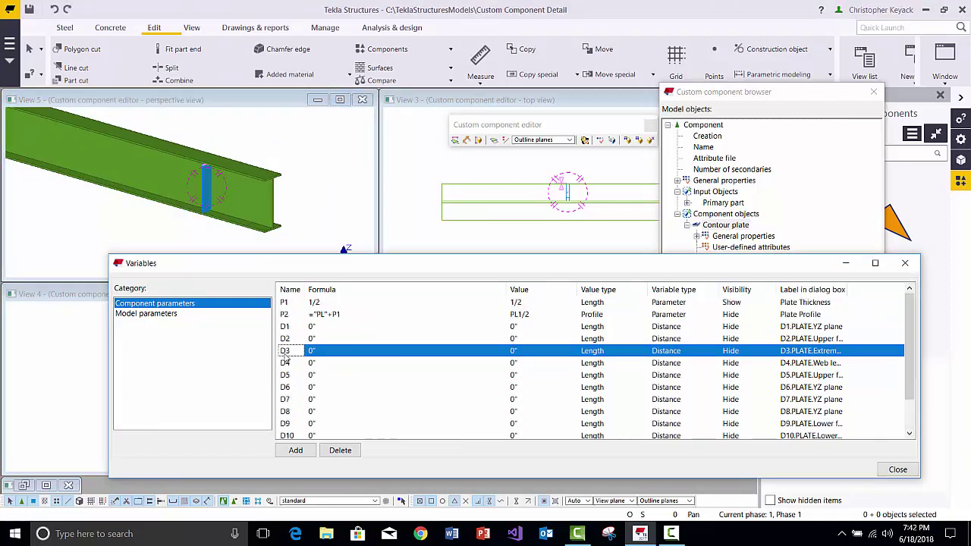
scroll(285, 339, "down", 1)
scroll(285, 338, "up", 1)
left_click(287, 327)
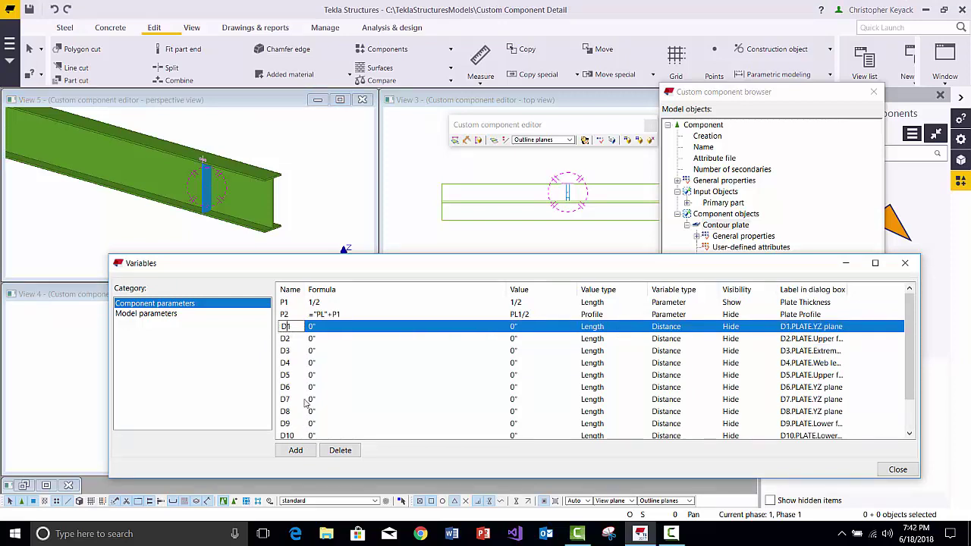
scroll(303, 398, "down", 1)
scroll(286, 356, "up", 1)
left_click(287, 339)
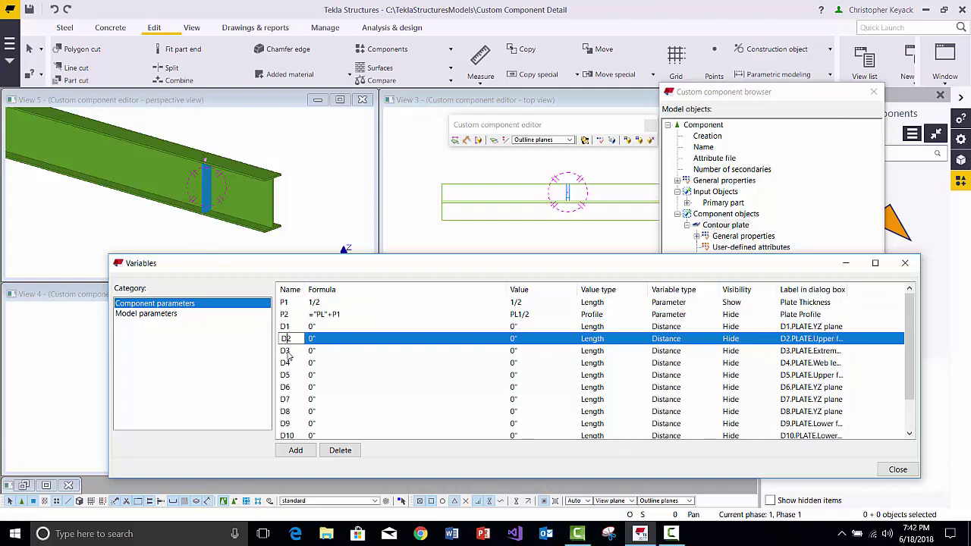
left_click(287, 351)
left_click(286, 364)
left_click(285, 376)
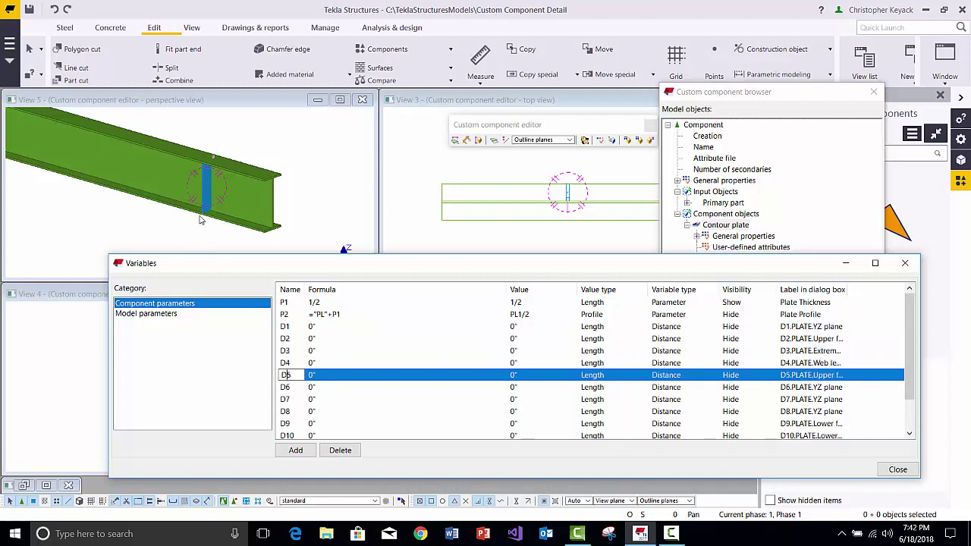
left_click(262, 149)
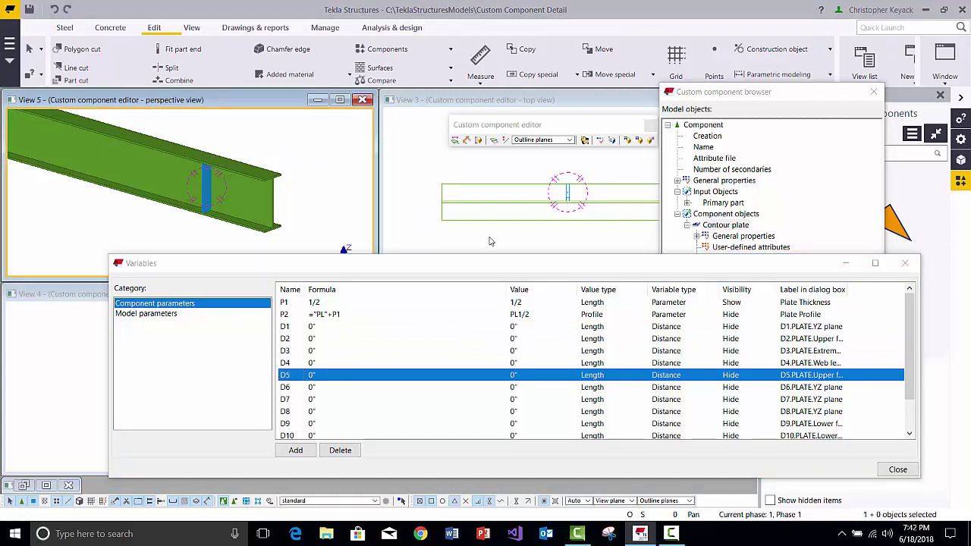
scroll(607, 389, "down", 1)
scroll(559, 403, "up", 1)
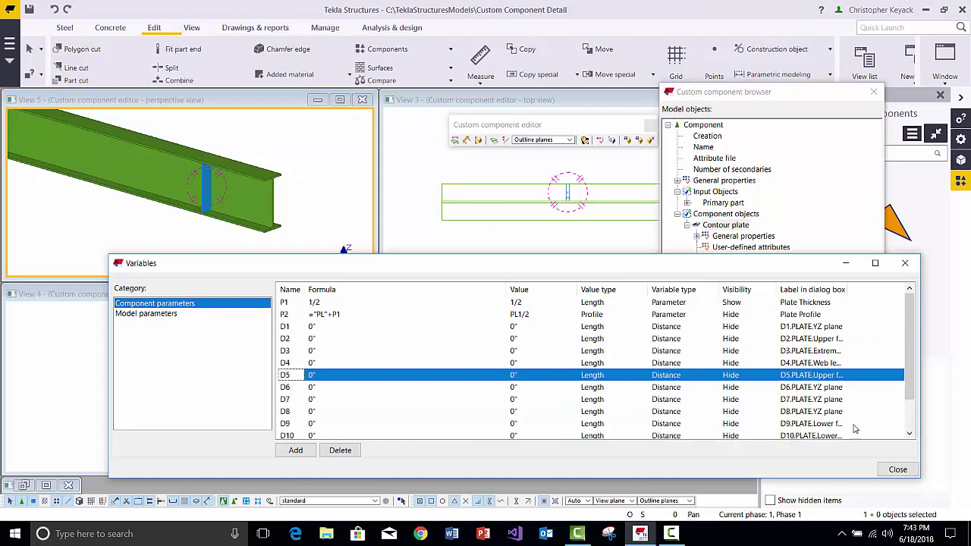
Step: Close the variables and the custom component editor, saving MyStiffener2 and replacing all its occurrences, and return to the 3D model view
left_click(898, 470)
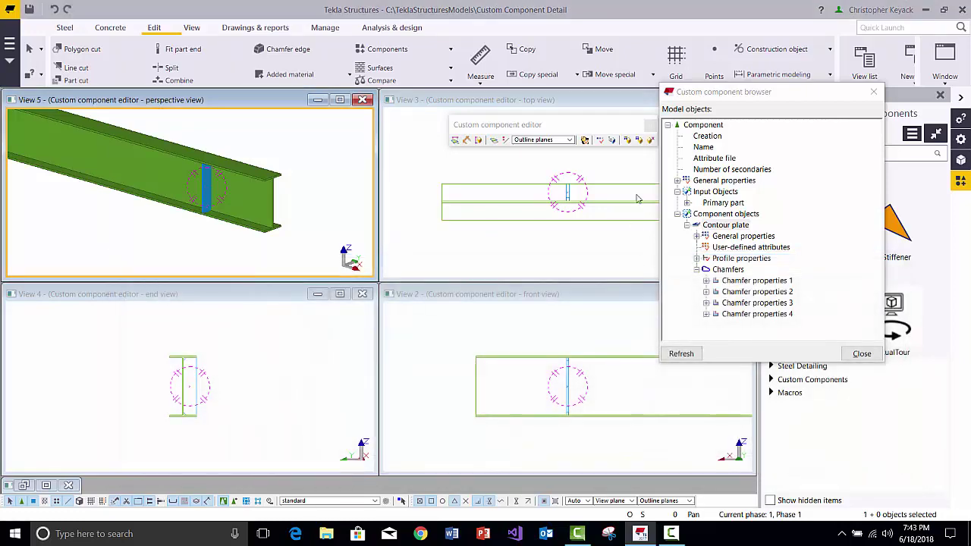
left_click(650, 142)
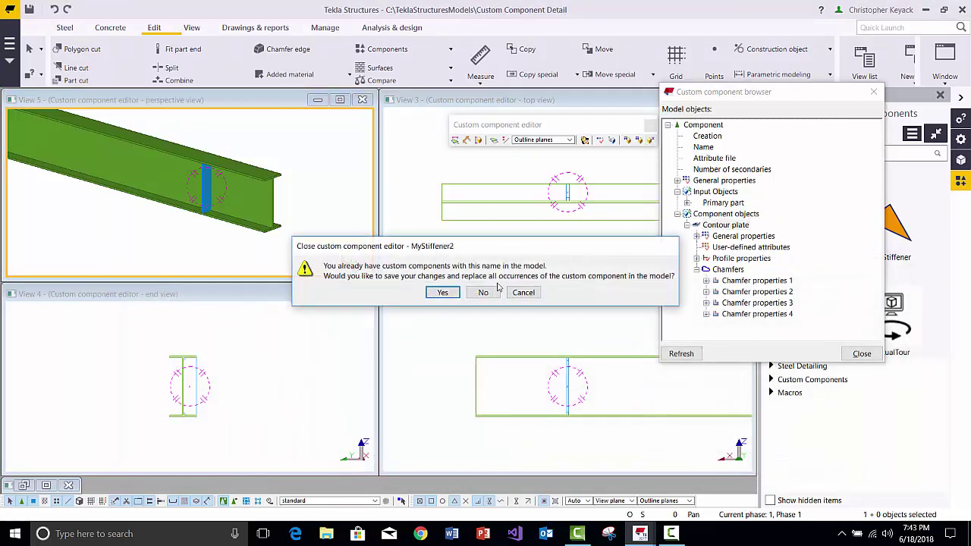
left_click(443, 294)
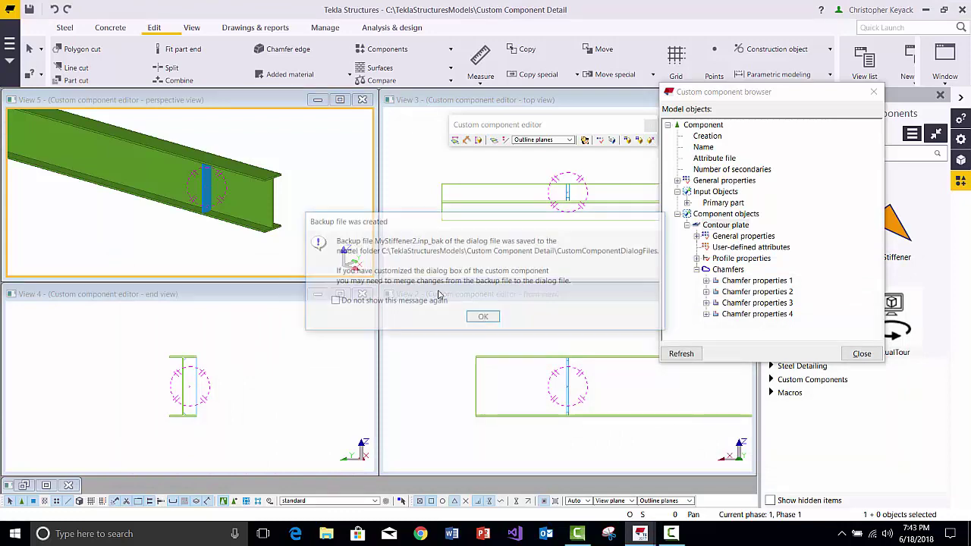
left_click(486, 318)
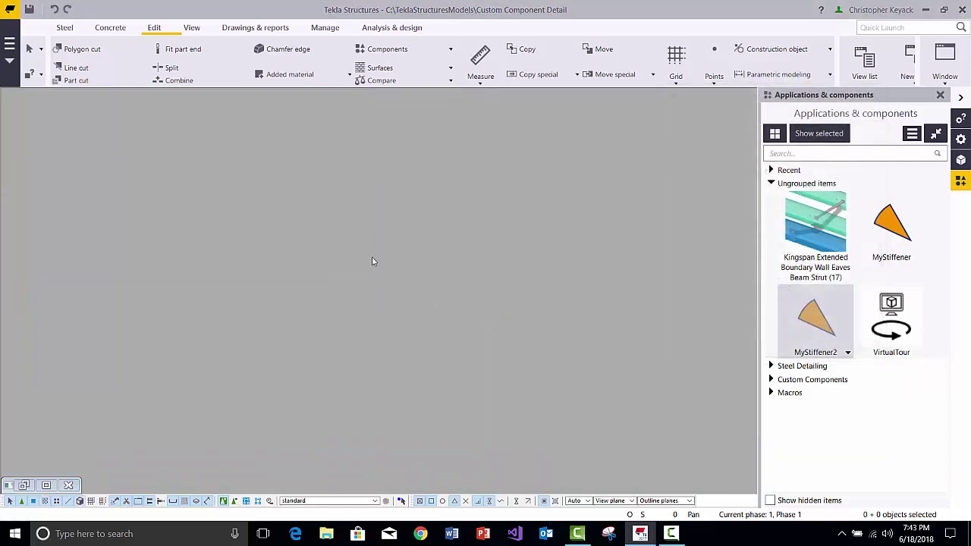
left_click(24, 485)
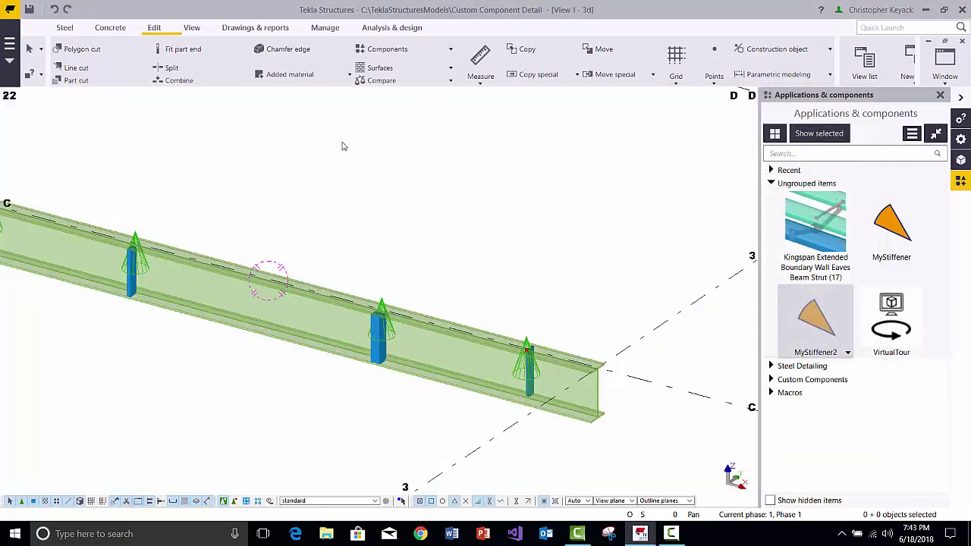
Step: Set the existing beam's profile to W24X55 and check the fit of its stiffeners
scroll(503, 253, "down", 5)
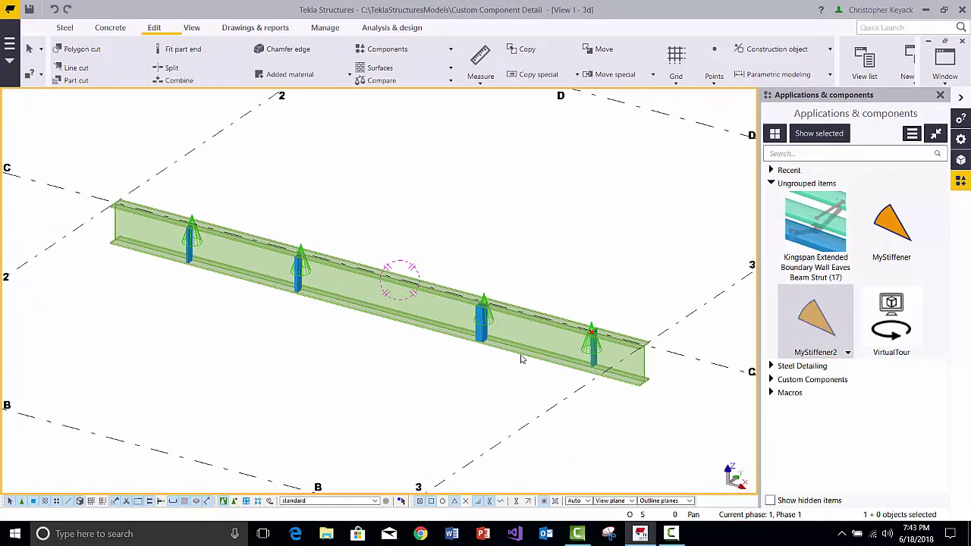
double_click(521, 359)
double_click(76, 259)
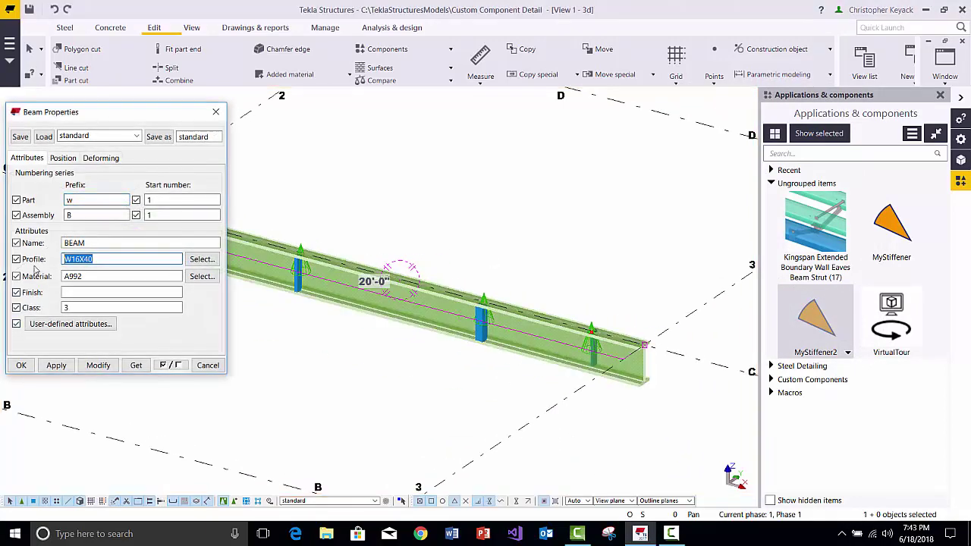
type("w24x55")
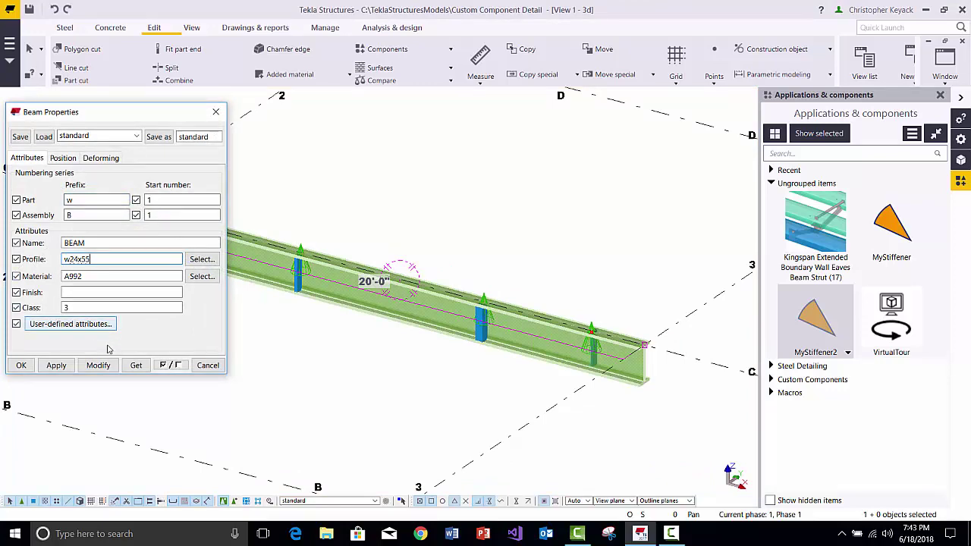
left_click(98, 364)
middle_click_drag(585, 239, 607, 230)
scroll(594, 231, "down", 2)
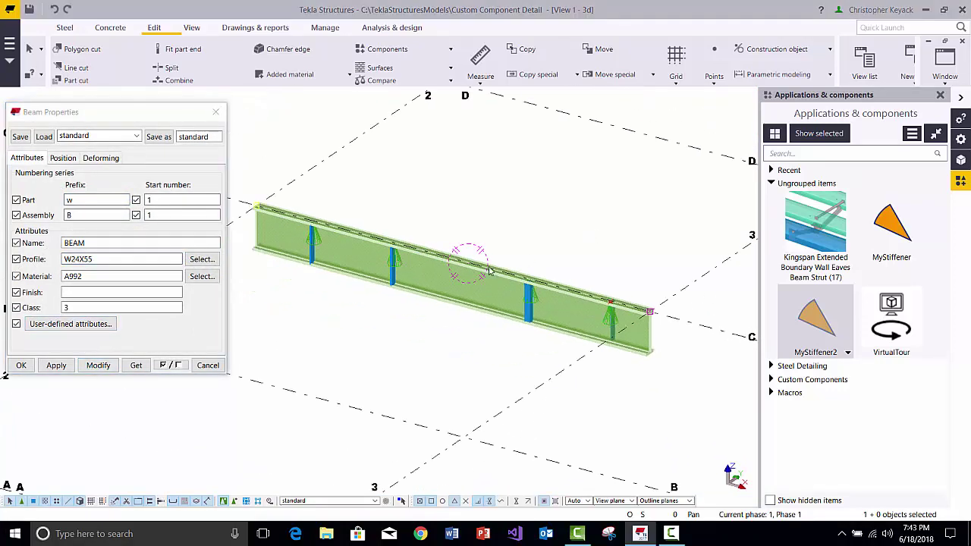
scroll(488, 271, "up", 2)
scroll(603, 310, "up", 3)
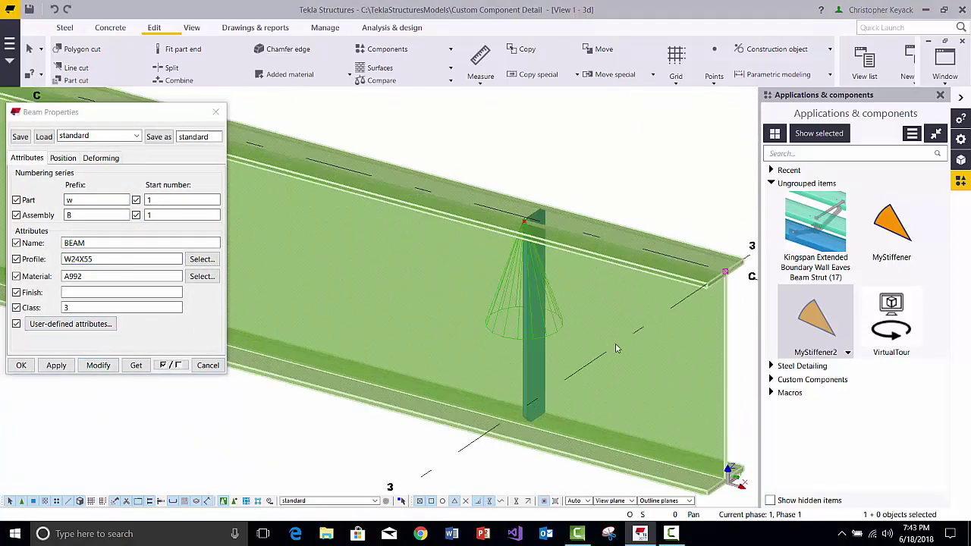
scroll(536, 297, "down", 1)
scroll(537, 297, "down", 3)
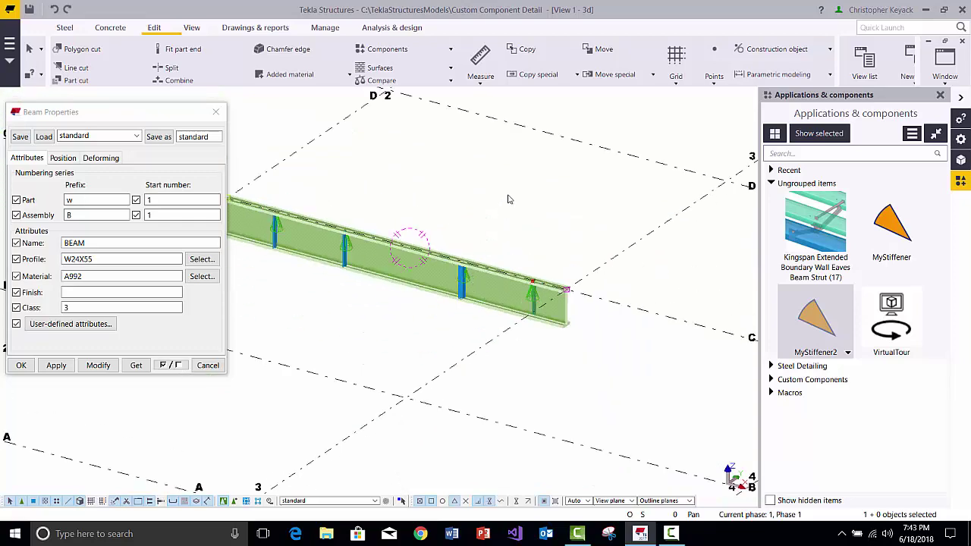
Step: Copy the beam with its stiffeners 7'-6" along grid line 2 toward grid line B
middle_click_drag(509, 199, 586, 190)
right_click(616, 256)
left_click(623, 249)
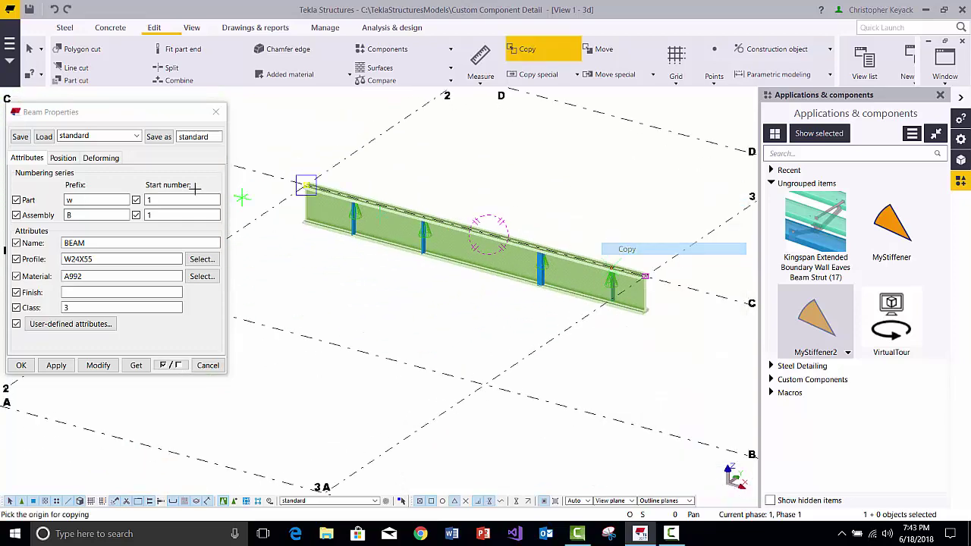
left_click(307, 187)
middle_click_drag(335, 201, 385, 192)
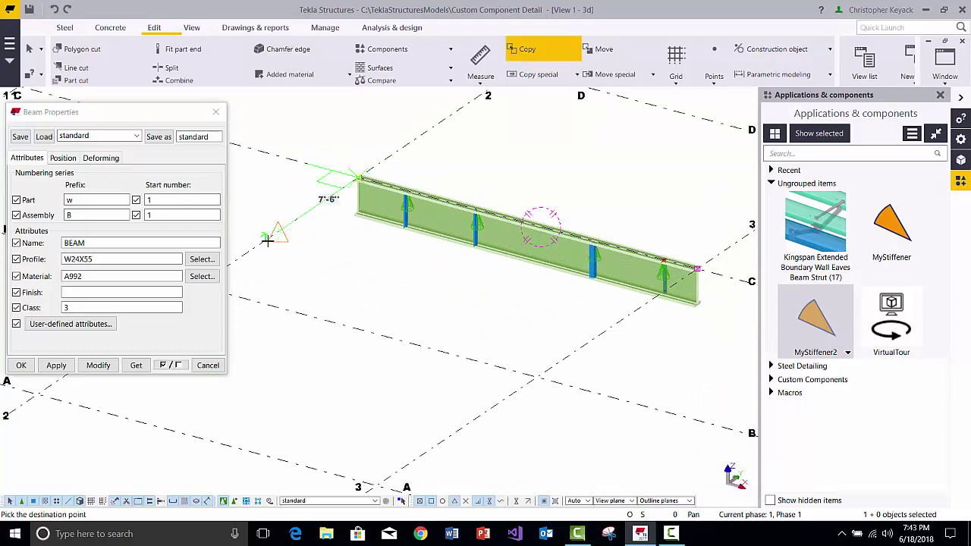
left_click(278, 231)
right_click(448, 152)
left_click(479, 157)
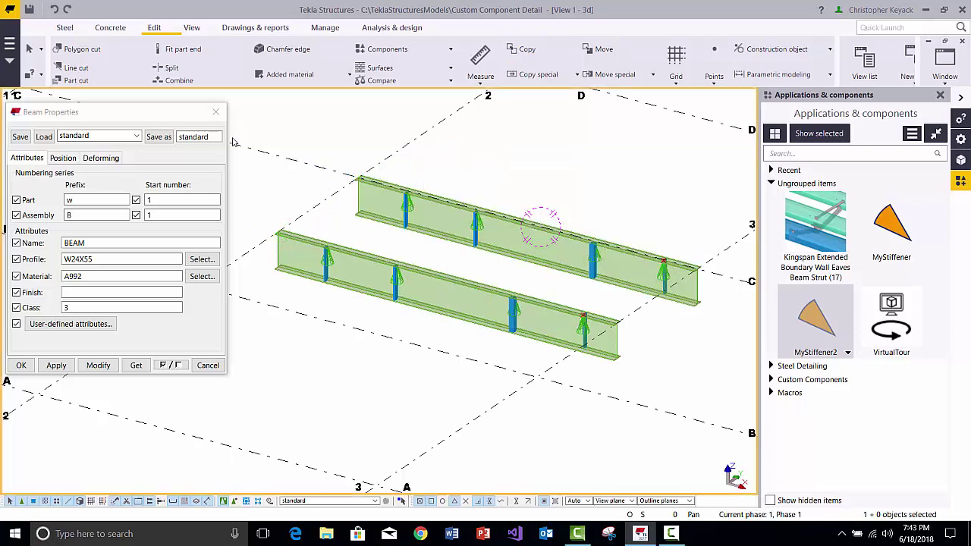
Step: Set the copied beam's profile to W30X90 and close its properties
left_click(441, 311)
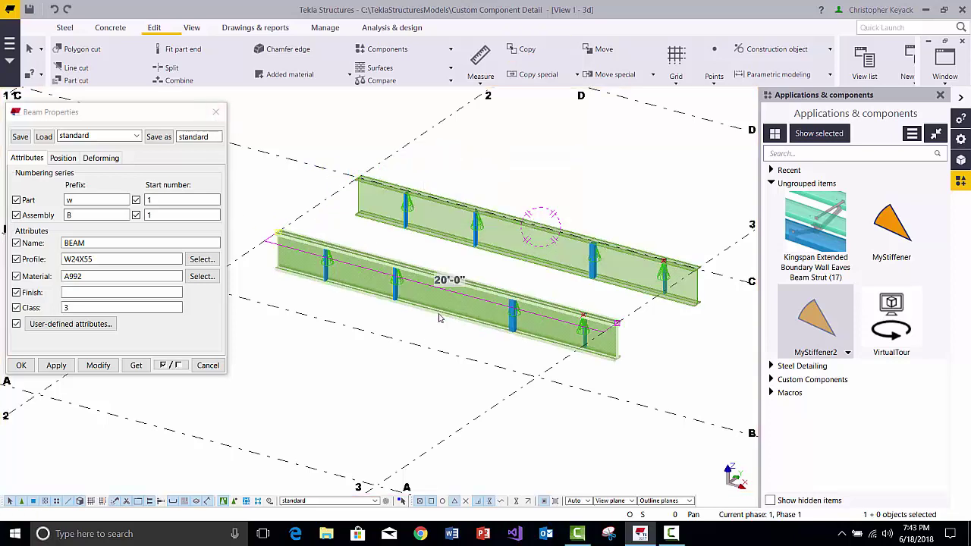
double_click(99, 260)
type("w")
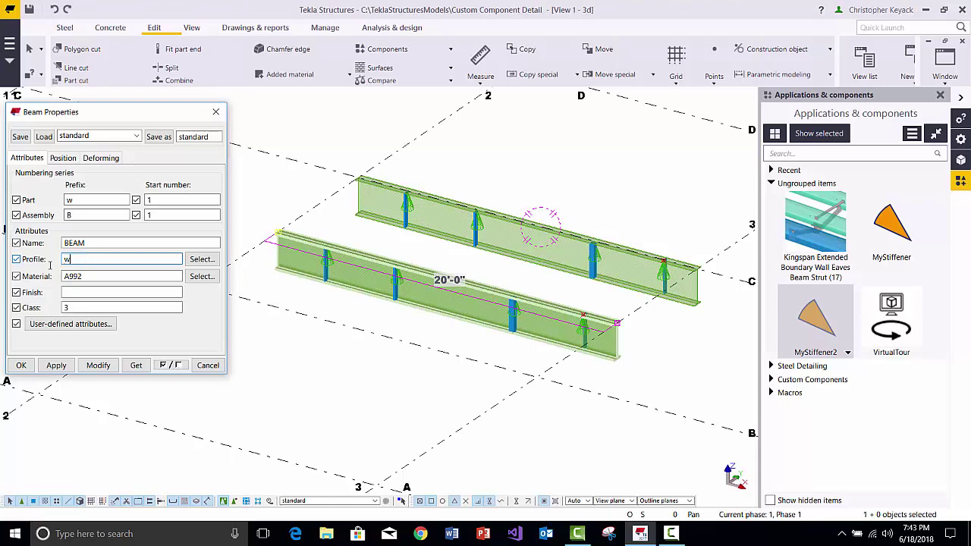
type("30x90")
left_click(98, 365)
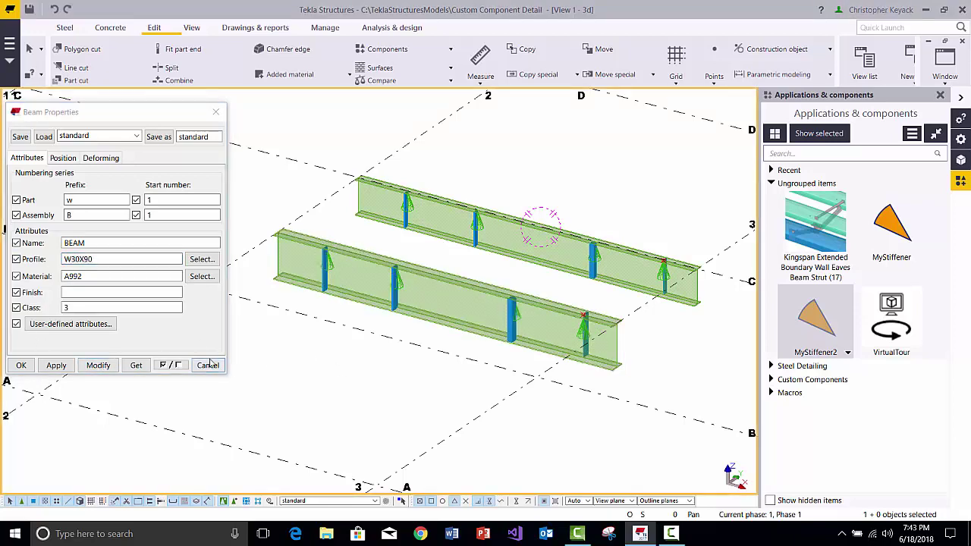
left_click(208, 364)
Step: Compare how the stiffeners fit between the flanges on the W24X55 and W30X90 beams
scroll(234, 248, "up", 3)
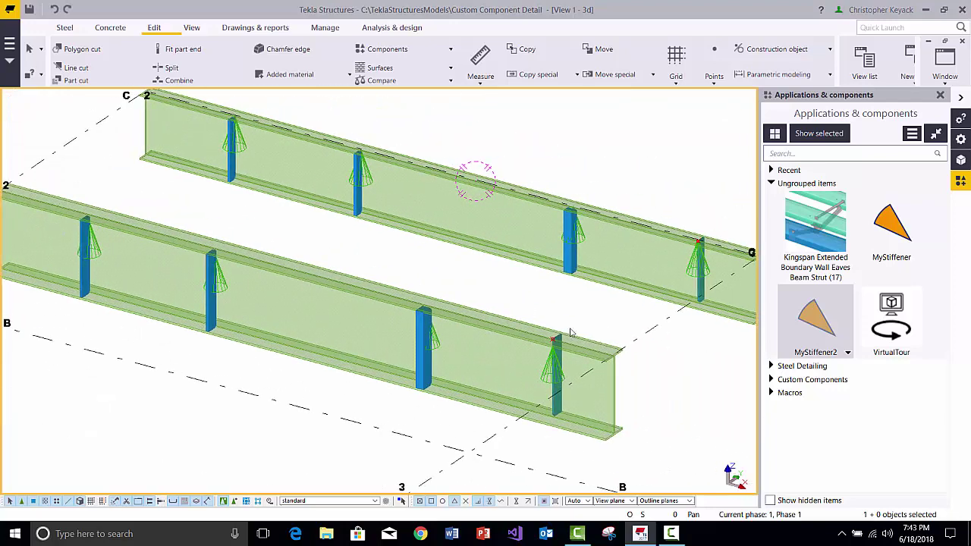
scroll(428, 339, "down", 2)
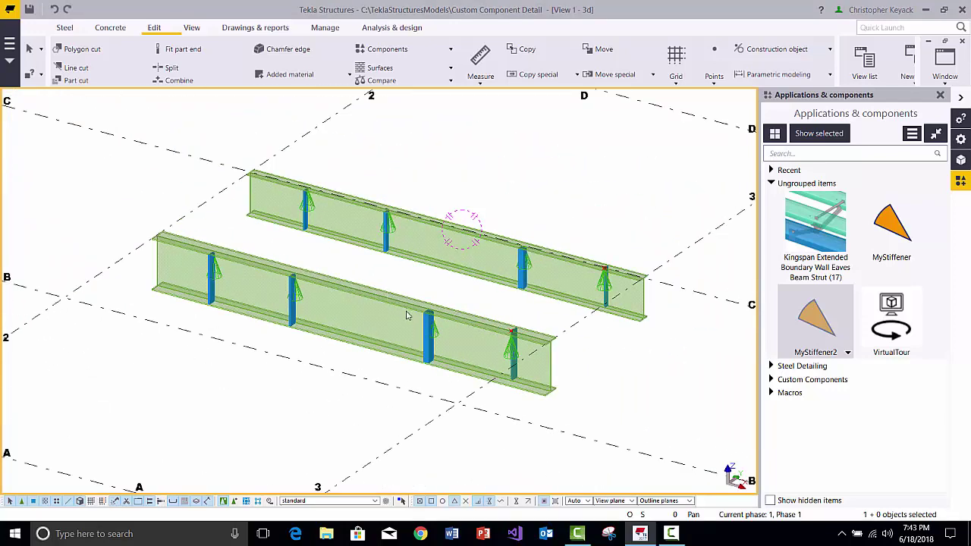
scroll(409, 317, "up", 2)
scroll(444, 338, "down", 1)
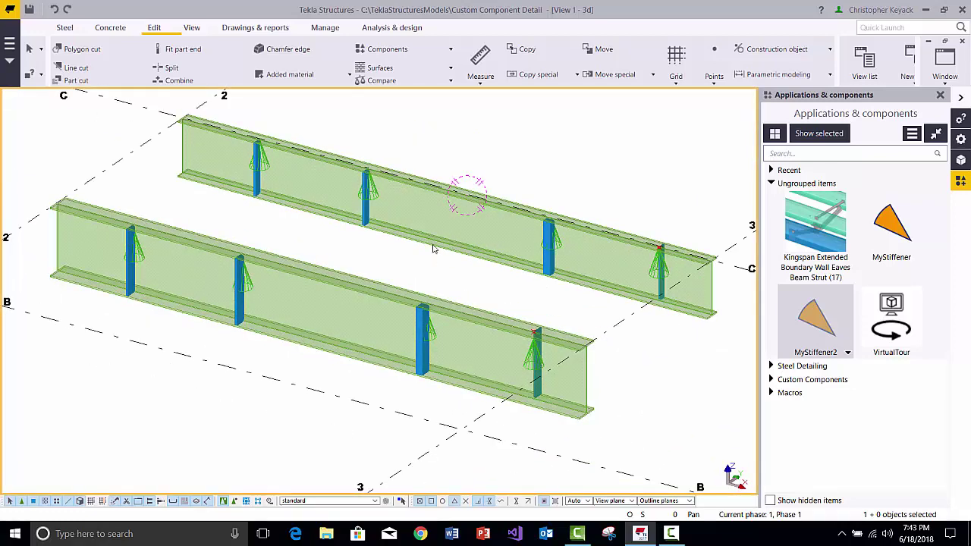
middle_click_drag(432, 229, 332, 259)
scroll(488, 236, "down", 1)
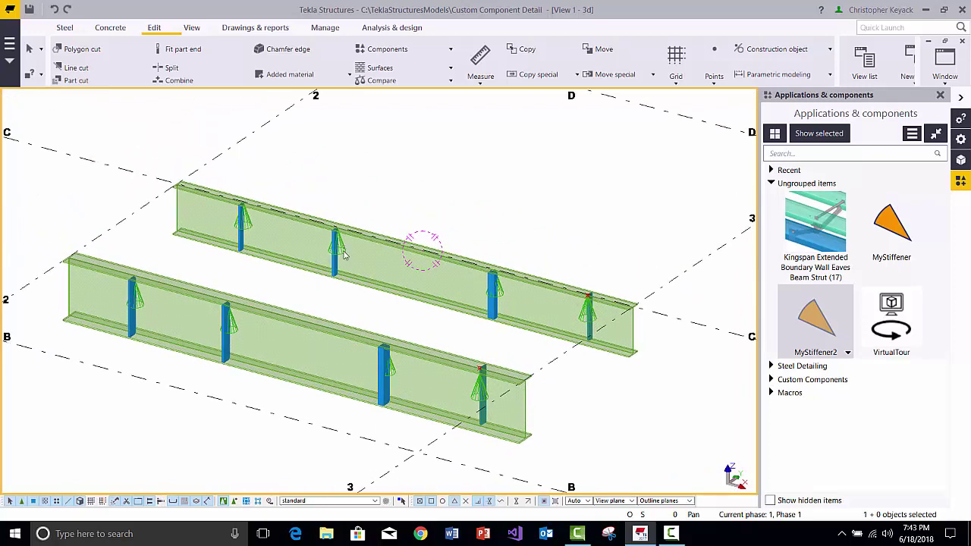
Step: Check the properties of a stiffener on the W24X55 beam and publish the component as MyStiffener2.uel in the Custom Component Detail folder
double_click(346, 249)
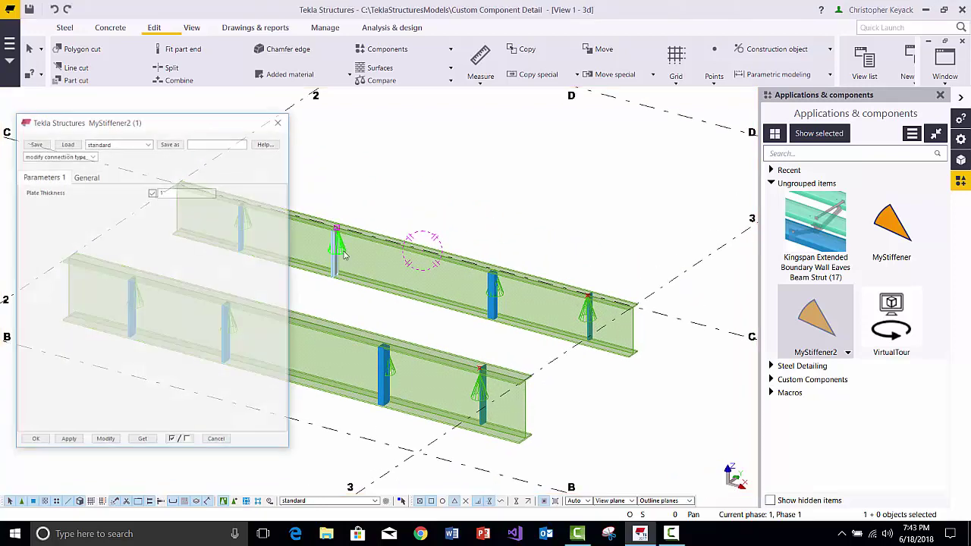
left_click(280, 120)
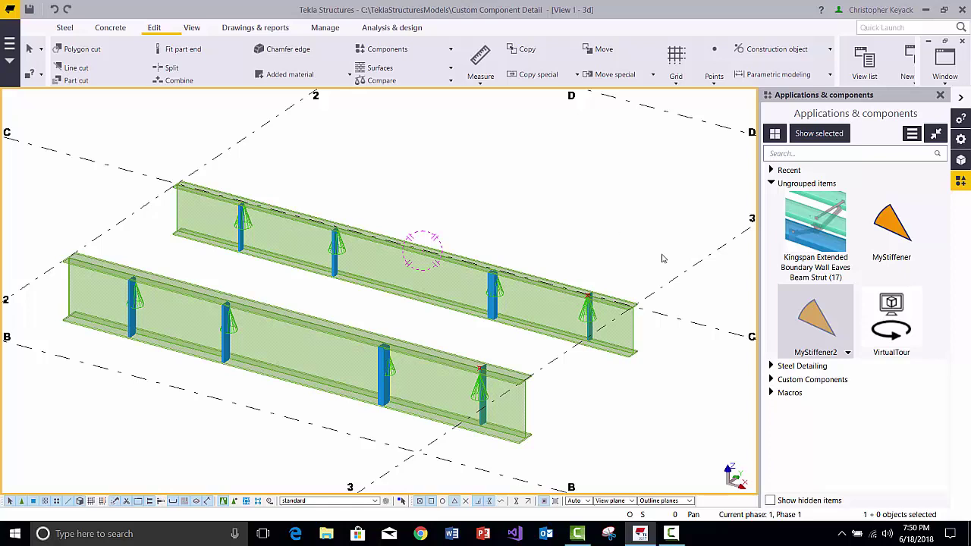
right_click(802, 315)
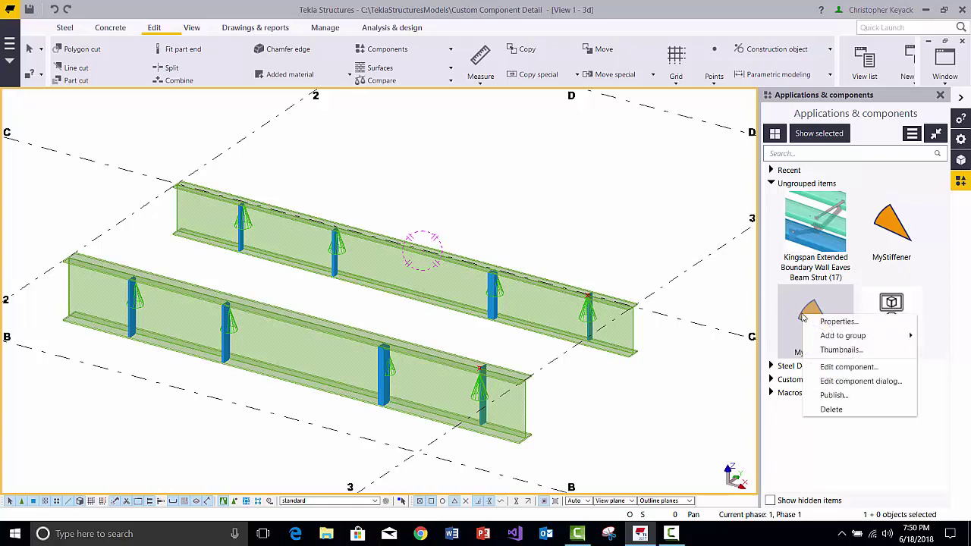
left_click(834, 396)
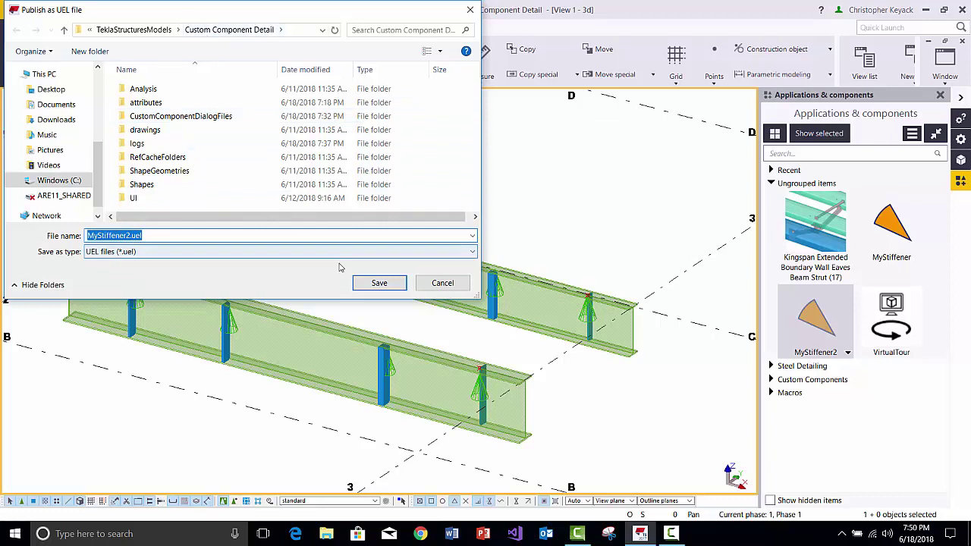
left_click(379, 283)
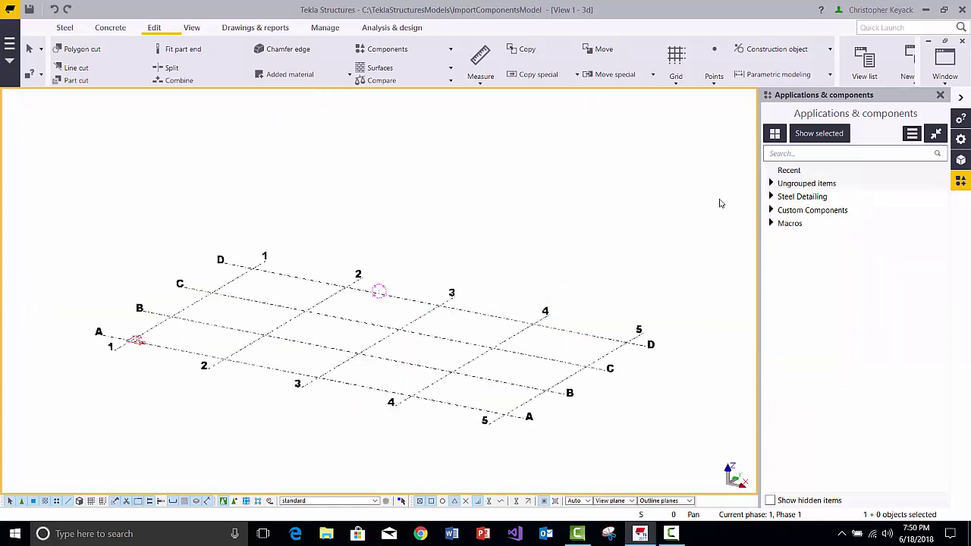
Step: Import MyStiffener2.uel from the Custom Component Detail model folder into the ImportComponentsModel component catalog
left_click(772, 183)
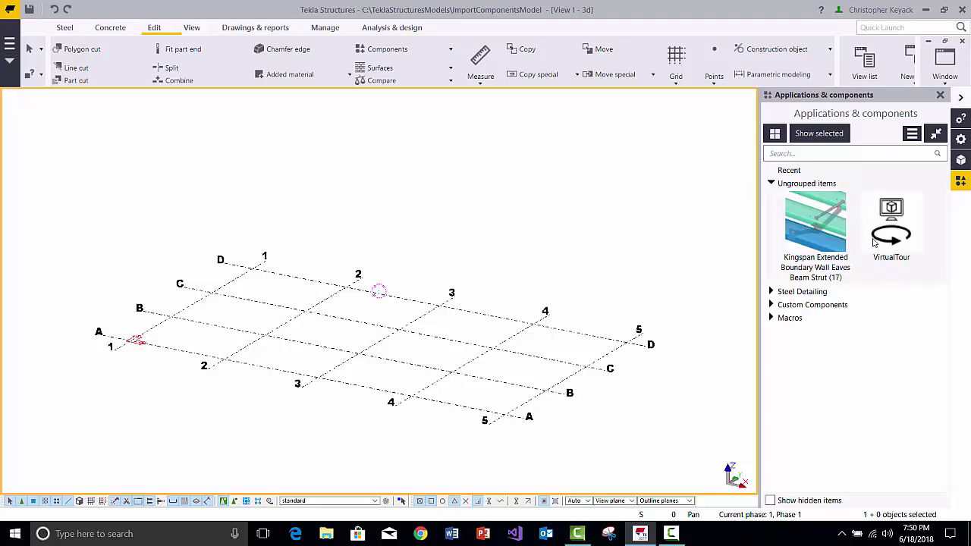
left_click(912, 135)
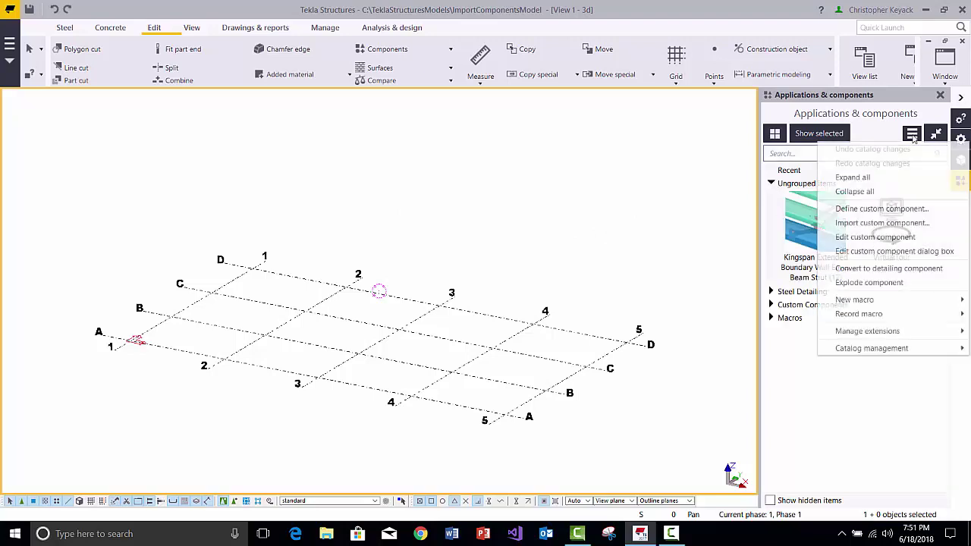
left_click(875, 222)
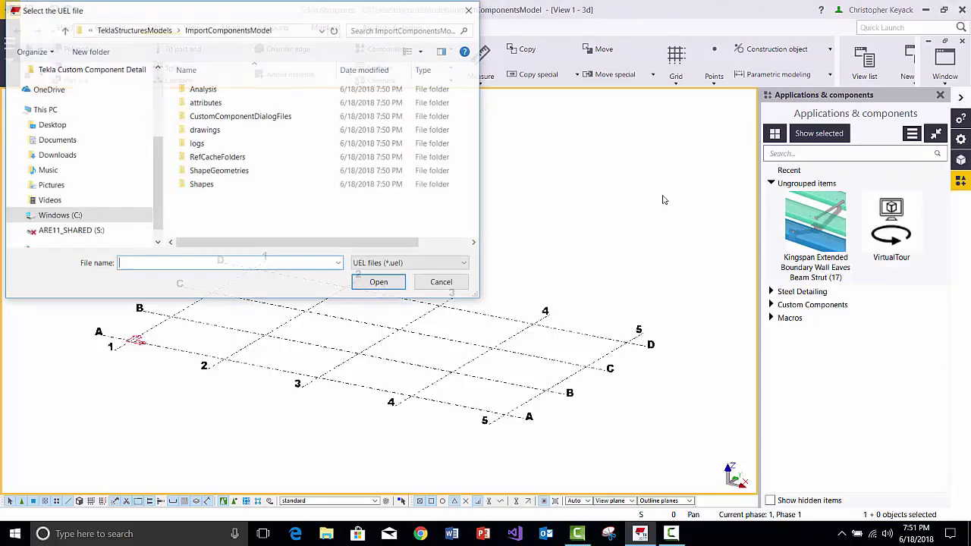
left_click(143, 30)
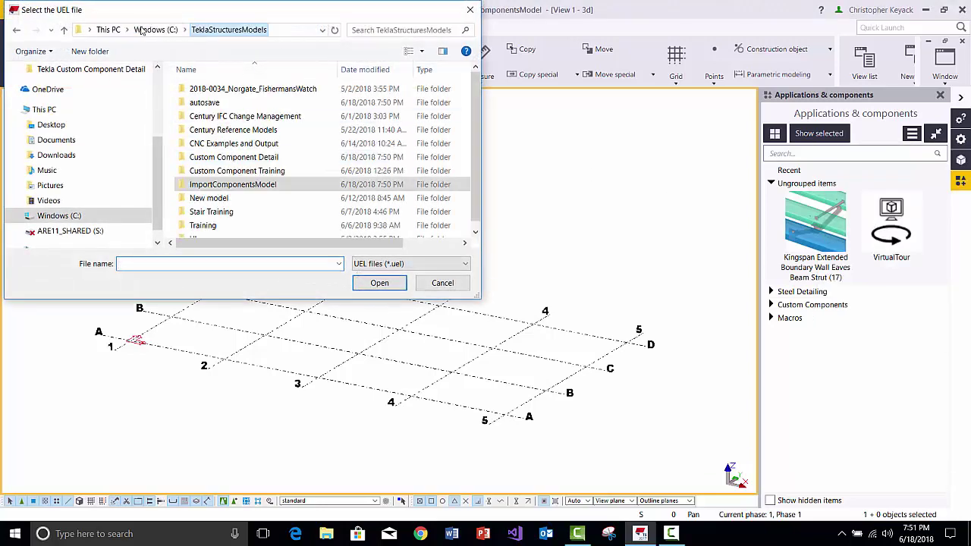
double_click(262, 157)
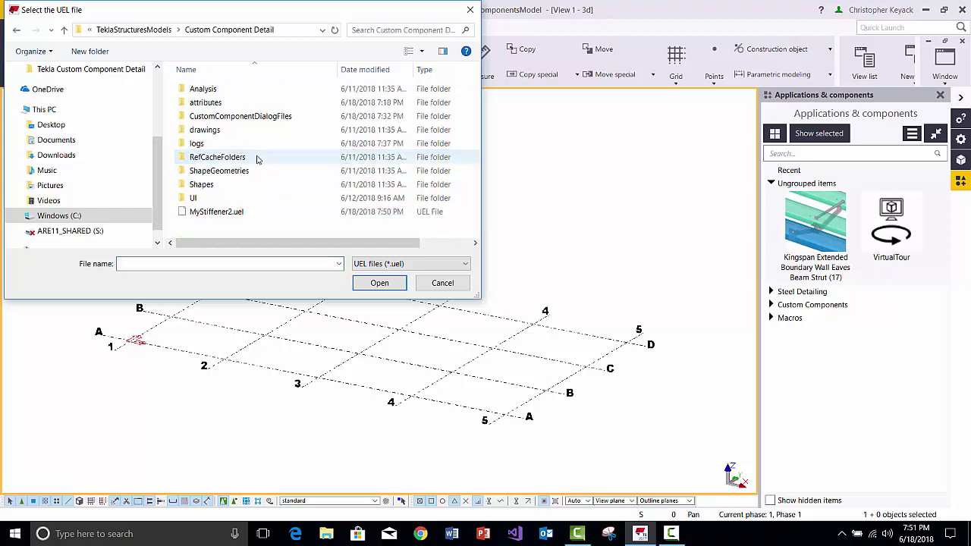
left_click(220, 216)
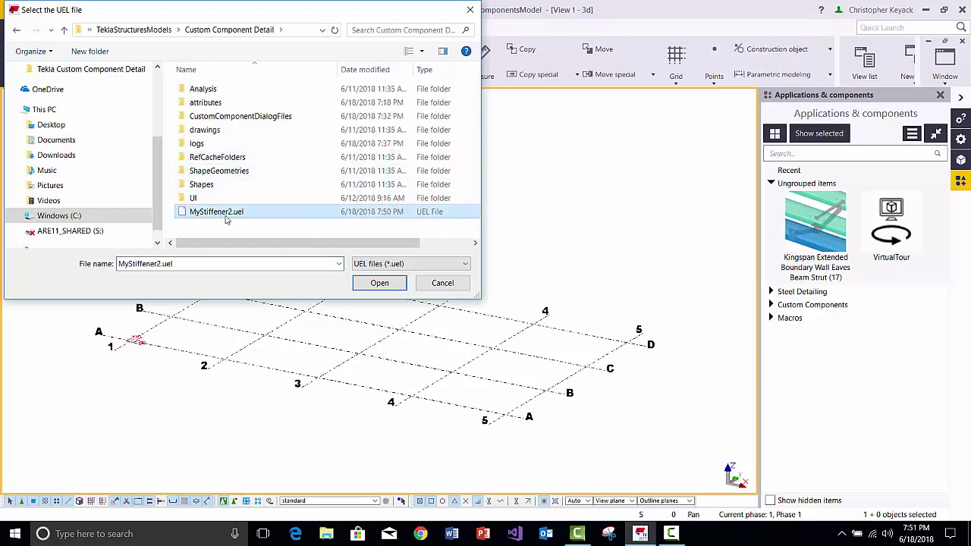
left_click(381, 283)
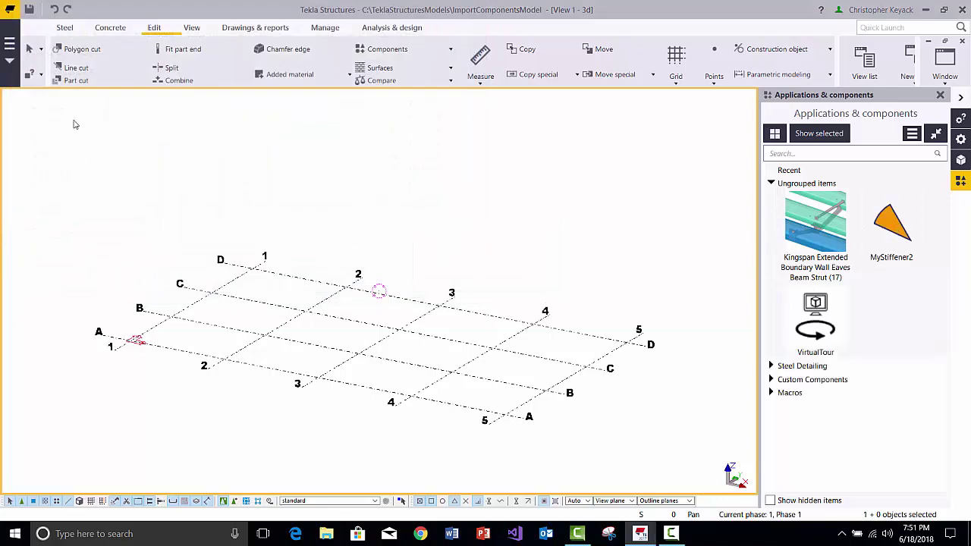
Step: Model a steel beam 20'-0" long on grid line C from grid line 1 to grid line 2
left_click(61, 30)
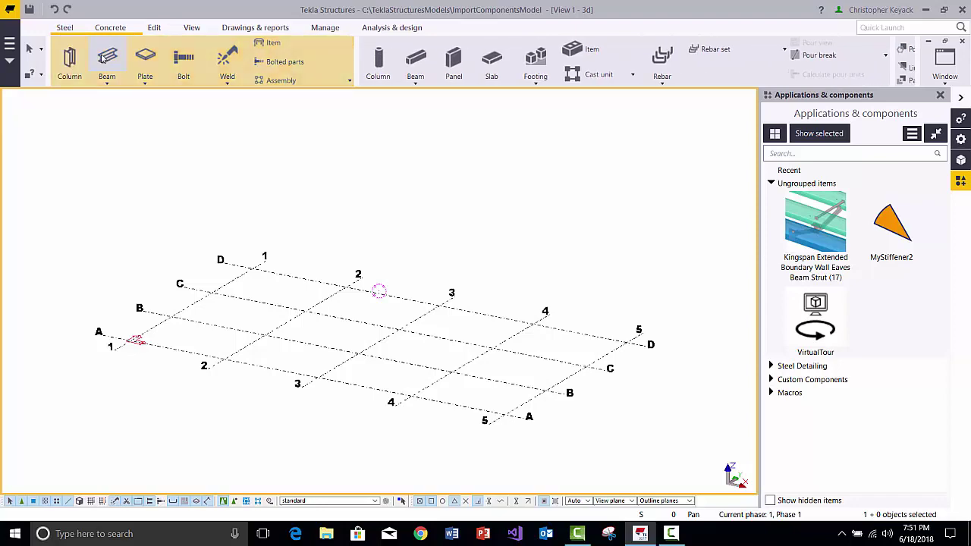
left_click(107, 61)
left_click(270, 296)
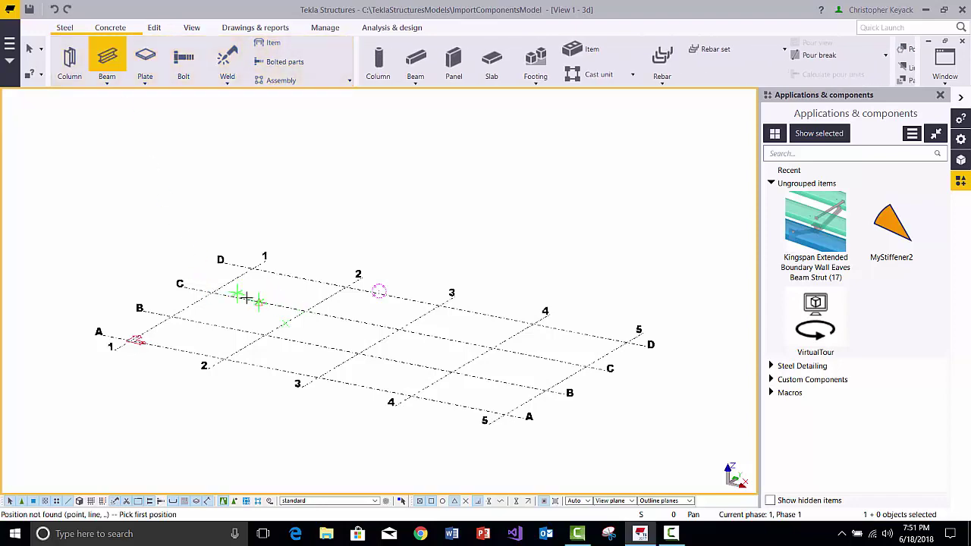
left_click(215, 292)
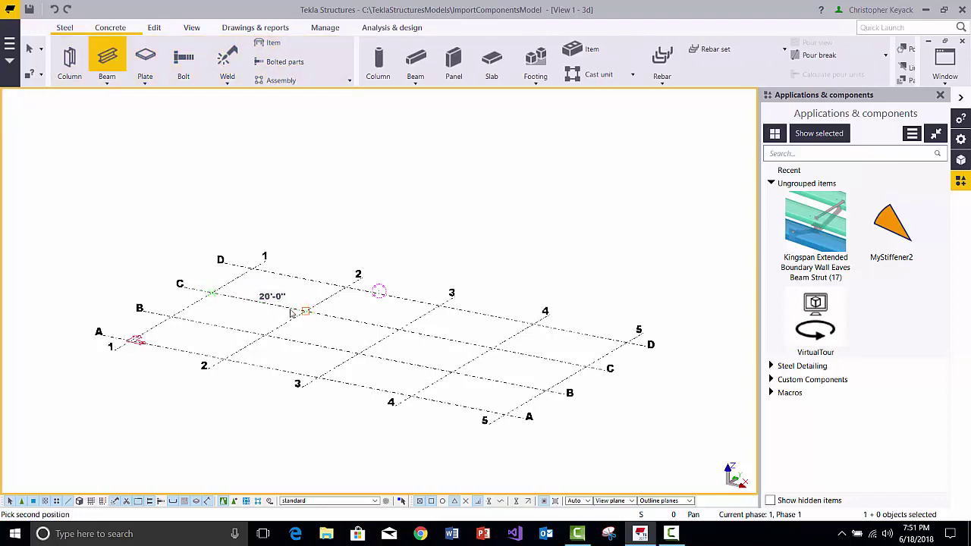
left_click(300, 308)
scroll(242, 303, "up", 6)
right_click(146, 187)
left_click(169, 196)
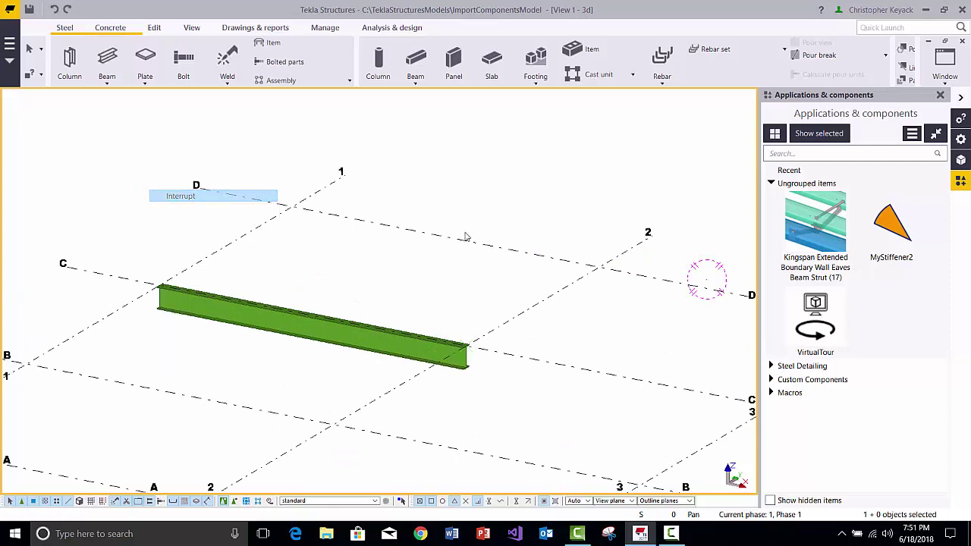
Step: Apply the imported MyStiffener2 detail to the new beam at a point along its top near grid line 1
left_click(895, 230)
left_click(297, 319)
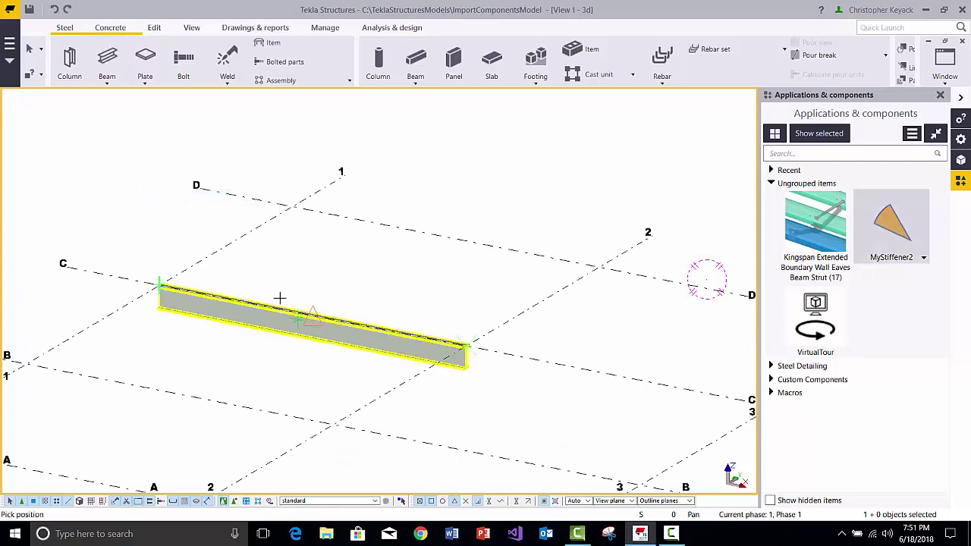
scroll(271, 281, "up", 3)
right_click(271, 283)
left_click(285, 392)
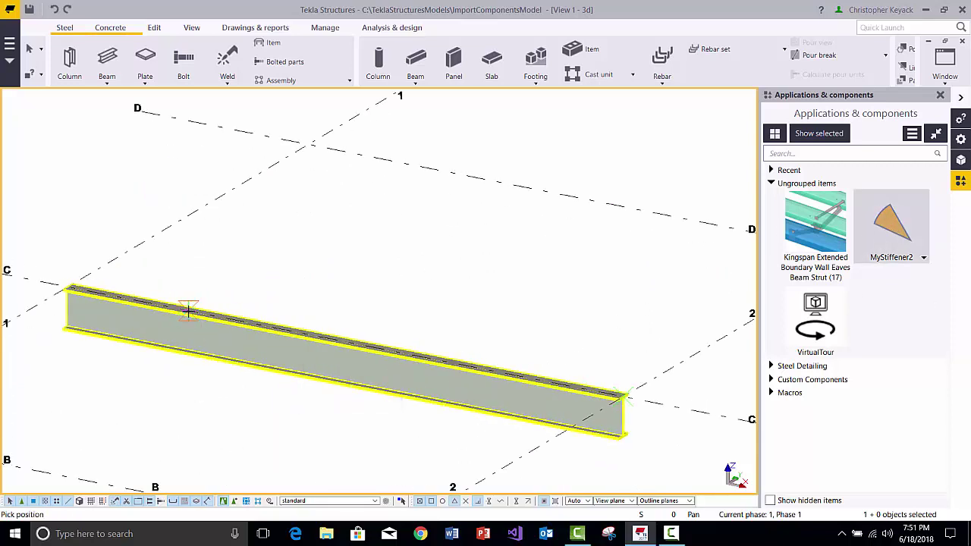
left_click(187, 308)
right_click(229, 252)
left_click(238, 256)
scroll(160, 364, "up", 4)
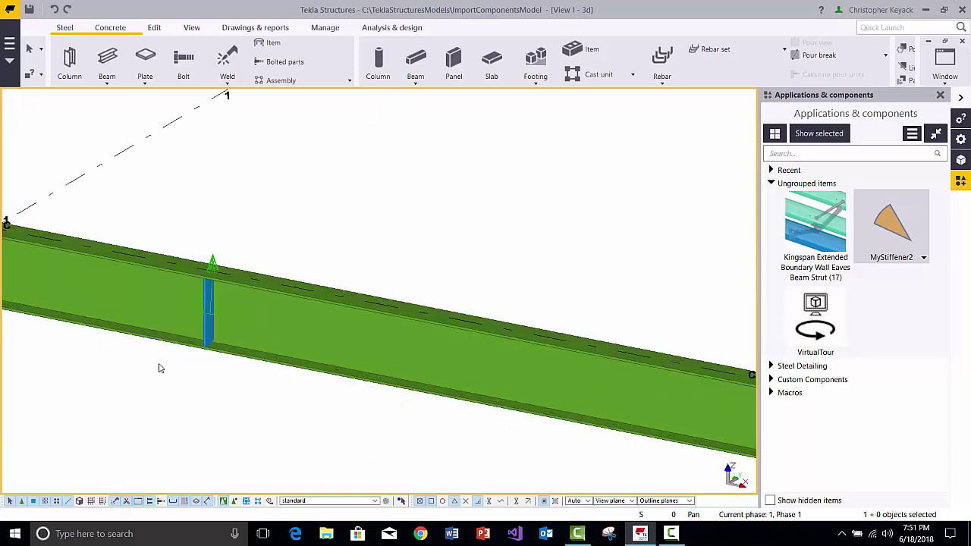
Step: Set the placed MyStiffener2 detail's Plate Thickness to 1" and apply the change to the model
left_click(301, 289)
double_click(302, 287)
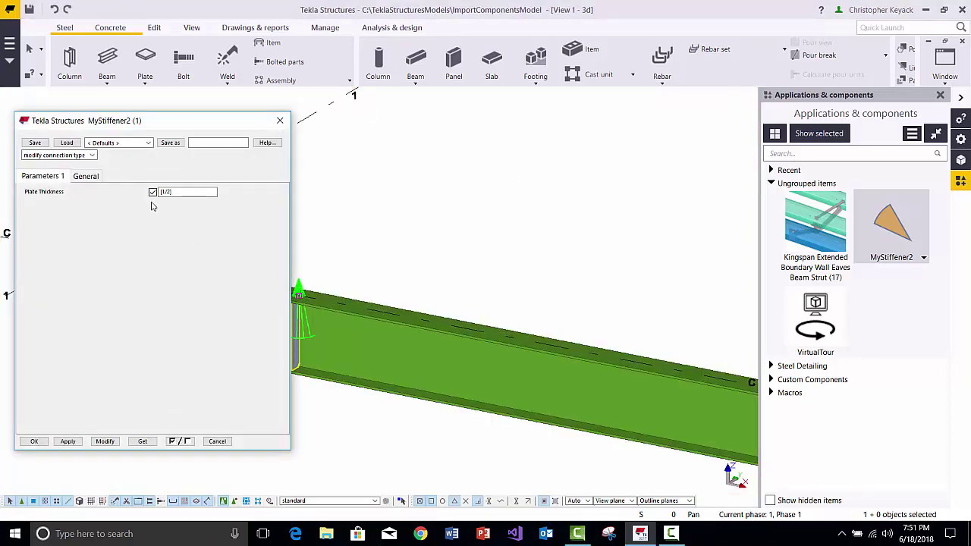
left_click_drag(187, 195, 145, 195)
type("1")
left_click_drag(169, 126, 574, 142)
left_click(509, 457)
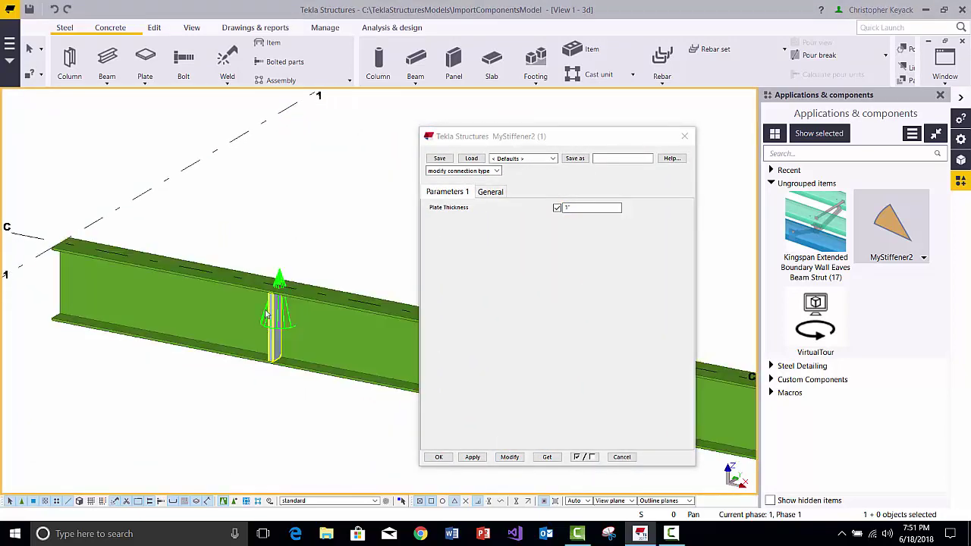
Step: Examine the modified stiffener's plate thickness and its fit between the beam flanges
scroll(270, 303, "up", 2)
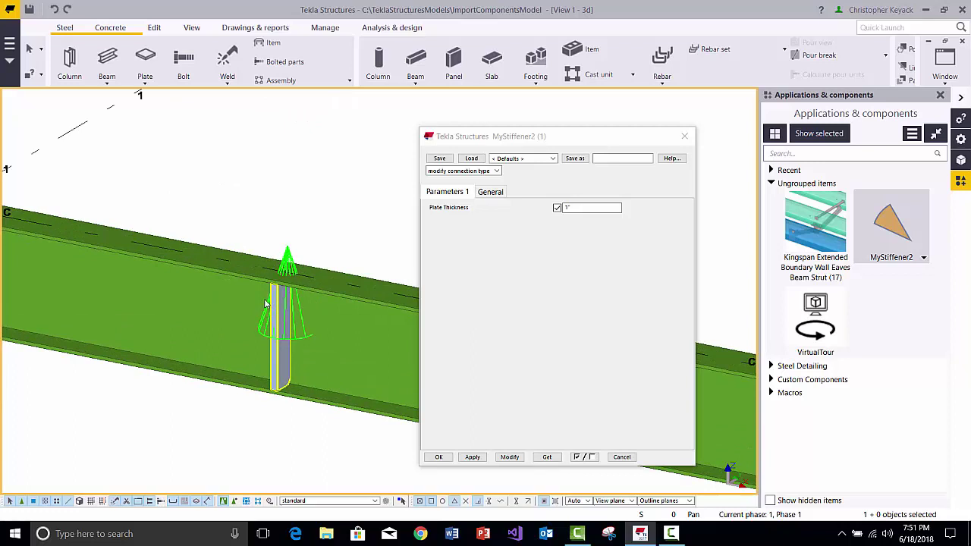
scroll(265, 304, "down", 2)
mouse_move(301, 219)
middle_mouse_down()
mouse_move(325, 202)
mouse_move(295, 234)
middle_mouse_up()
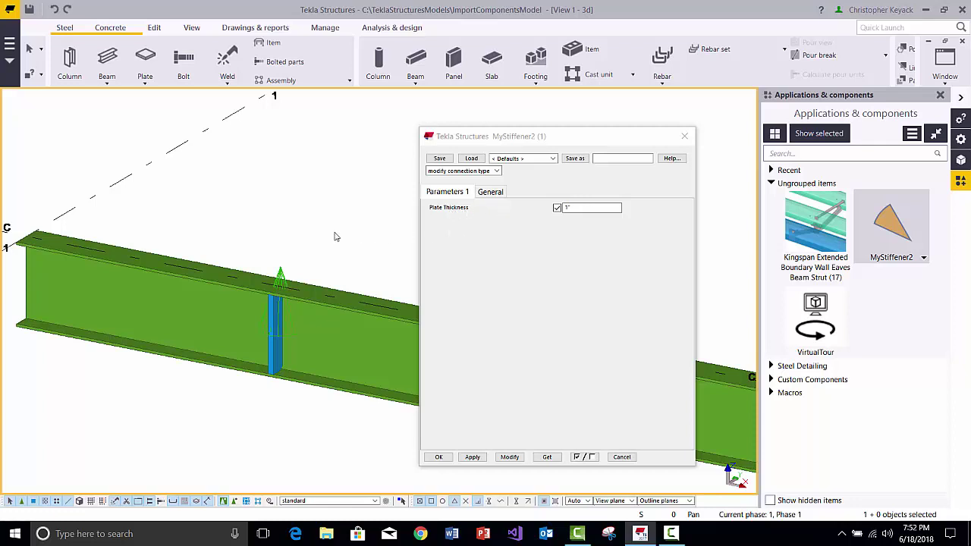
scroll(273, 300, "up", 2)
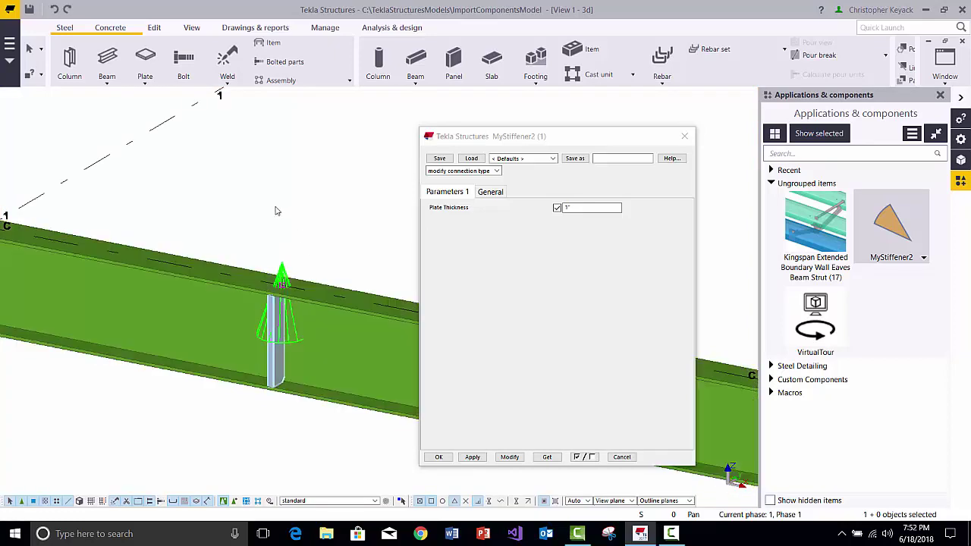
left_click(277, 319)
left_click(283, 273)
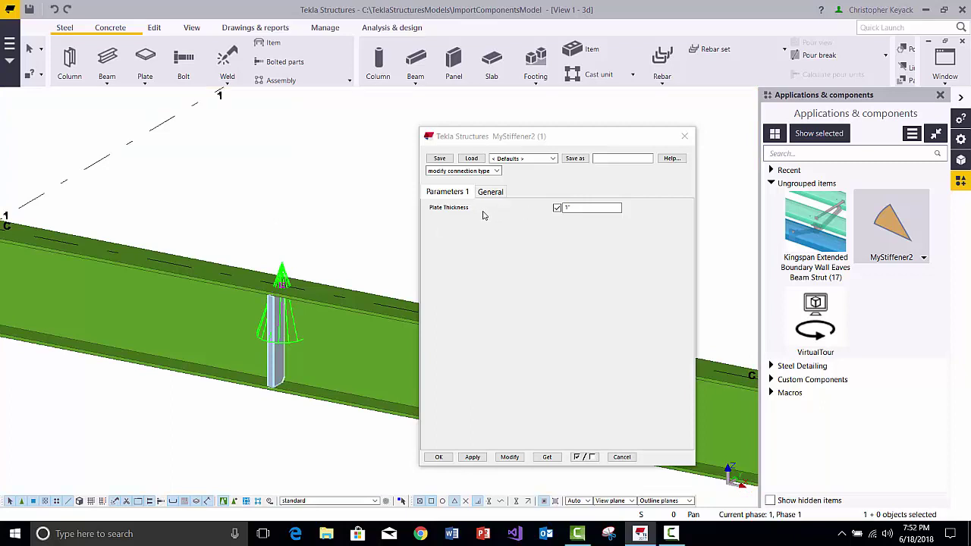
left_click(294, 237)
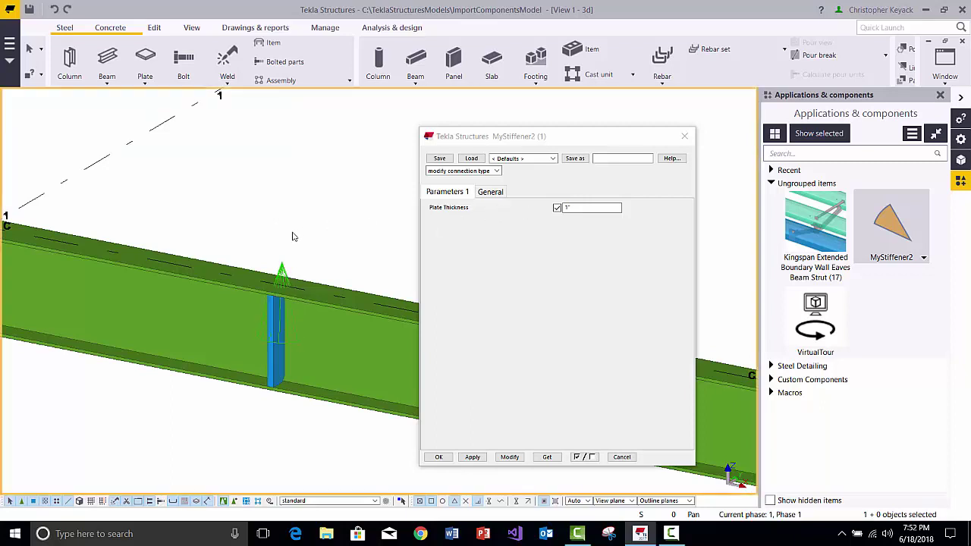